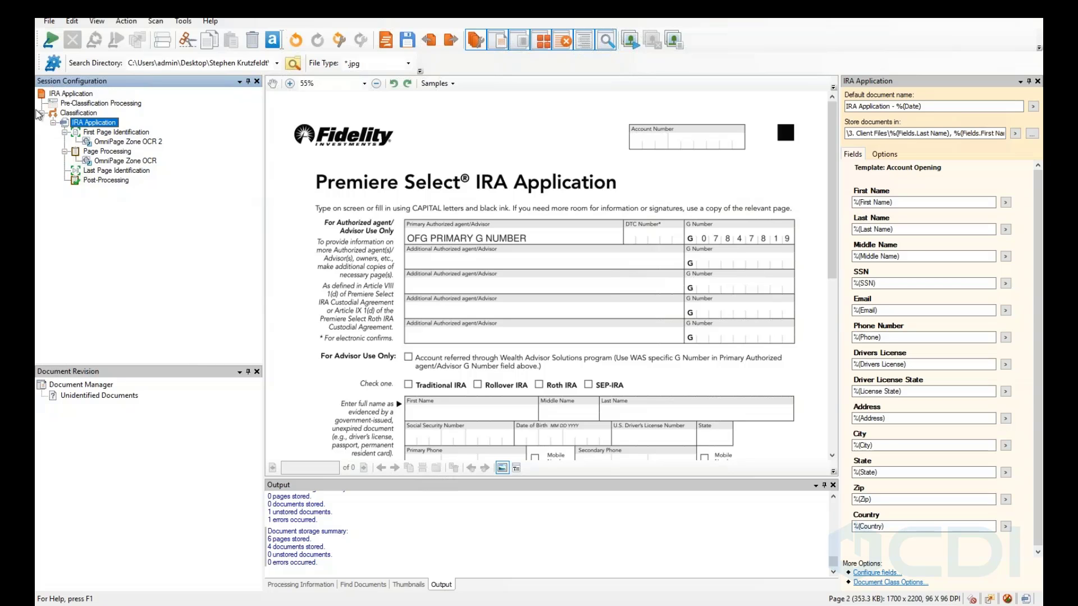
Review the IRA Application class's Pre-Classification, First Page and Page Processing steps, ending on Last Page Identification.
{"action": "left_click", "coordinate": [84, 104]}
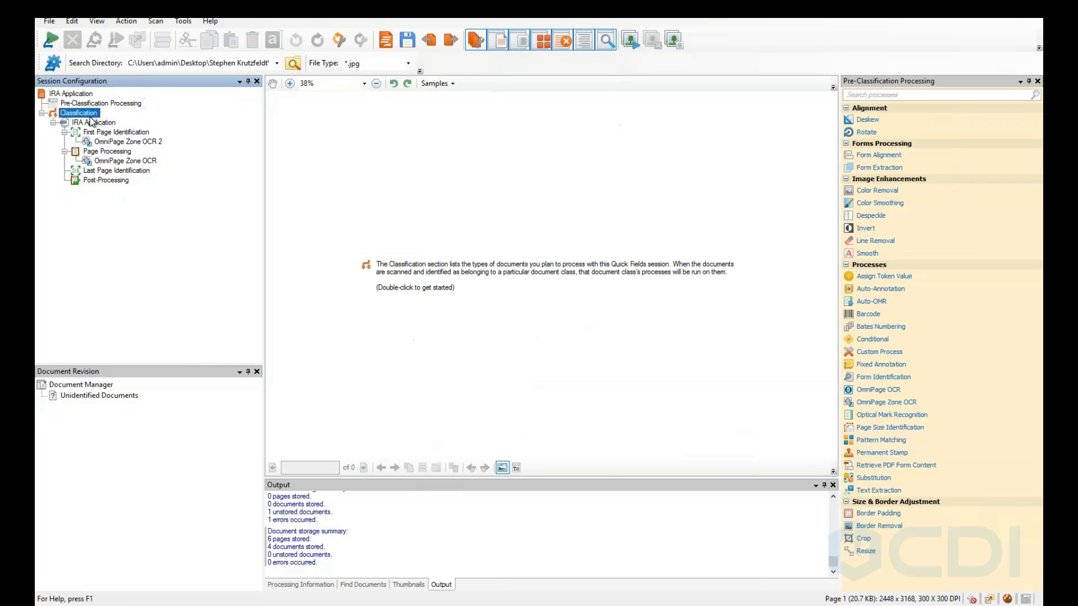
{"action": "left_click", "coordinate": [89, 114]}
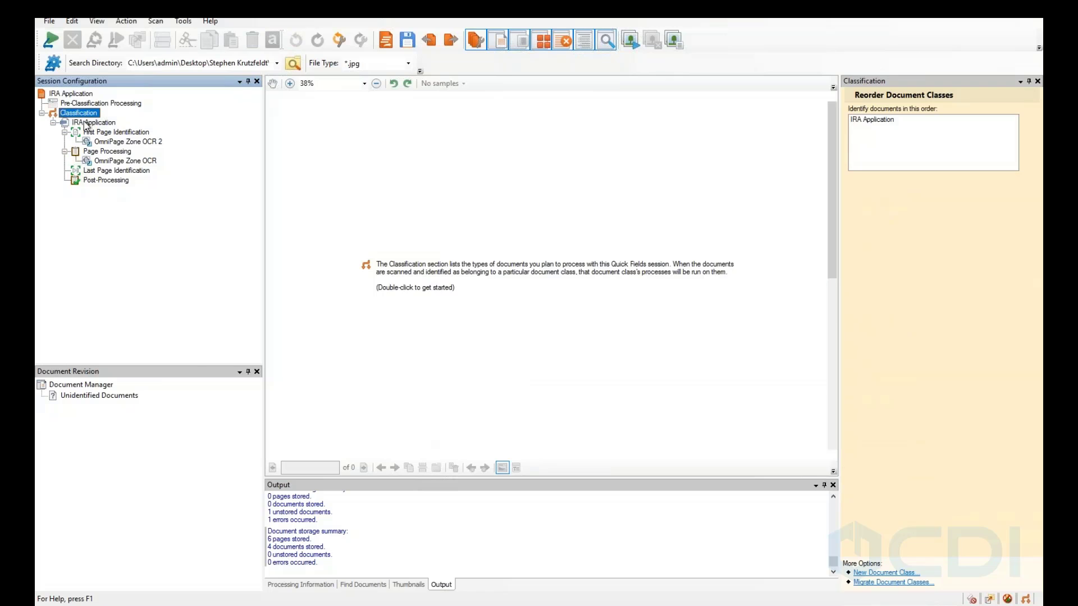
{"action": "left_click", "coordinate": [87, 123]}
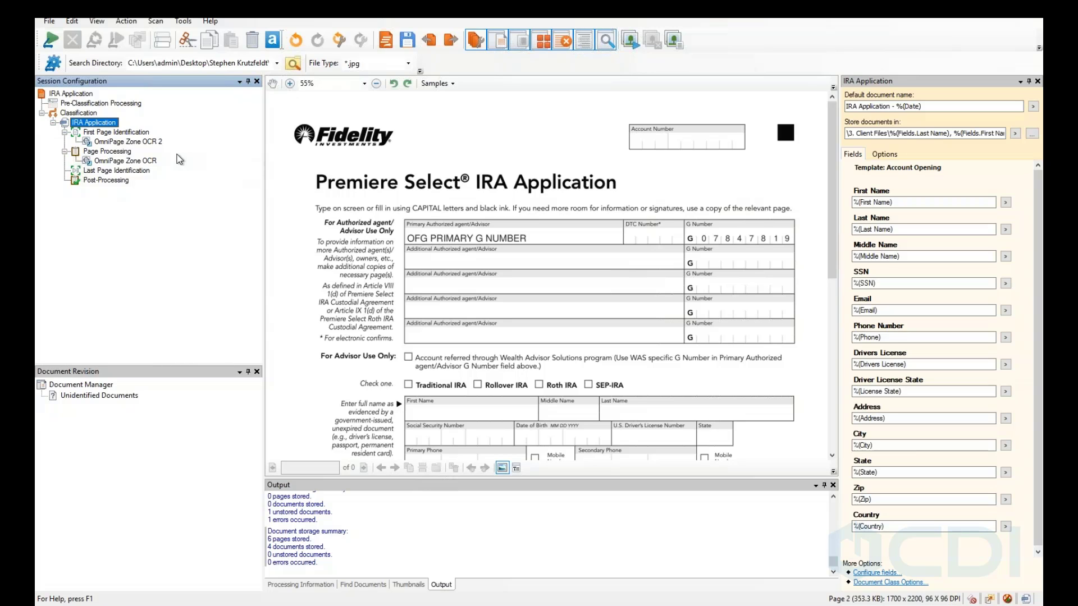
{"action": "left_click", "coordinate": [134, 134]}
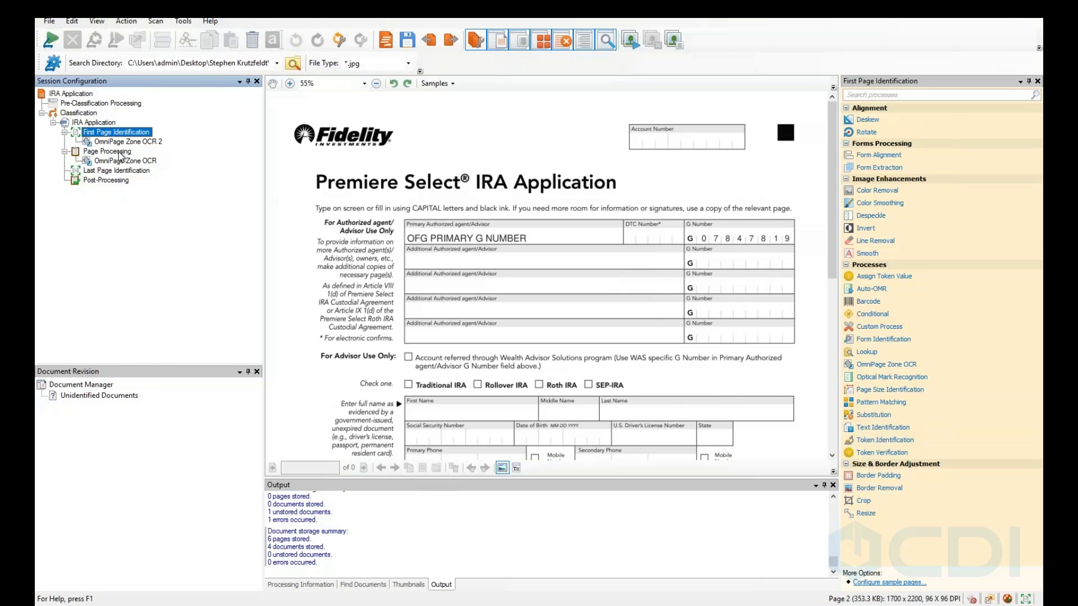
{"action": "left_click", "coordinate": [119, 152]}
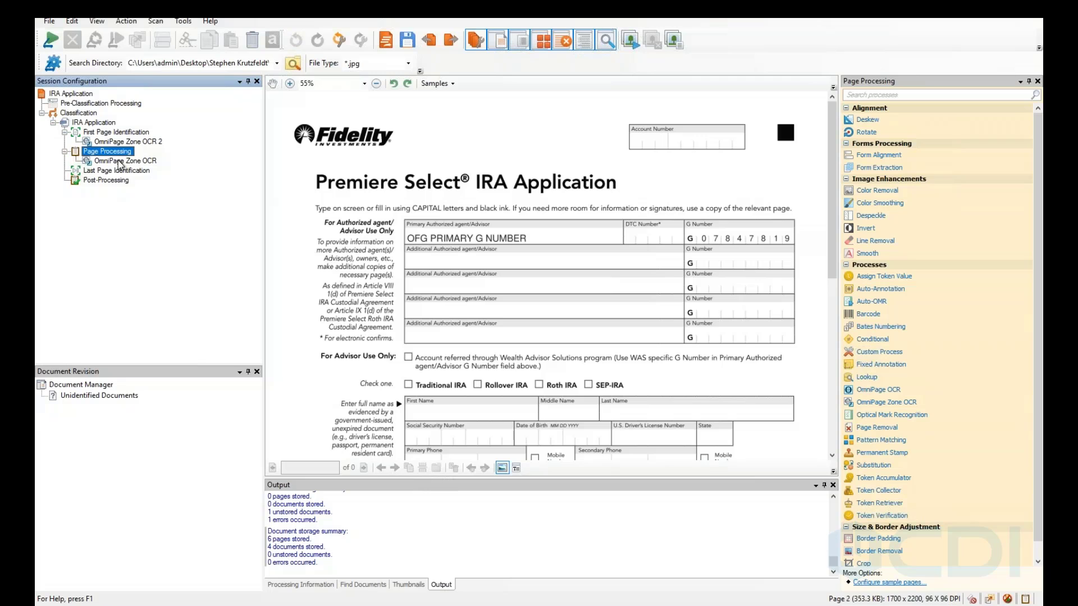
{"action": "scroll", "coordinate": [699, 299], "scroll_direction": "down", "scroll_amount": 2}
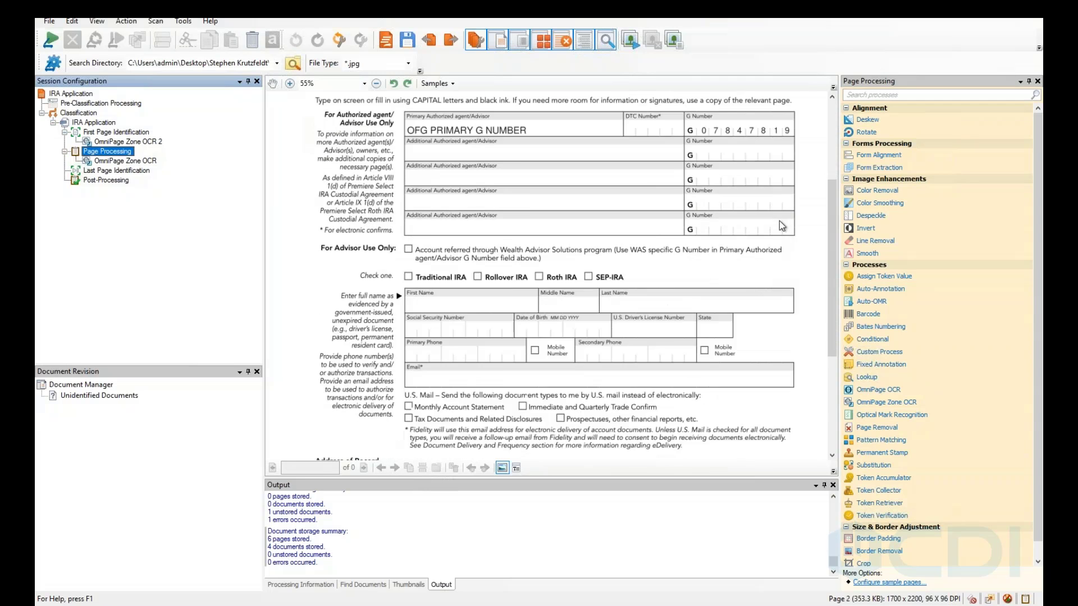
{"action": "scroll", "coordinate": [736, 258], "scroll_direction": "down", "scroll_amount": 5}
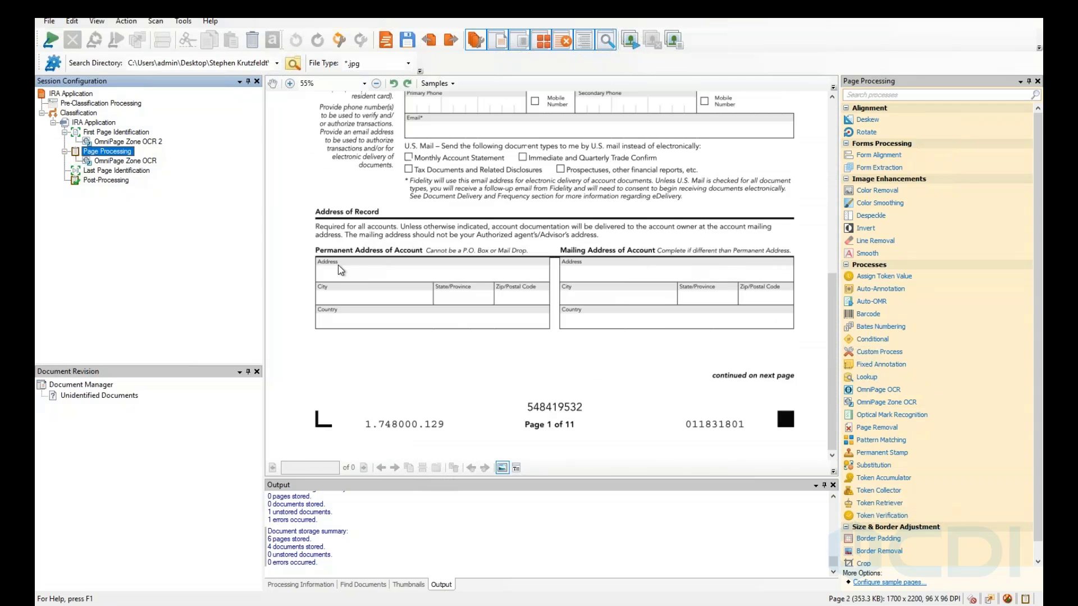
{"action": "scroll", "coordinate": [426, 225], "scroll_direction": "up", "scroll_amount": 1}
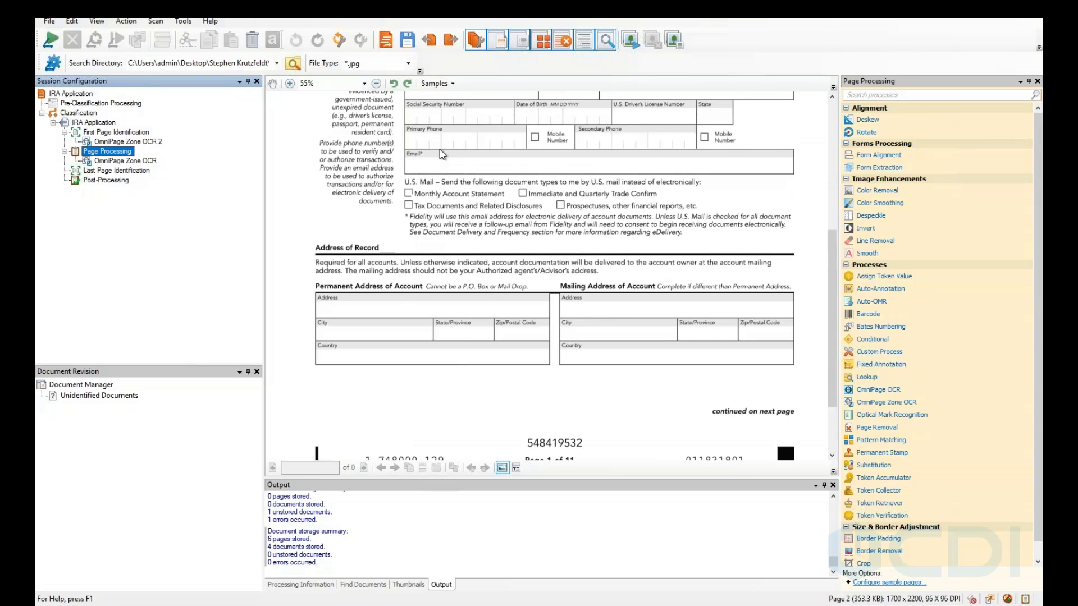
{"action": "scroll", "coordinate": [440, 149], "scroll_direction": "up", "scroll_amount": 3}
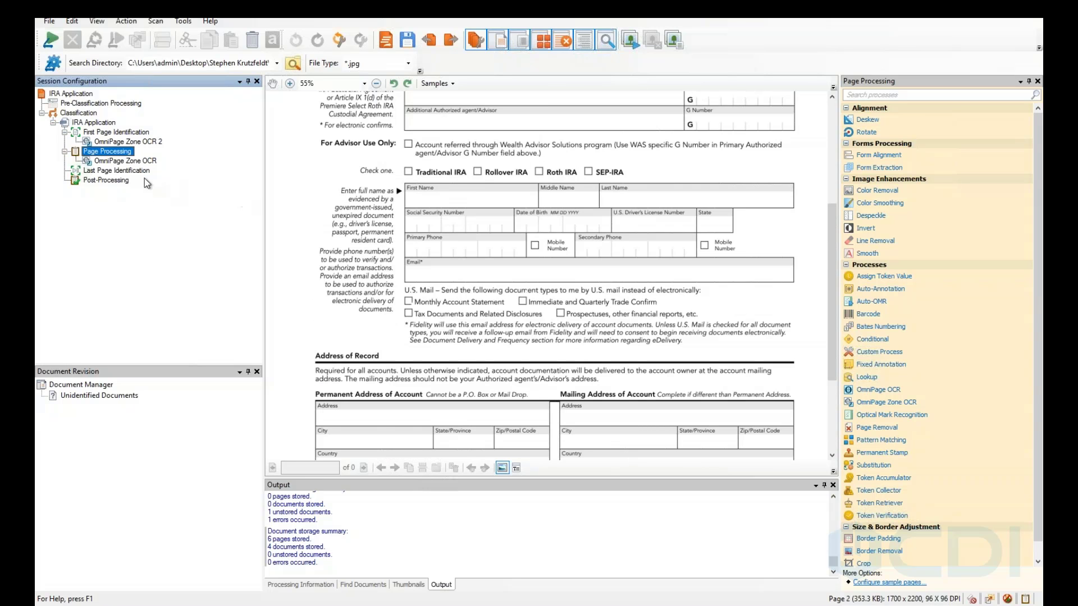
{"action": "left_click", "coordinate": [135, 171]}
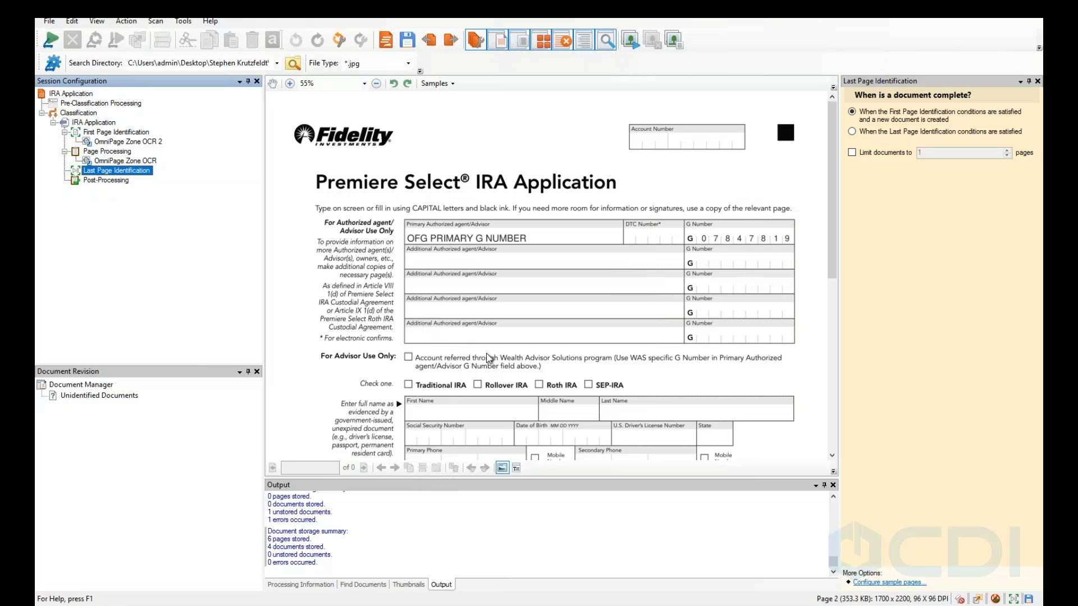
Reopen the IRA Application class to see its 'IRA Application - %(Date)' naming and Account Opening fields.
{"action": "left_click", "coordinate": [93, 123]}
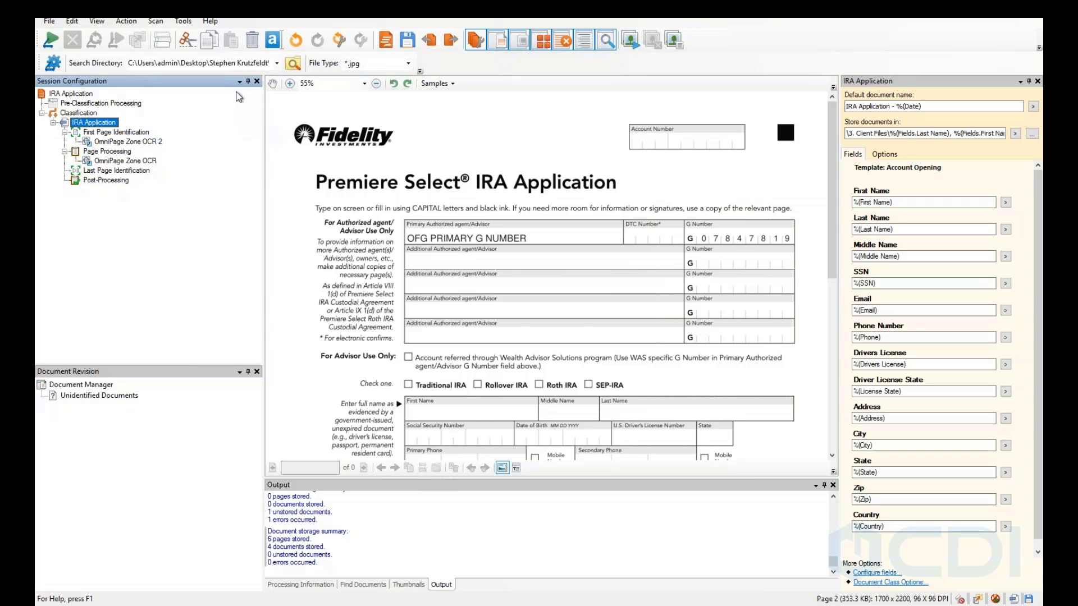
Run the session on the IRA samples and confirm Unidentified Documents holds 0 documents.
{"action": "left_click", "coordinate": [49, 44]}
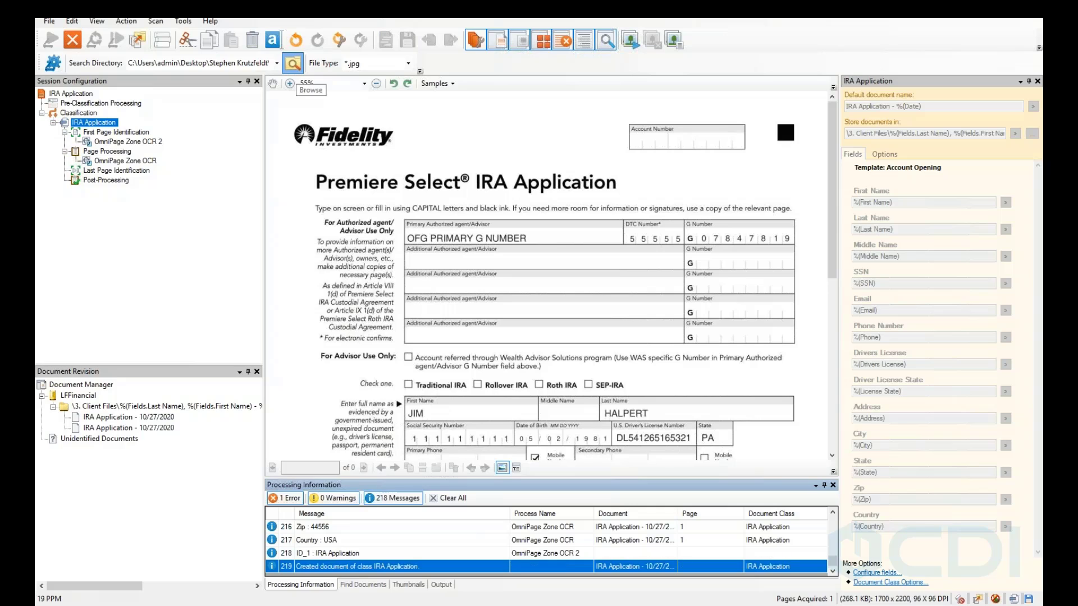
{"action": "left_click", "coordinate": [293, 63]}
{"action": "scroll", "coordinate": [553, 314], "scroll_direction": "down", "scroll_amount": 1}
{"action": "left_click", "coordinate": [539, 348]}
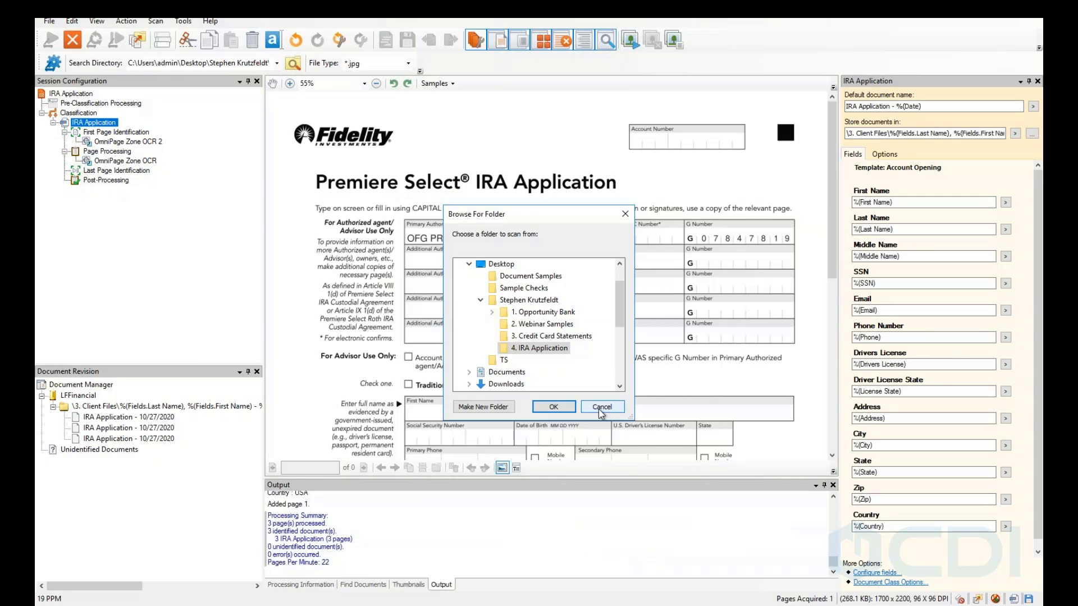
{"action": "left_click", "coordinate": [600, 409]}
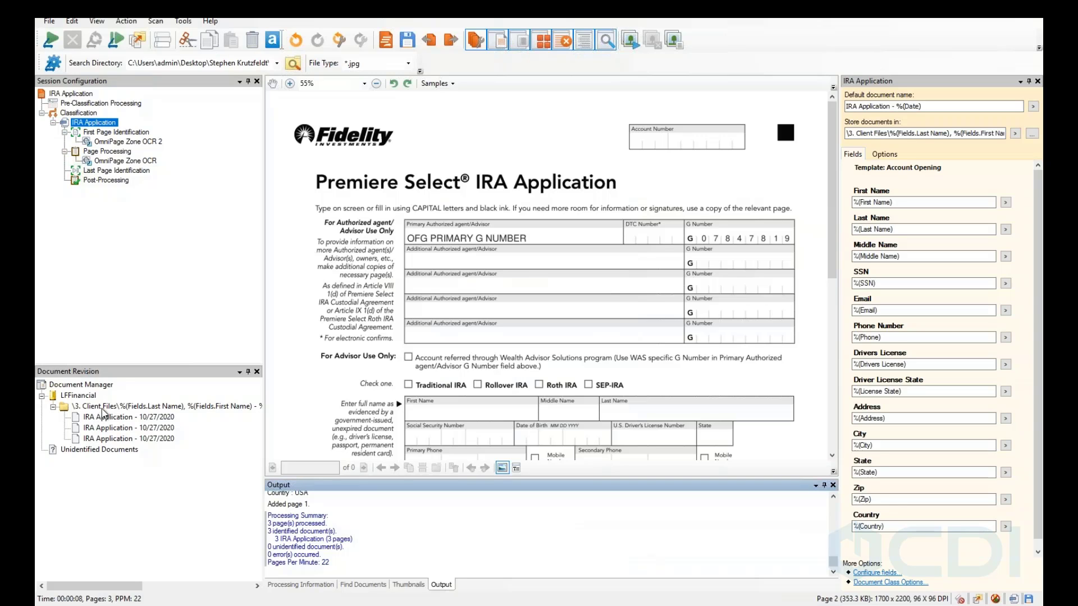
{"action": "left_click", "coordinate": [85, 452]}
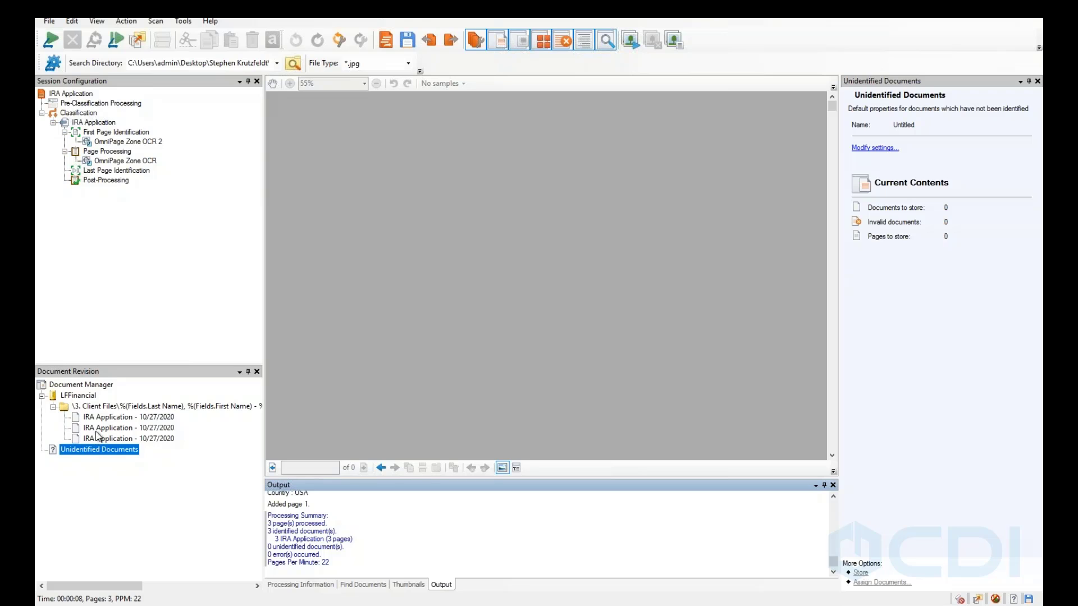
Compare the first IRA Application's extracted Account Opening fields against its scanned form, then select the second document.
{"action": "left_click", "coordinate": [110, 419]}
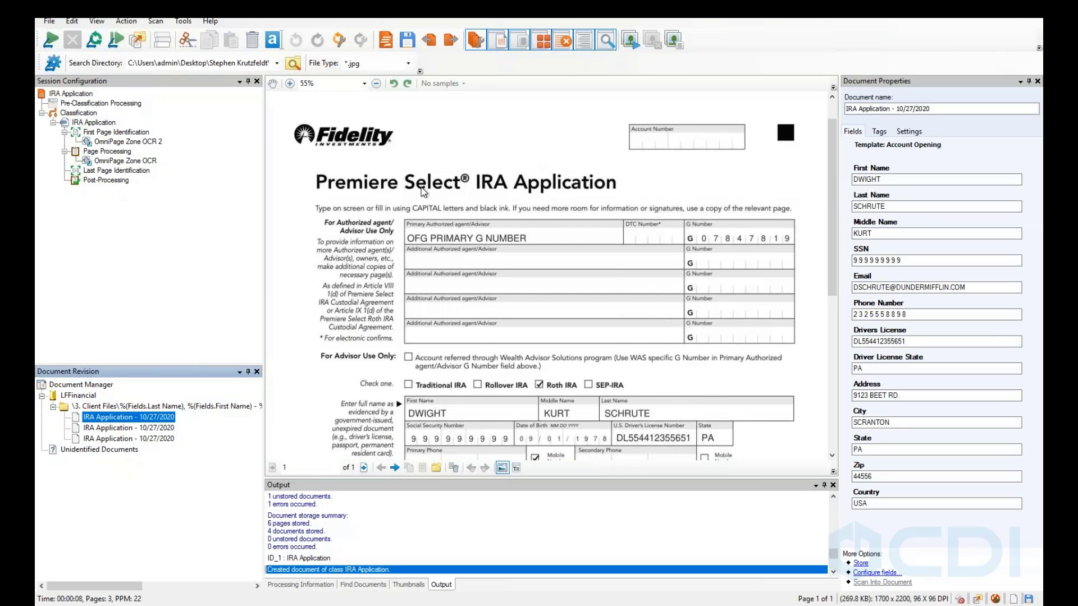
{"action": "left_click_drag", "start_coordinate": [833, 148], "coordinate": [829, 123]}
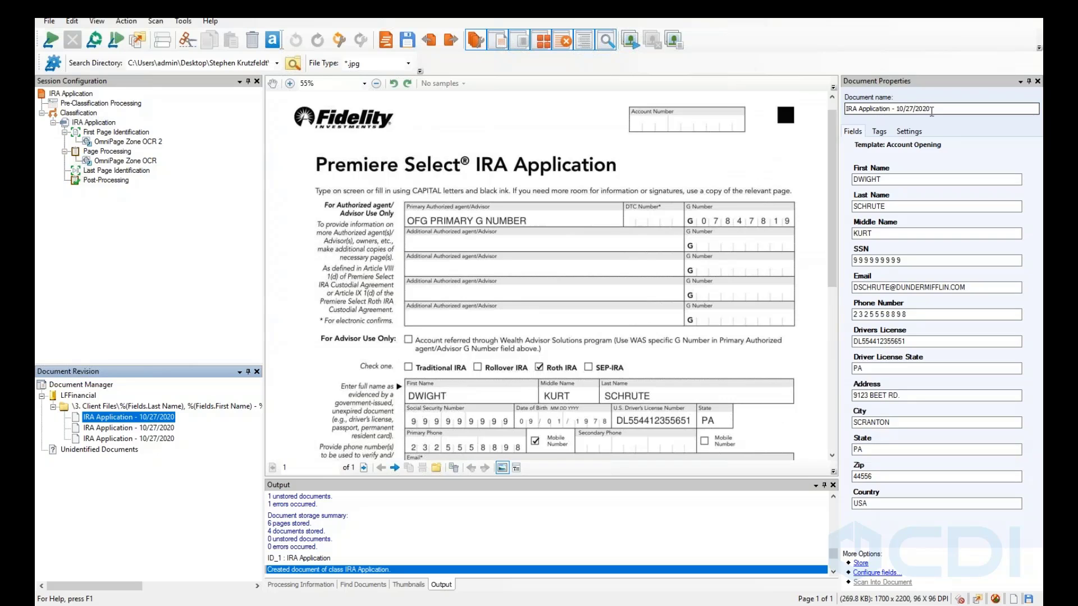
{"action": "left_click", "coordinate": [152, 428]}
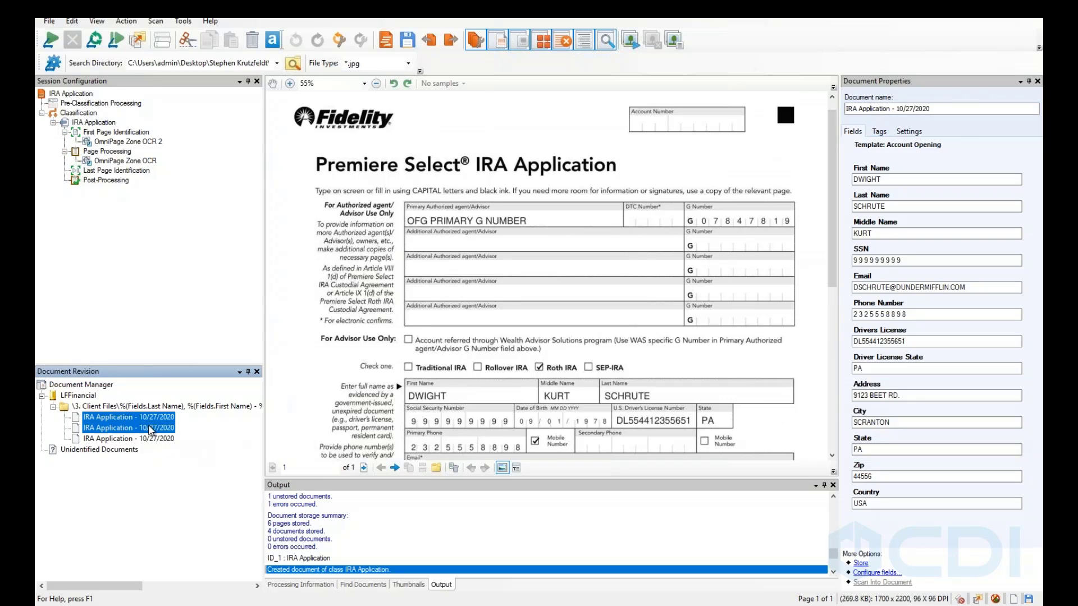
{"action": "left_click", "coordinate": [151, 419], "text": "shift"}
{"action": "left_click", "coordinate": [151, 418]}
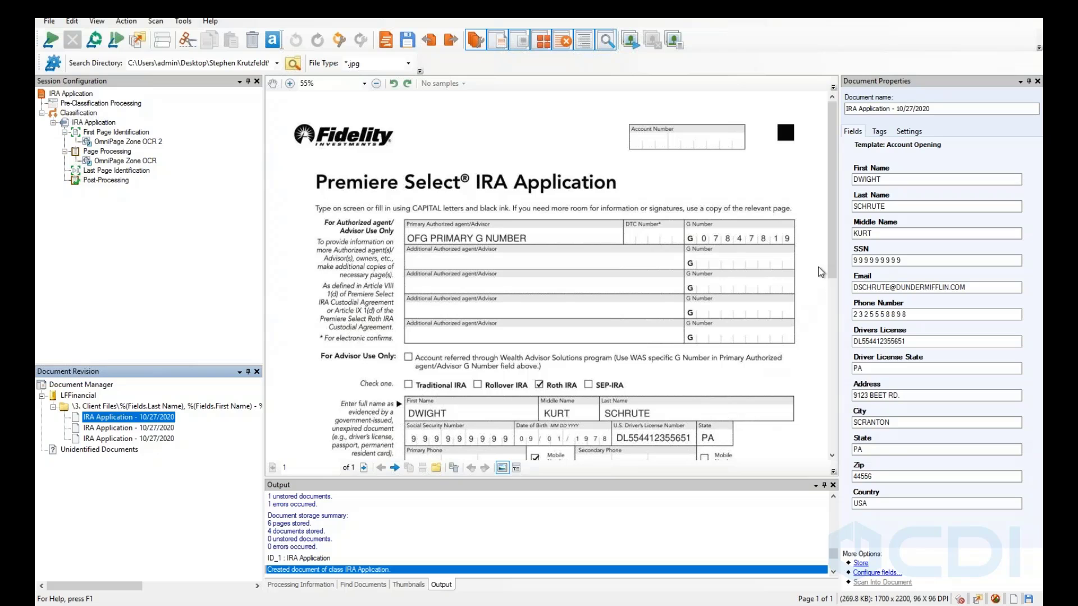
{"action": "scroll", "coordinate": [833, 299], "scroll_direction": "down", "scroll_amount": 1}
{"action": "scroll", "coordinate": [833, 300], "scroll_direction": "down", "scroll_amount": 2}
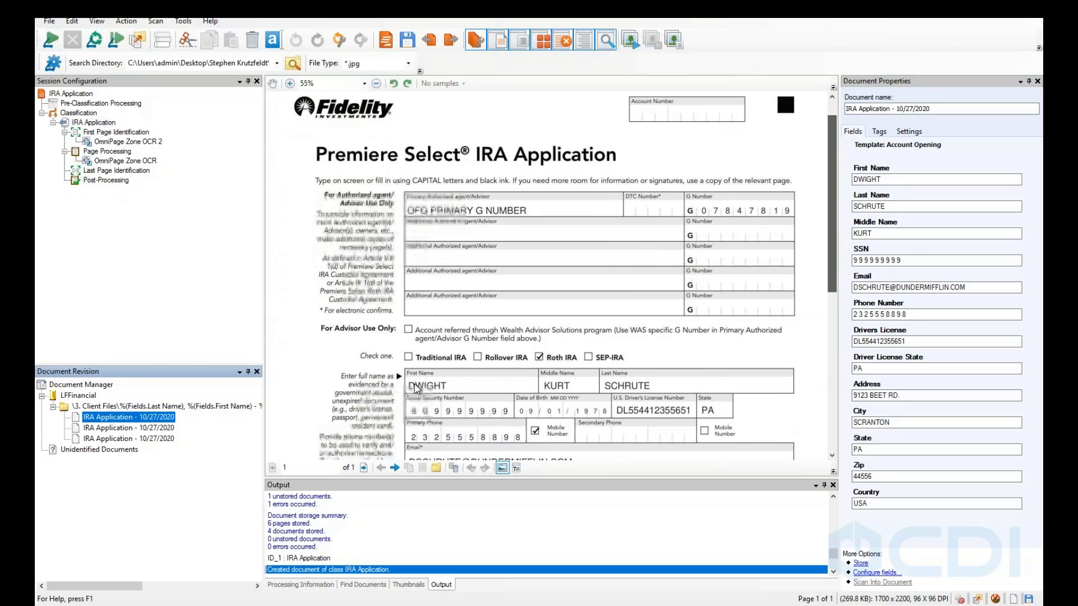
{"action": "scroll", "coordinate": [423, 392], "scroll_direction": "down", "scroll_amount": 1}
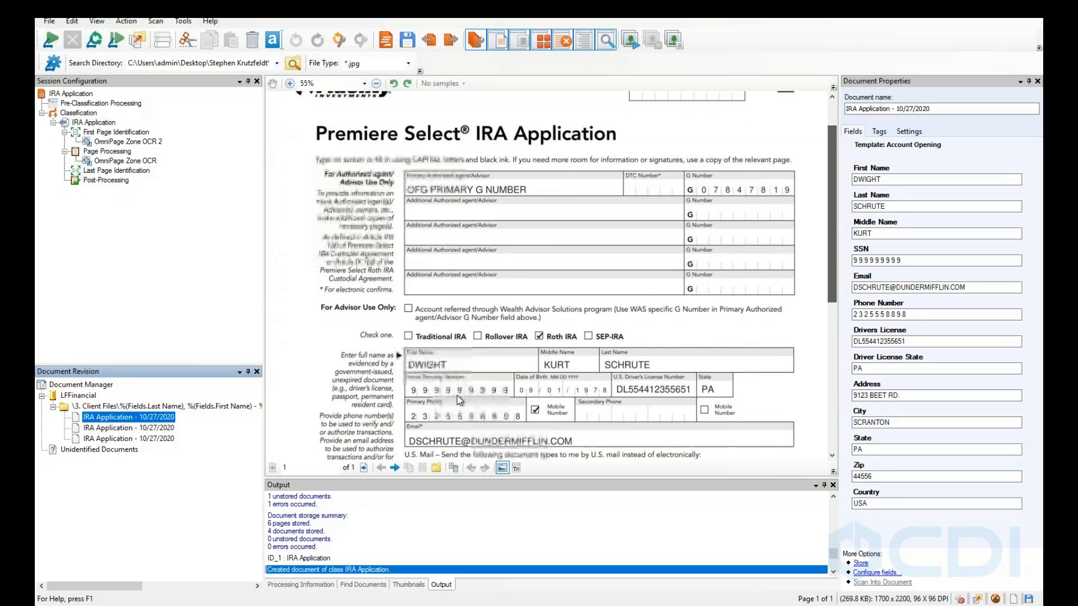
{"action": "scroll", "coordinate": [457, 396], "scroll_direction": "down", "scroll_amount": 6}
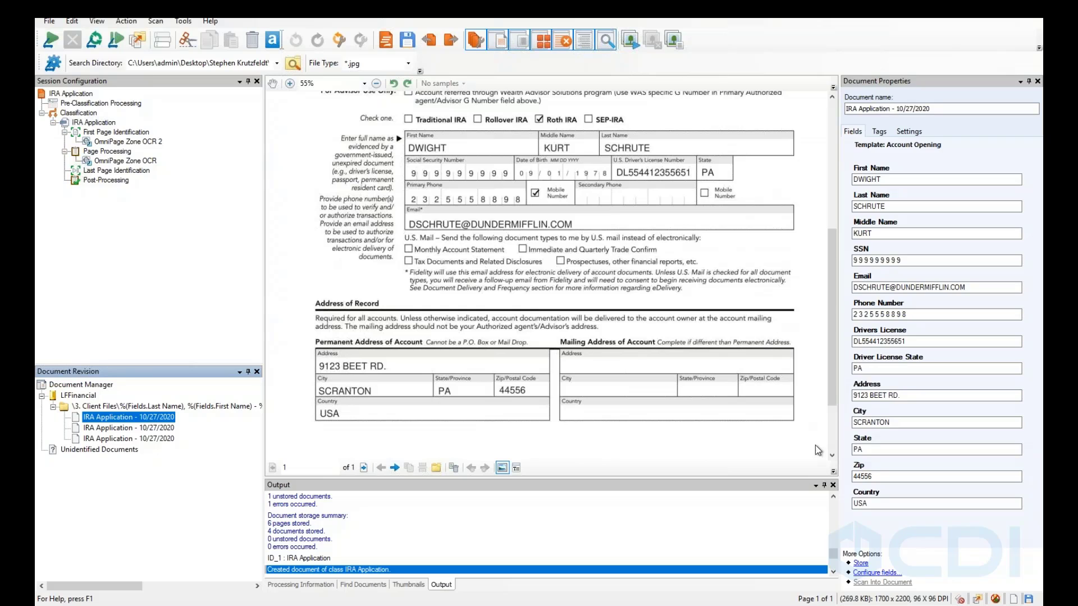
{"action": "left_click", "coordinate": [833, 456]}
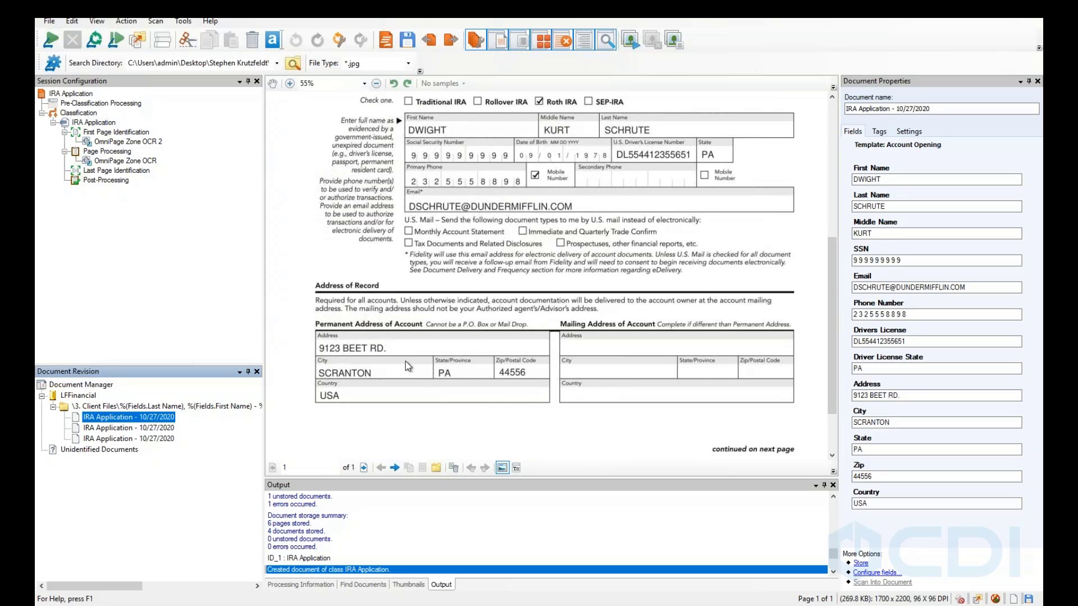
{"action": "left_click", "coordinate": [102, 429]}
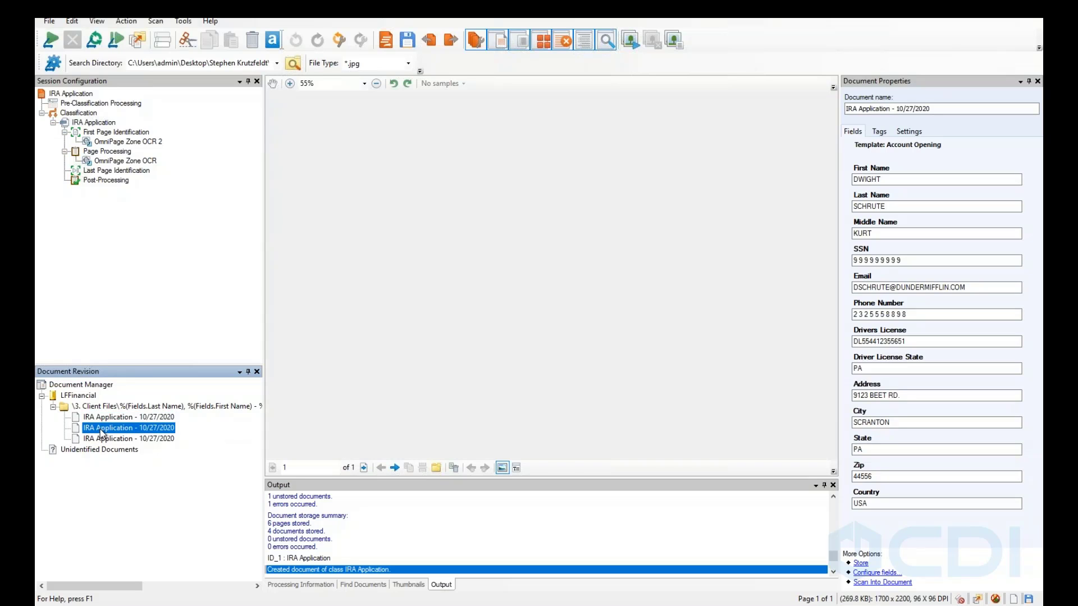
{"action": "scroll", "coordinate": [562, 306], "scroll_direction": "down", "scroll_amount": 1}
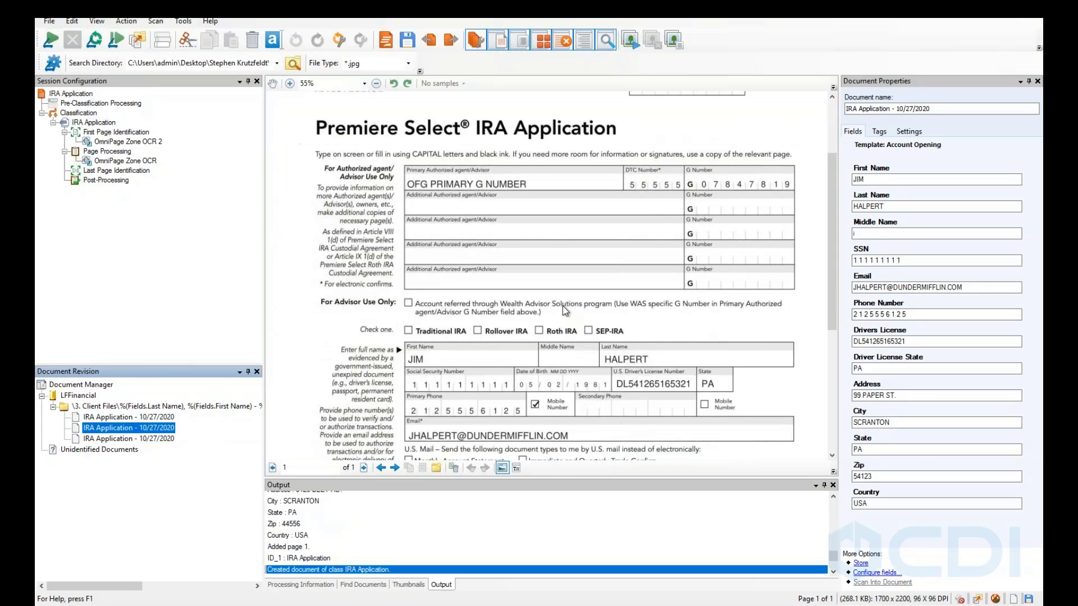
{"action": "scroll", "coordinate": [563, 306], "scroll_direction": "down", "scroll_amount": 1}
{"action": "scroll", "coordinate": [526, 306], "scroll_direction": "down", "scroll_amount": 1}
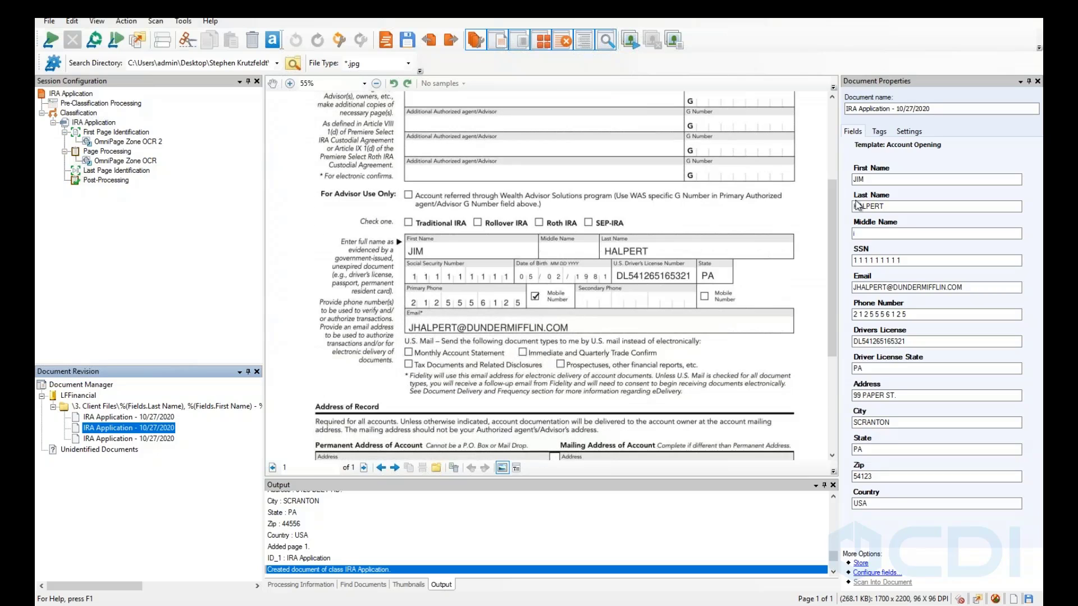
{"action": "left_click", "coordinate": [865, 236]}
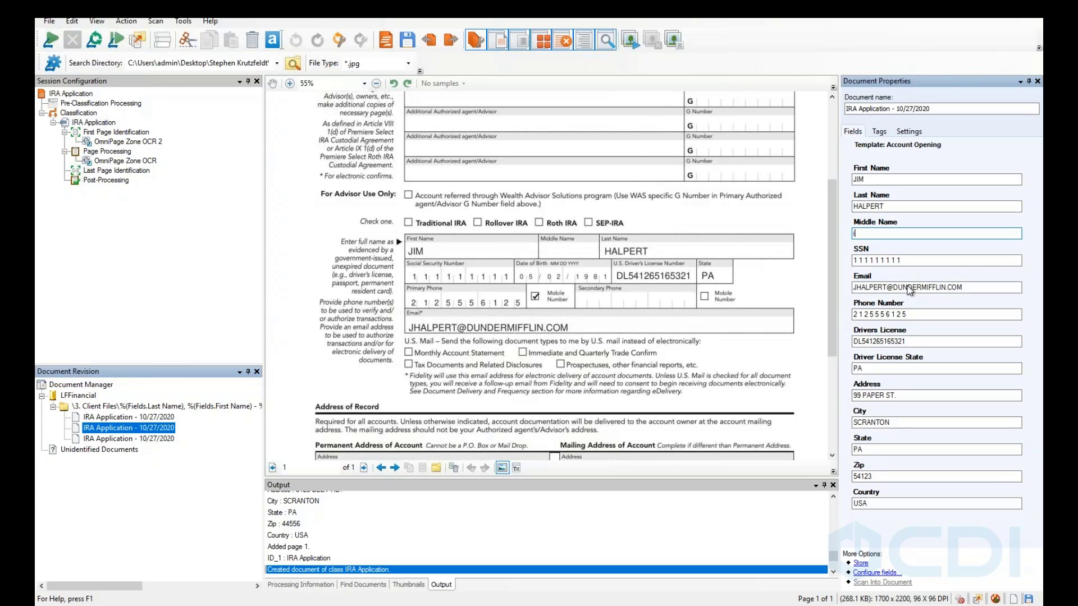
{"action": "left_click", "coordinate": [923, 259]}
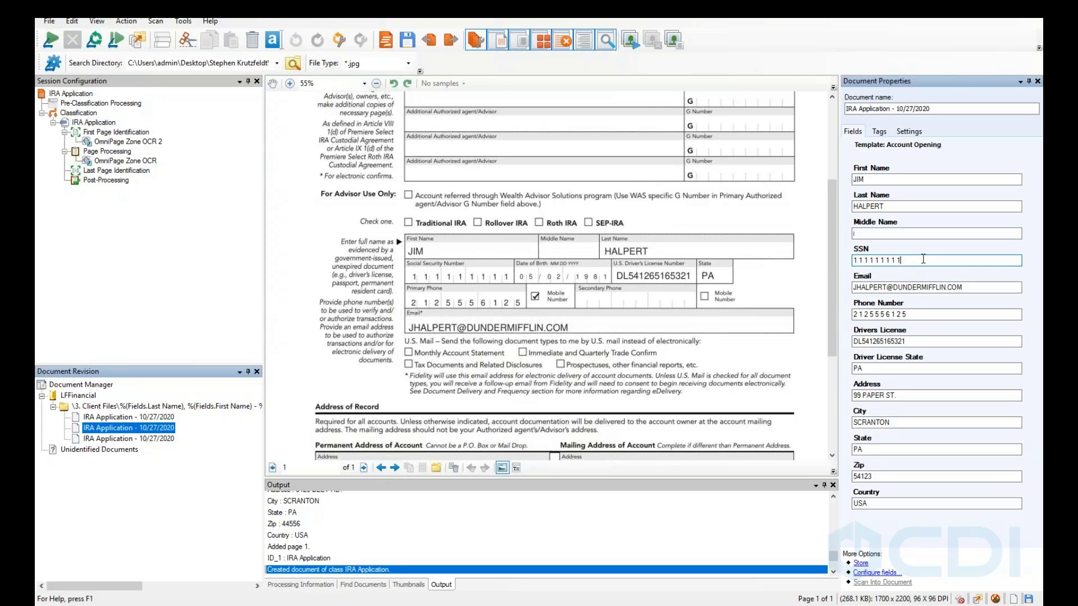
{"action": "key", "text": "BackSpace"}
{"action": "type", "text": "1"}
{"action": "left_click", "coordinate": [125, 440]}
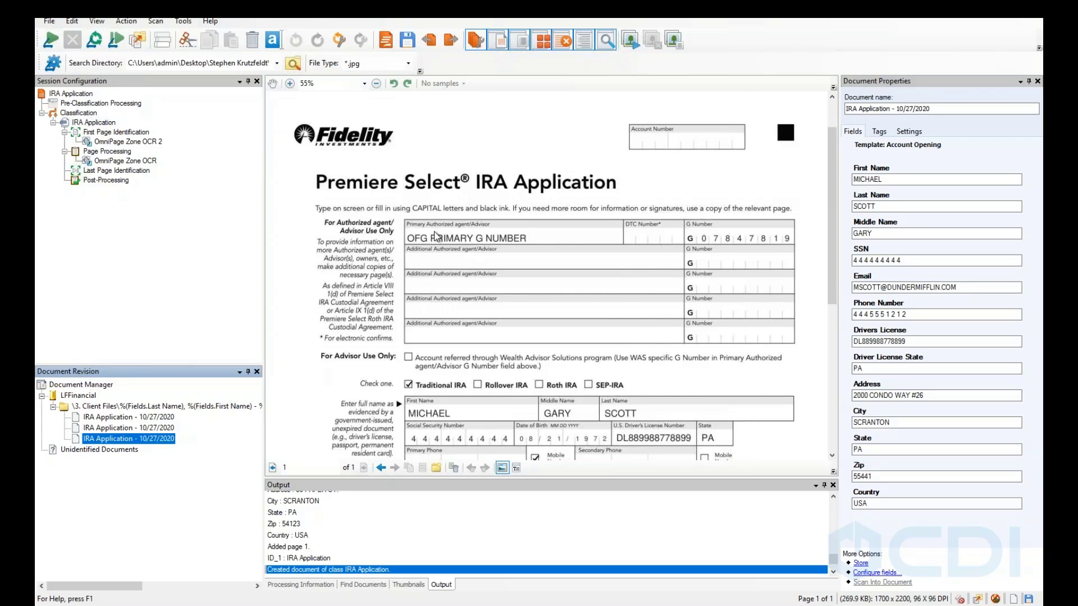
{"action": "scroll", "coordinate": [435, 235], "scroll_direction": "down", "scroll_amount": 2}
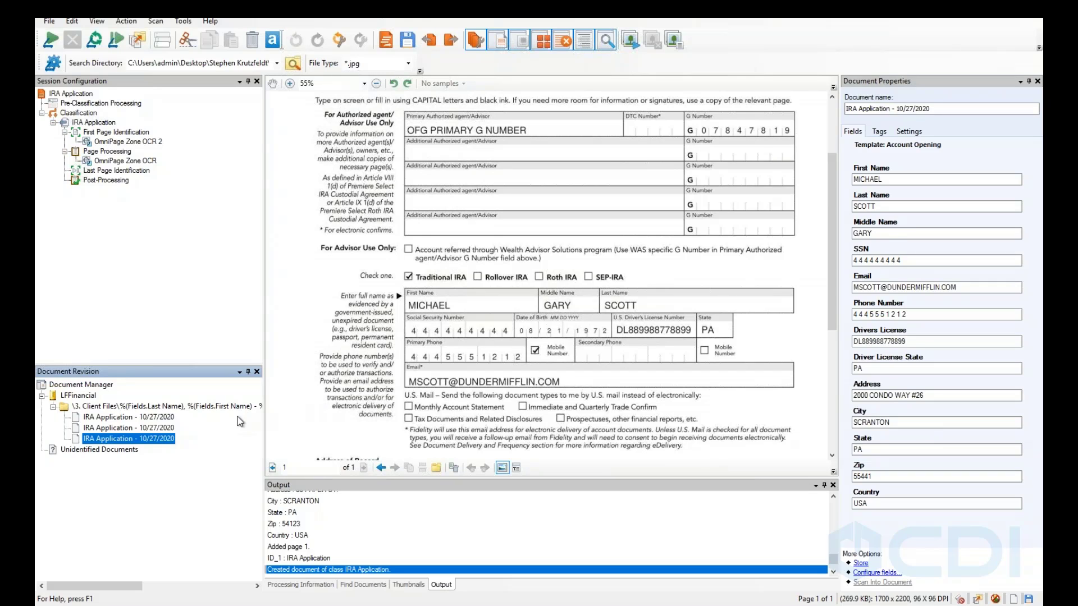
Store all three IRA Application documents into the LFFinancial repository.
{"action": "left_click", "coordinate": [100, 407]}
{"action": "right_click", "coordinate": [99, 408]}
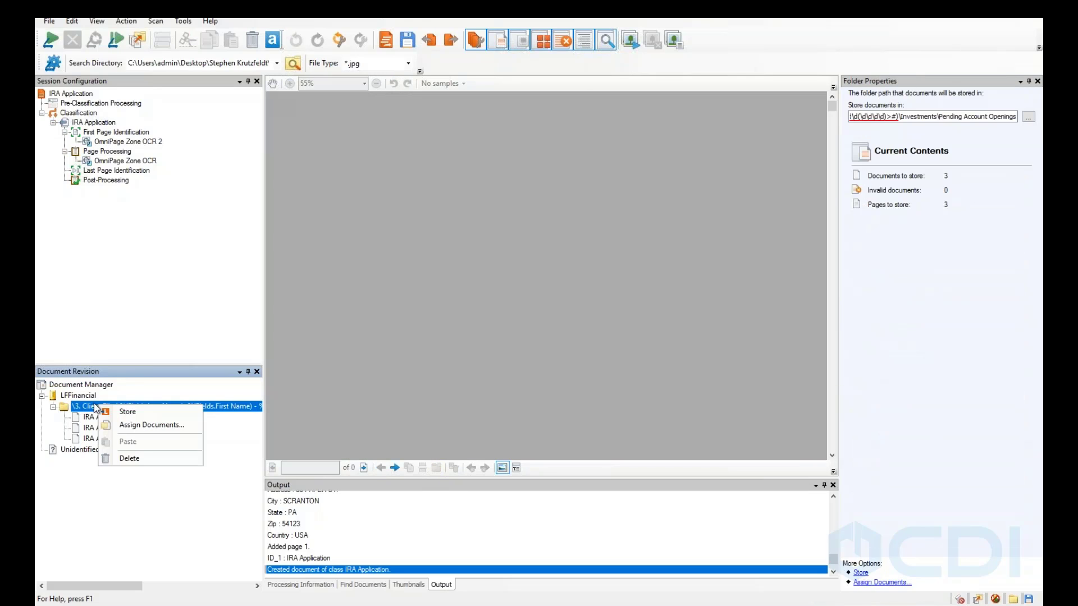
{"action": "left_click", "coordinate": [83, 396]}
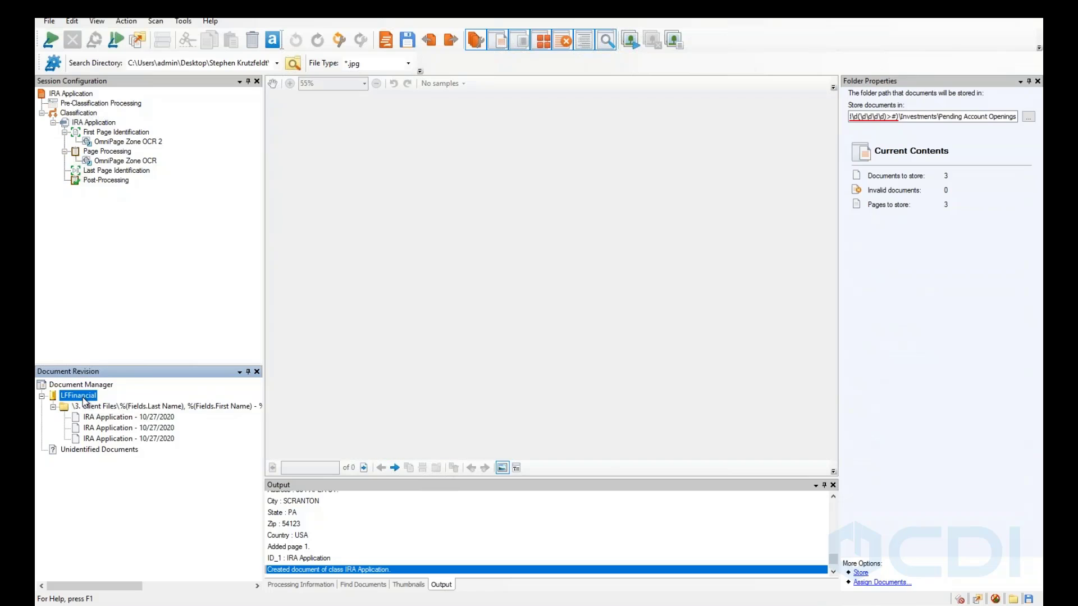
{"action": "right_click", "coordinate": [83, 396]}
{"action": "left_click", "coordinate": [118, 408]}
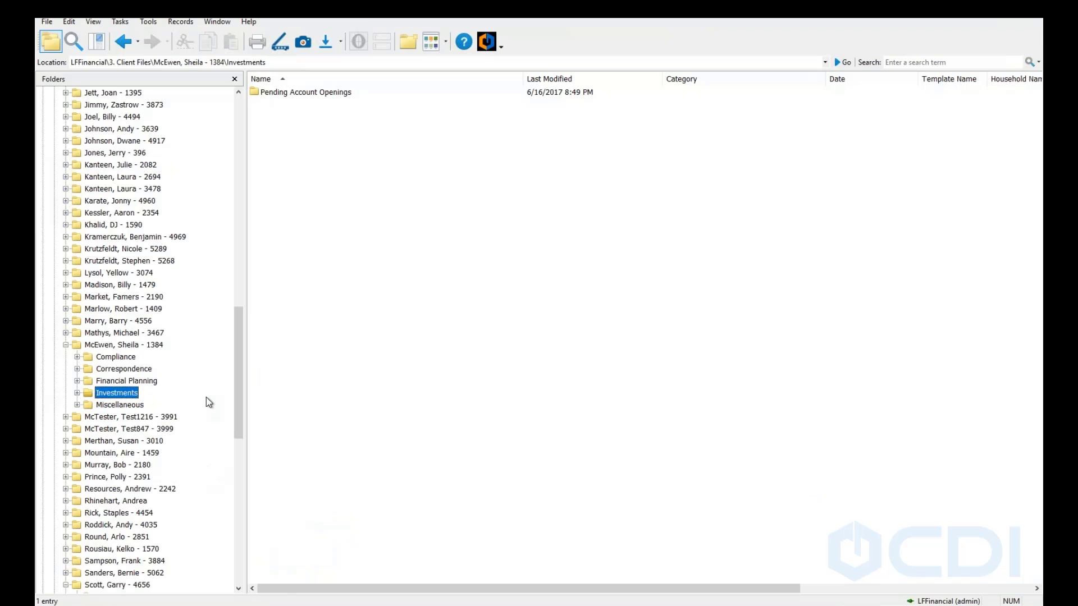
Browse to the 3. Client Files folder and jump to the newly created client folder.
{"action": "left_click", "coordinate": [66, 344]}
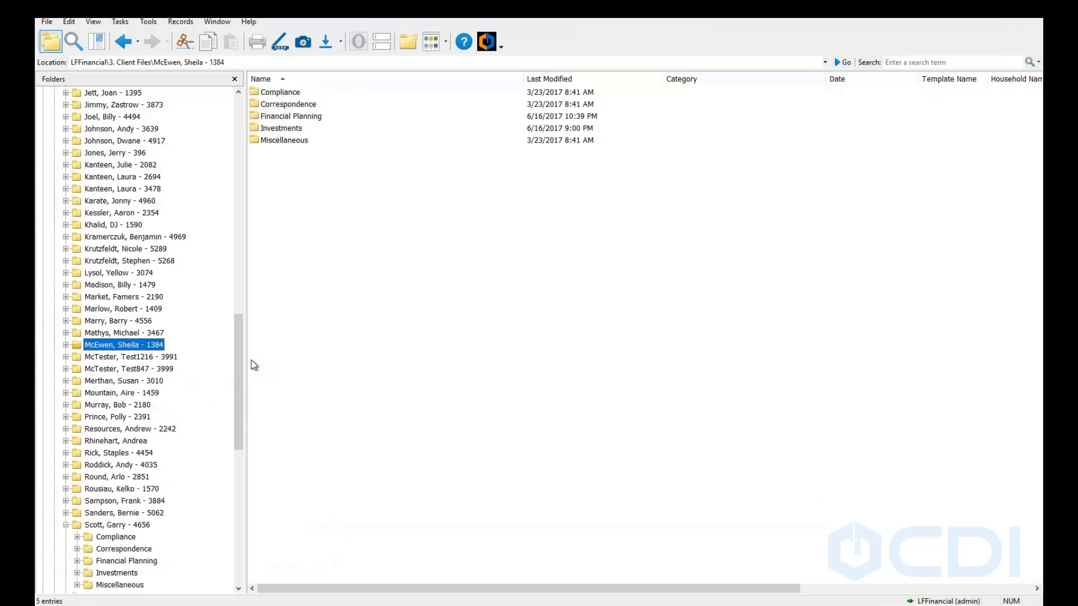
{"action": "scroll", "coordinate": [242, 297], "scroll_direction": "up", "scroll_amount": 10}
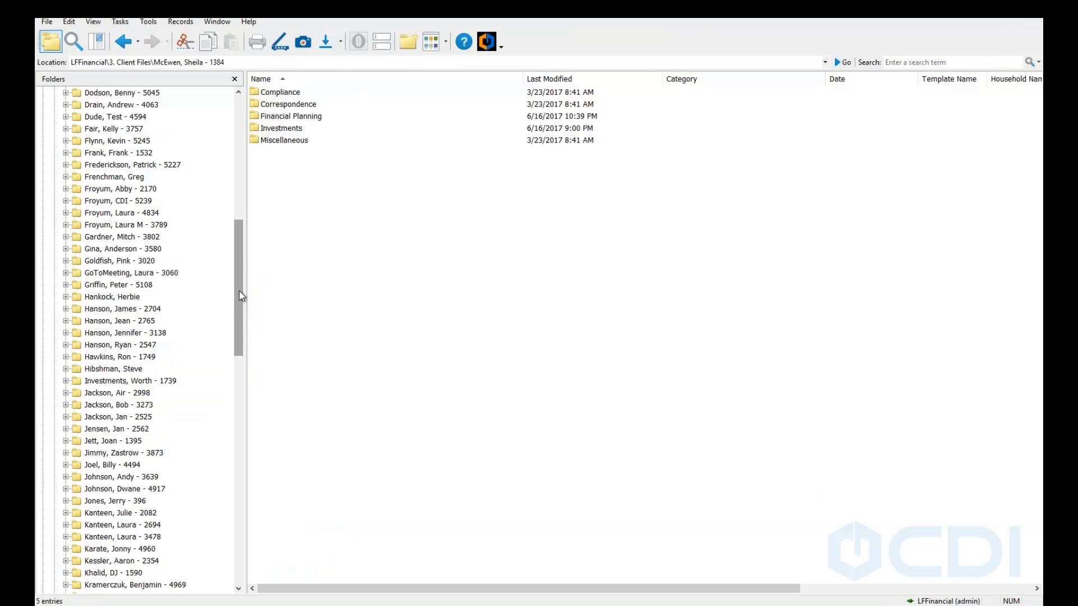
{"action": "scroll", "coordinate": [239, 297], "scroll_direction": "up", "scroll_amount": 13}
{"action": "left_click", "coordinate": [106, 166]}
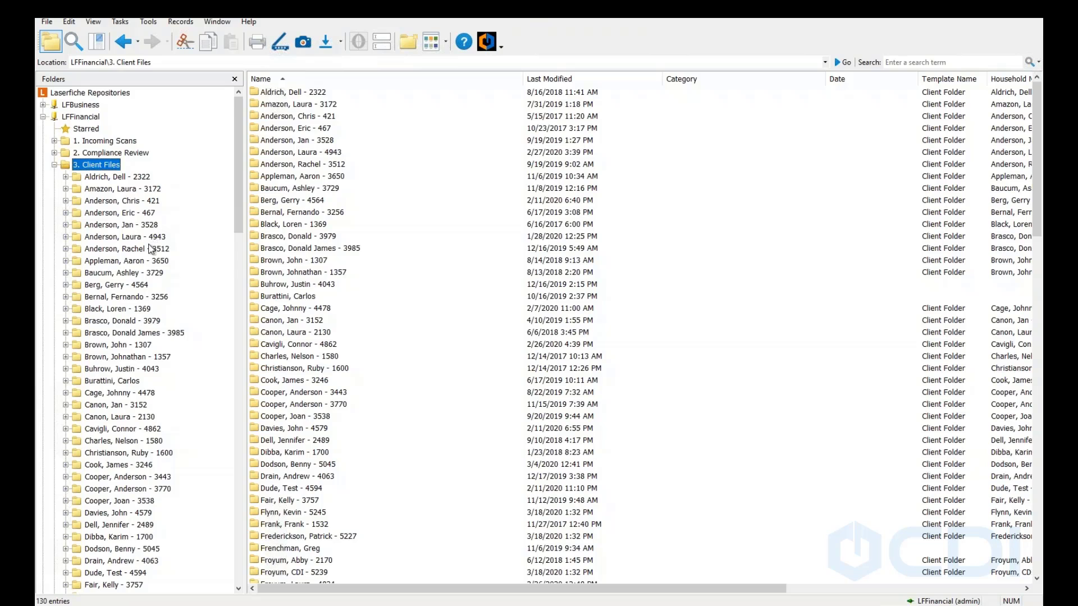
{"action": "scroll", "coordinate": [150, 248], "scroll_direction": "down", "scroll_amount": 11}
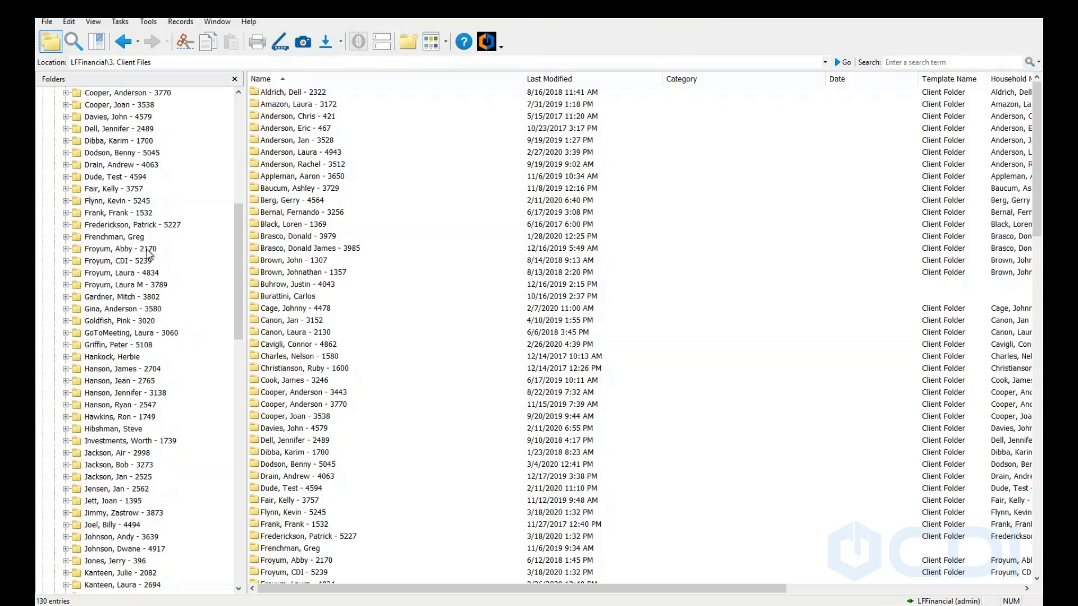
{"action": "scroll", "coordinate": [147, 254], "scroll_direction": "down", "scroll_amount": 2}
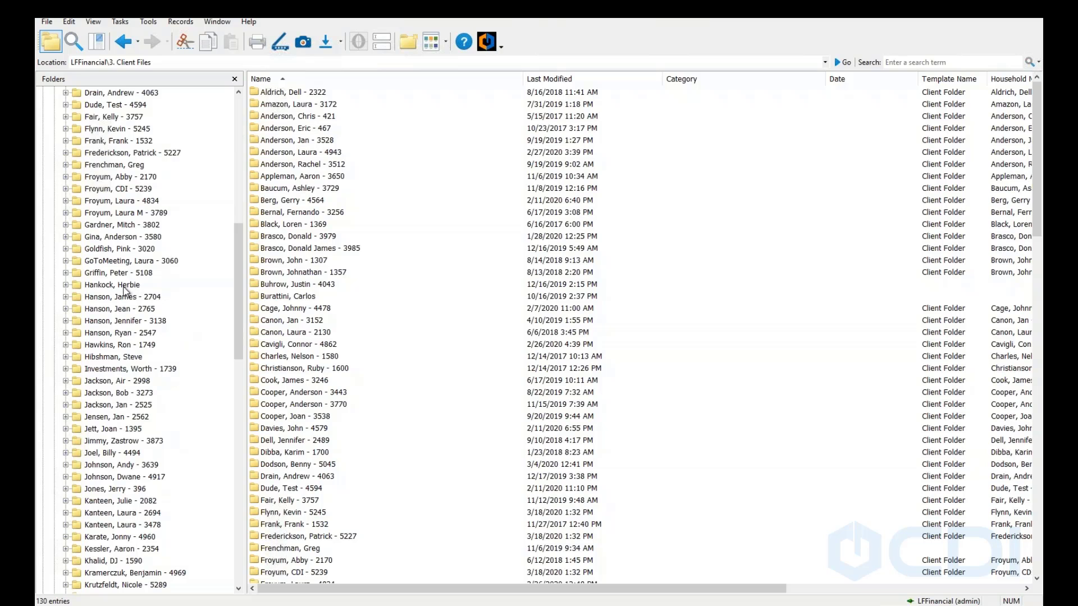
{"action": "scroll", "coordinate": [125, 290], "scroll_direction": "down", "scroll_amount": 3}
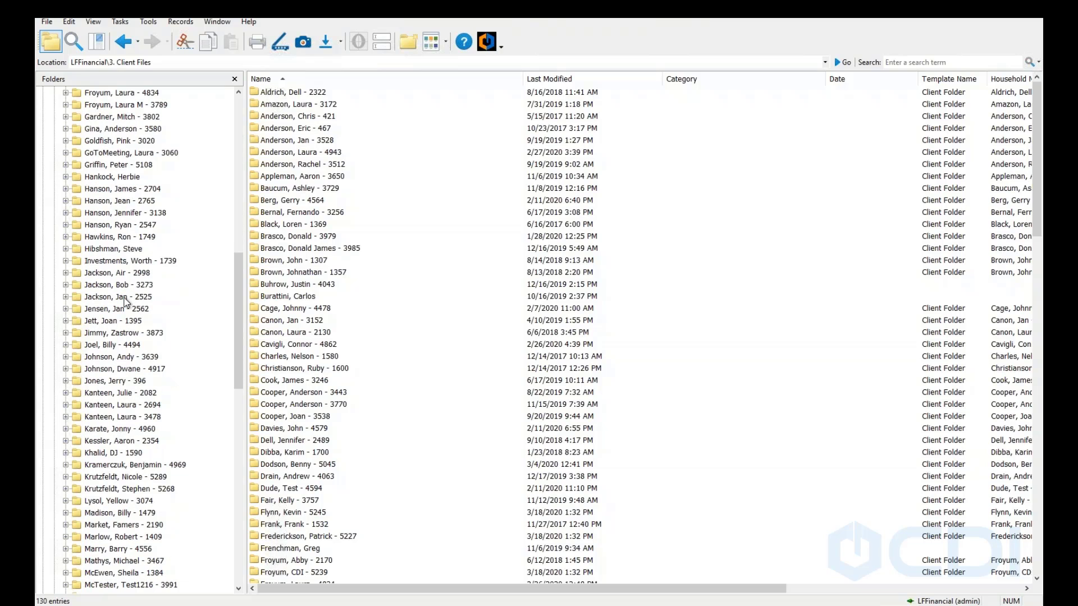
{"action": "scroll", "coordinate": [156, 302], "scroll_direction": "down", "scroll_amount": 1}
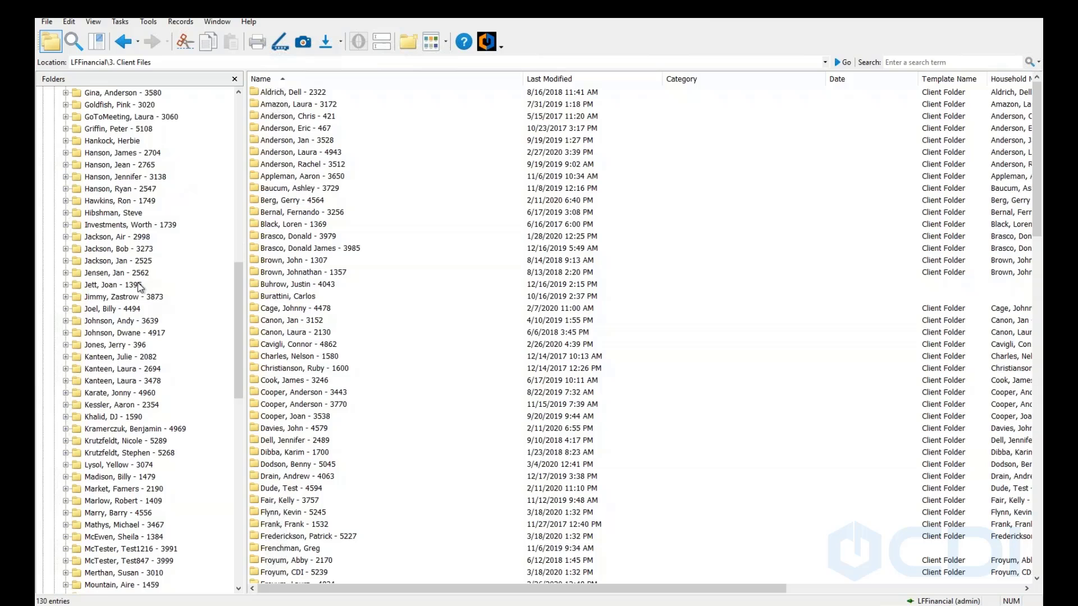
{"action": "left_click", "coordinate": [264, 178]}
{"action": "type", "text": "sc"}
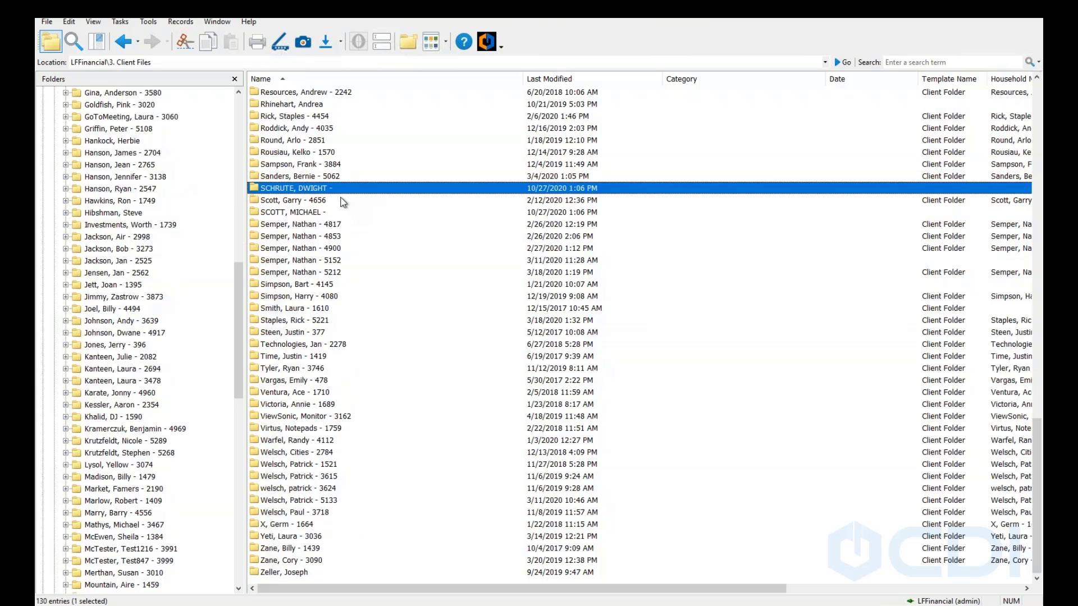
Open that client's Investments > Pending Account Openings folder and check the stored IRA Application's metadata.
{"action": "double_click", "coordinate": [308, 188]}
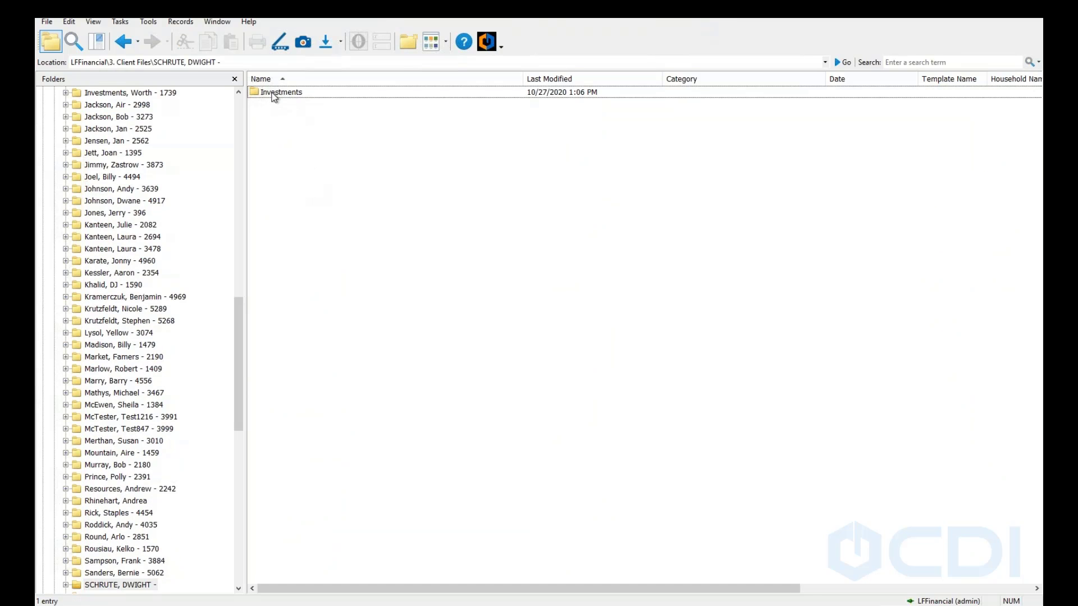
{"action": "double_click", "coordinate": [274, 95]}
{"action": "double_click", "coordinate": [274, 94]}
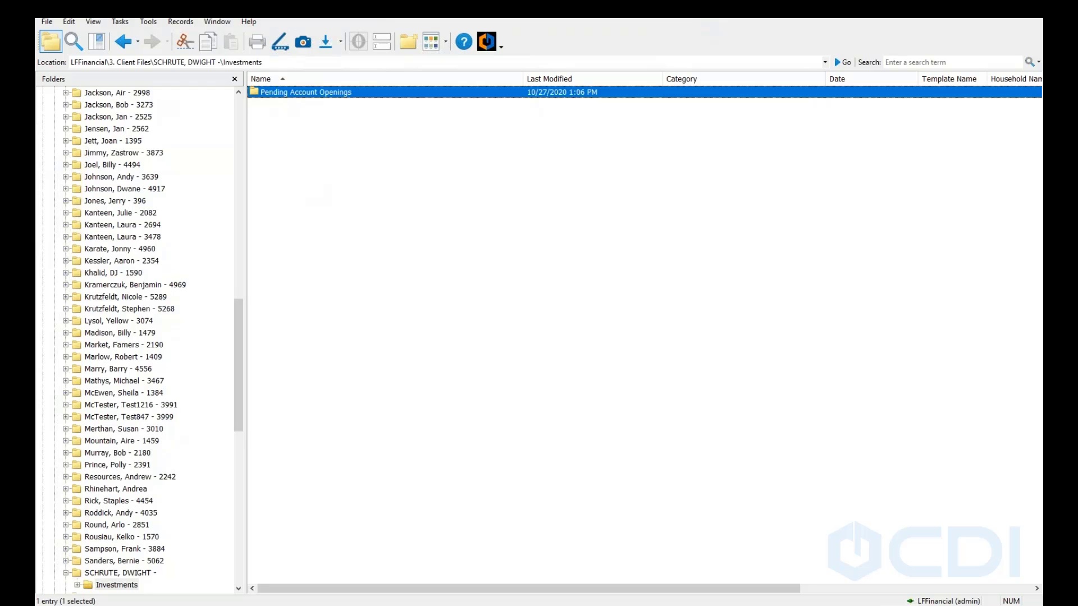
{"action": "right_click", "coordinate": [298, 93]}
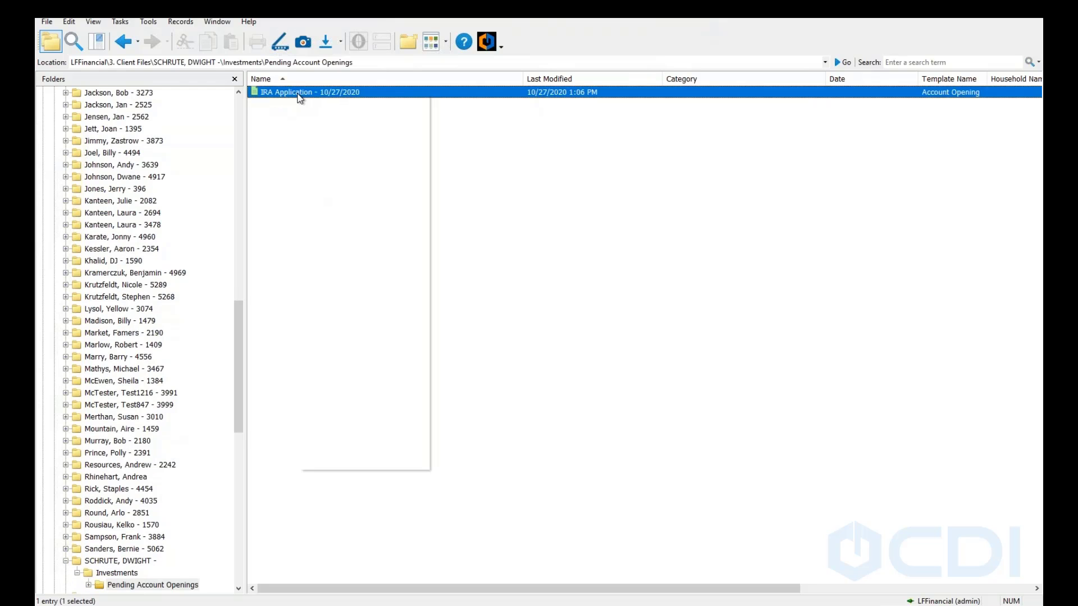
{"action": "left_click", "coordinate": [316, 102]}
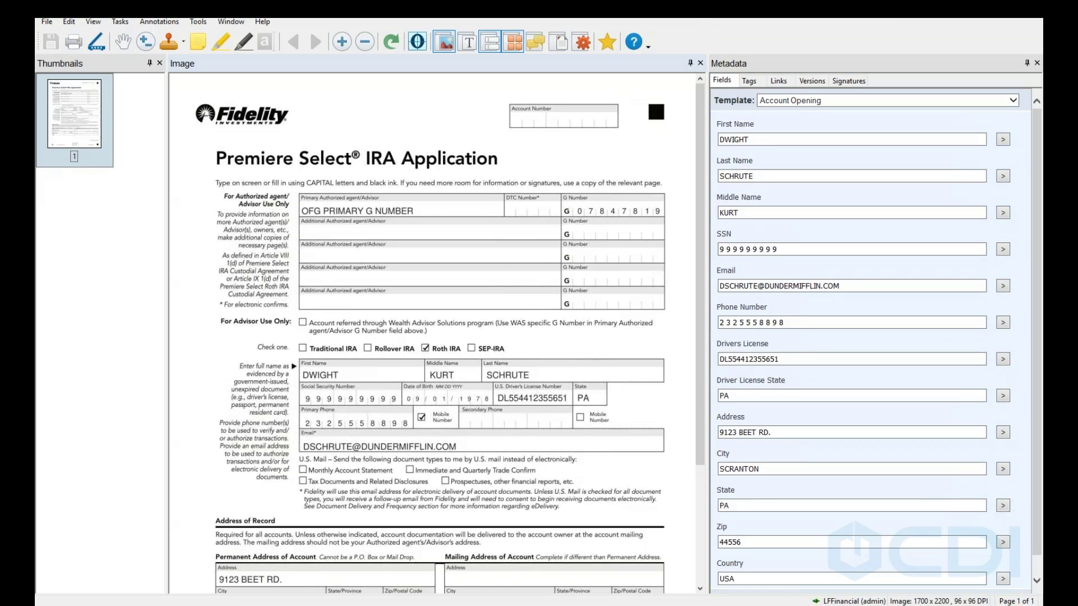
{"action": "left_click", "coordinate": [1031, 9]}
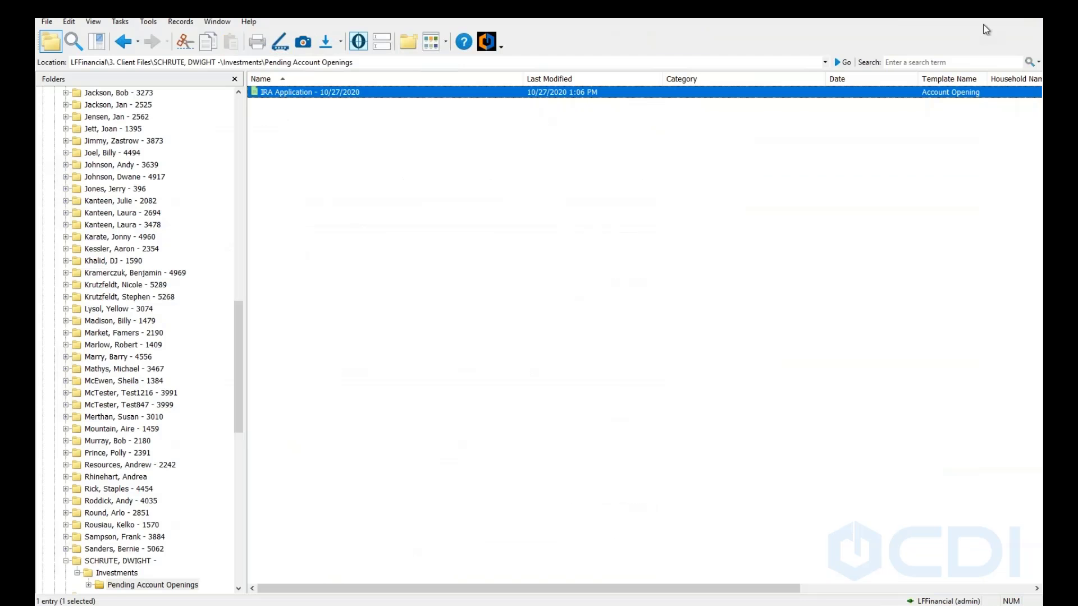
Open the second new client's Investments > Pending Account Openings folder.
{"action": "left_click", "coordinate": [106, 288]}
{"action": "type", "text": "ji"}
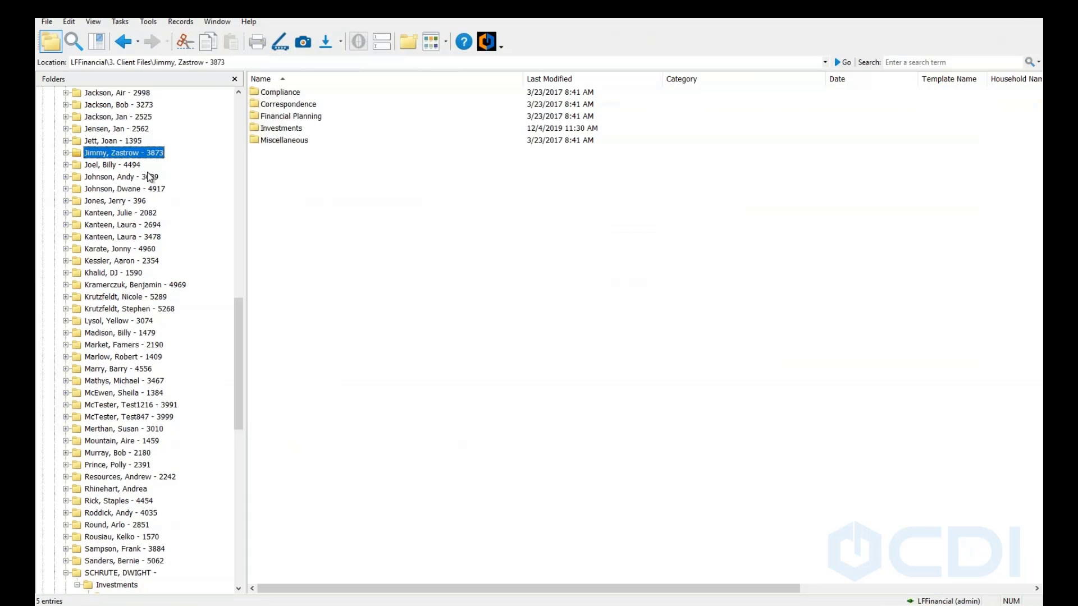
{"action": "type", "text": "h"}
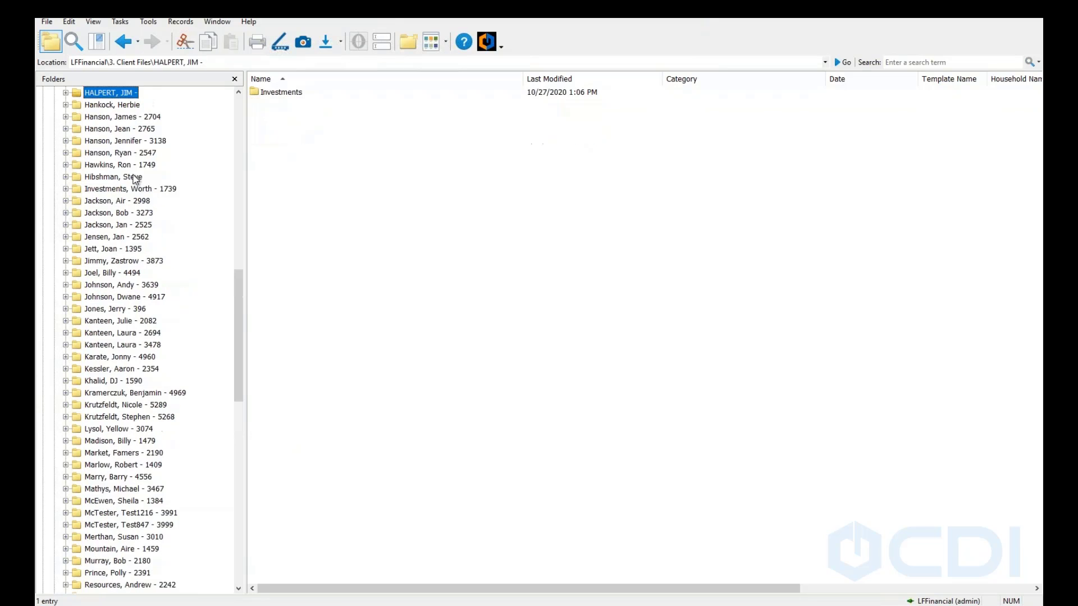
{"action": "scroll", "coordinate": [130, 177], "scroll_direction": "up", "scroll_amount": 1}
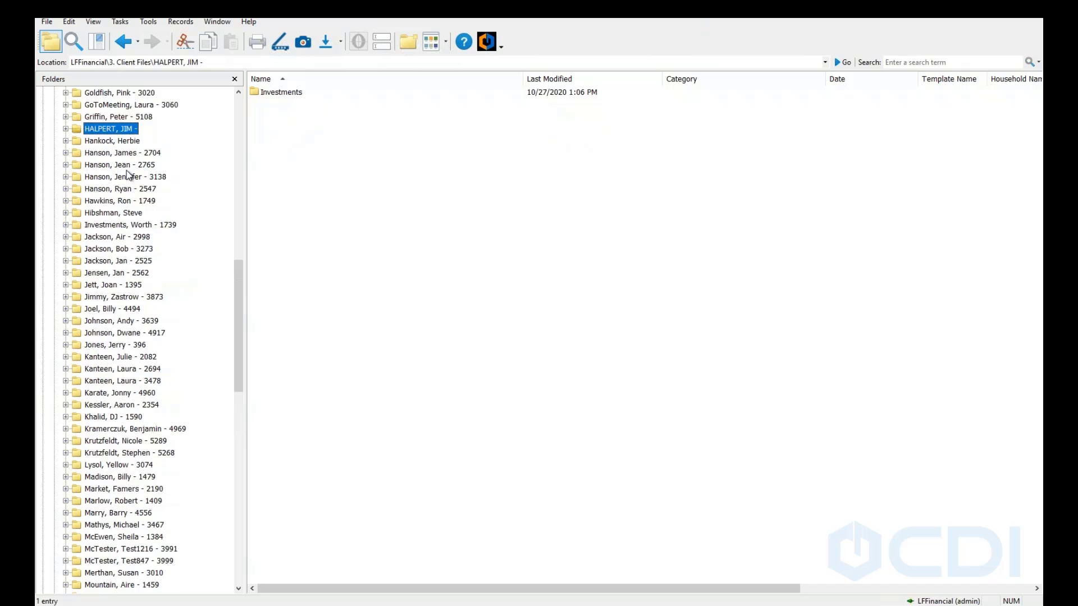
{"action": "left_click", "coordinate": [109, 131]}
{"action": "double_click", "coordinate": [291, 93]}
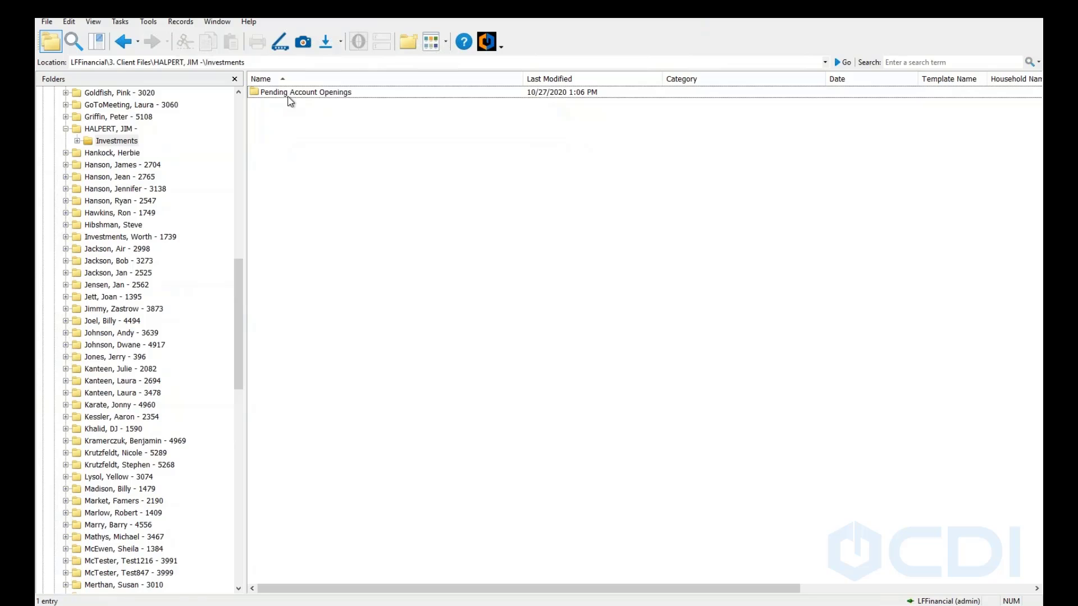
{"action": "left_click", "coordinate": [290, 93]}
{"action": "double_click", "coordinate": [289, 94]}
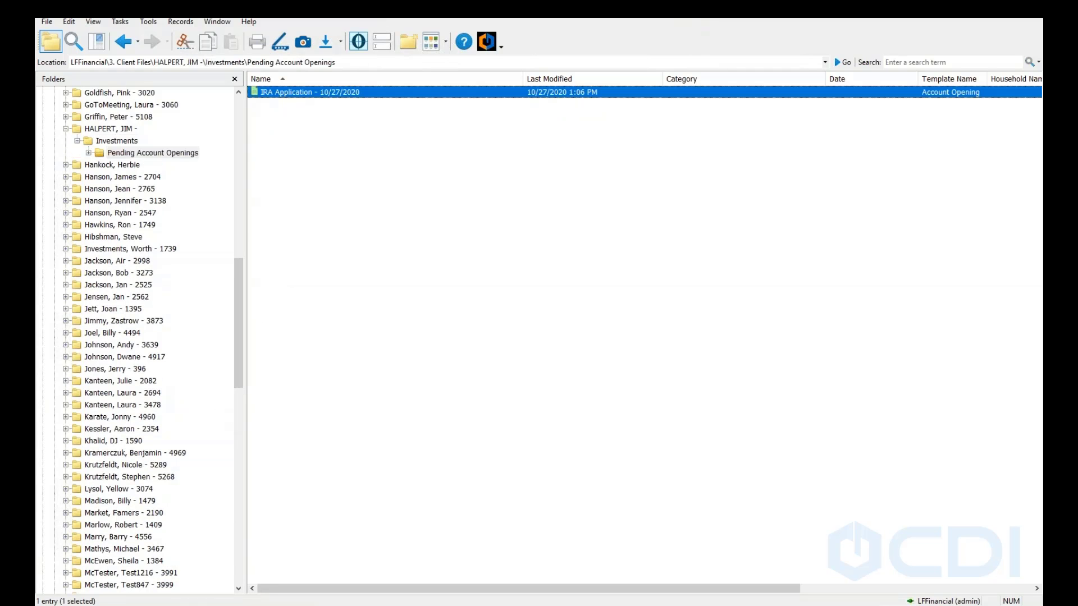
{"action": "mouse_move", "coordinate": [254, 605]}
Back in Quick Fields, save the current session and start a new blank session.
{"action": "left_click", "coordinate": [256, 605]}
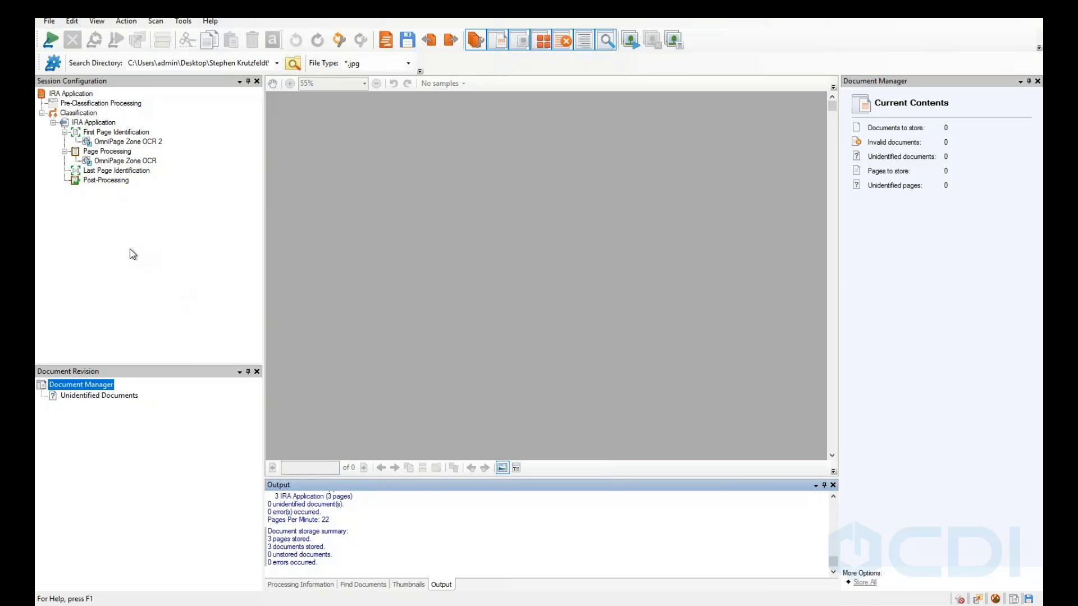
{"action": "left_click", "coordinate": [65, 116]}
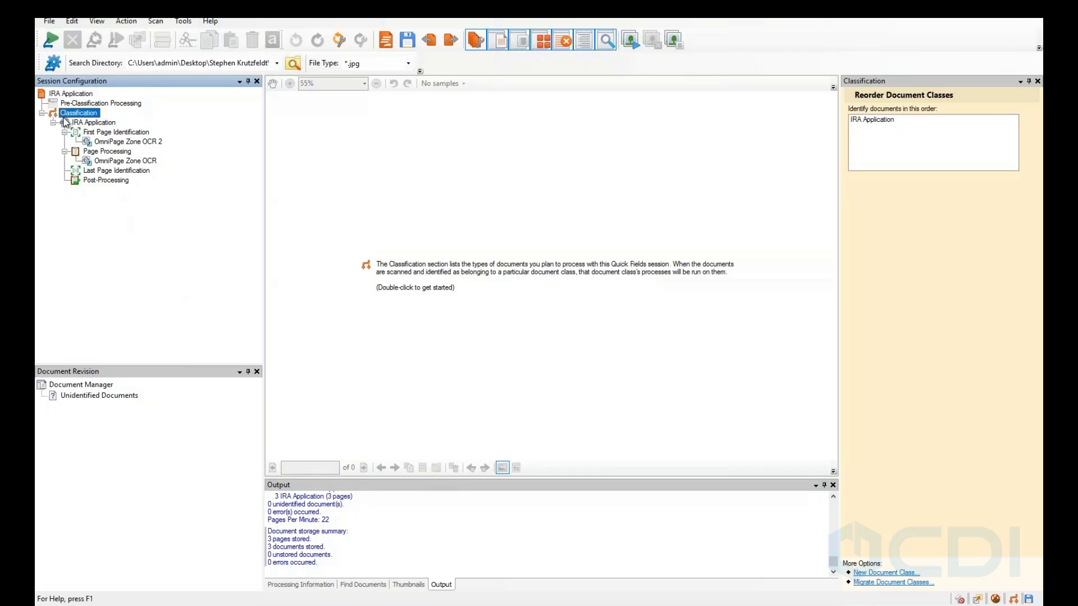
{"action": "left_click", "coordinate": [50, 21]}
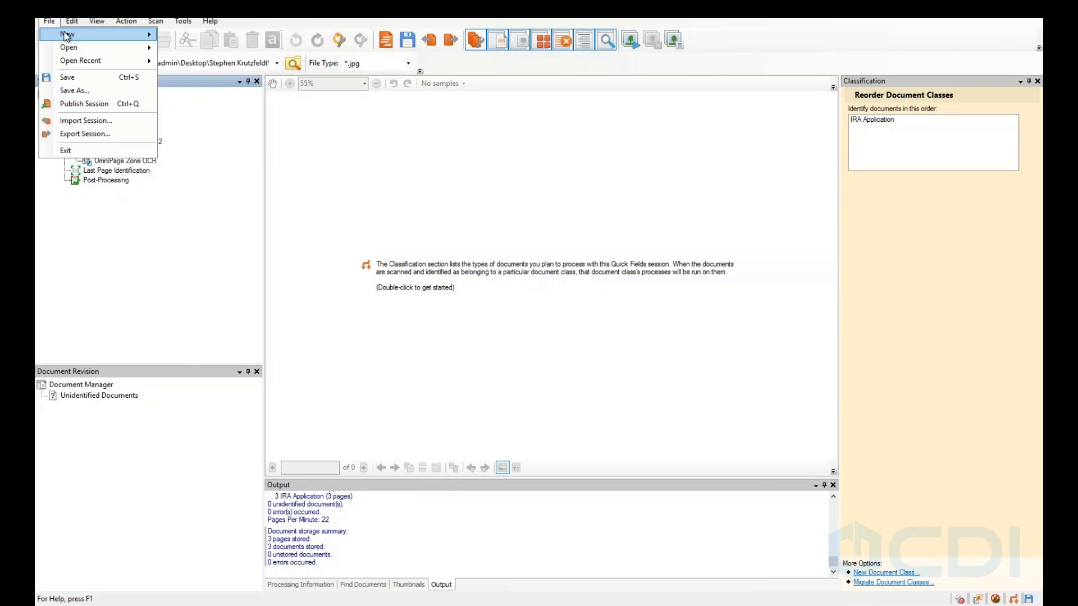
{"action": "mouse_move", "coordinate": [67, 37]}
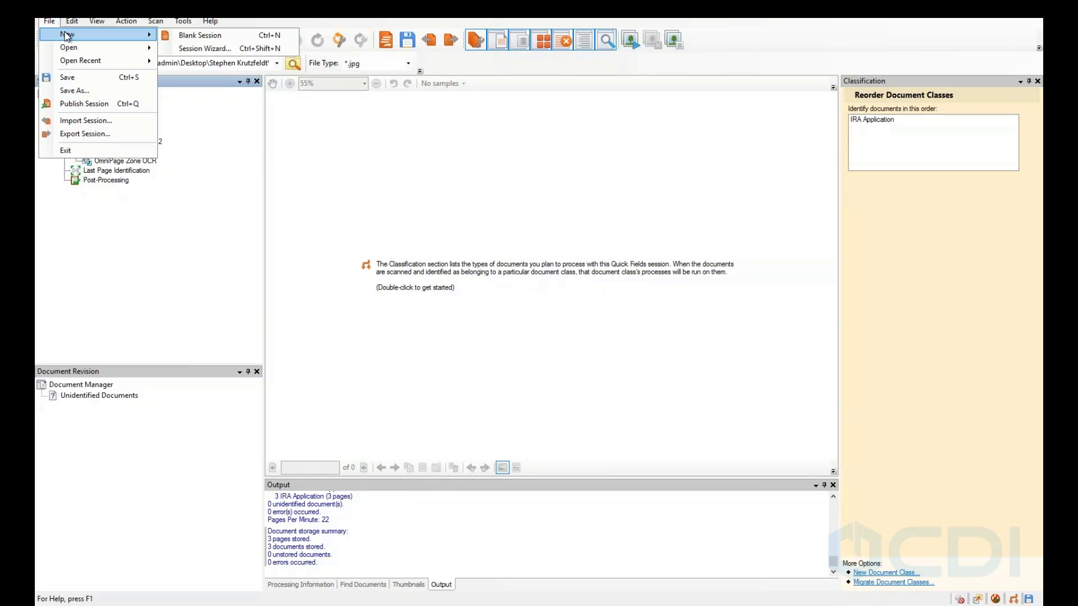
{"action": "left_click", "coordinate": [190, 38]}
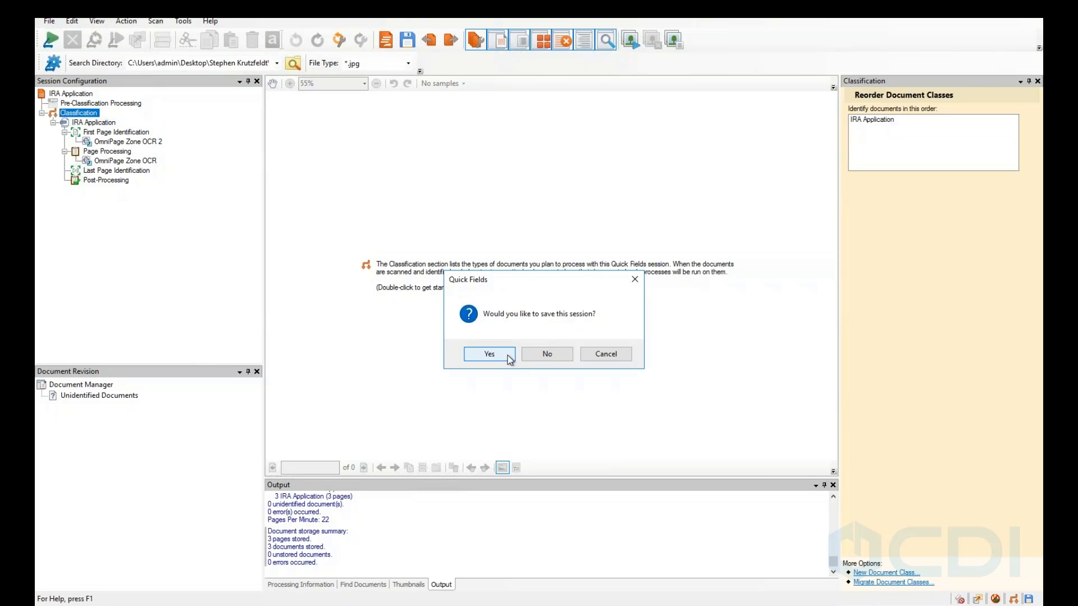
{"action": "left_click", "coordinate": [493, 354]}
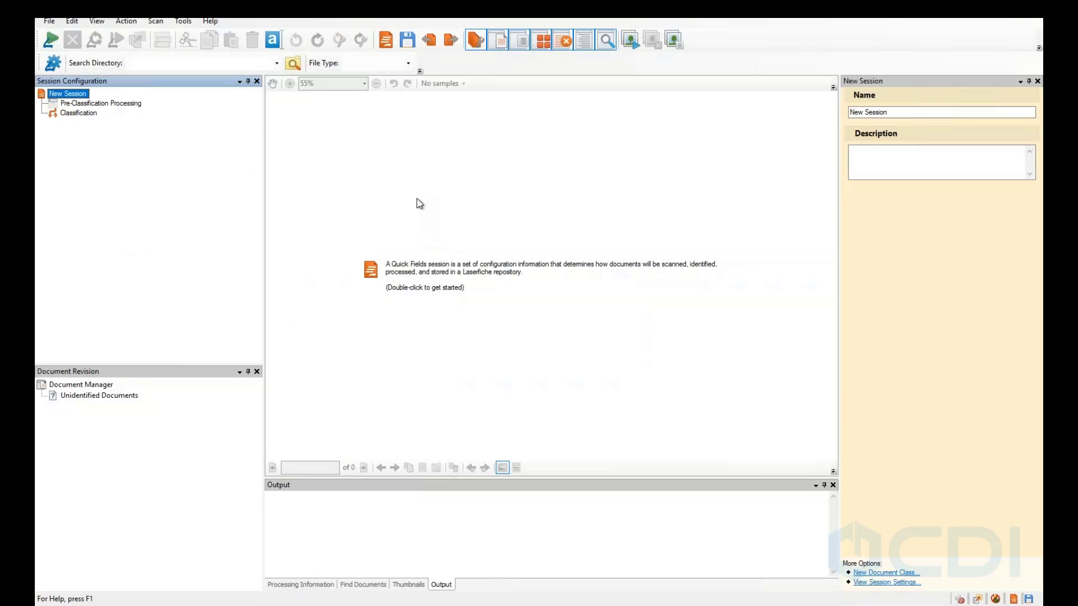
Replace the default invoice sample with the imported 'IRA Application - Sample' image.
{"action": "left_click", "coordinate": [76, 104]}
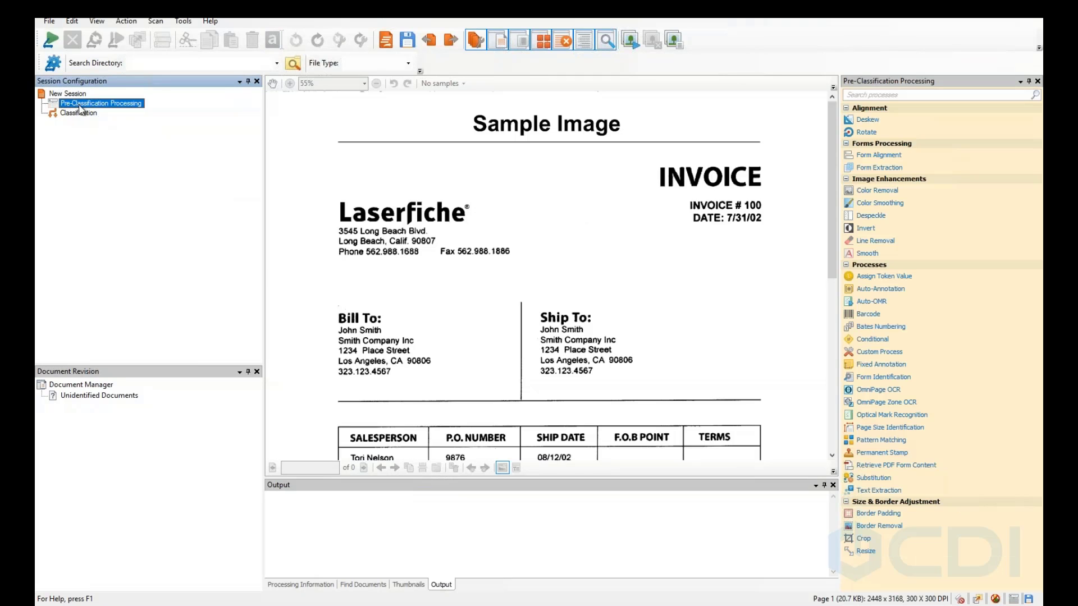
{"action": "left_click", "coordinate": [79, 113]}
{"action": "left_click", "coordinate": [80, 104]}
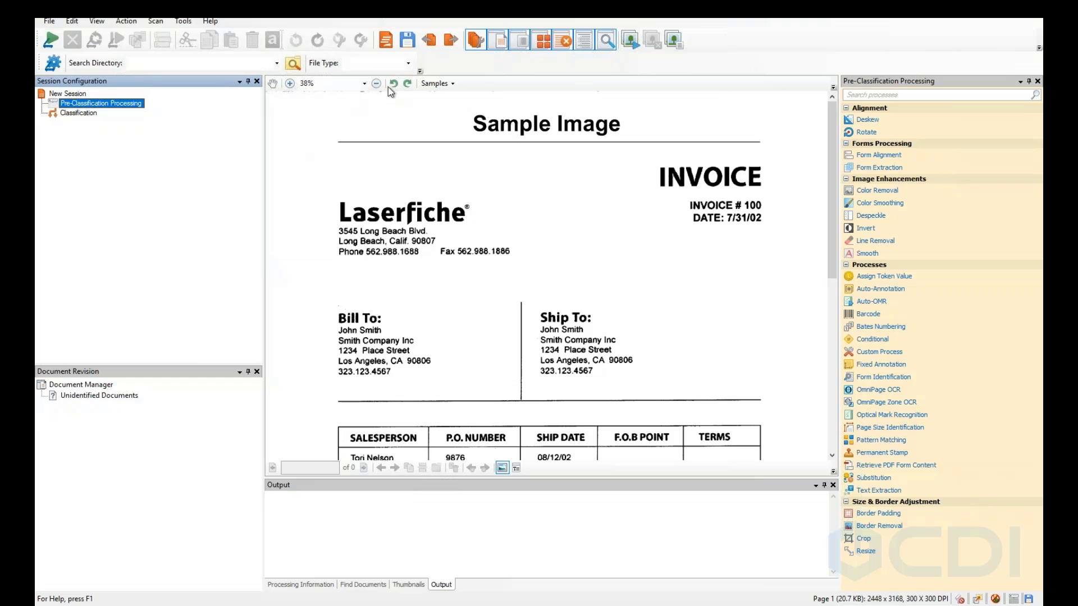
{"action": "left_click", "coordinate": [431, 84]}
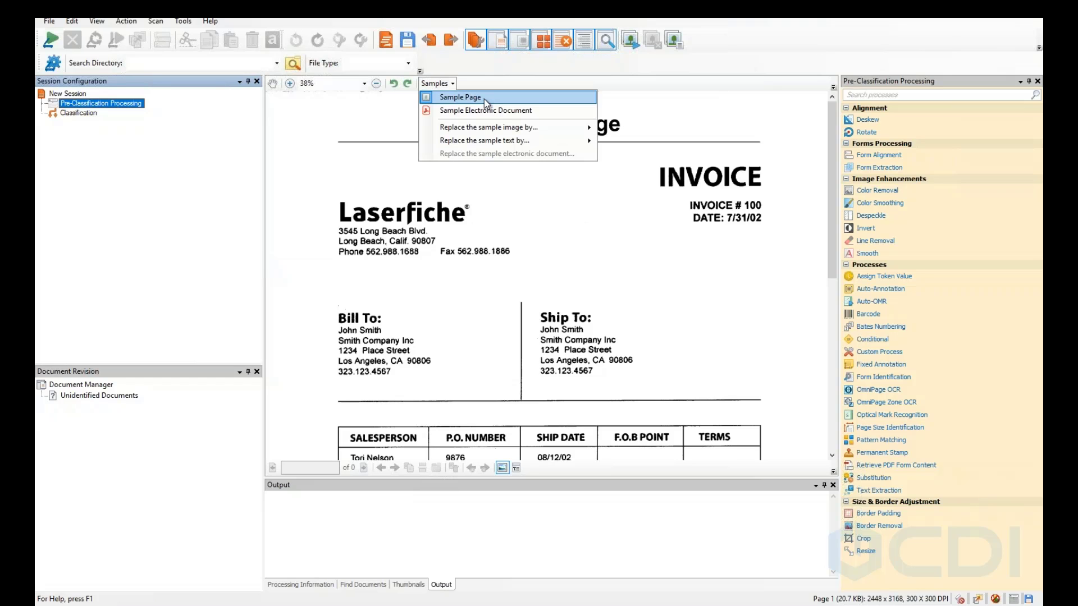
{"action": "mouse_move", "coordinate": [492, 132]}
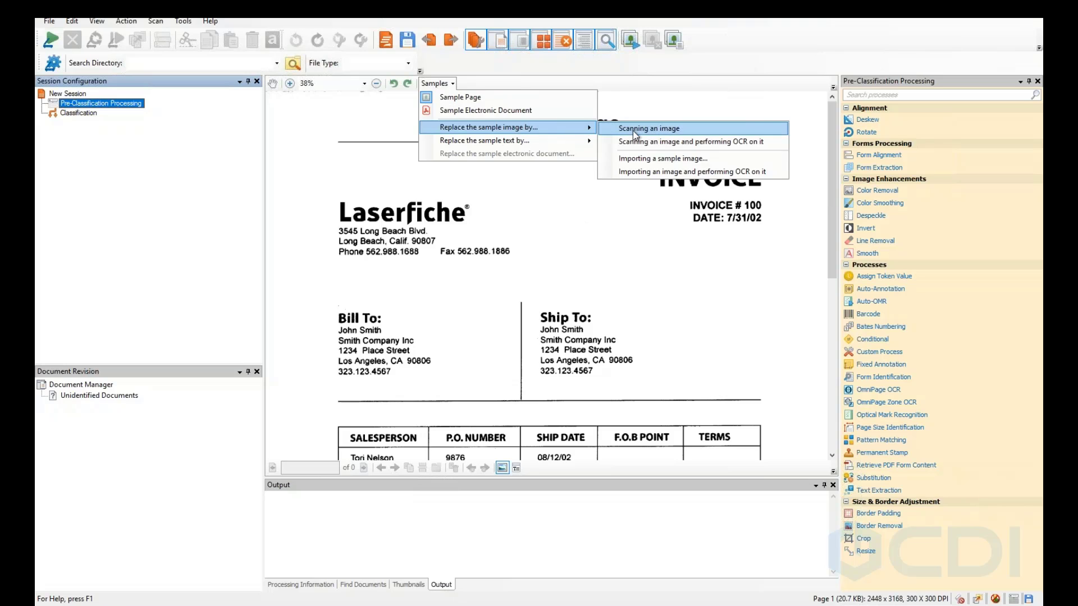
{"action": "left_click", "coordinate": [669, 159]}
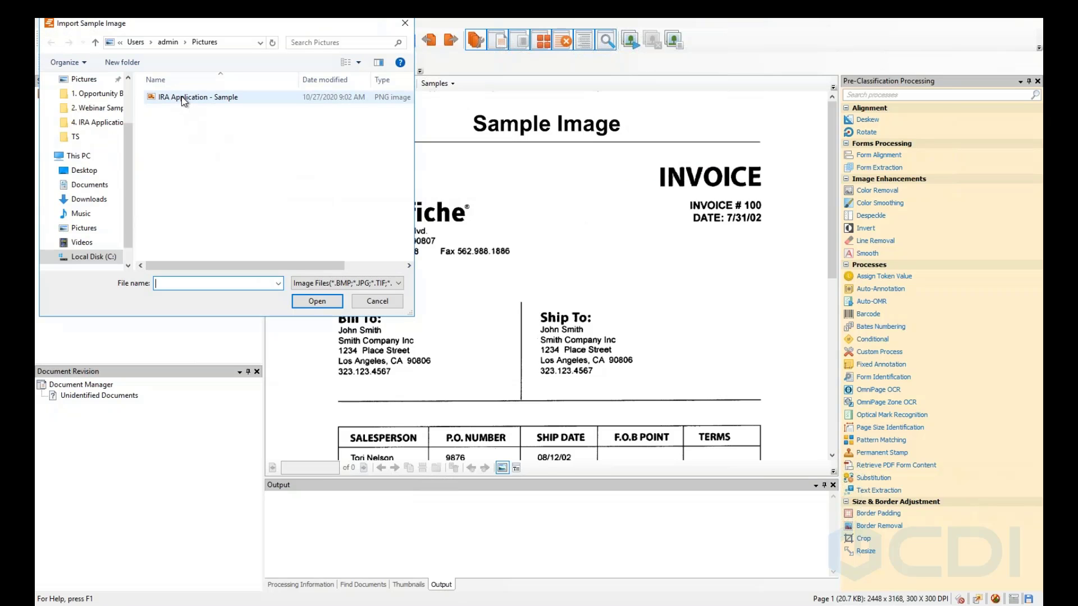
{"action": "double_click", "coordinate": [183, 99]}
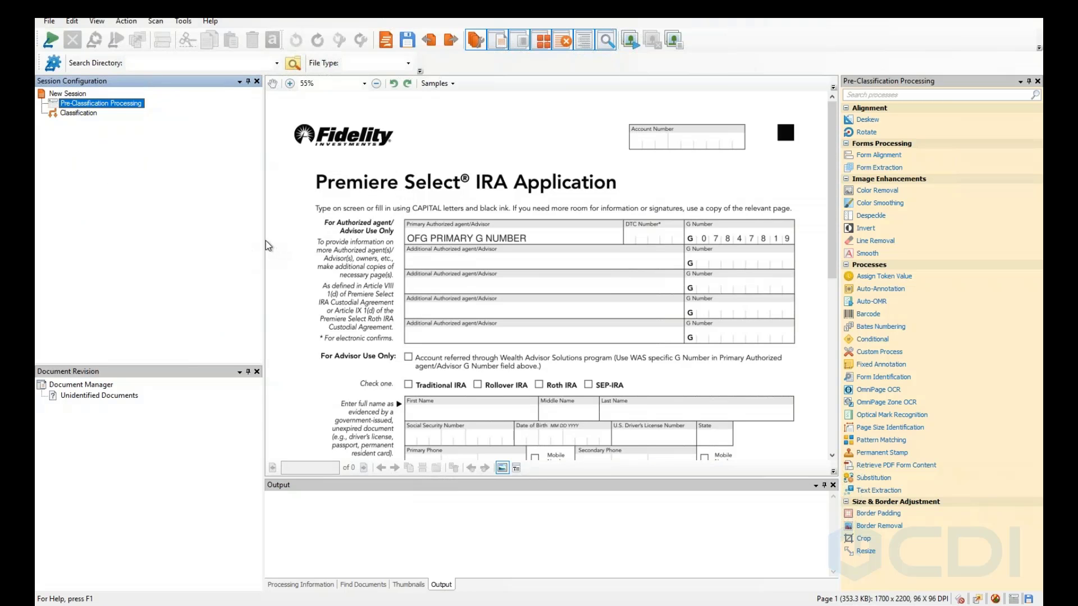
{"action": "left_click", "coordinate": [453, 84]}
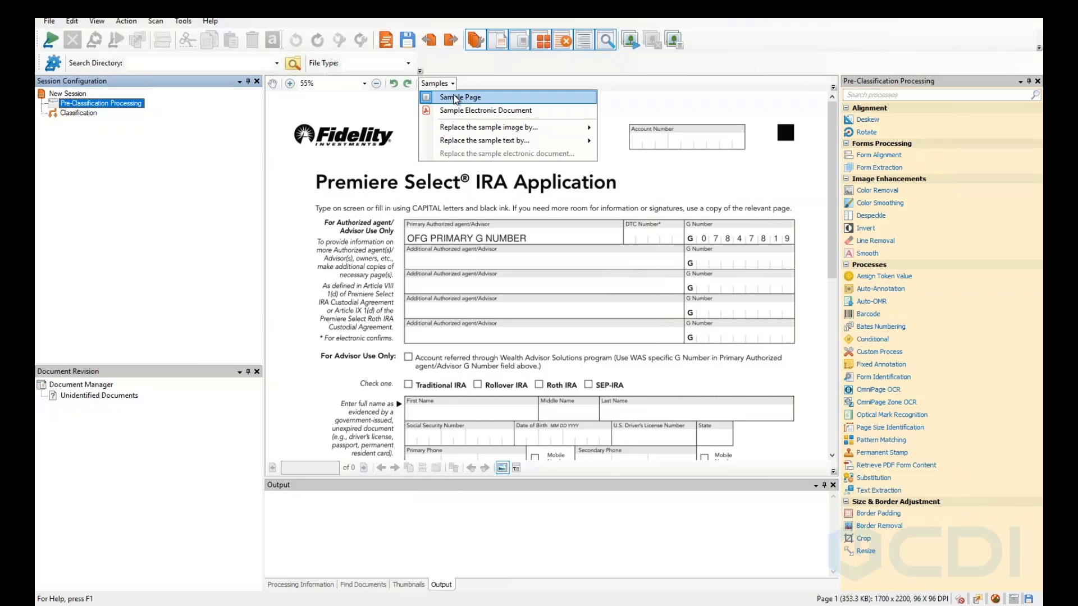
{"action": "left_click", "coordinate": [378, 106]}
{"action": "left_click", "coordinate": [434, 85]}
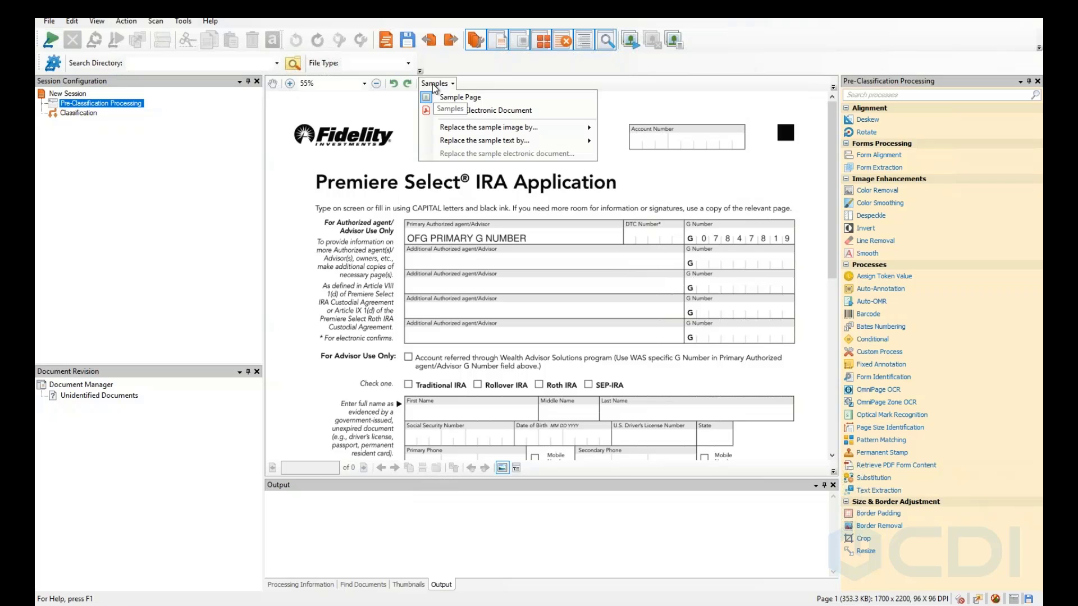
{"action": "left_click", "coordinate": [438, 96]}
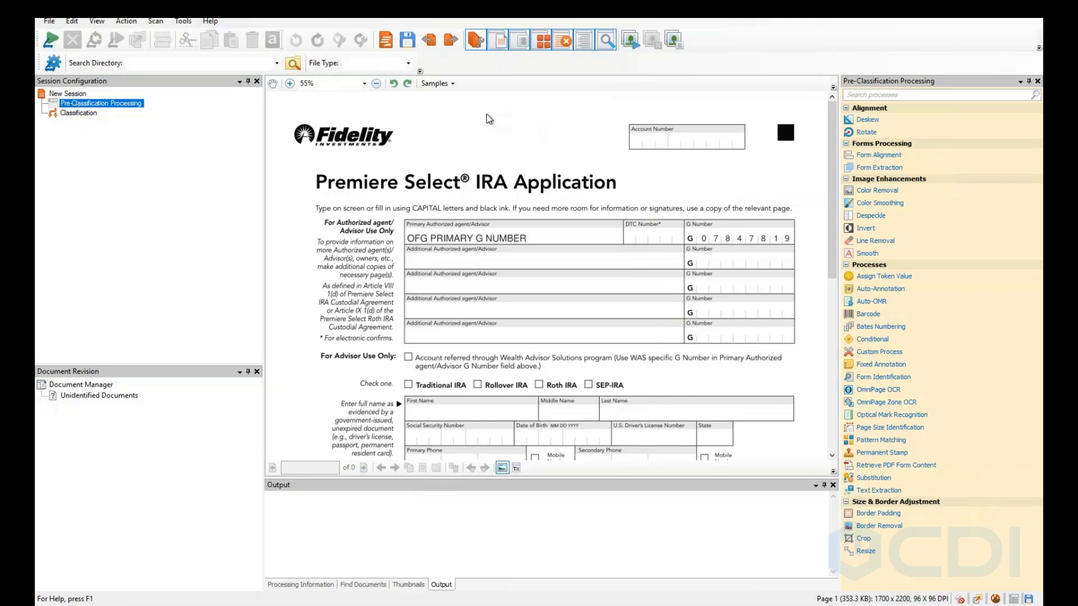
{"action": "scroll", "coordinate": [359, 219], "scroll_direction": "down", "scroll_amount": 1}
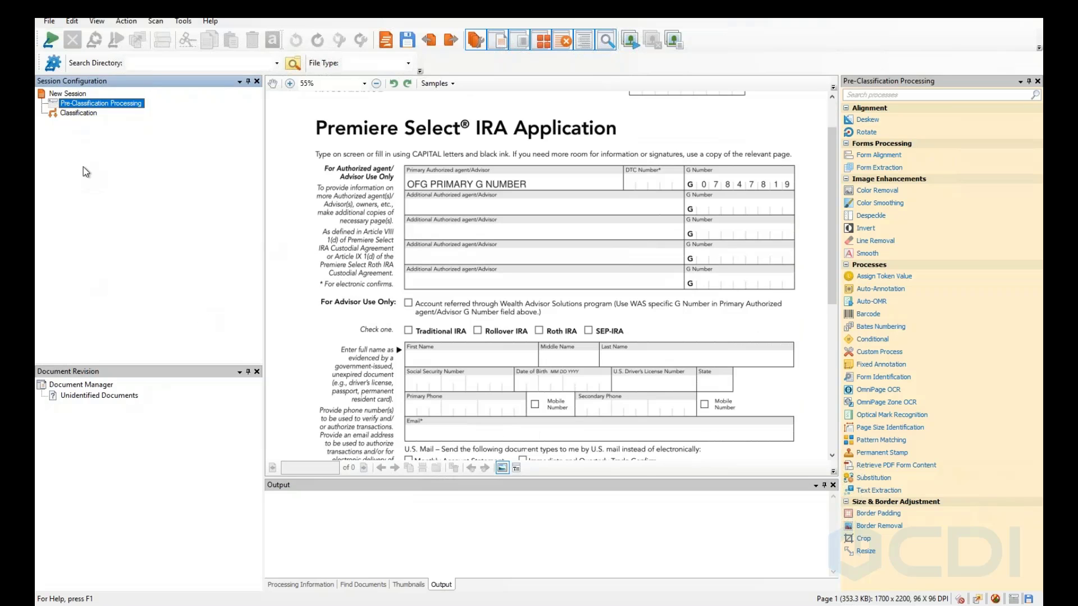
{"action": "left_click", "coordinate": [86, 115]}
{"action": "left_click", "coordinate": [81, 103]}
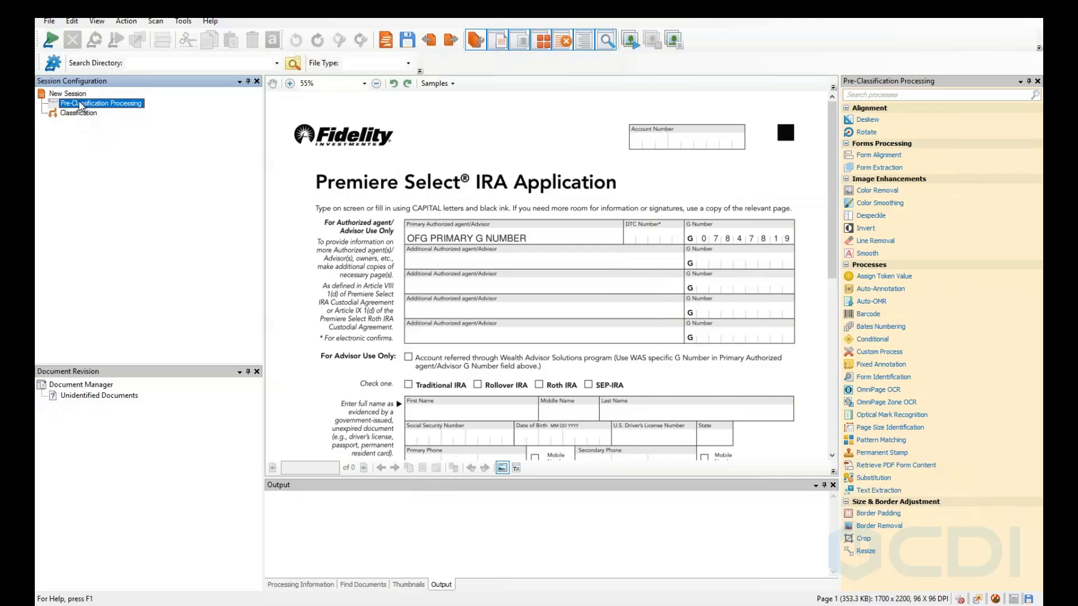
{"action": "right_click", "coordinate": [82, 106]}
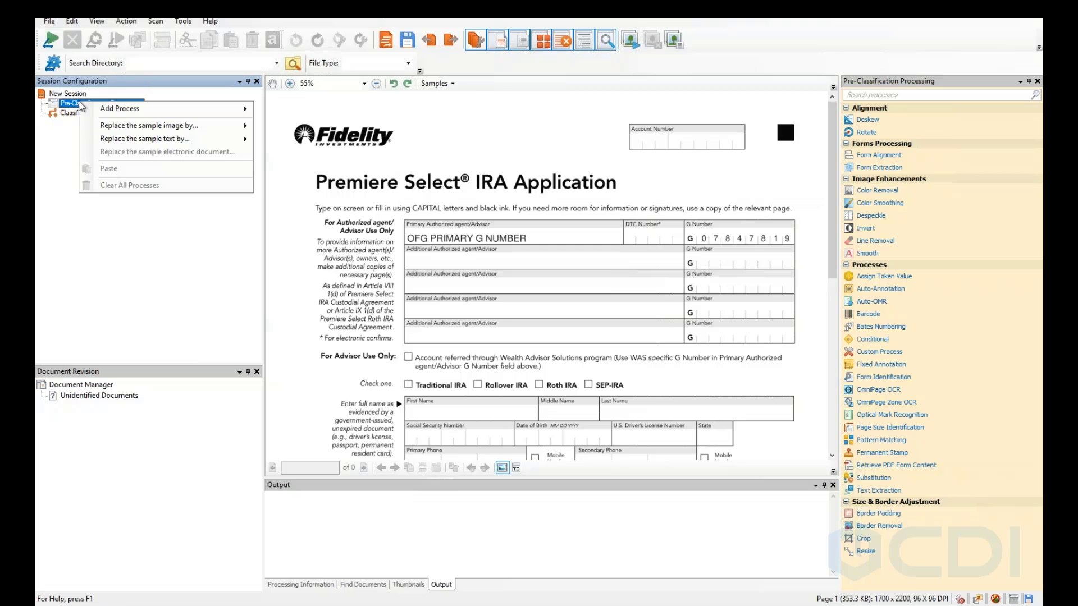
{"action": "left_click", "coordinate": [49, 143]}
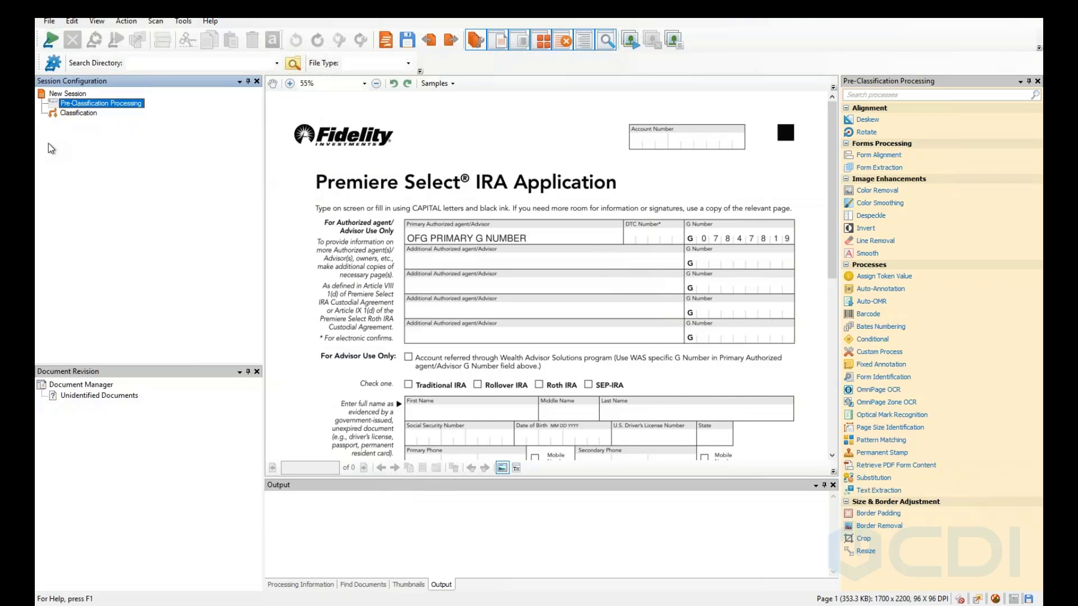
Add a Despeckle process under Pre-Classification Processing.
{"action": "right_click", "coordinate": [81, 109]}
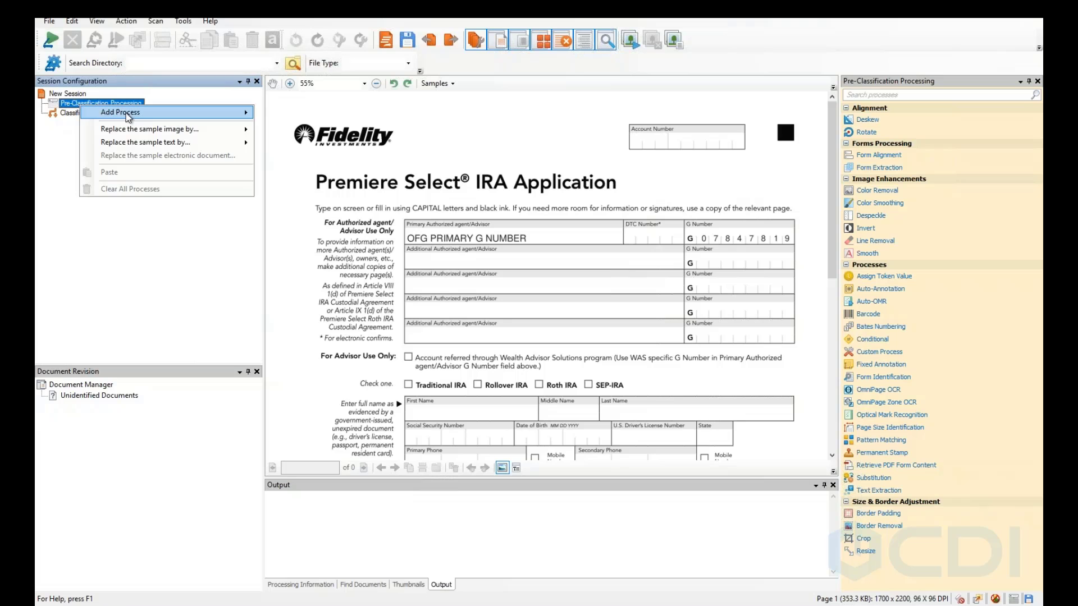
{"action": "mouse_move", "coordinate": [189, 115]}
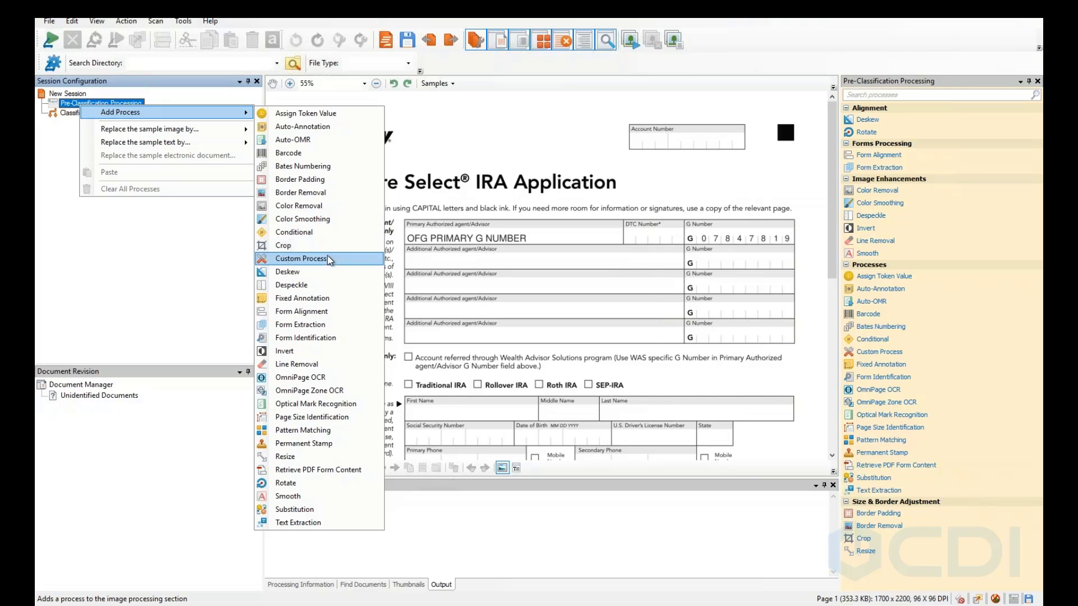
{"action": "left_click", "coordinate": [317, 284]}
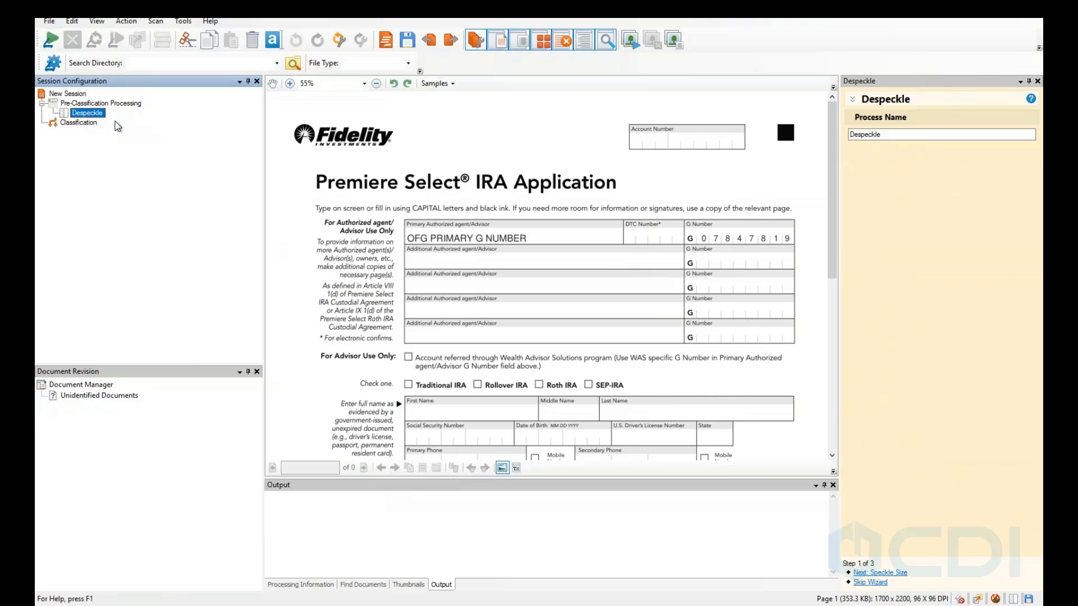
Change the Despeckle speckle size from Small (2) to Medium (4).
{"action": "left_click", "coordinate": [878, 573]}
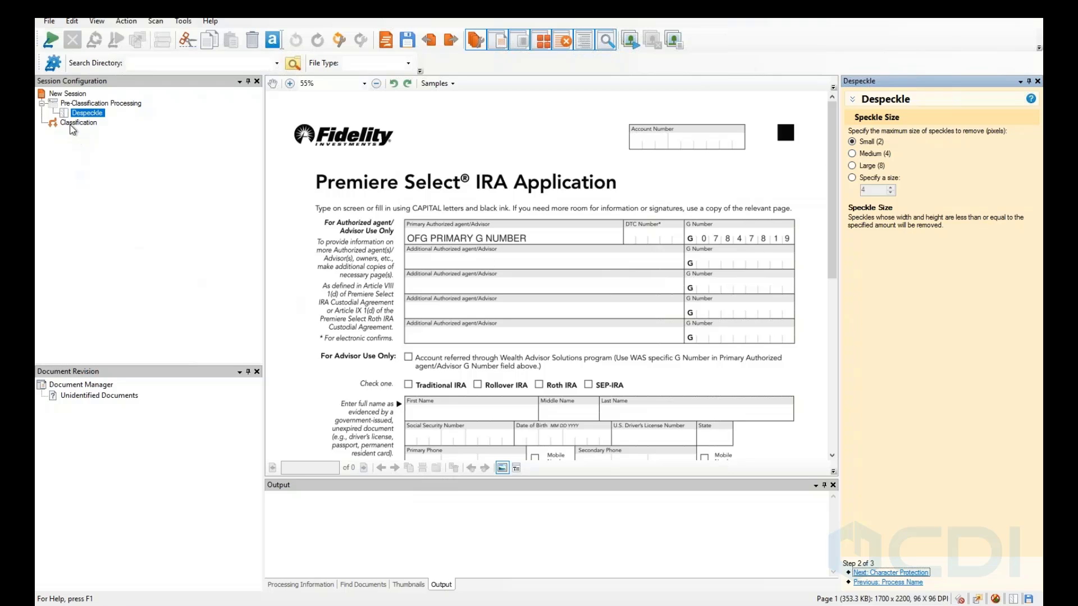
{"action": "left_click", "coordinate": [852, 154]}
Add Deskew as a second pre-classification process following Despeckle, then reselect Pre-Classification Processing.
{"action": "right_click", "coordinate": [78, 104]}
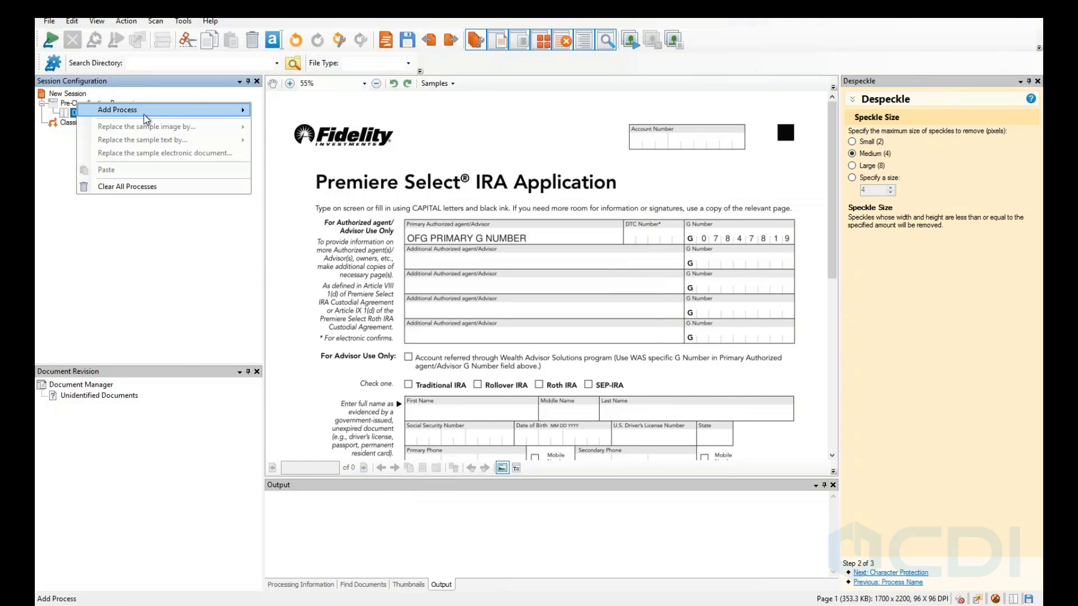
{"action": "mouse_move", "coordinate": [144, 113]}
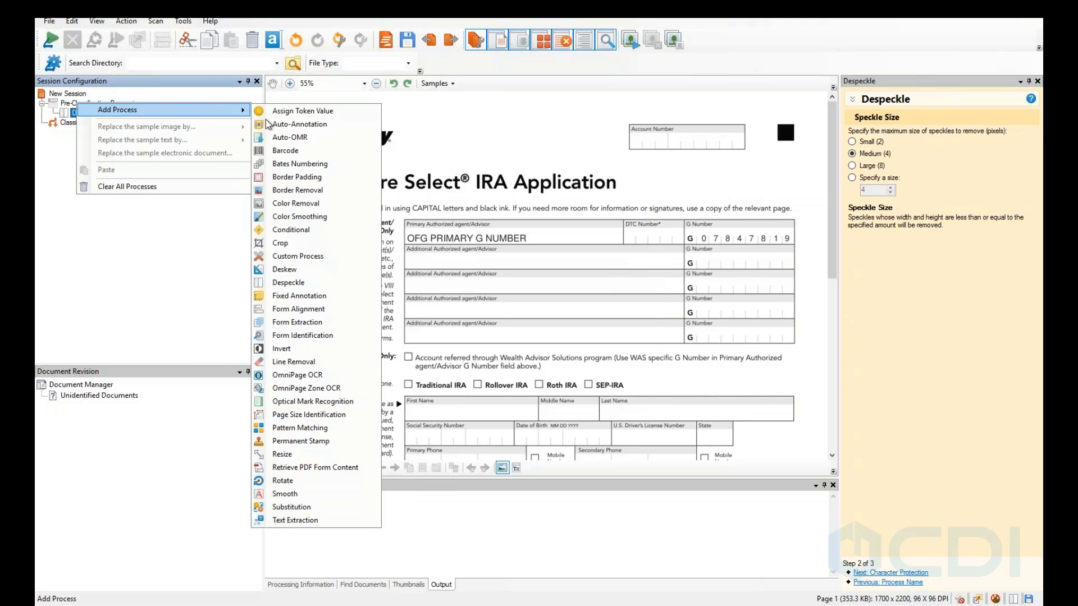
{"action": "left_click", "coordinate": [296, 270]}
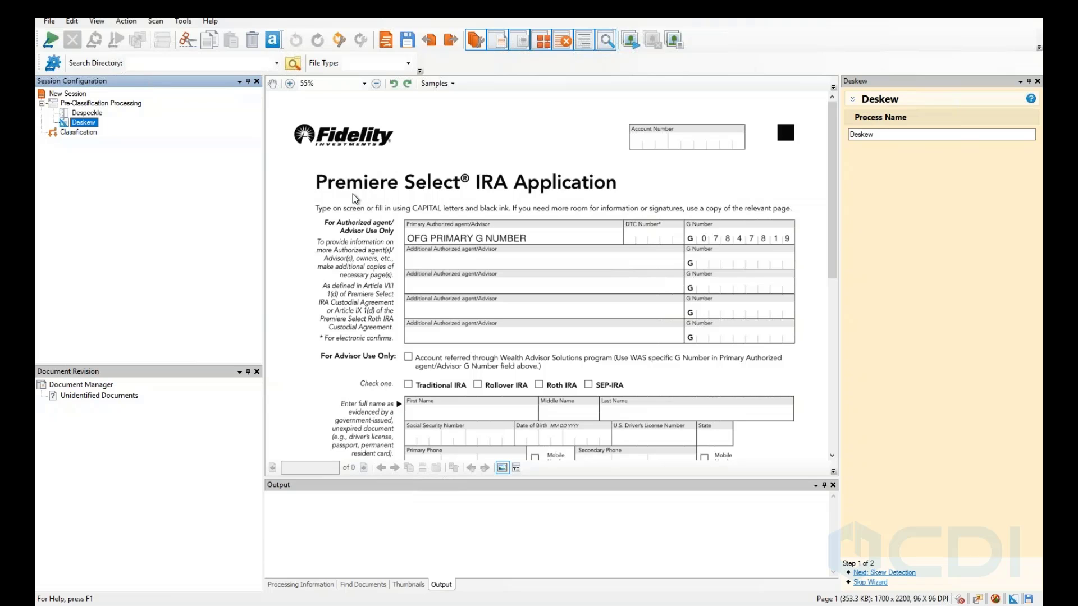
{"action": "right_click", "coordinate": [91, 105]}
{"action": "left_click", "coordinate": [90, 106]}
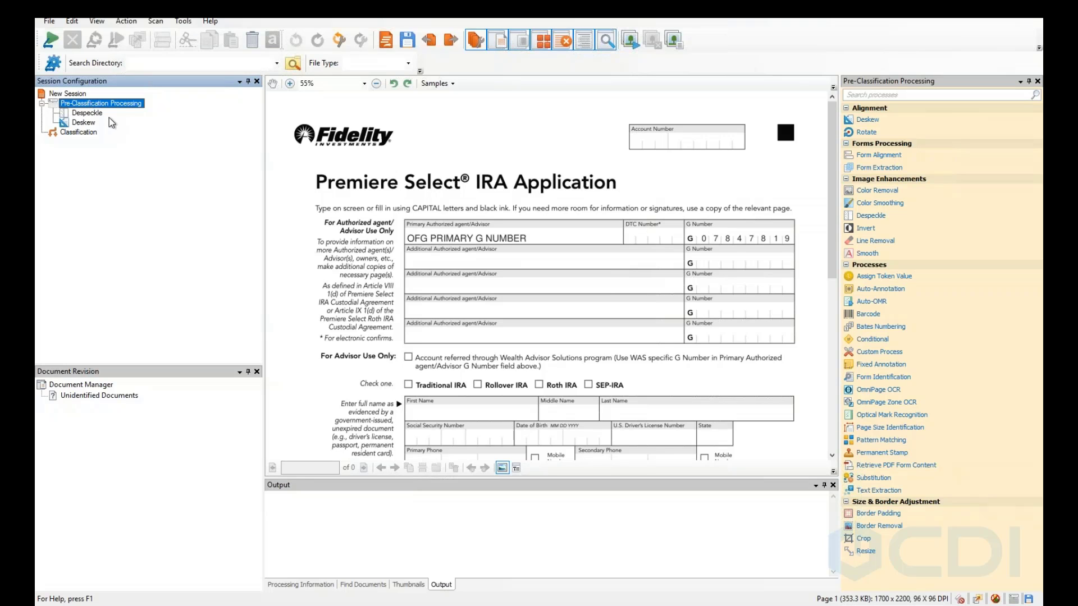
Add a Page Size Identification process after Deskew, set to standard size A6: 105 x 148 mm.
{"action": "right_click", "coordinate": [79, 101]}
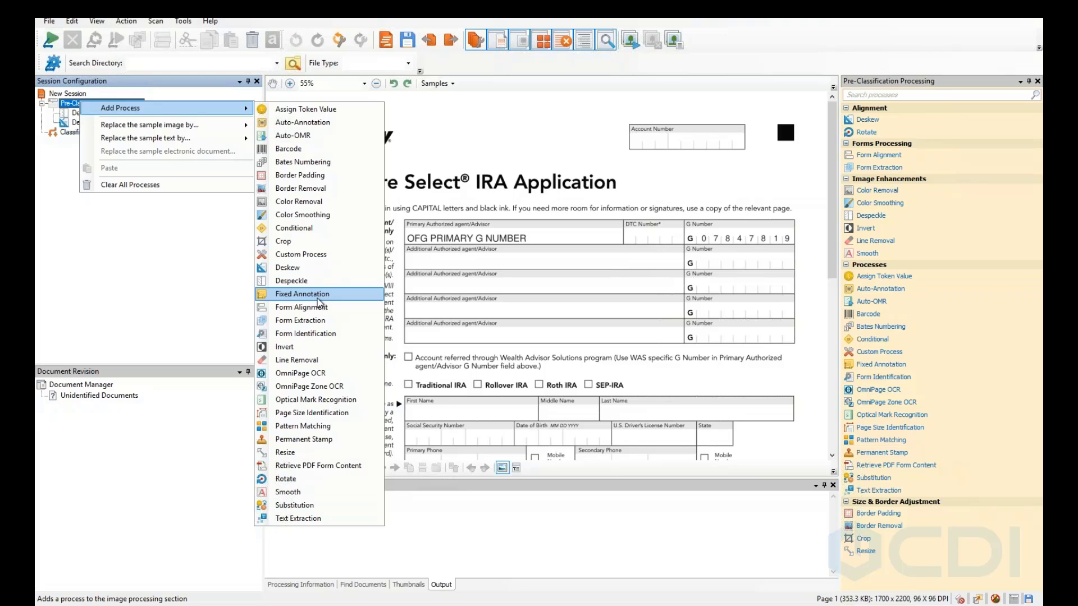
{"action": "left_click", "coordinate": [301, 418]}
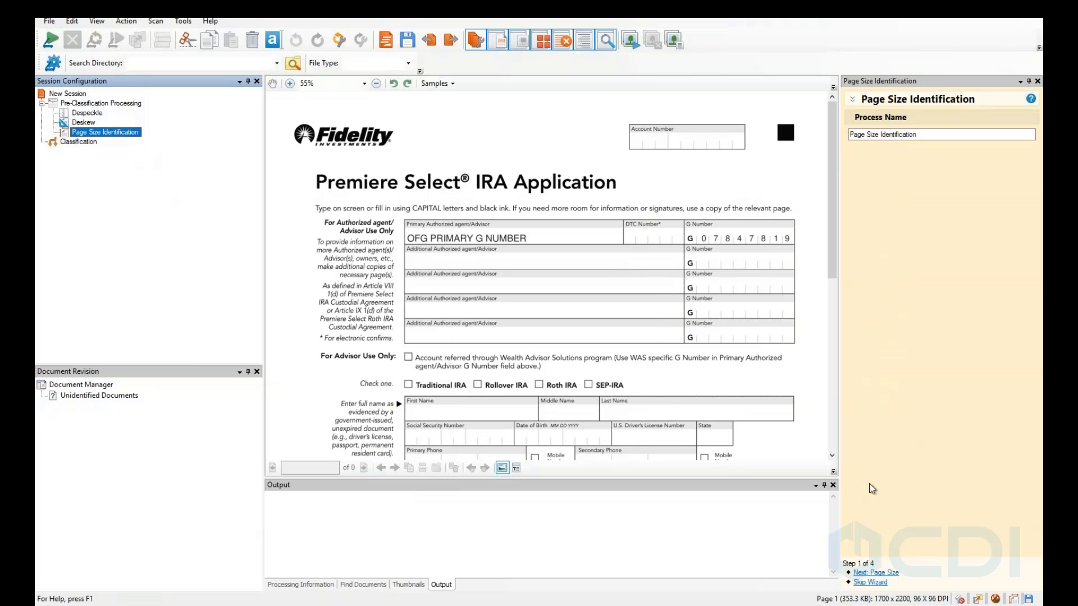
{"action": "left_click", "coordinate": [893, 572]}
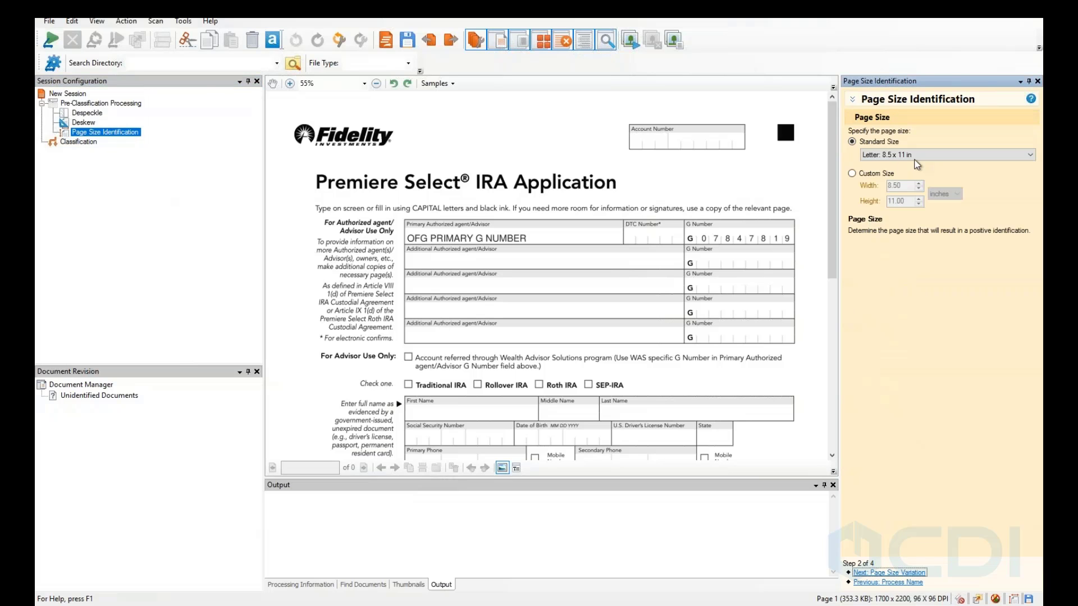
{"action": "left_click", "coordinate": [921, 160]}
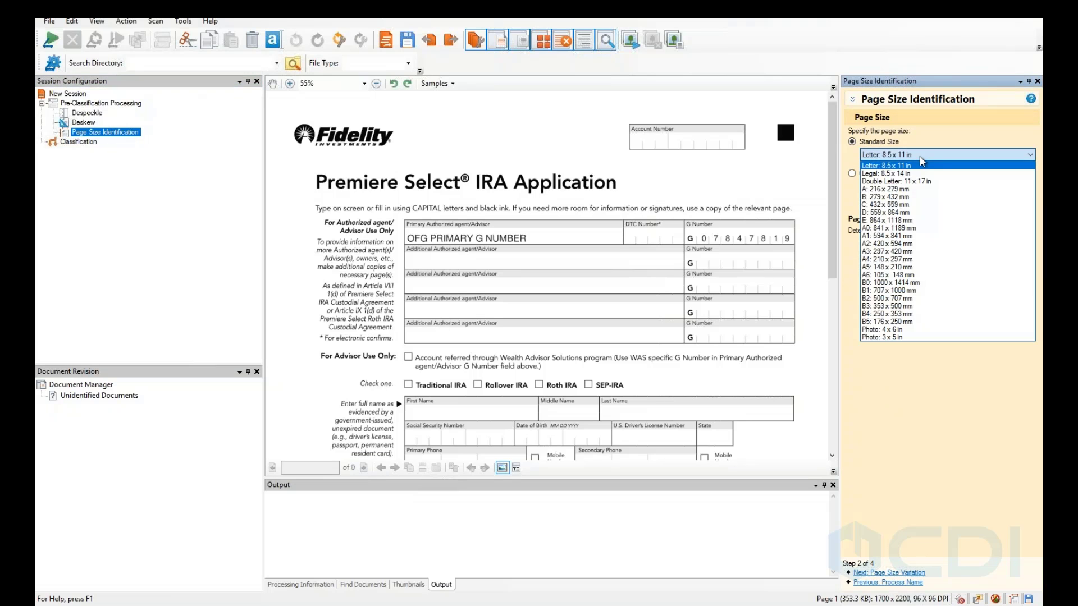
{"action": "left_click", "coordinate": [920, 277]}
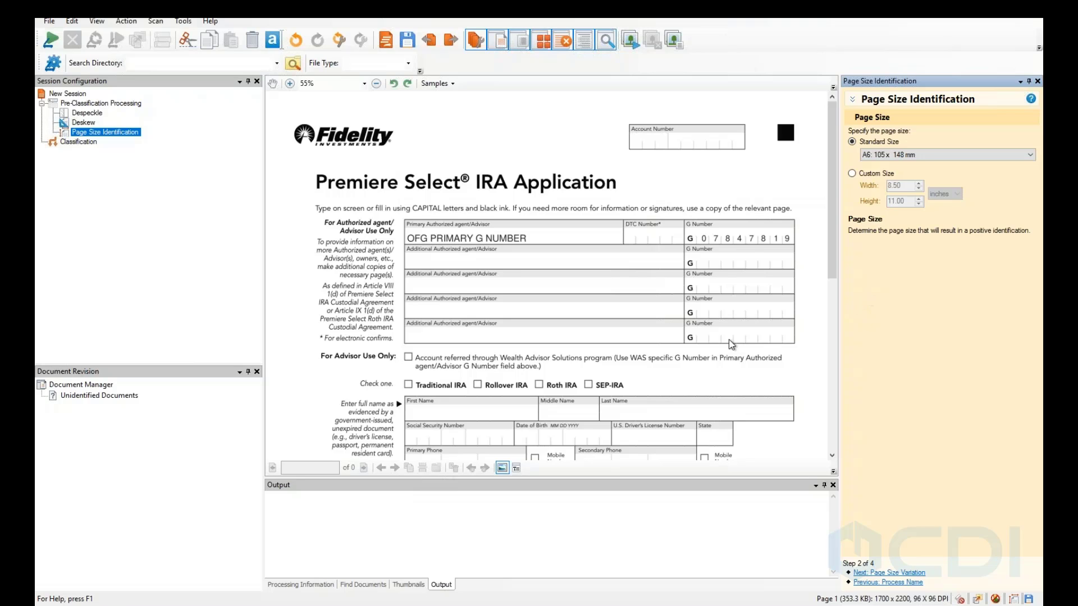
{"action": "right_click", "coordinate": [101, 135]}
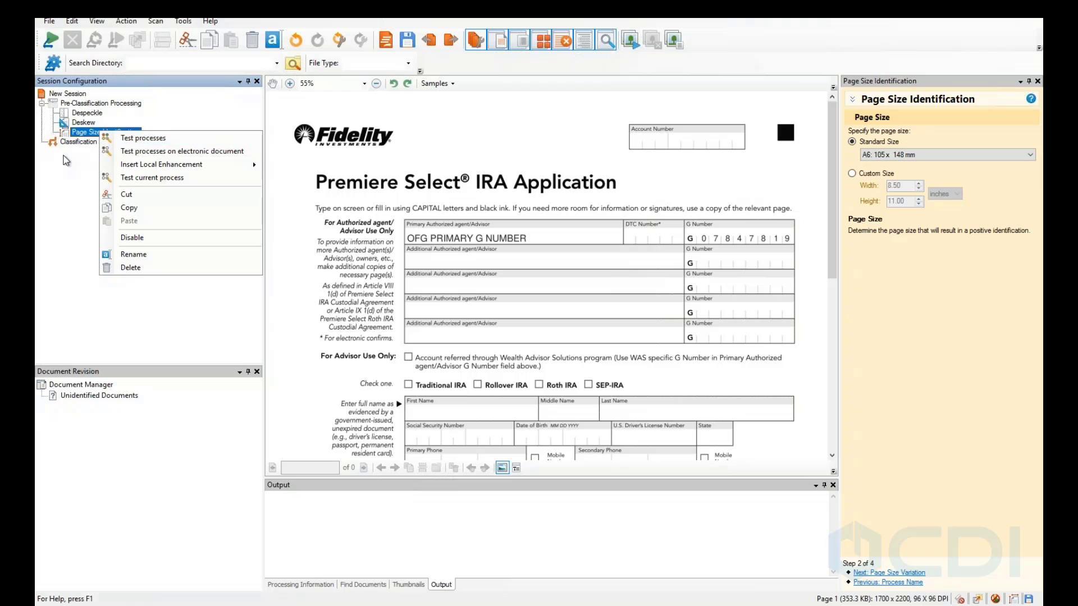
Delete the Page Size Identification process and confirm the deletion.
{"action": "left_click", "coordinate": [66, 161]}
{"action": "right_click", "coordinate": [82, 133]}
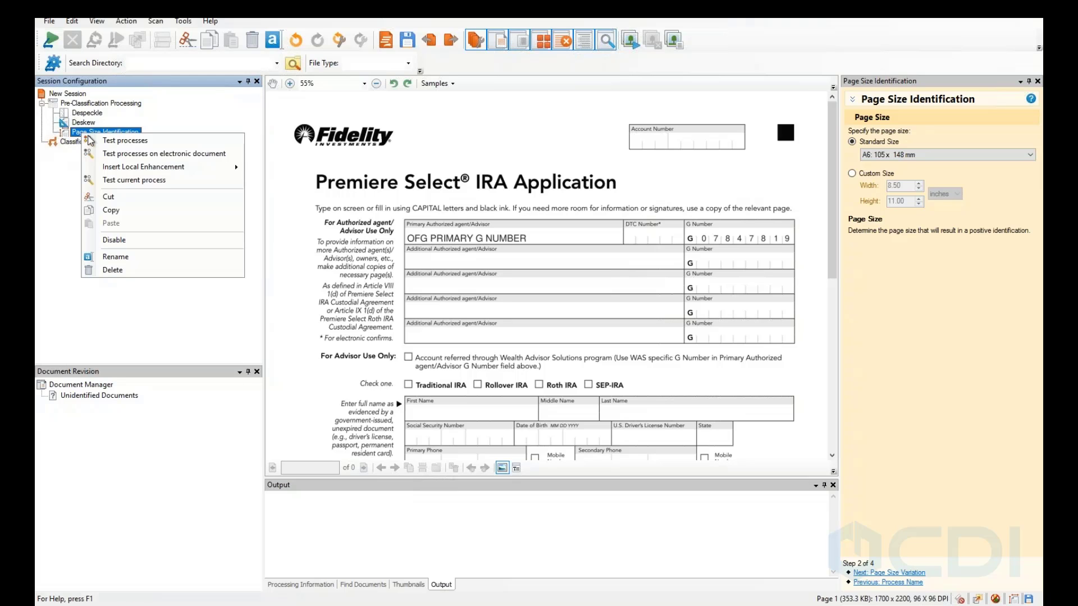
{"action": "left_click", "coordinate": [118, 270]}
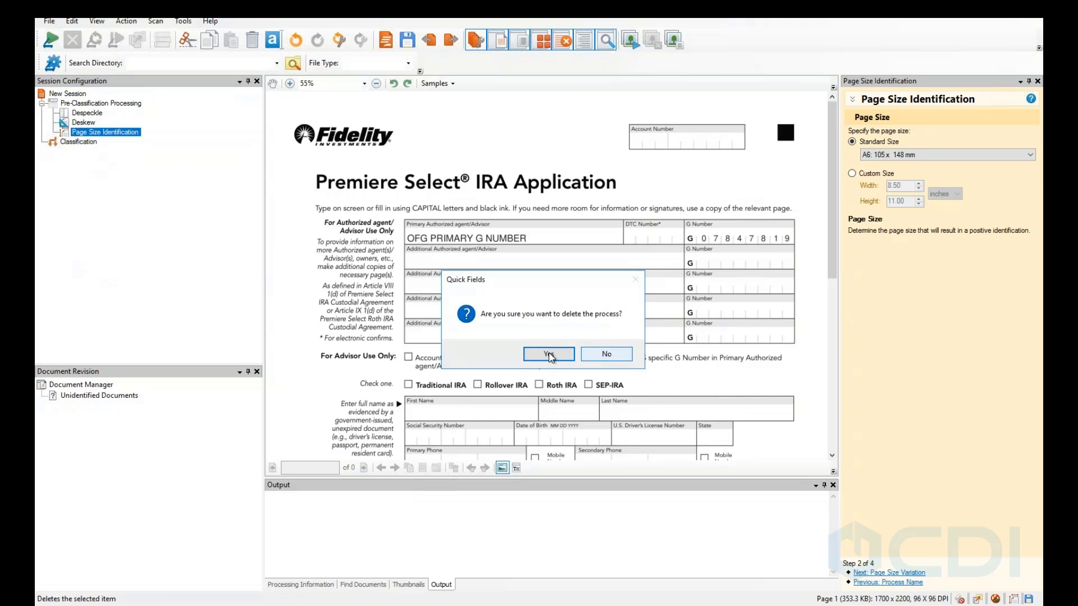
{"action": "left_click", "coordinate": [535, 356]}
Open the Deskew process menu without adding anything, then select Classification.
{"action": "right_click", "coordinate": [84, 122]}
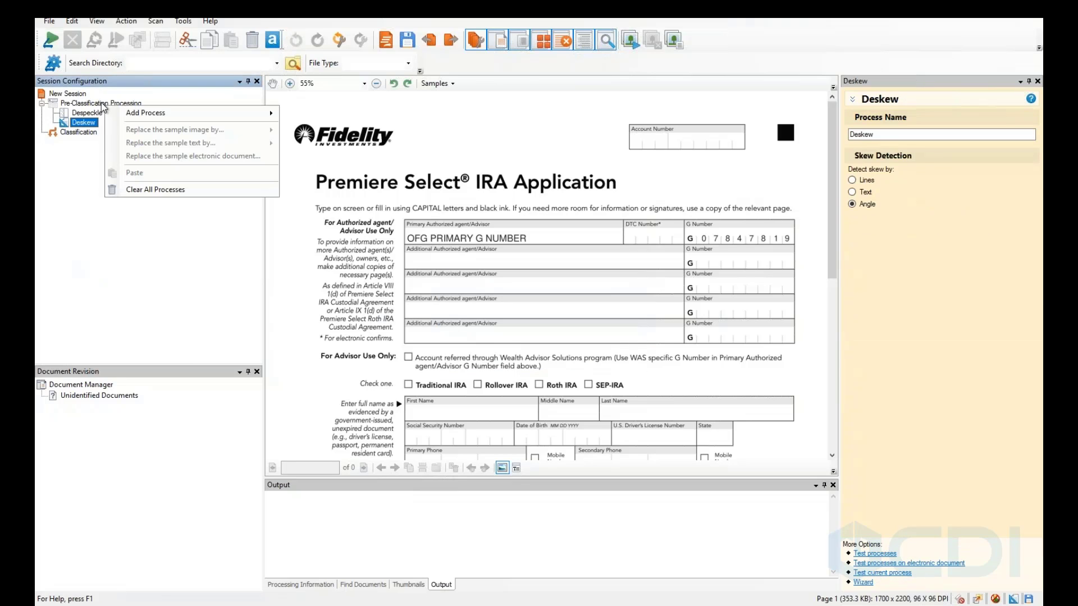
{"action": "mouse_move", "coordinate": [205, 119]}
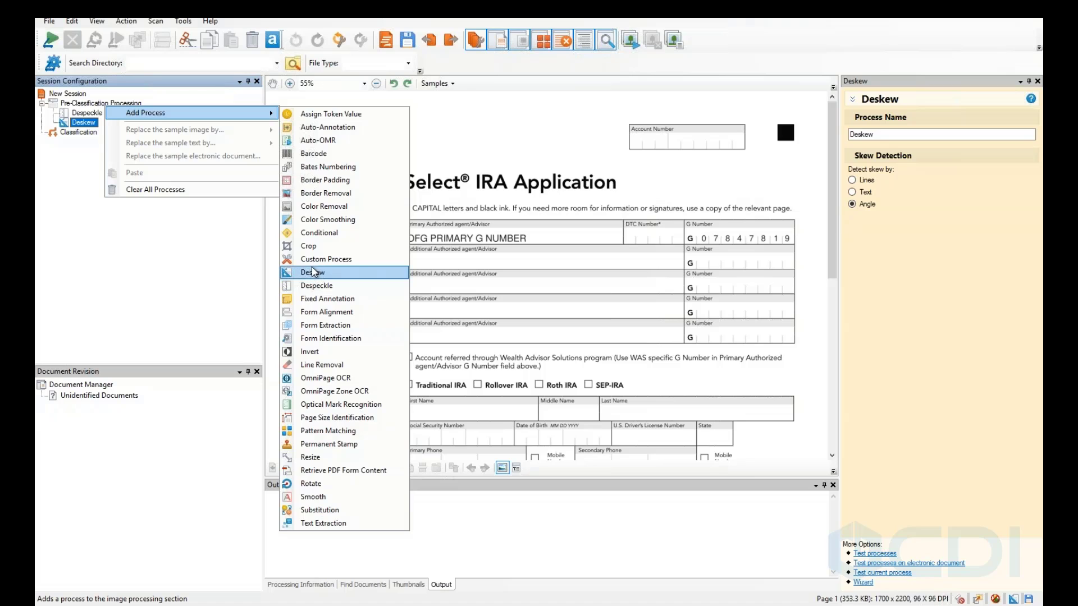
{"action": "left_click", "coordinate": [76, 249]}
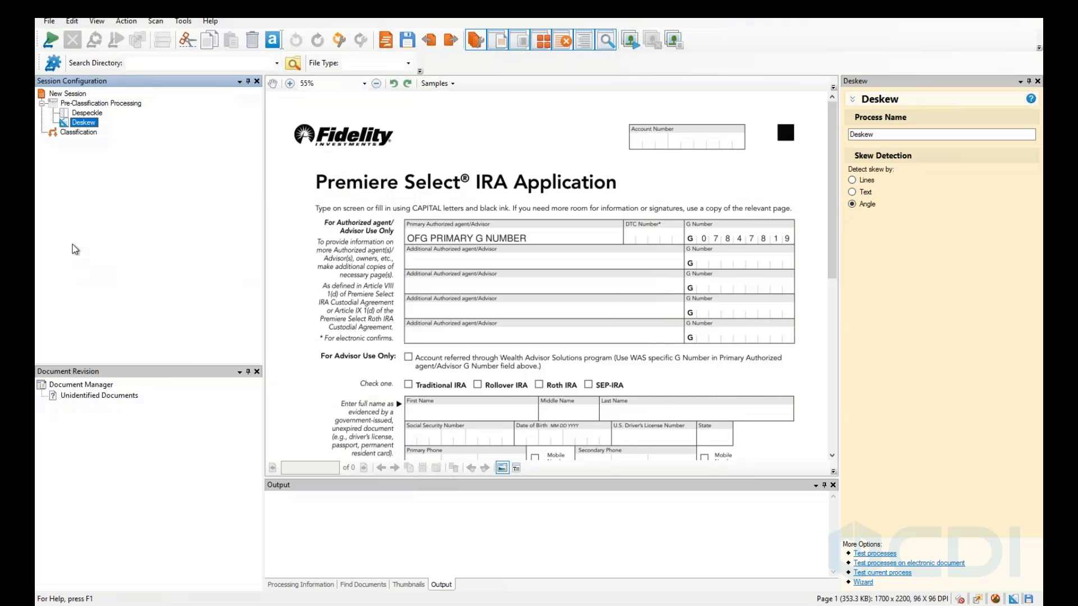
{"action": "left_click", "coordinate": [77, 132]}
Choose New Document Class from the Classification section's menu to launch the creation wizard.
{"action": "right_click", "coordinate": [76, 132]}
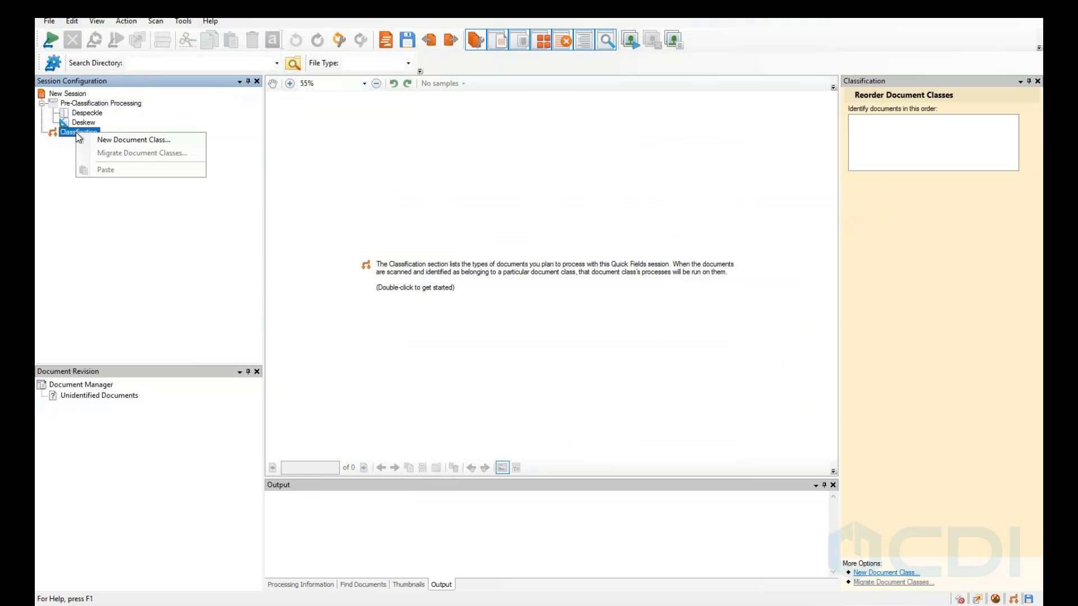
{"action": "left_click", "coordinate": [131, 141]}
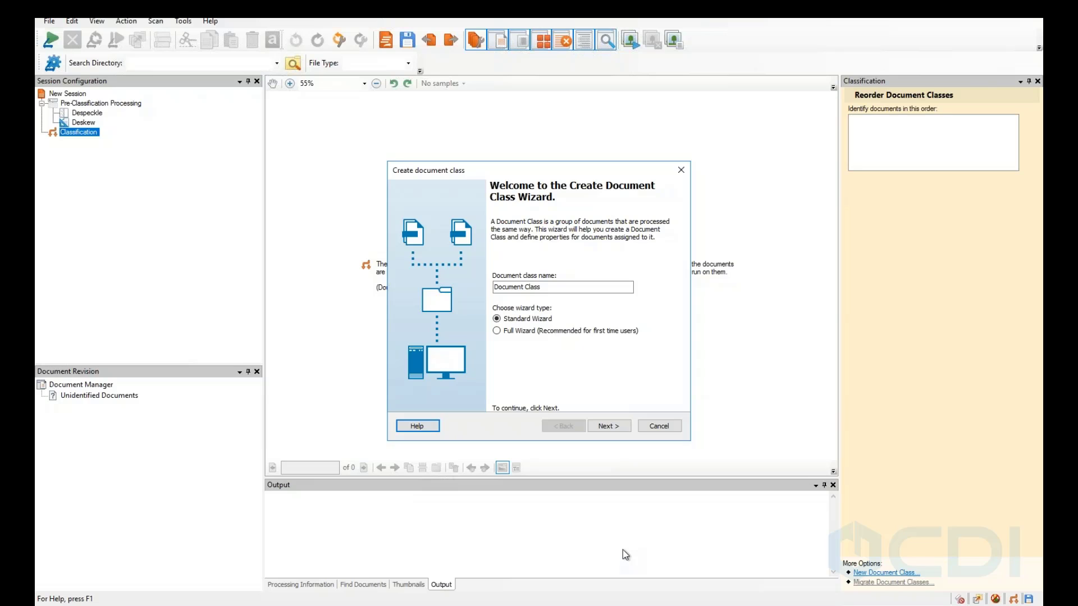
Replace the default class name with 'Account Opening - IRA', select Full Wizard, and continue.
{"action": "left_click", "coordinate": [501, 290]}
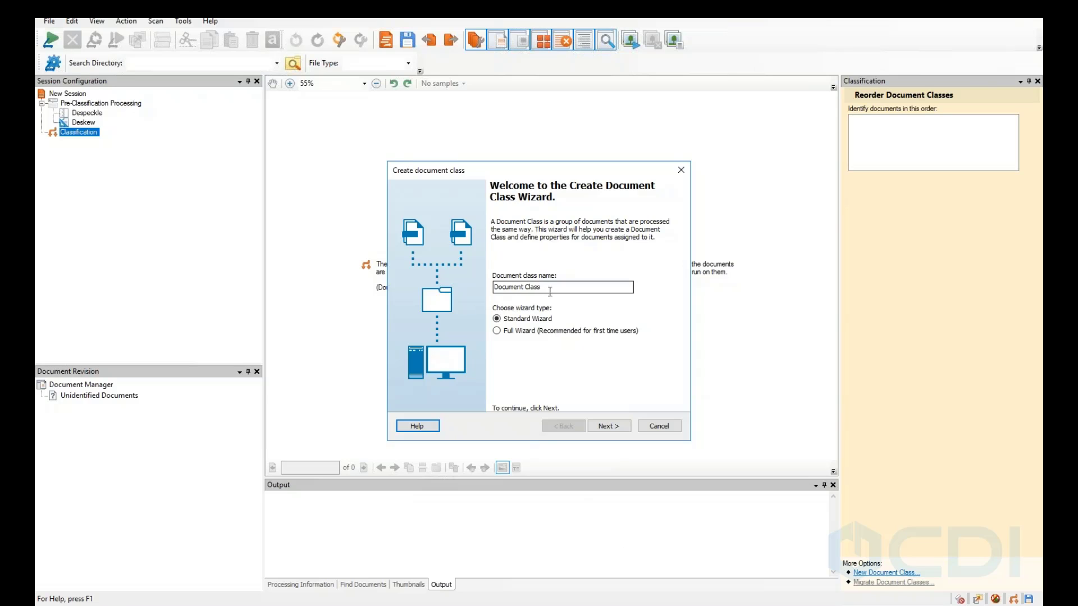
{"action": "left_click_drag", "start_coordinate": [546, 288], "coordinate": [485, 288]}
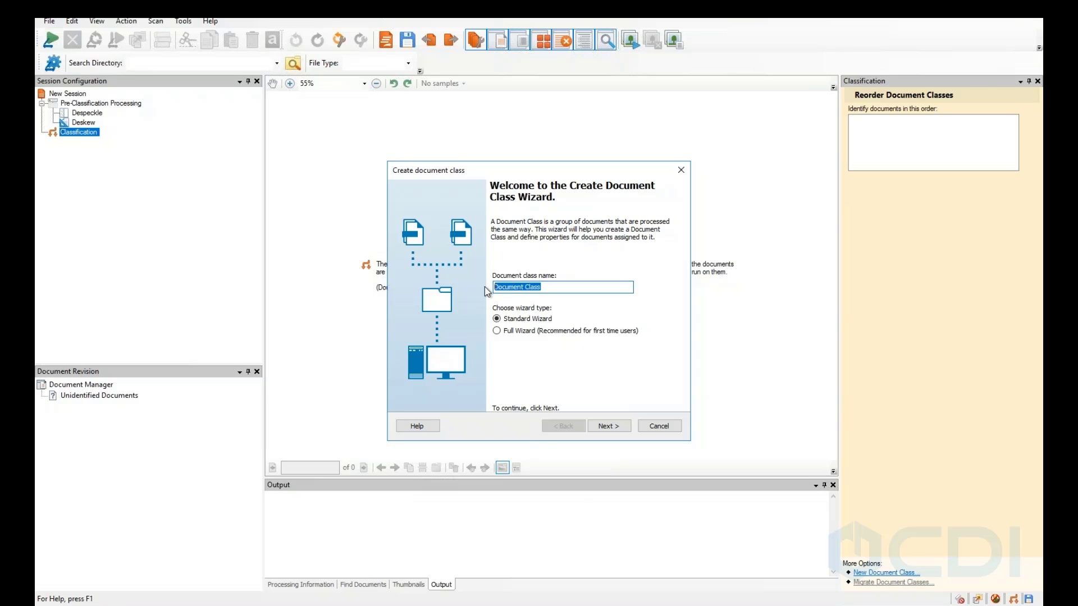
{"action": "type", "text": "Account Opening - IRA"}
{"action": "left_click", "coordinate": [500, 330]}
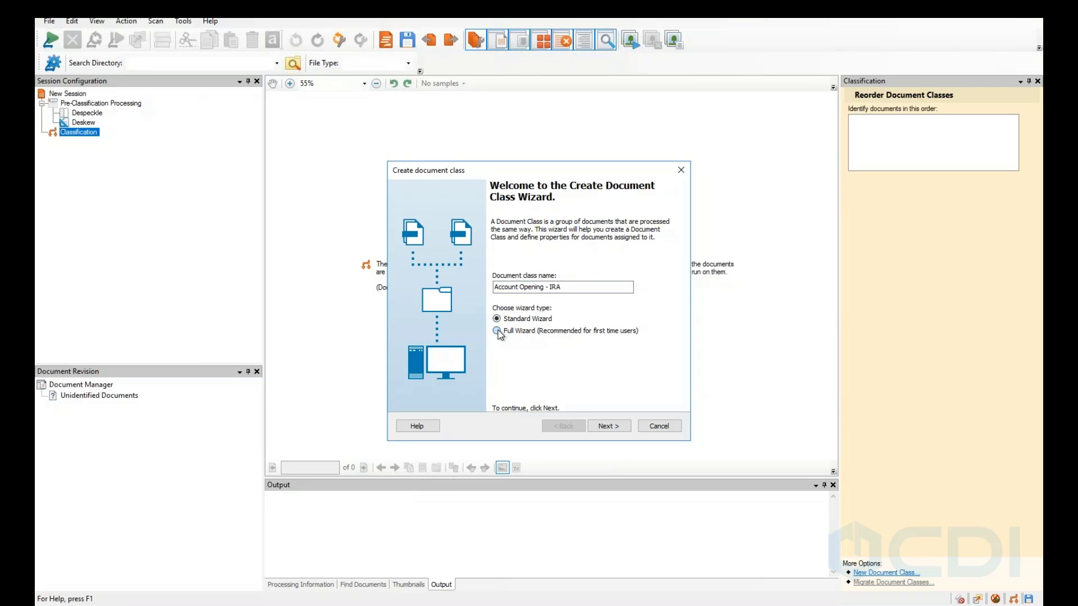
{"action": "left_click", "coordinate": [604, 426]}
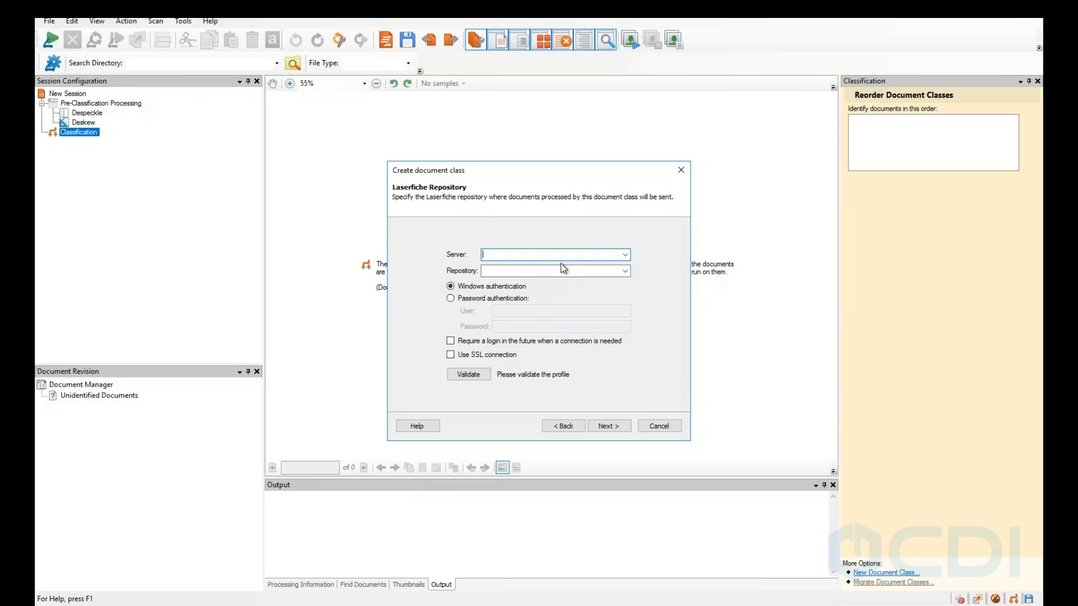
Select localhost as the server and LFFinancial as the repository.
{"action": "left_click", "coordinate": [625, 255]}
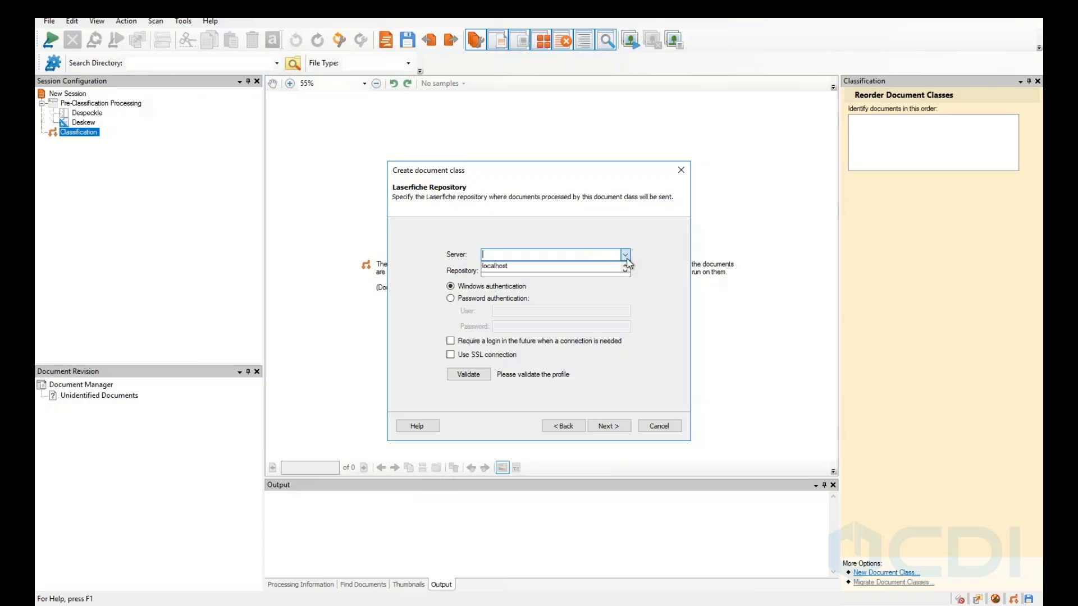
{"action": "left_click", "coordinate": [570, 269]}
{"action": "left_click", "coordinate": [554, 271]}
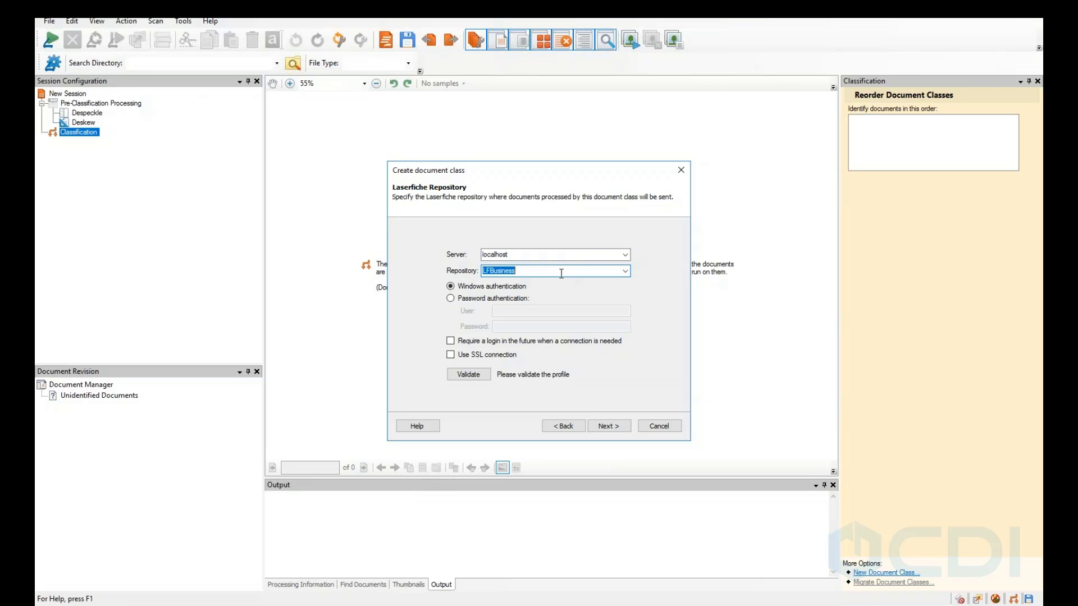
{"action": "left_click", "coordinate": [625, 271]}
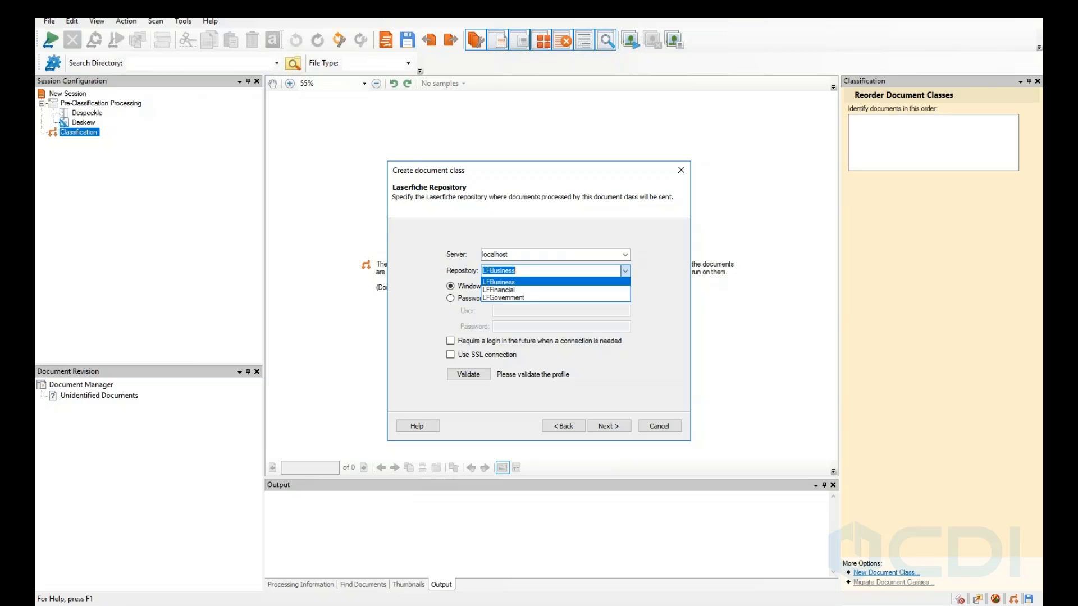
{"action": "left_click", "coordinate": [559, 289]}
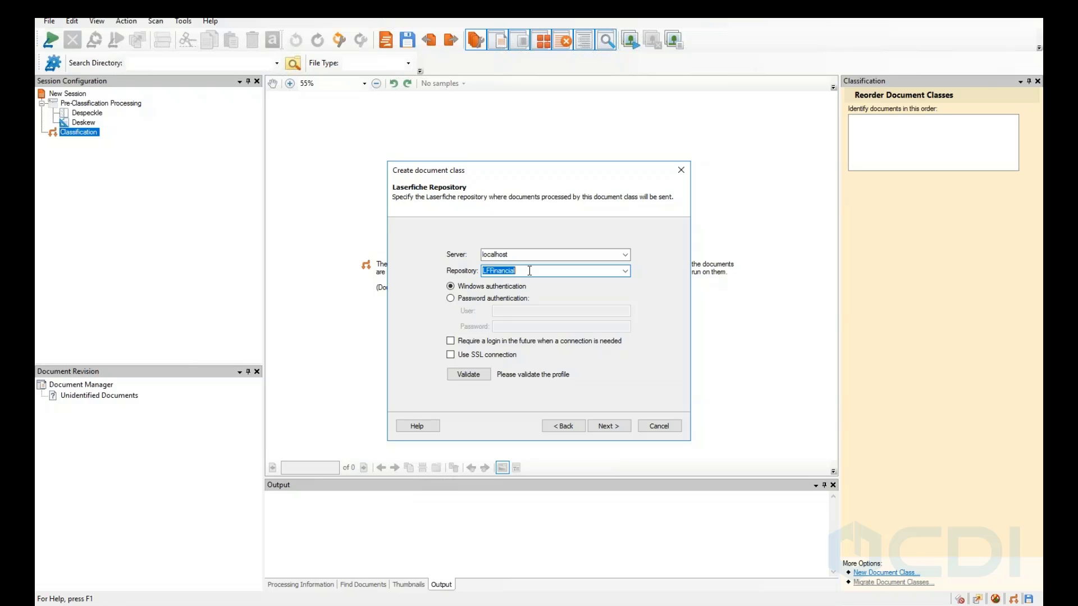
Sign in with password authentication using a user name and password, validate, and continue to Sample Pages.
{"action": "left_click", "coordinate": [451, 298]}
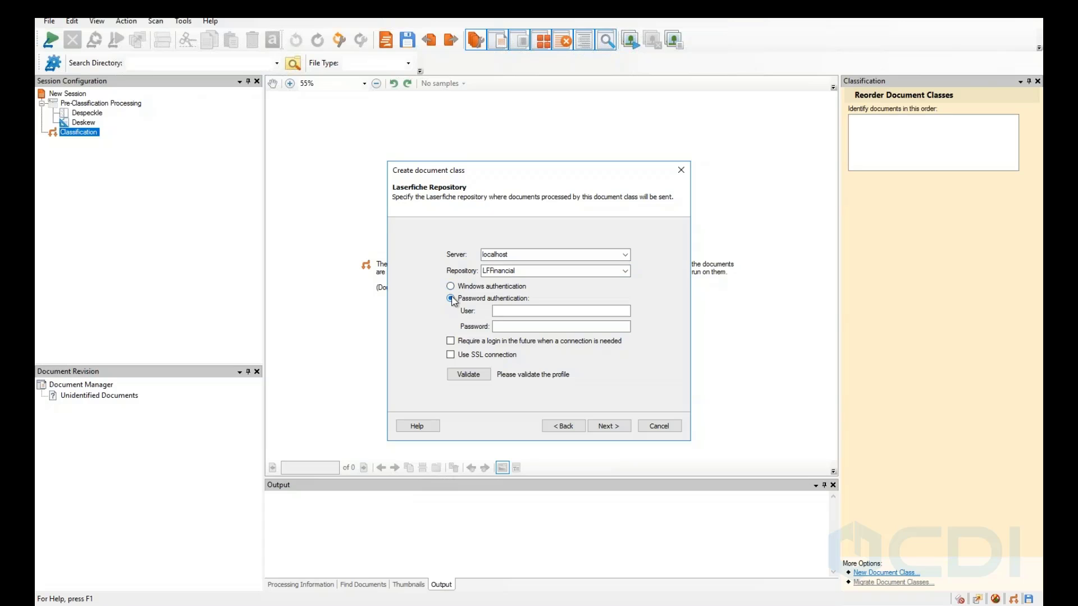
{"action": "left_click", "coordinate": [502, 312]}
{"action": "type", "text": "Admin"}
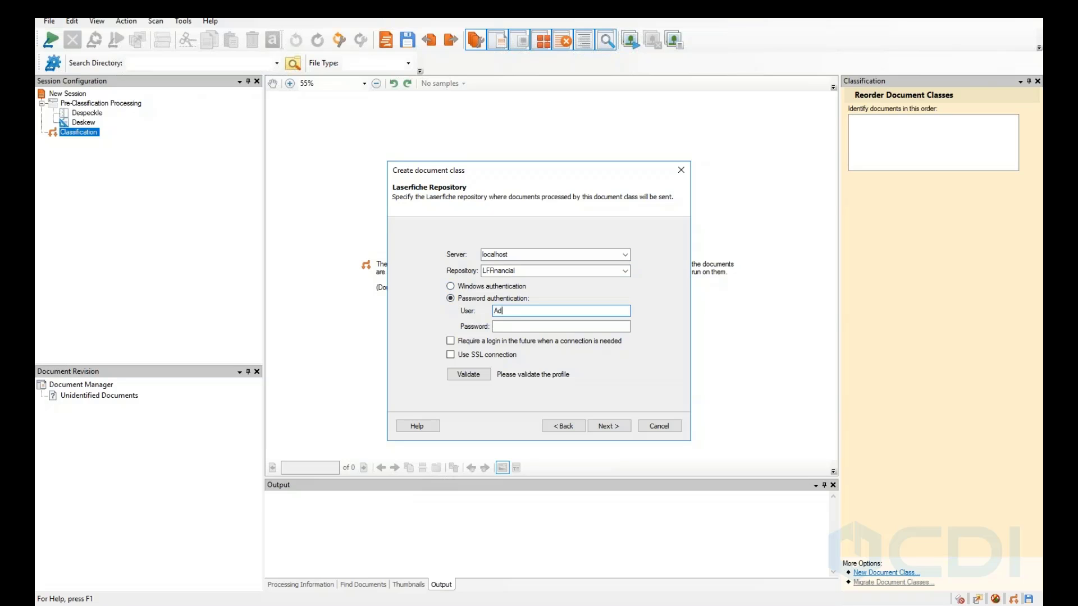
{"action": "key", "text": "Tab"}
{"action": "type", "text": "*****"}
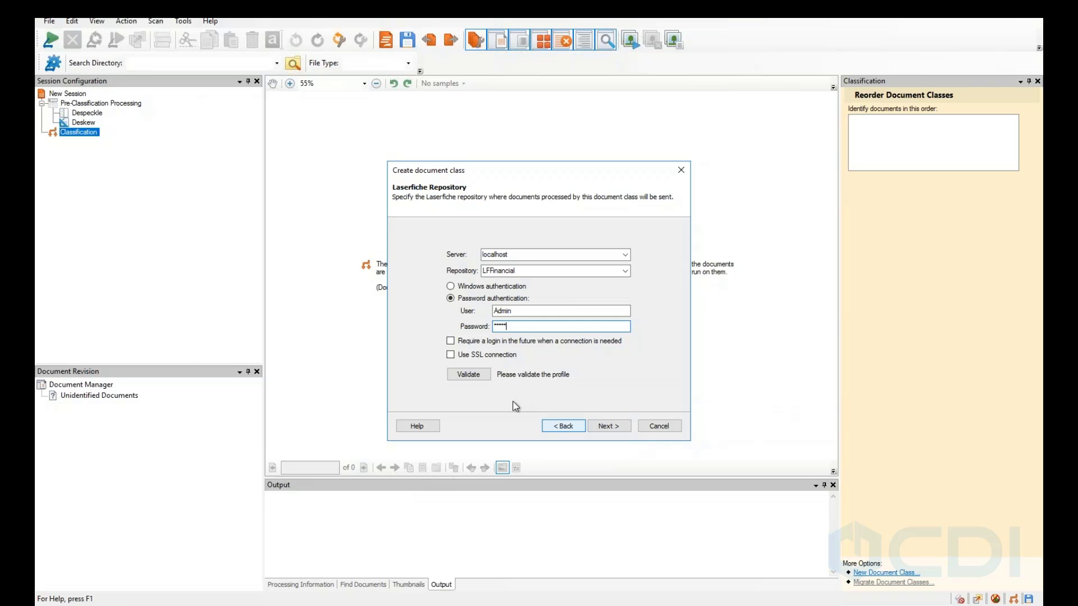
{"action": "left_click", "coordinate": [472, 378]}
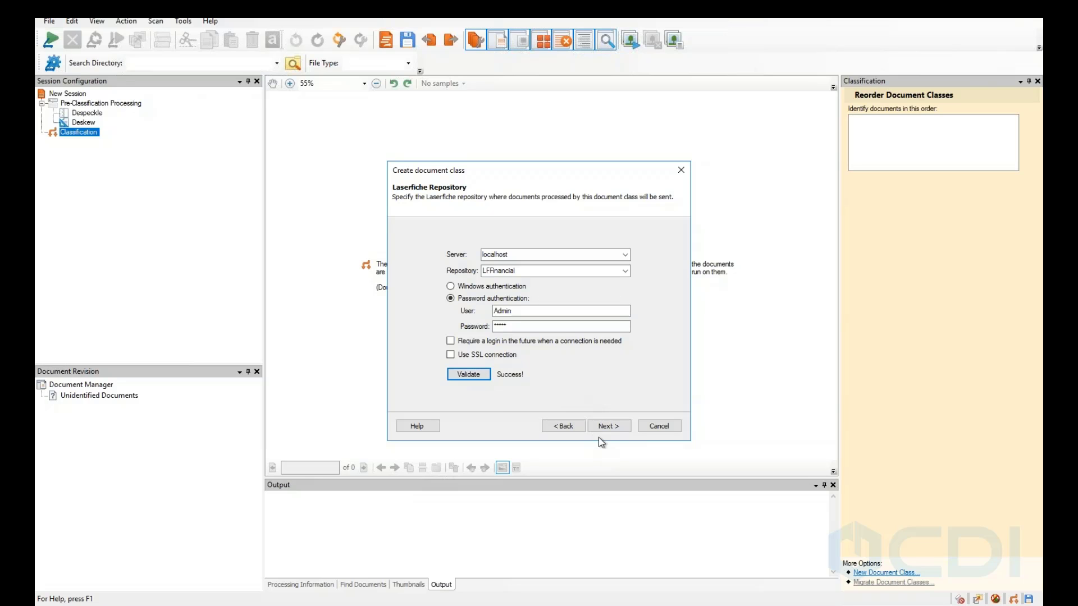
{"action": "left_click", "coordinate": [613, 431]}
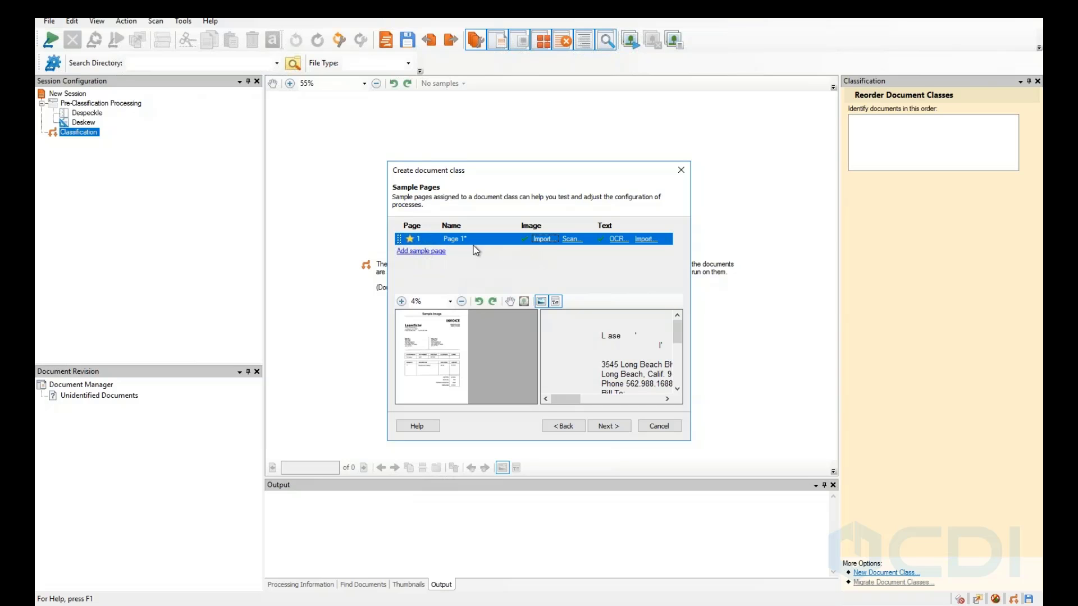
Add a sample page imported from the IRA Application - Sample image.
{"action": "left_click", "coordinate": [426, 252]}
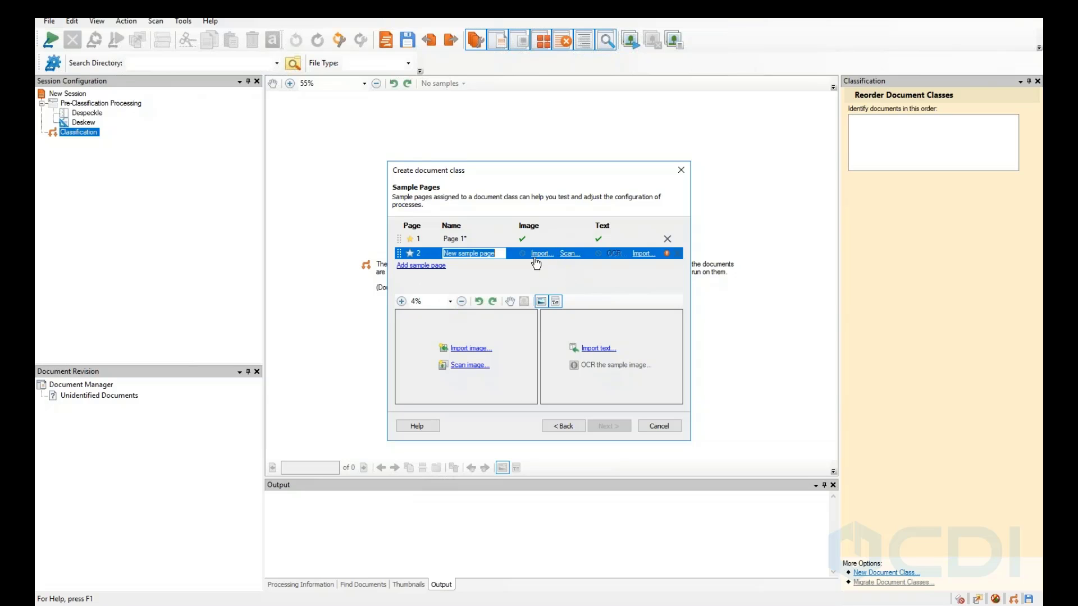
{"action": "left_click", "coordinate": [479, 349]}
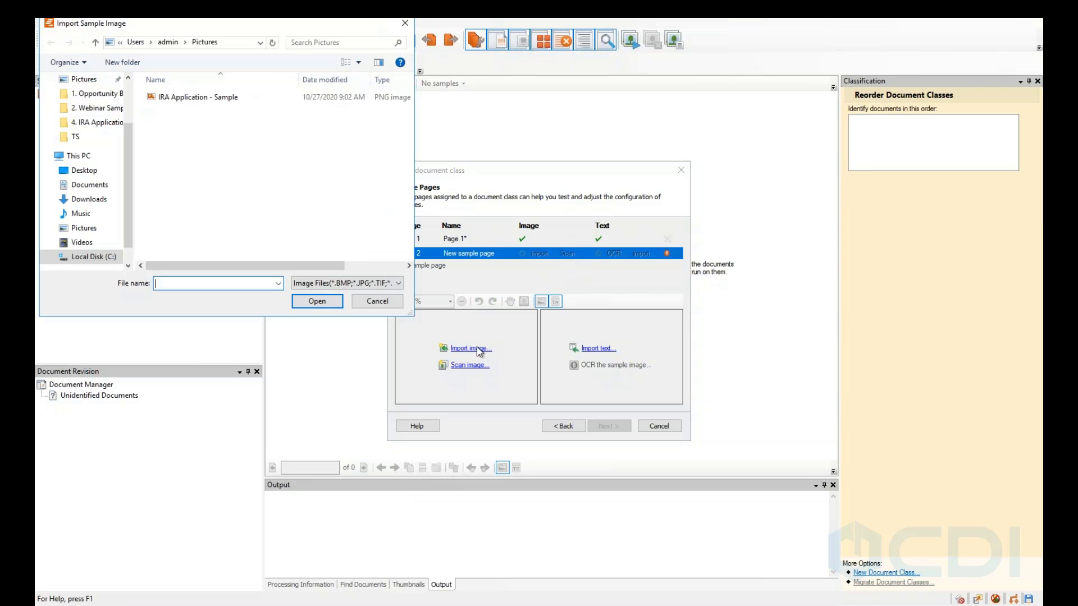
{"action": "double_click", "coordinate": [209, 98]}
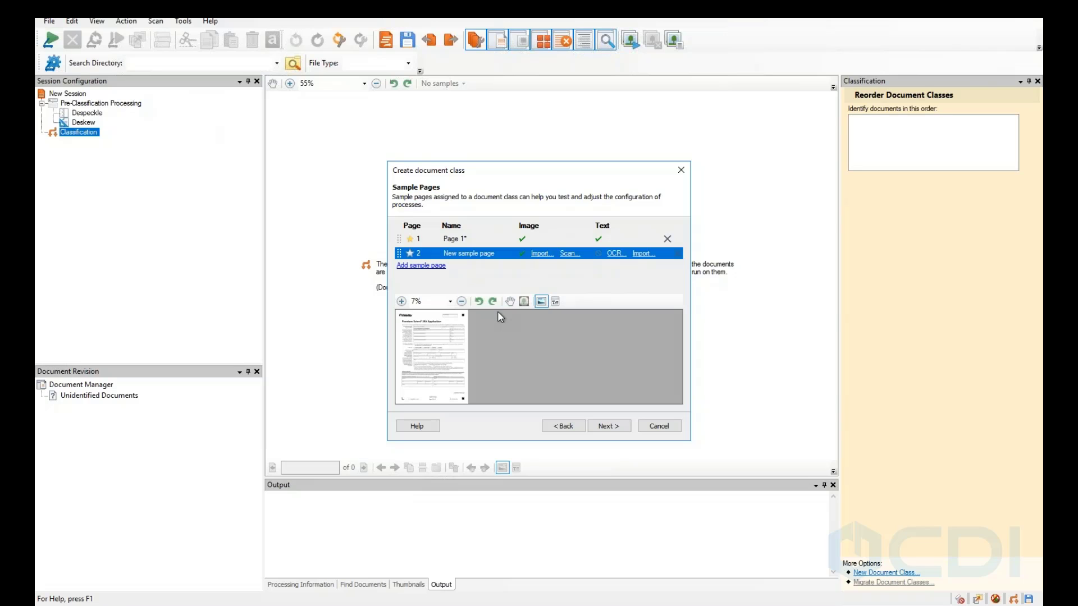
Remove the Page 1 invoice sample page and continue to Document Metadata.
{"action": "left_click", "coordinate": [589, 241]}
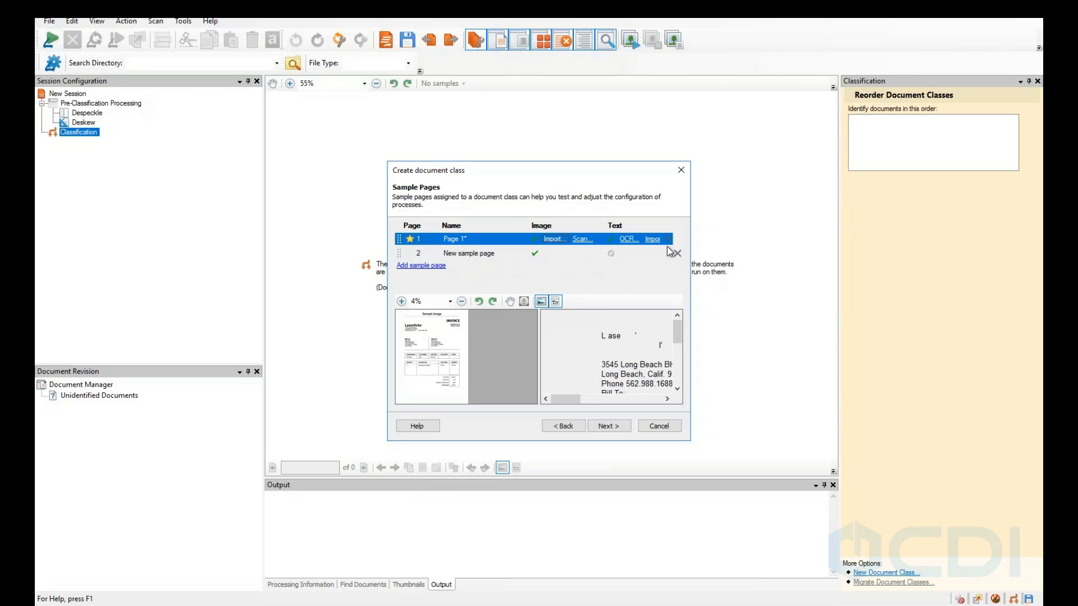
{"action": "left_click", "coordinate": [508, 254]}
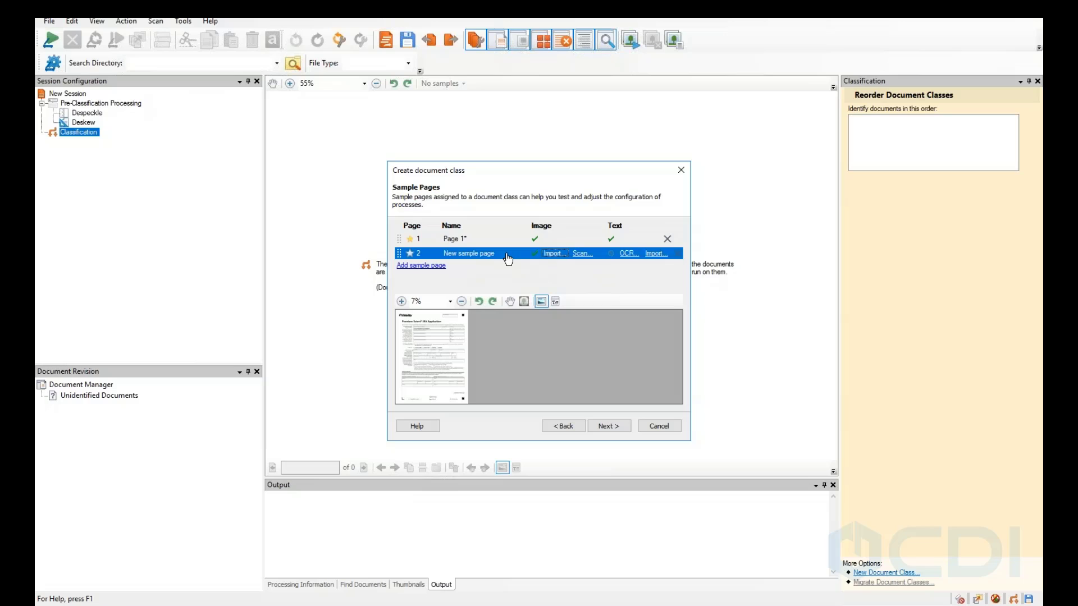
{"action": "left_click", "coordinate": [494, 240]}
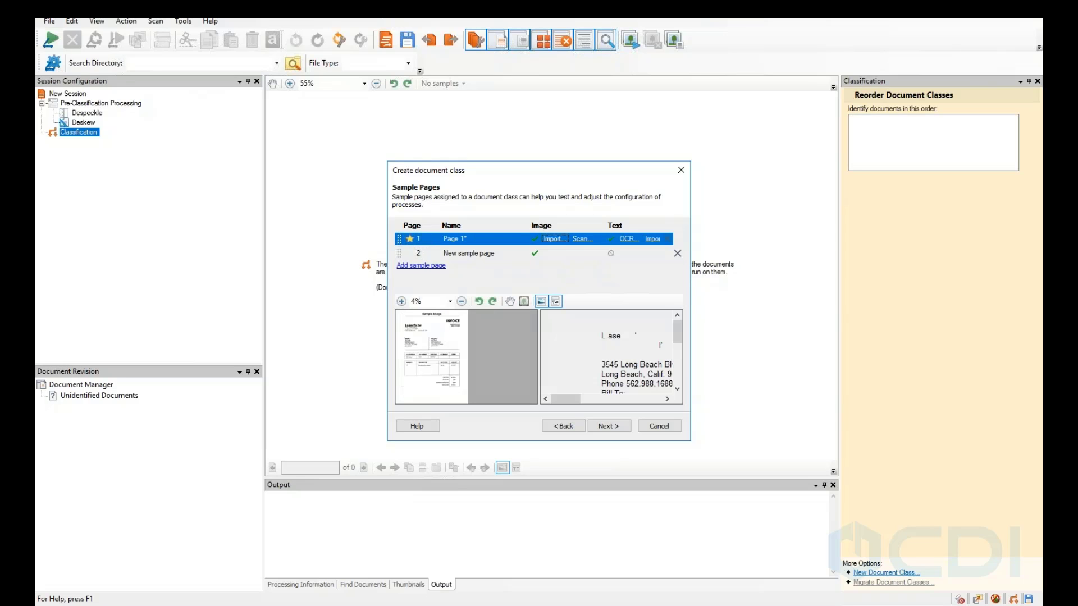
{"action": "left_click", "coordinate": [676, 239]}
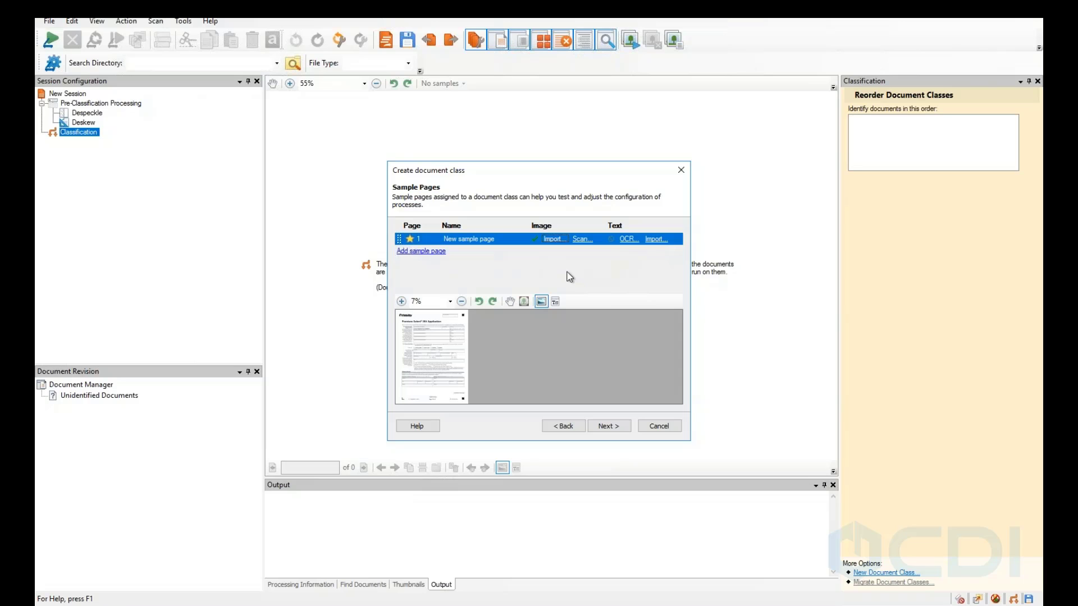
{"action": "left_click", "coordinate": [610, 427]}
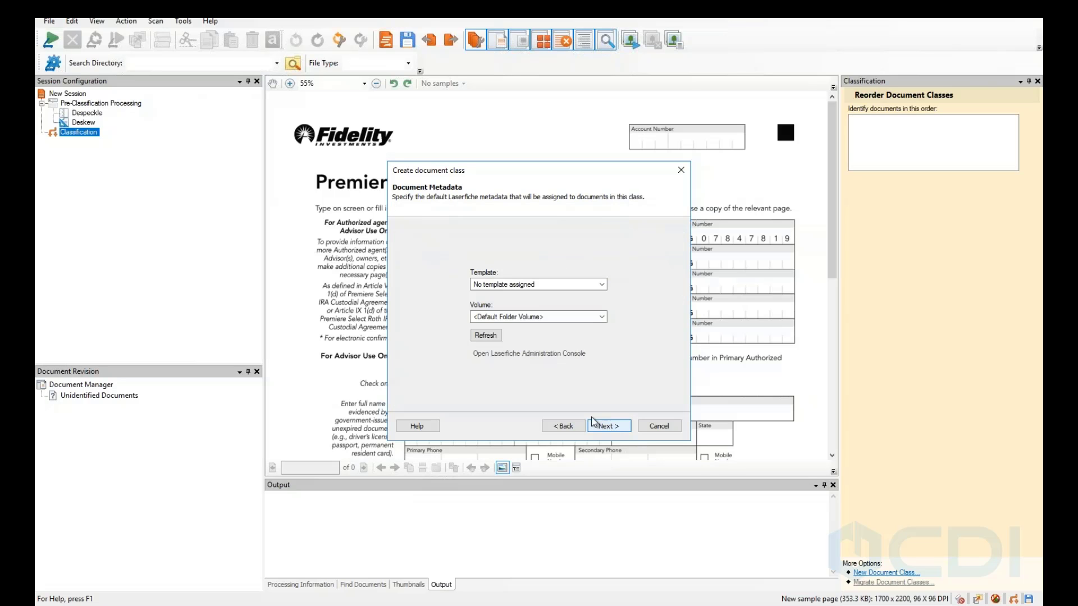
Set template to Account Opening, keep Volume at <Default Folder Volume>, and continue to Document Location.
{"action": "left_click", "coordinate": [589, 285]}
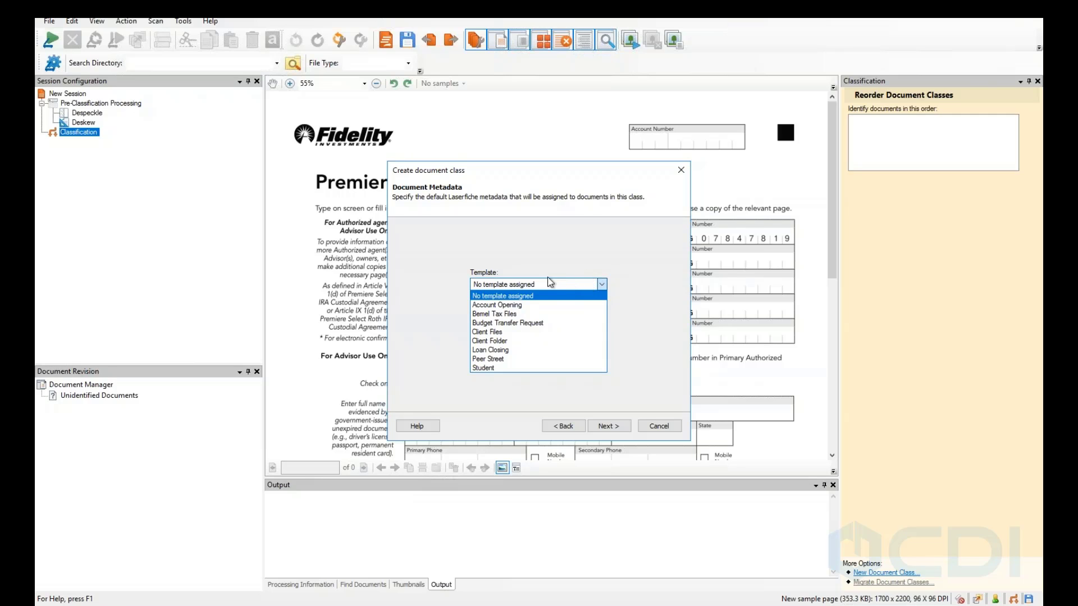
{"action": "left_click", "coordinate": [521, 306]}
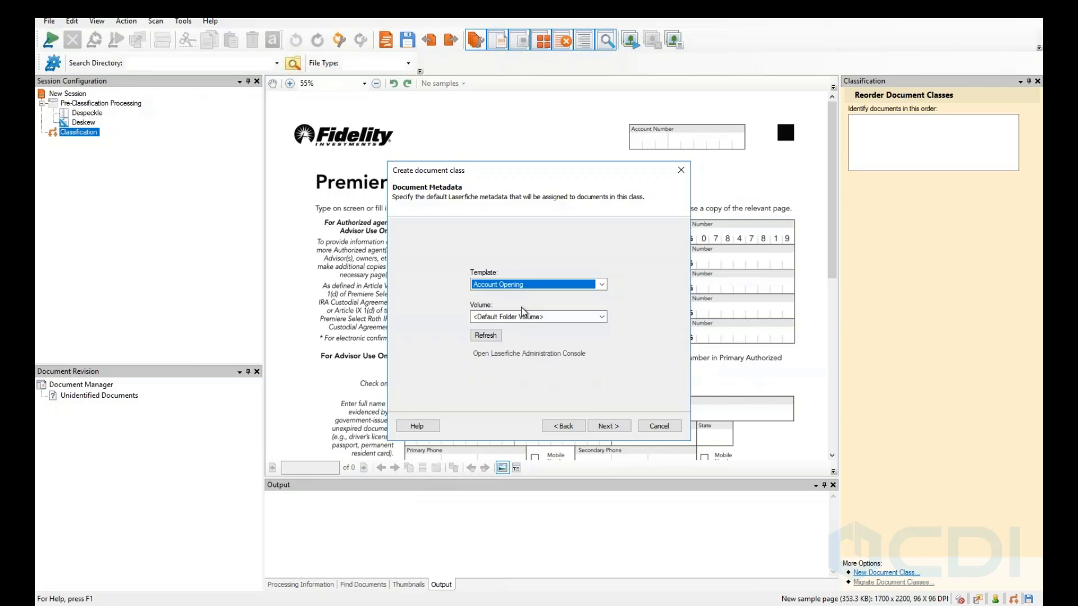
{"action": "left_click", "coordinate": [578, 318]}
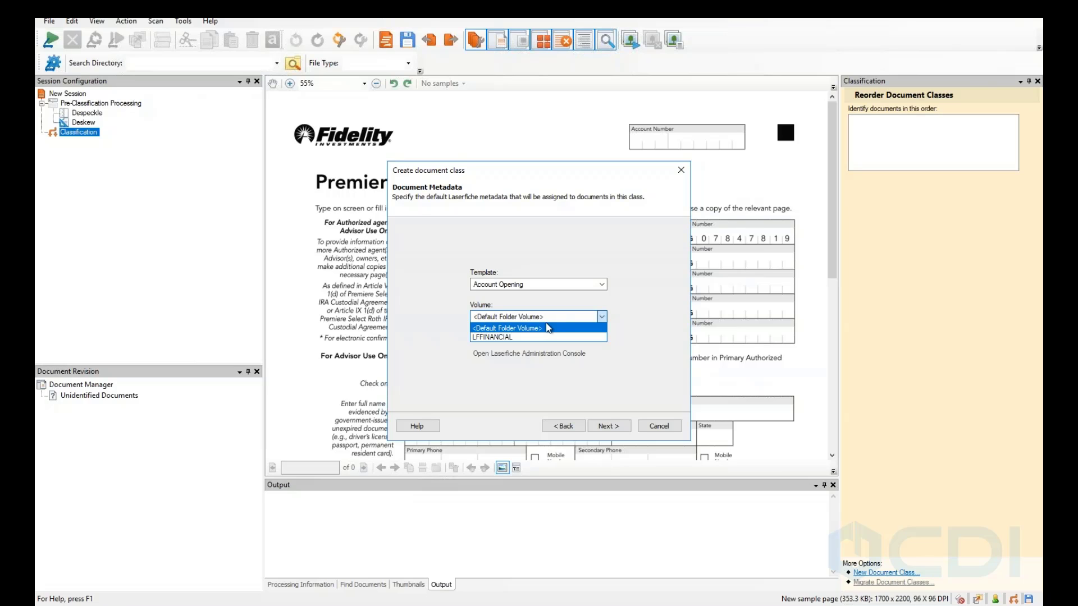
{"action": "left_click", "coordinate": [530, 338]}
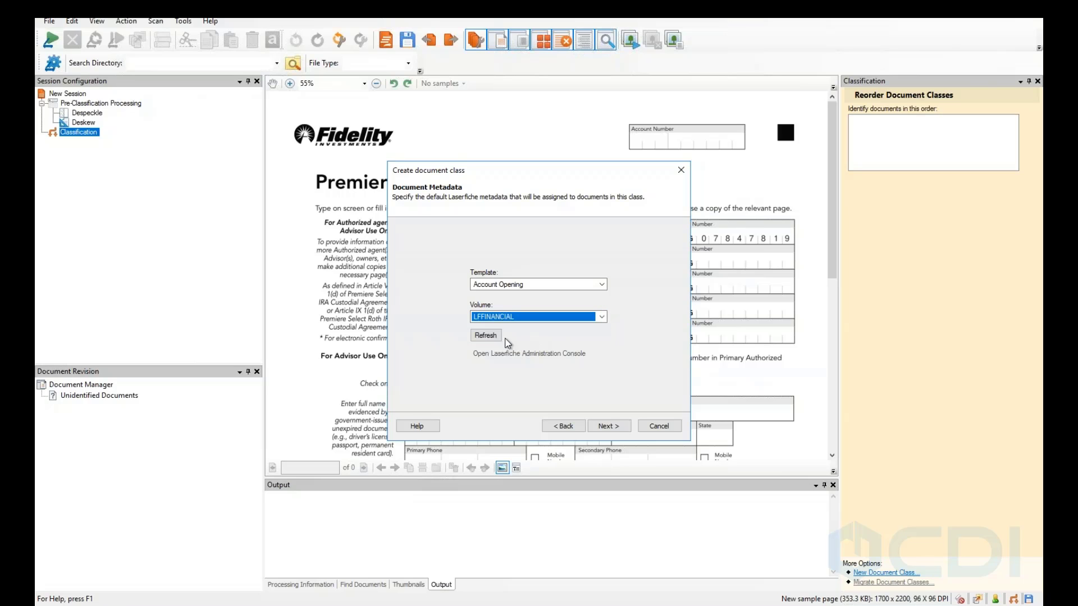
{"action": "left_click", "coordinate": [515, 318]}
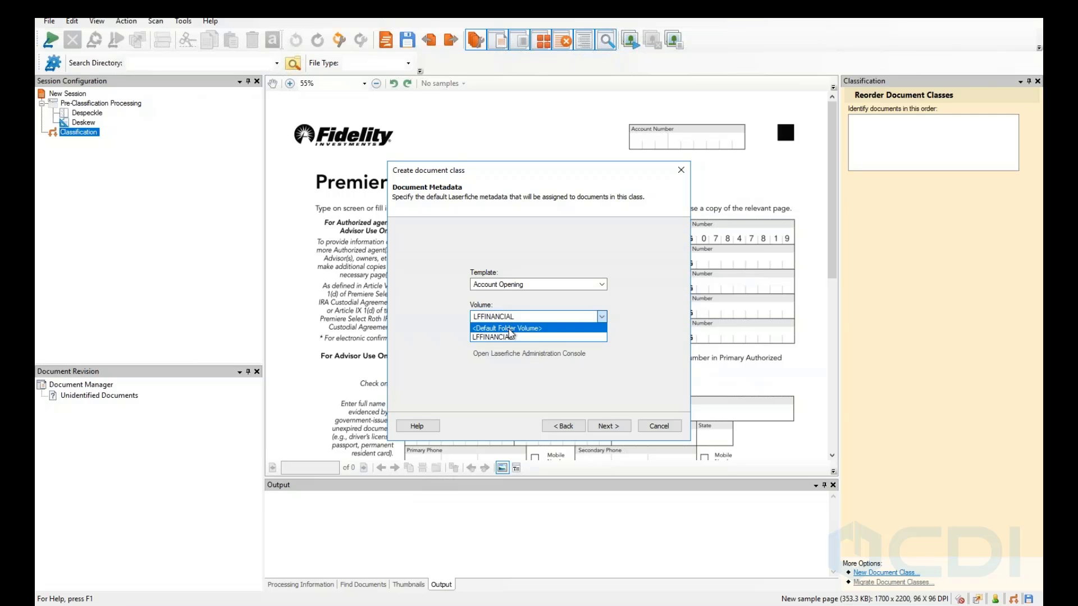
{"action": "left_click", "coordinate": [510, 329]}
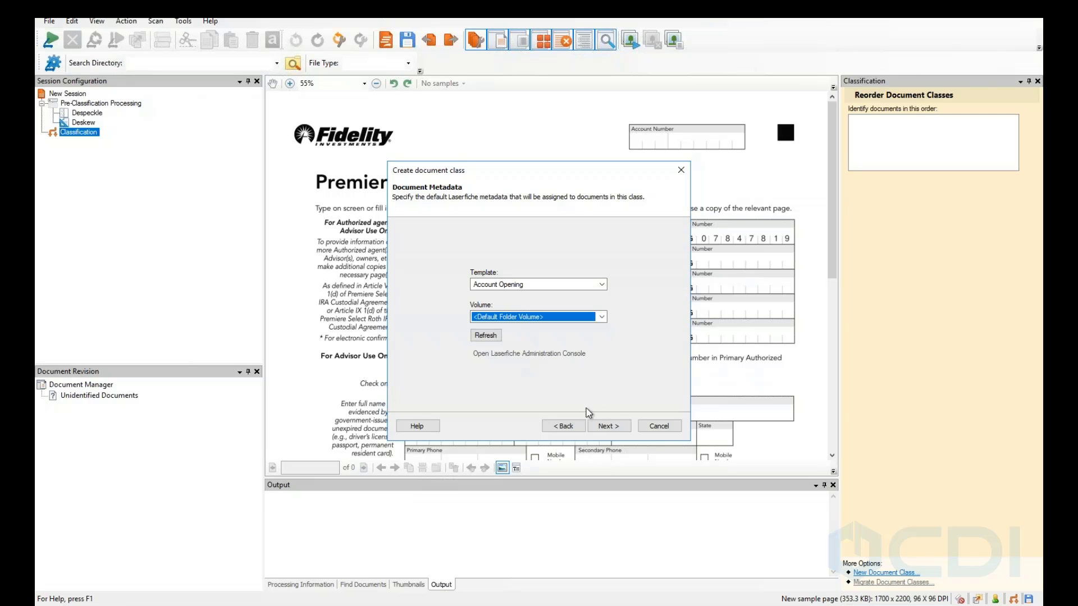
{"action": "left_click", "coordinate": [624, 429]}
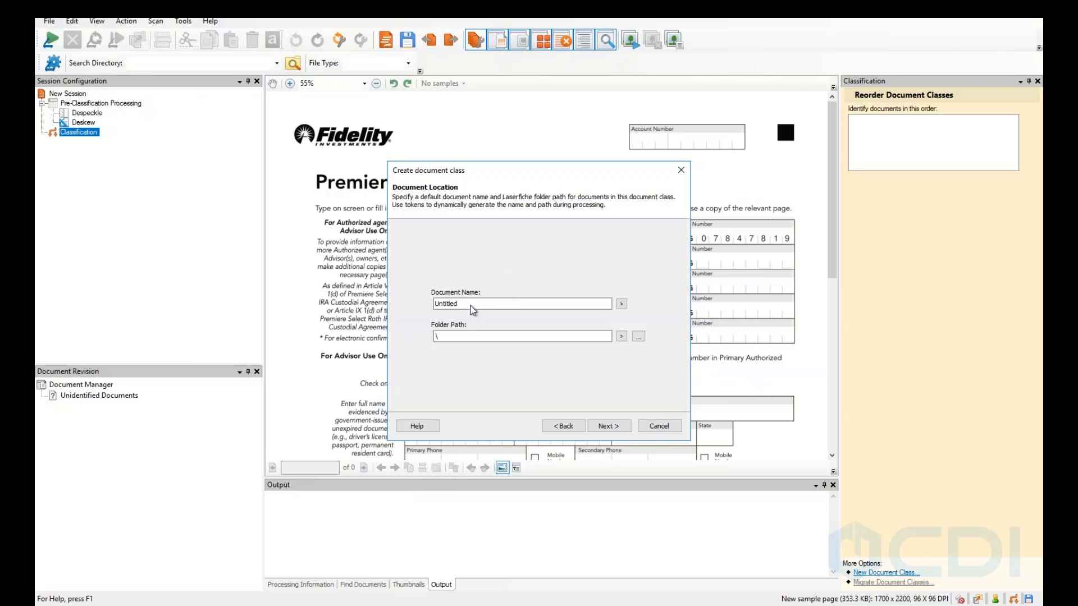
Set Document Name to 'Account Opening - IRA - %(Fields.Last Name)', replacing 'Untitled'.
{"action": "left_click_drag", "start_coordinate": [475, 306], "coordinate": [380, 303]}
{"action": "key", "text": "BackSpace"}
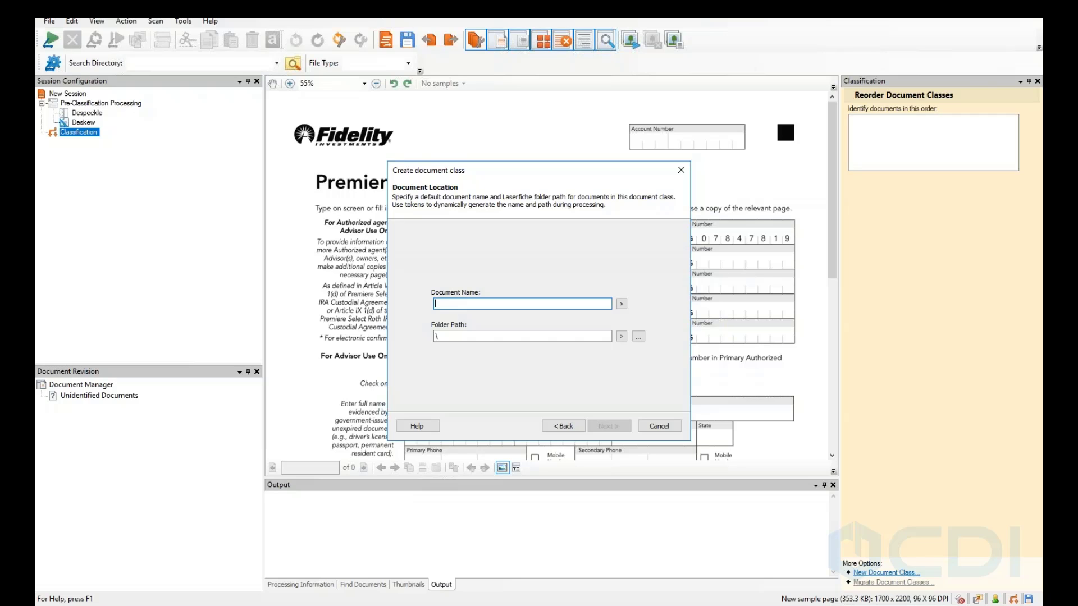
{"action": "type", "text": "Account Opening - "}
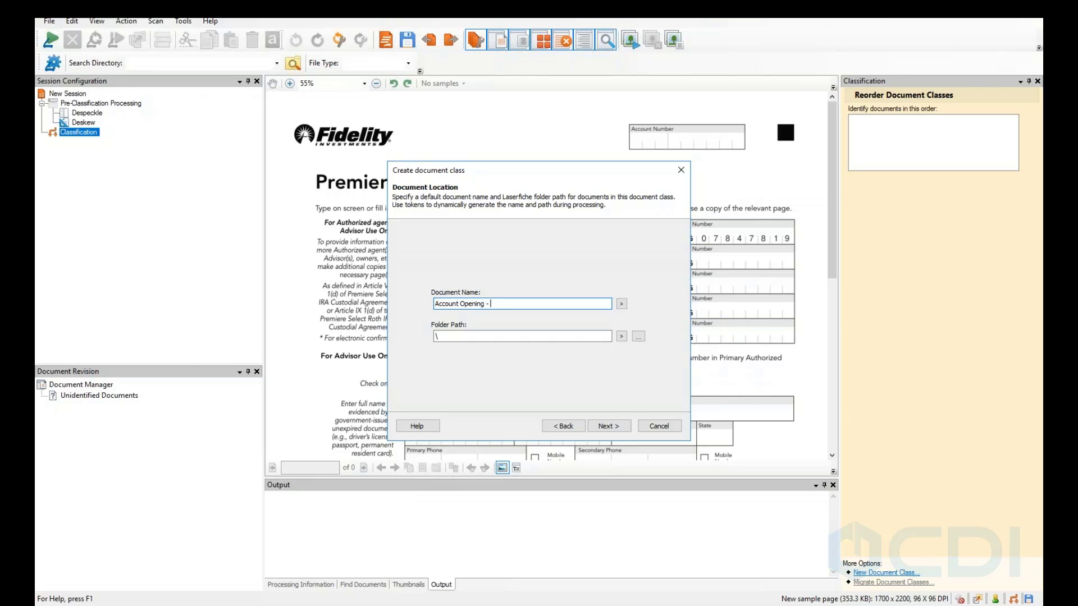
{"action": "type", "text": "IRA -"}
{"action": "left_click", "coordinate": [621, 304]}
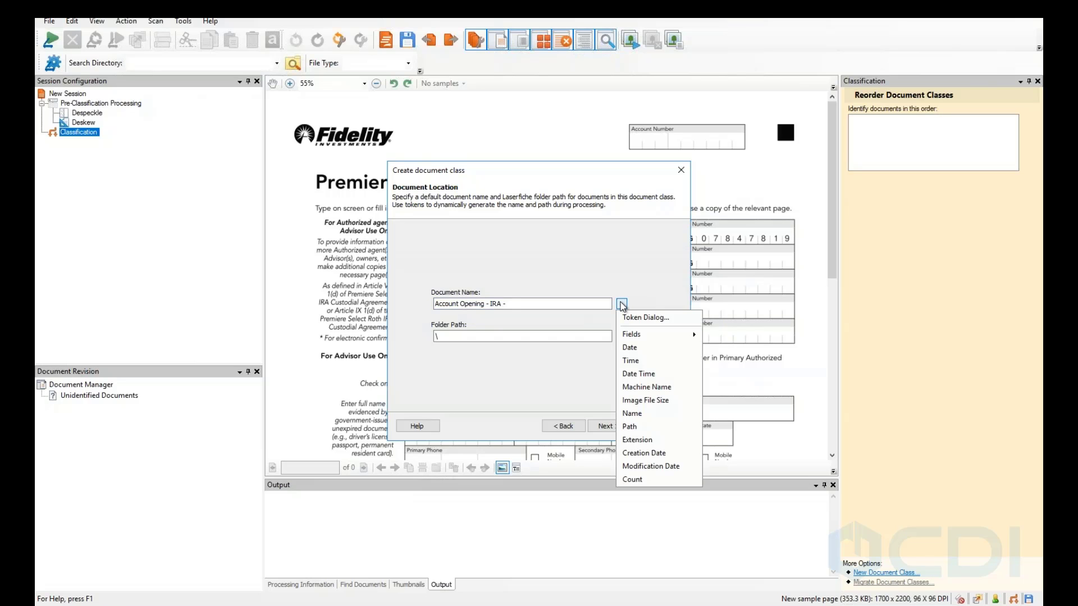
{"action": "mouse_move", "coordinate": [638, 341]}
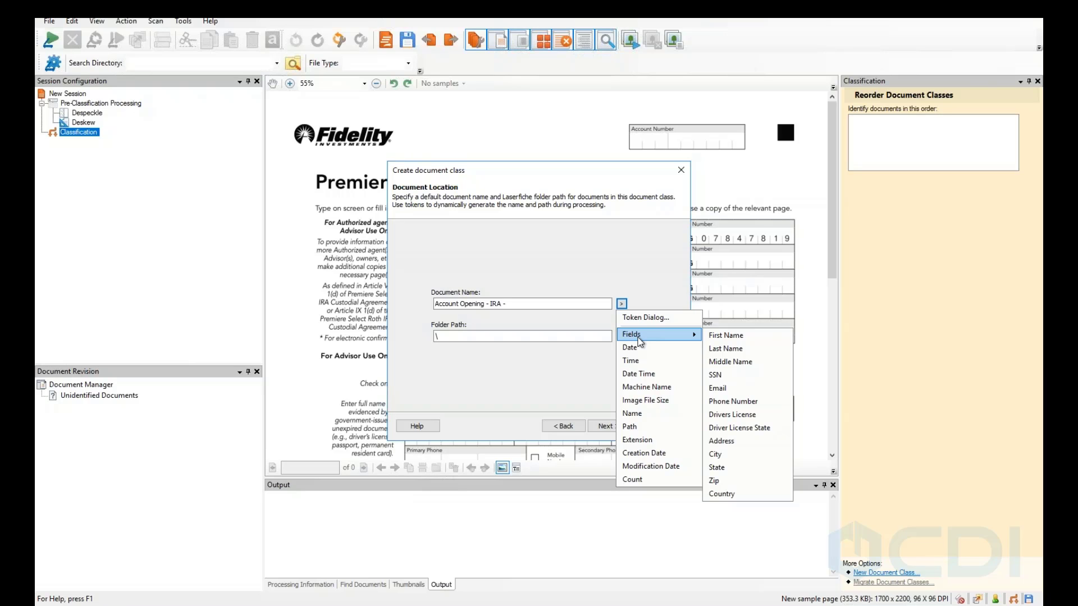
{"action": "left_click", "coordinate": [729, 349]}
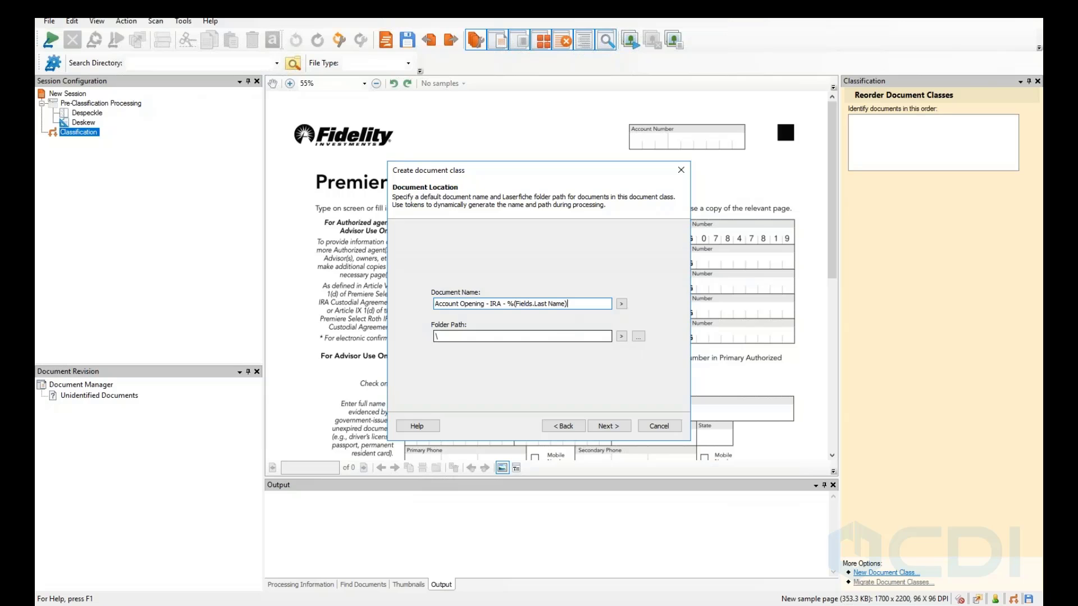
Set the folder path to '\3. Client Files\' by browsing to that repository folder.
{"action": "left_click", "coordinate": [640, 340]}
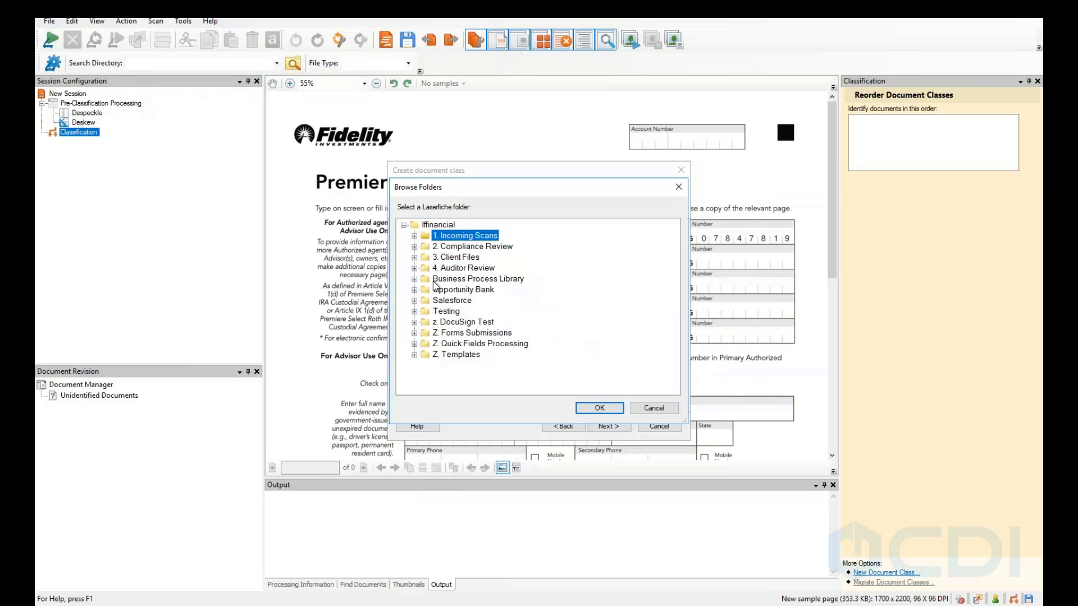
{"action": "left_click", "coordinate": [415, 257]}
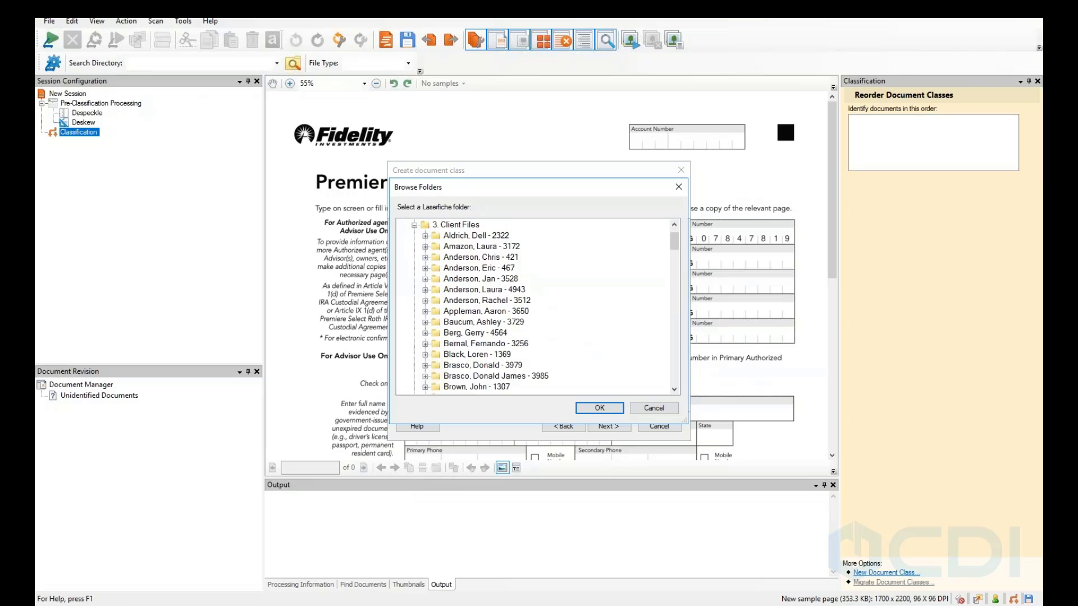
{"action": "left_click", "coordinate": [456, 225]}
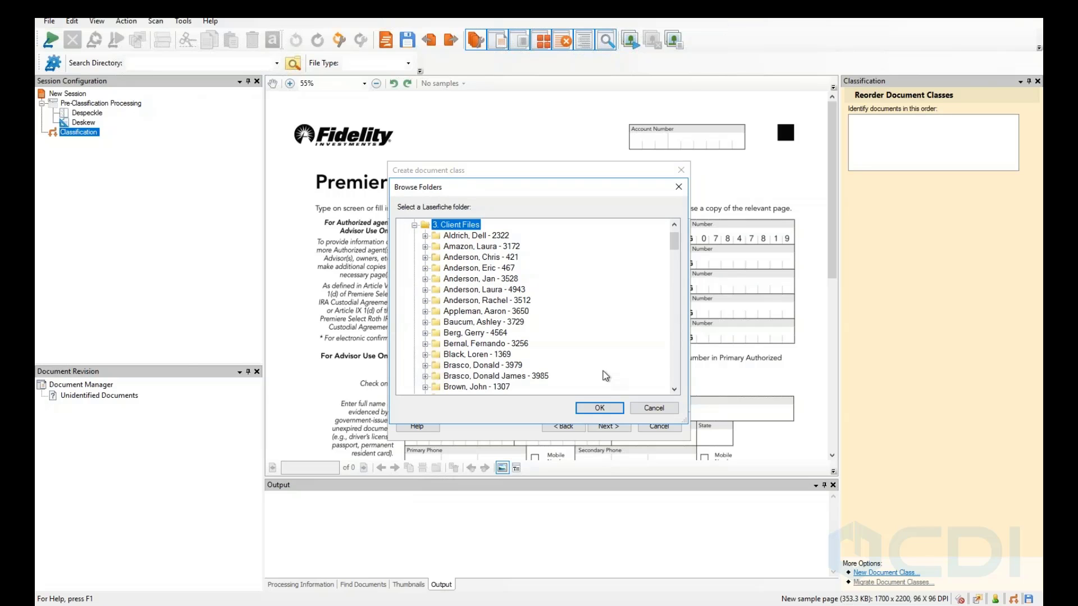
{"action": "left_click", "coordinate": [600, 408]}
{"action": "left_click", "coordinate": [500, 338]}
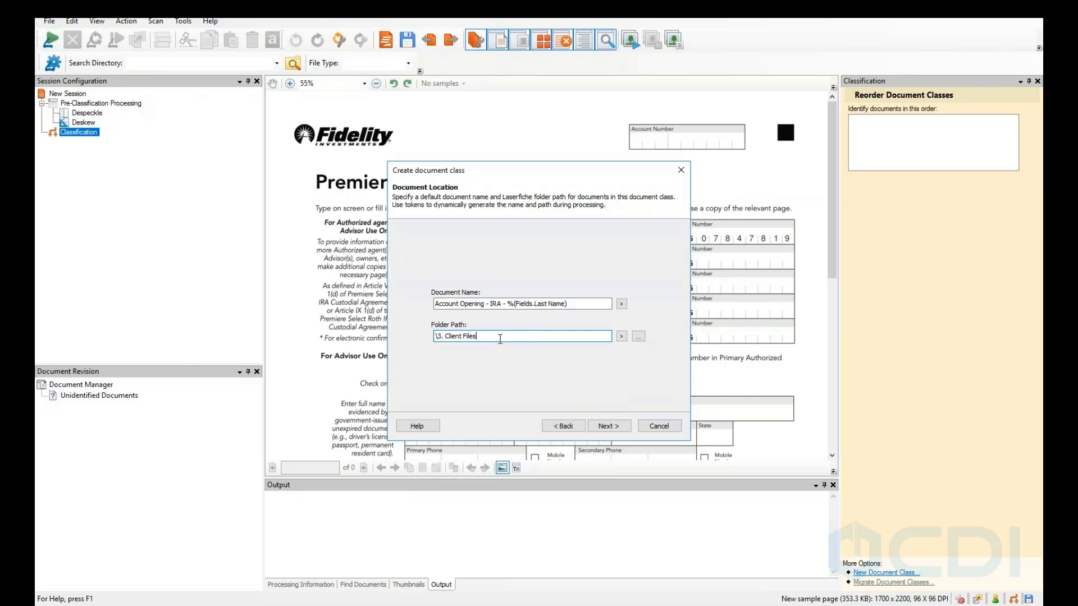
{"action": "type", "text": "\\"}
Append Last Name and First Name field tokens to the folder path, separated by ',' and followed by ' -'.
{"action": "left_click", "coordinate": [622, 336]}
{"action": "mouse_move", "coordinate": [631, 366]}
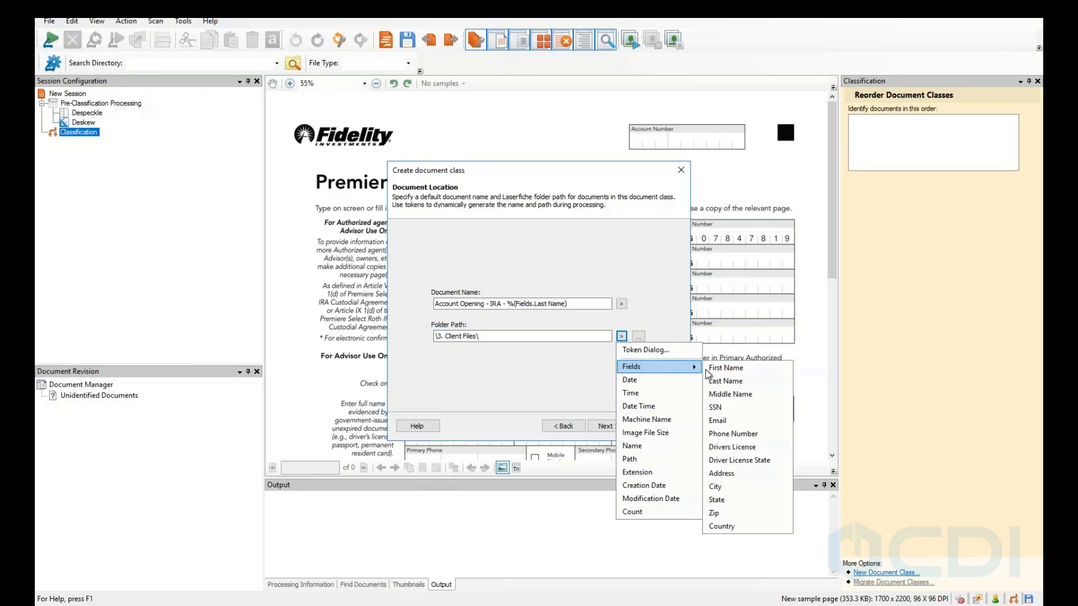
{"action": "left_click", "coordinate": [725, 384]}
{"action": "type", "text": ","}
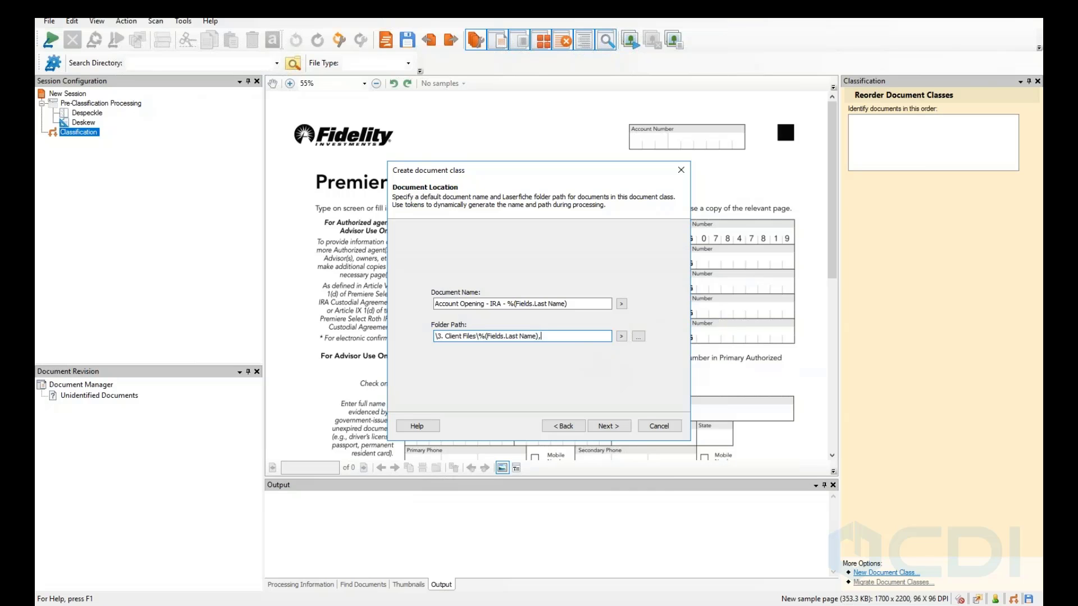
{"action": "left_click", "coordinate": [622, 336]}
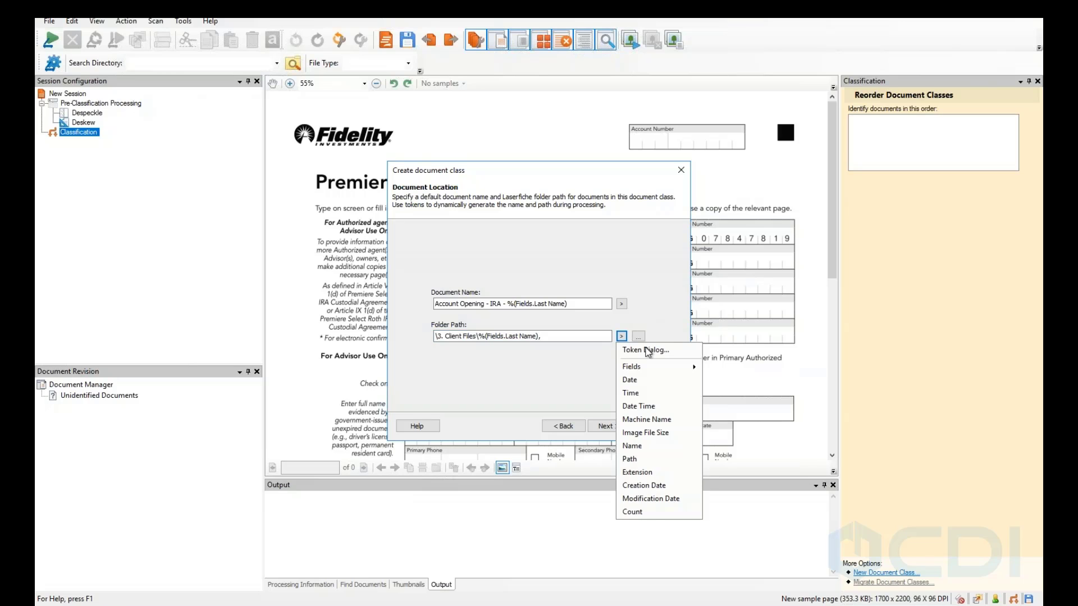
{"action": "mouse_move", "coordinate": [649, 368]}
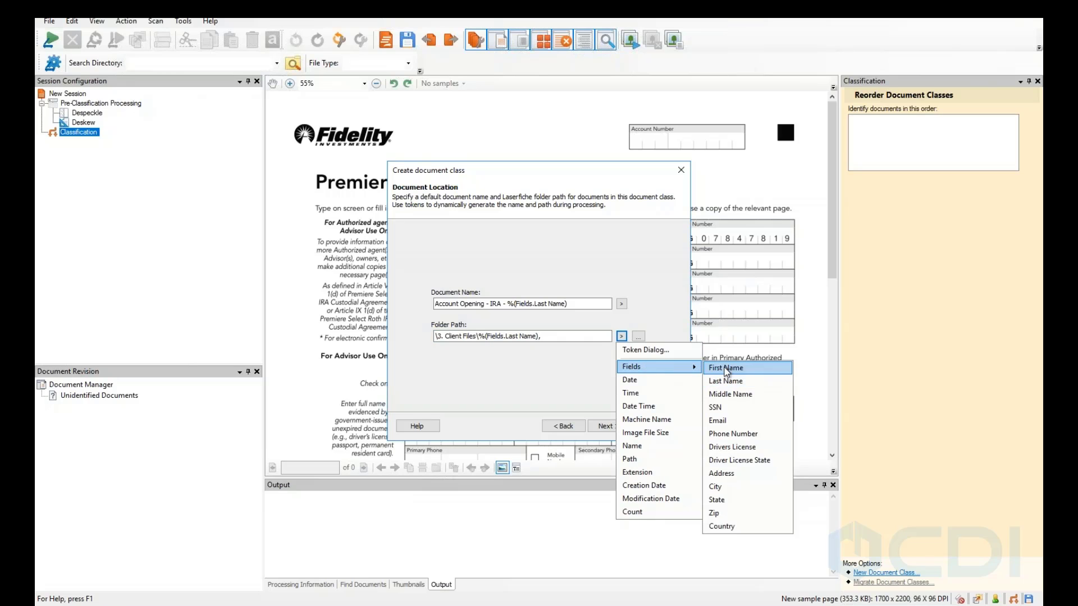
{"action": "left_click", "coordinate": [721, 371]}
{"action": "type", "text": "-"}
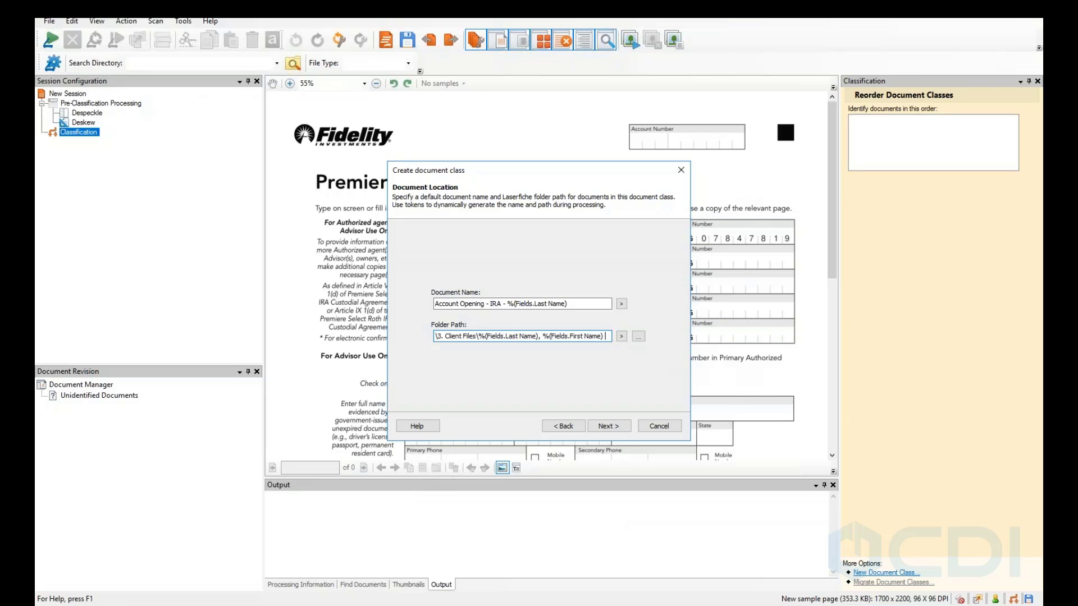
{"action": "left_click", "coordinate": [622, 337]}
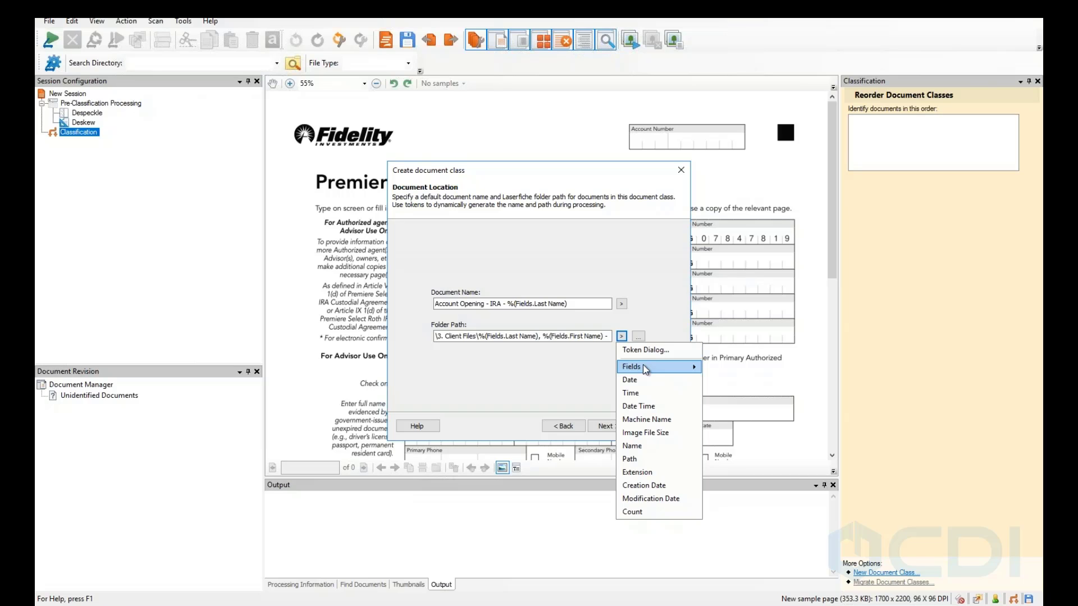
{"action": "mouse_move", "coordinate": [646, 369]}
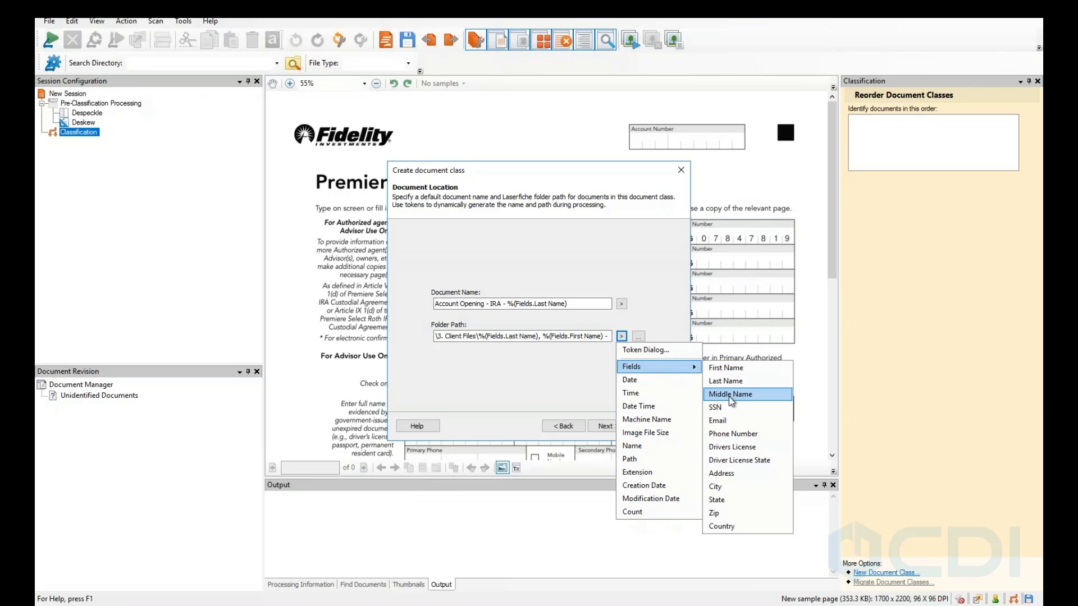
Open the Token Editor for %(Fields.SSN), show its testing area and check Apply Regular Expression.
{"action": "right_click", "coordinate": [596, 340]}
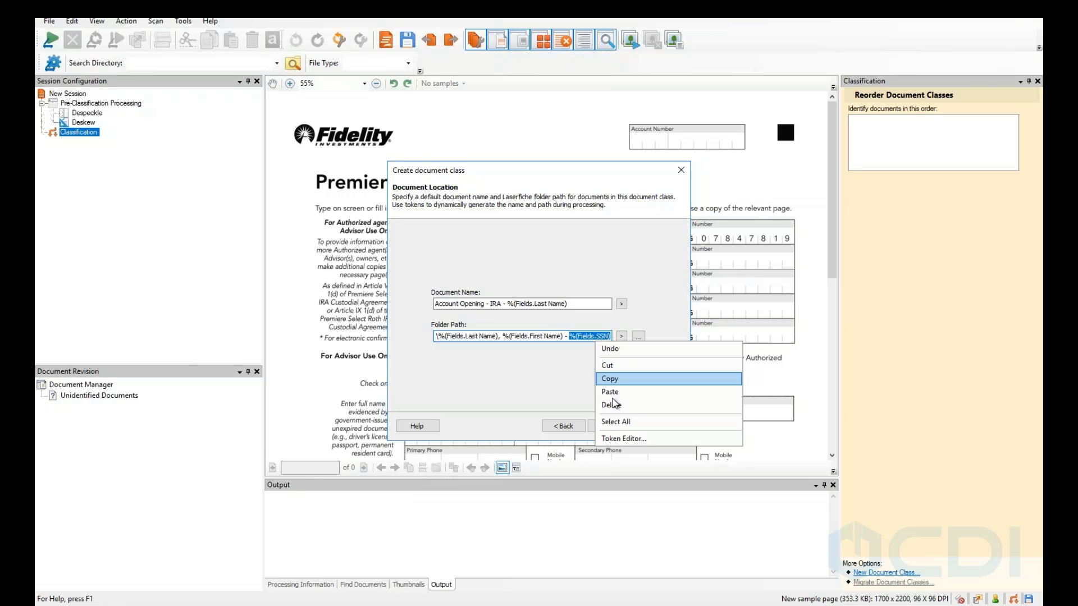
{"action": "left_click", "coordinate": [612, 439]}
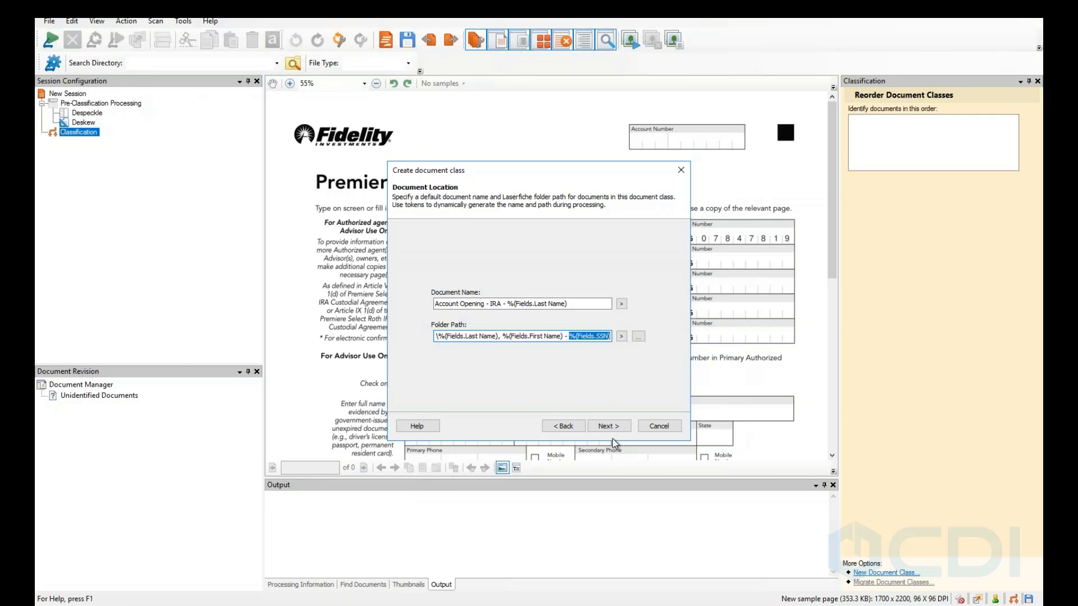
{"action": "left_click", "coordinate": [520, 389]}
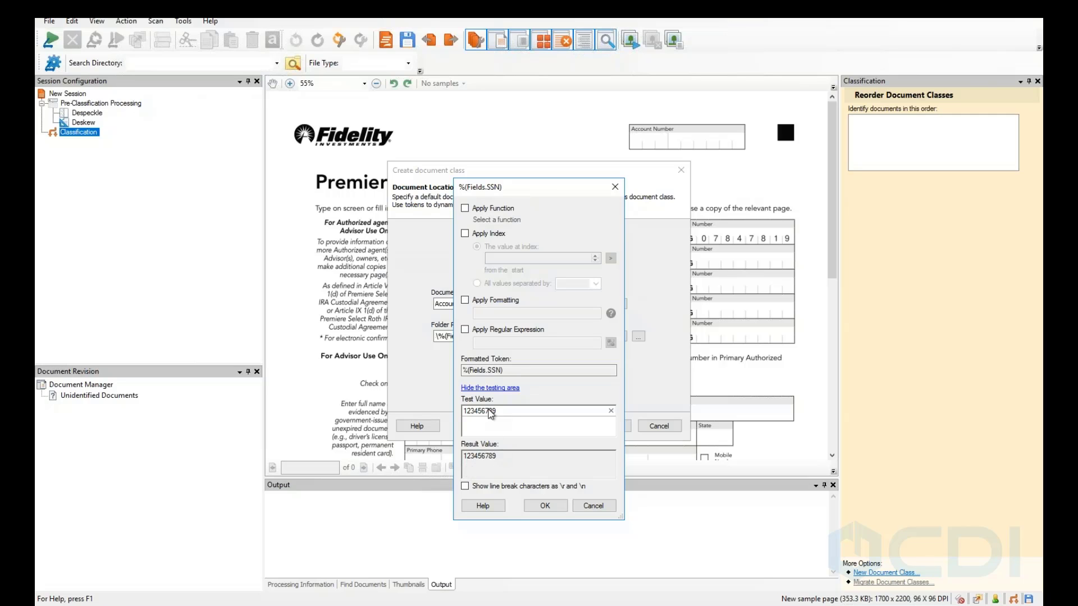
{"action": "left_click", "coordinate": [465, 330]}
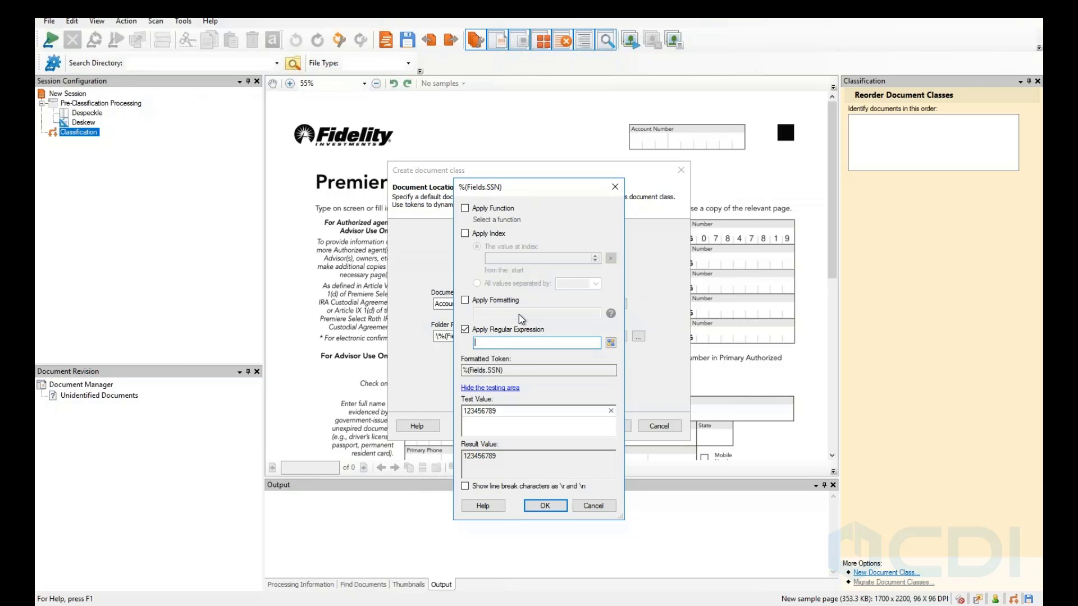
Enter the SSN regex '.....(....)' to capture the last four digits.
{"action": "type", "text": "..."}
{"action": "key", "text": "BackSpace"}
{"action": "key", "text": "BackSpace"}
{"action": "type", "text": "+"}
{"action": "key", "text": "BackSpace"}
{"action": "key", "text": "BackSpace"}
{"action": "key", "text": "BackSpace"}
{"action": "type", "text": "\\w"}
{"action": "key", "text": "BackSpace"}
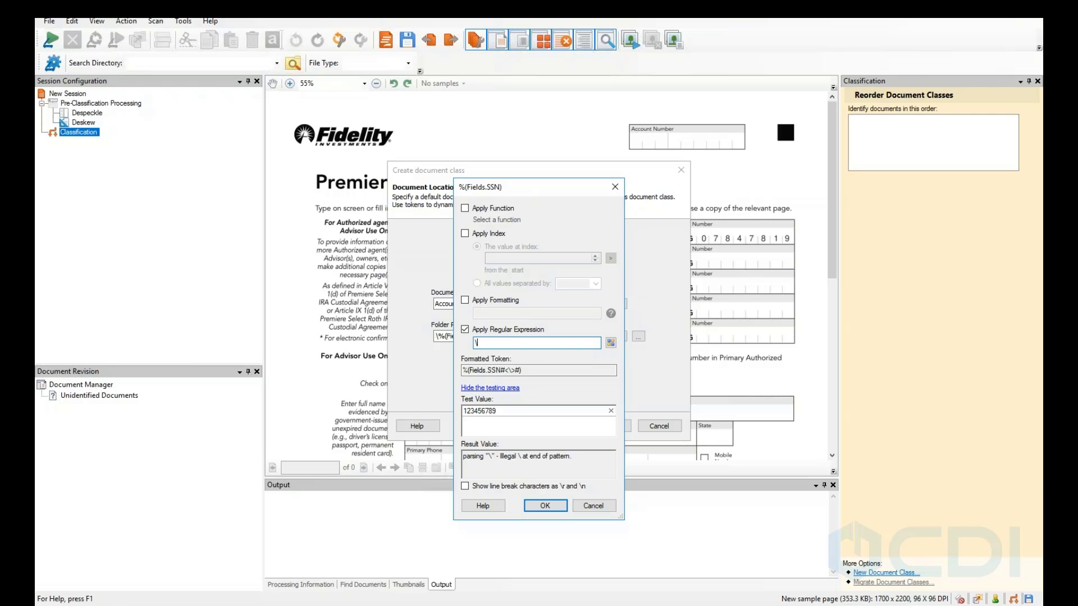
{"action": "type", "text": "d"}
{"action": "key", "text": "BackSpace"}
{"action": "key", "text": "BackSpace"}
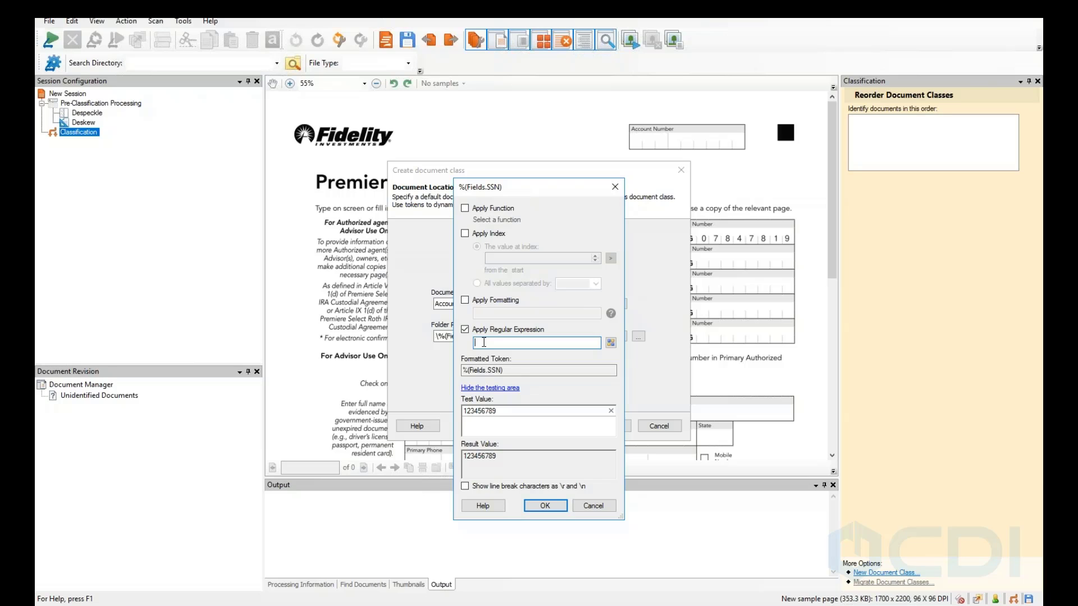
{"action": "type", "text": ".........)"}
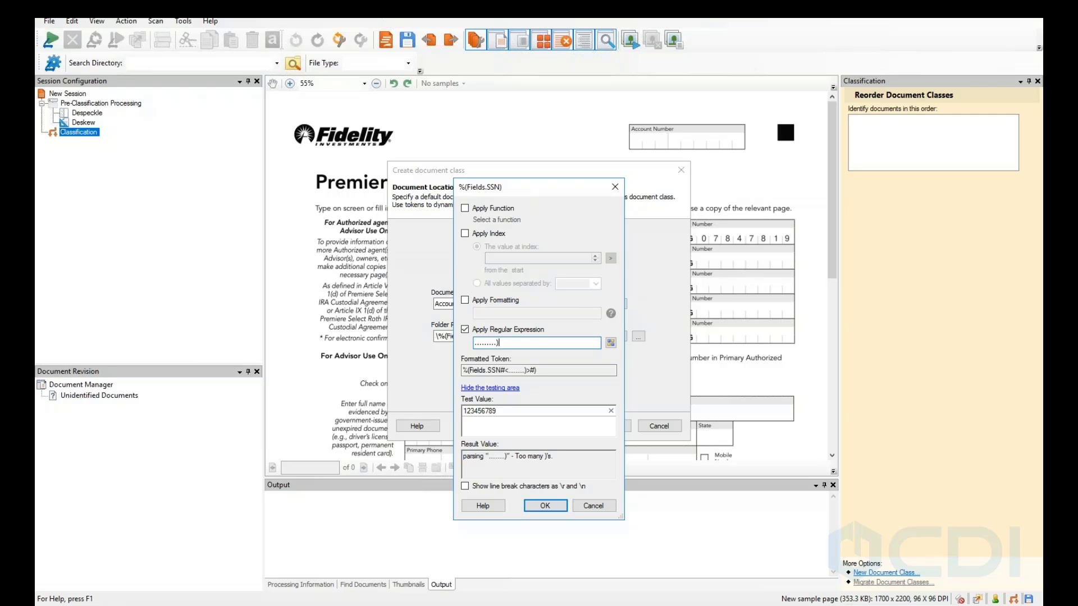
{"action": "key", "text": "Left"}
{"action": "key", "text": "Left"}
{"action": "key", "text": "Left"}
{"action": "key", "text": "Left"}
{"action": "type", "text": "("}
{"action": "key", "text": "BackSpace"}
{"action": "type", "text": "("}
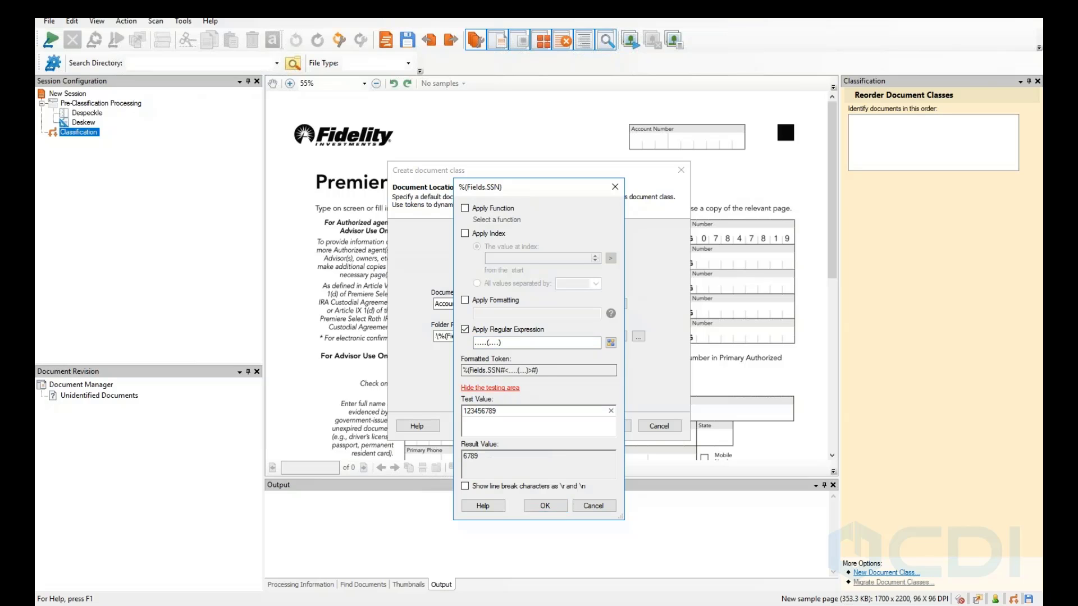
Retest the SSN token to confirm 123456789 becomes 6789.
{"action": "left_click", "coordinate": [487, 389]}
{"action": "left_click", "coordinate": [515, 388]}
{"action": "left_click", "coordinate": [531, 463]}
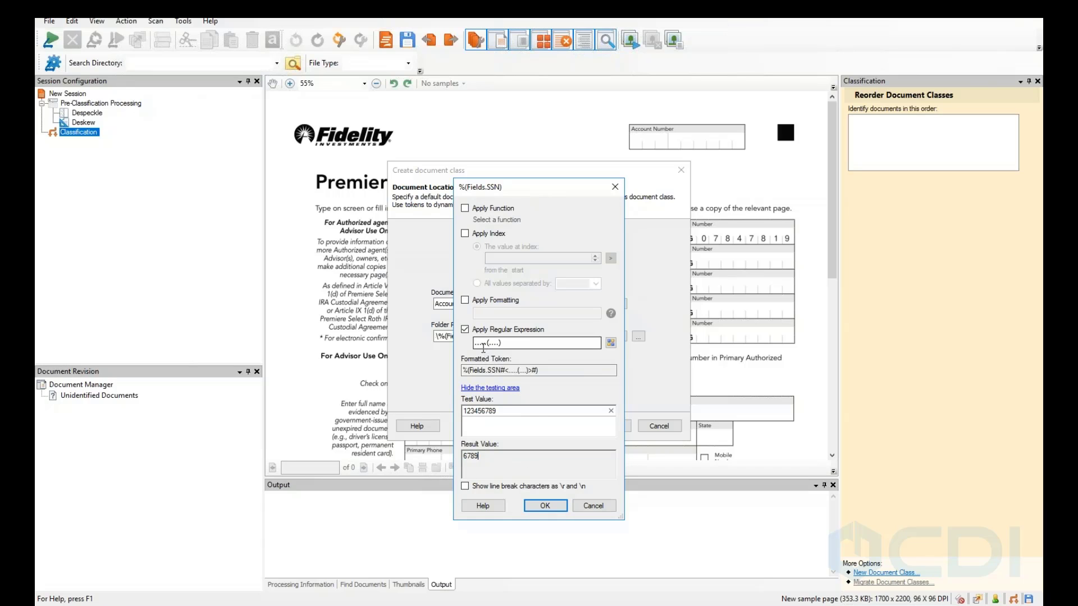
{"action": "left_click", "coordinate": [503, 343]}
Add the trimmed SSN token to the folder path, then test Fields.SSN with 123-44-4567.
{"action": "left_click", "coordinate": [547, 506]}
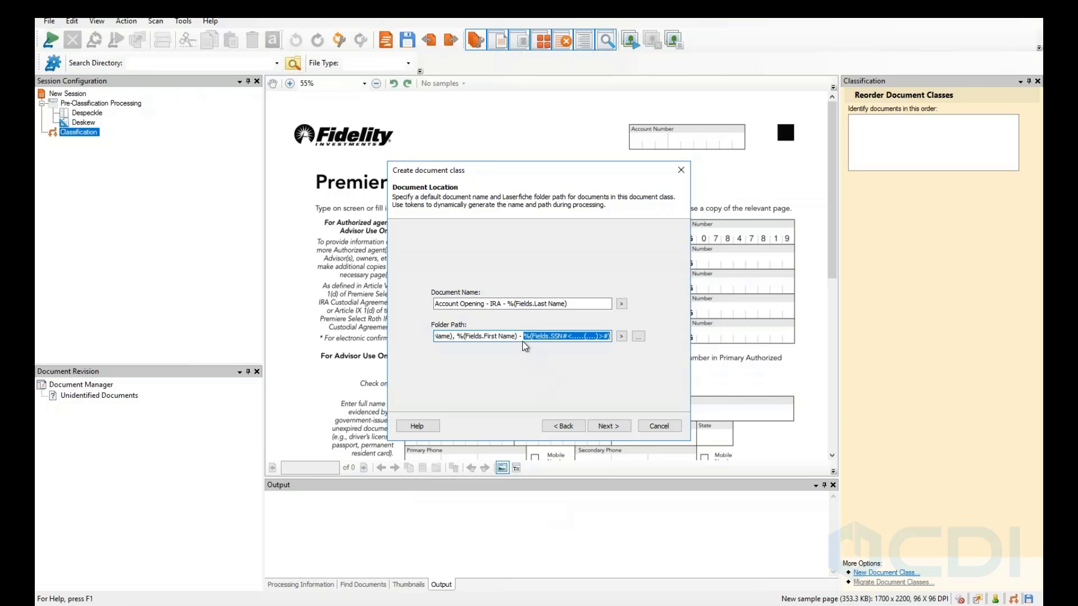
{"action": "left_click", "coordinate": [622, 336]}
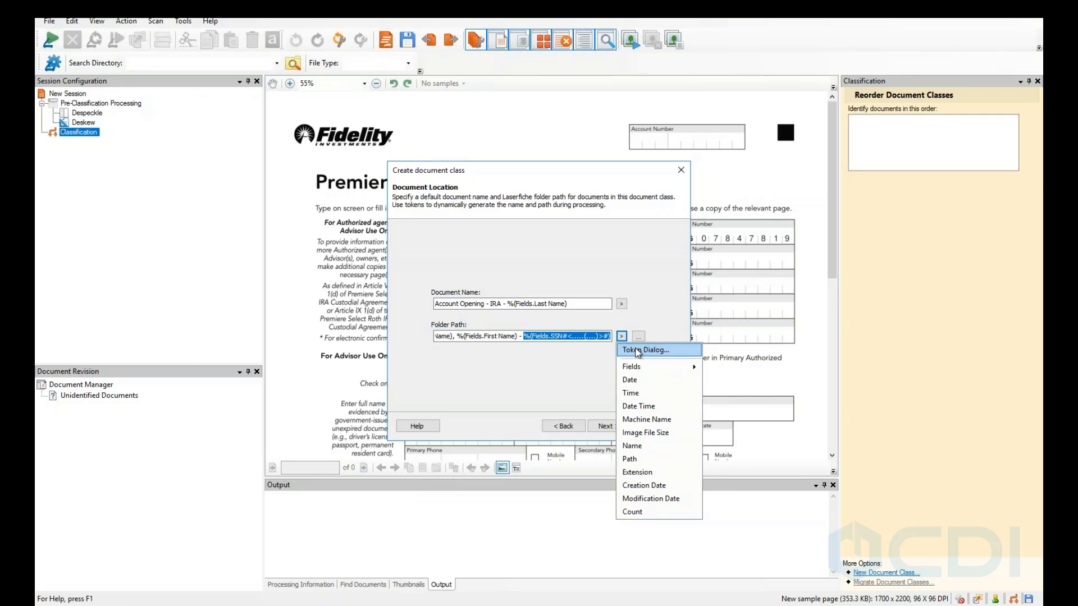
{"action": "left_click", "coordinate": [638, 350]}
{"action": "left_click", "coordinate": [537, 171]}
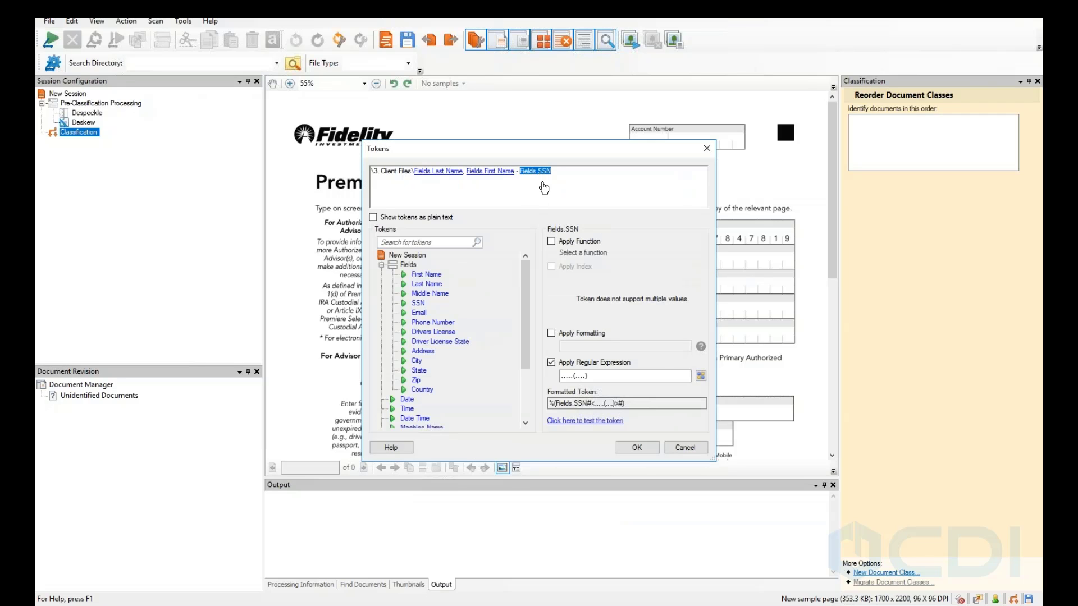
{"action": "left_click", "coordinate": [596, 421]}
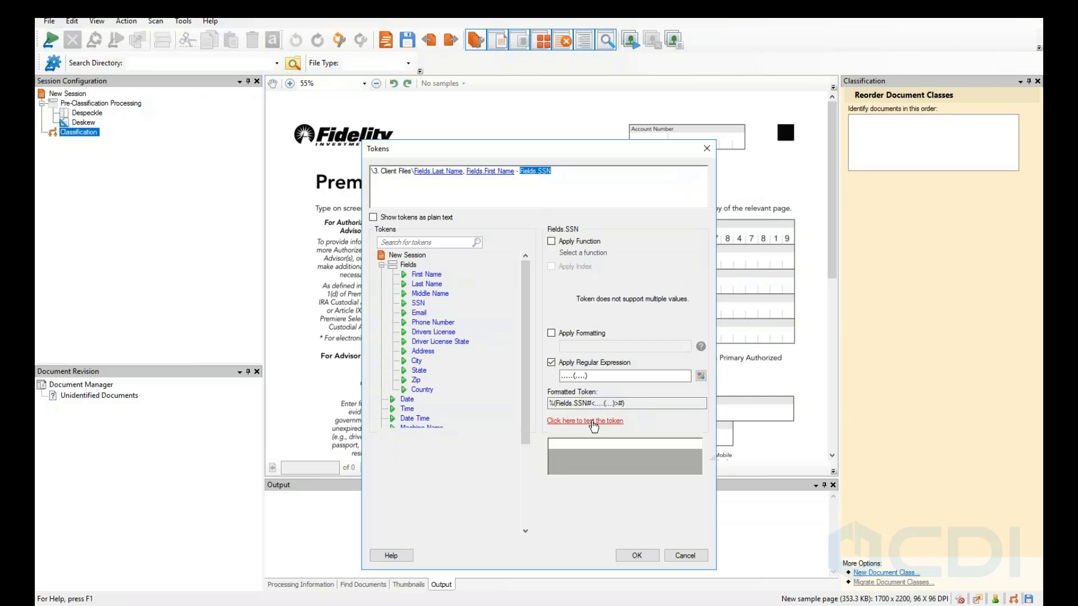
{"action": "type", "text": "123456789"}
{"action": "key", "text": "ctrl+a"}
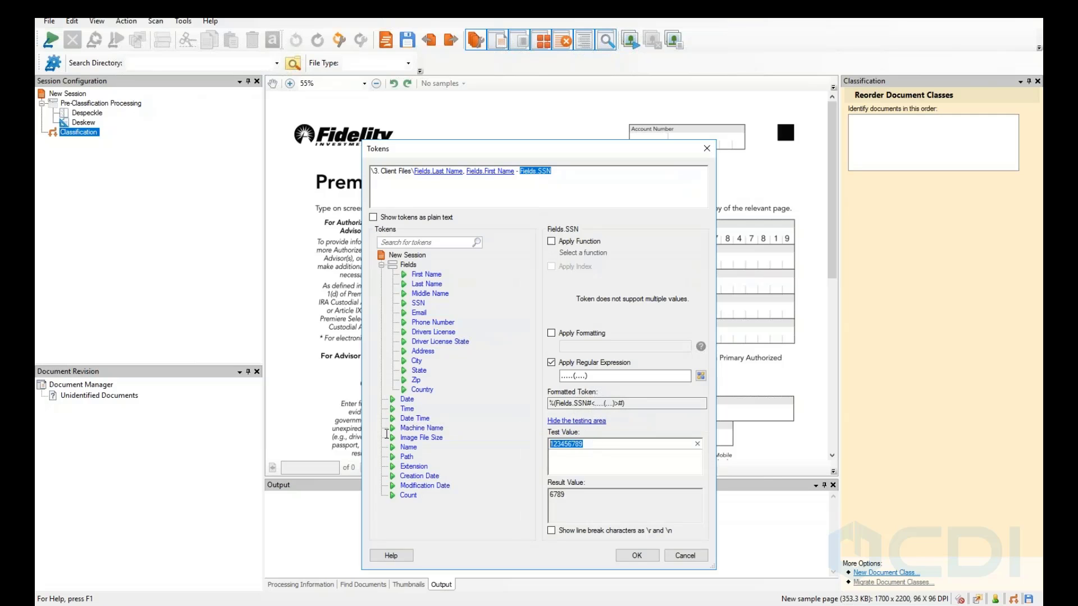
{"action": "type", "text": "123-44-4567"}
Replace the SSN regex with \d\d\d\d and close the Tokens dialog without saving.
{"action": "left_click", "coordinate": [546, 376]}
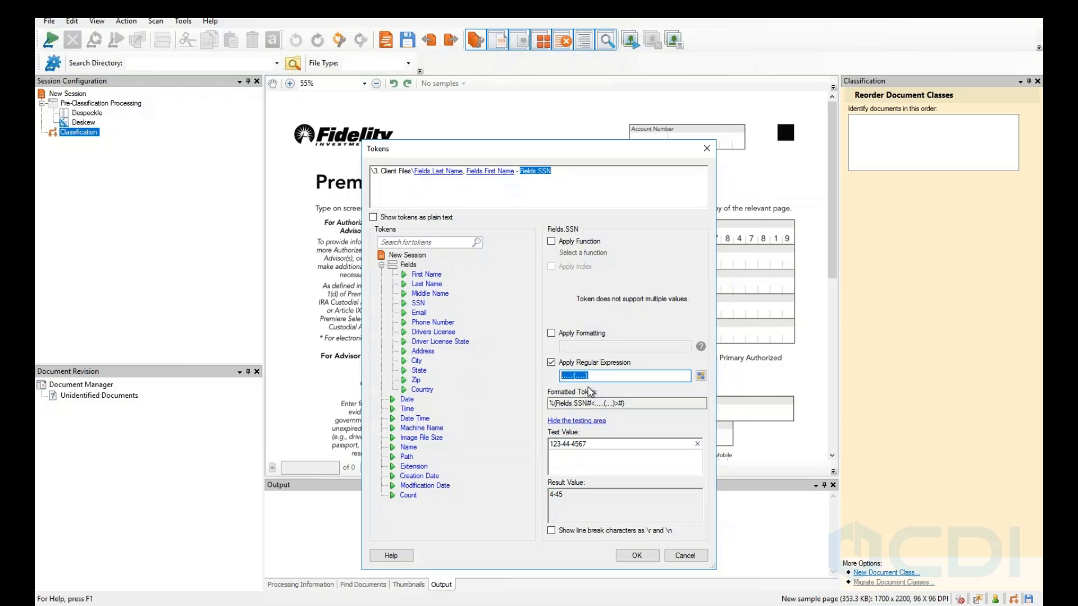
{"action": "key", "text": "Delete"}
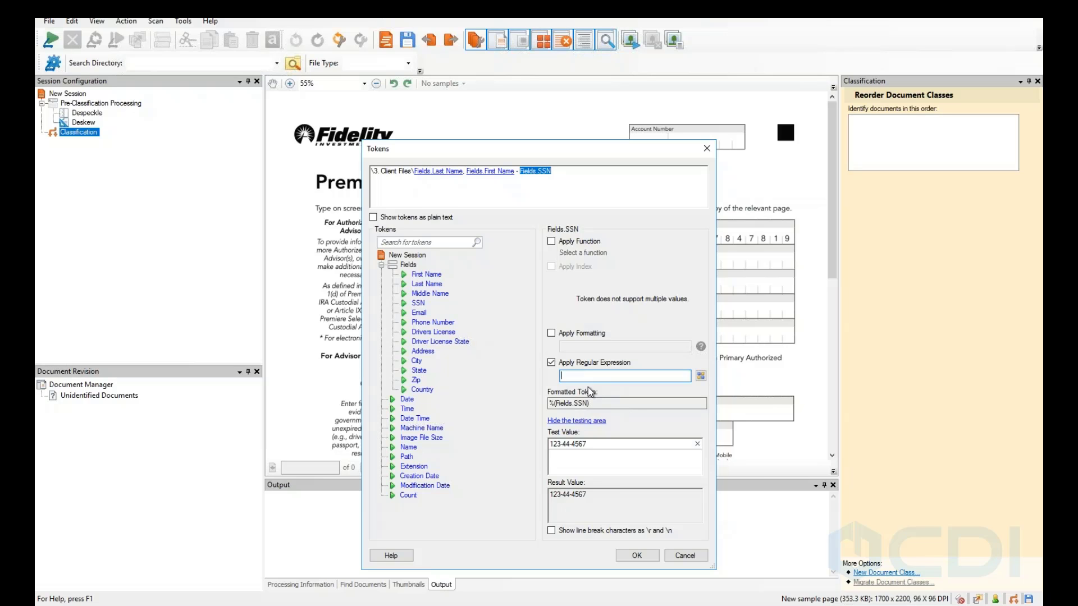
{"action": "type", "text": "\\d\\d\\"}
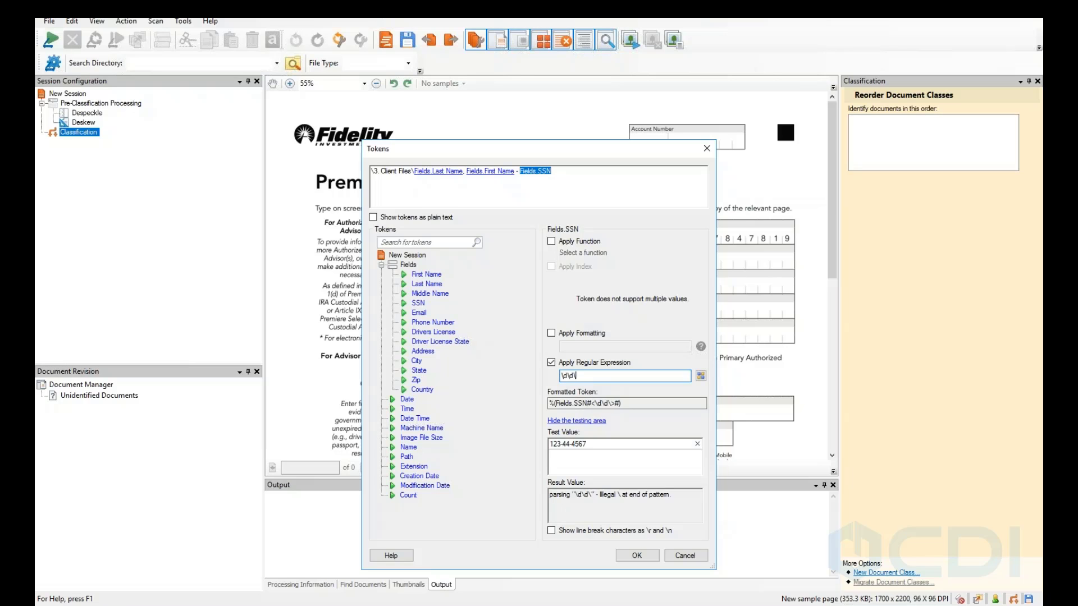
{"action": "type", "text": "d\\d"}
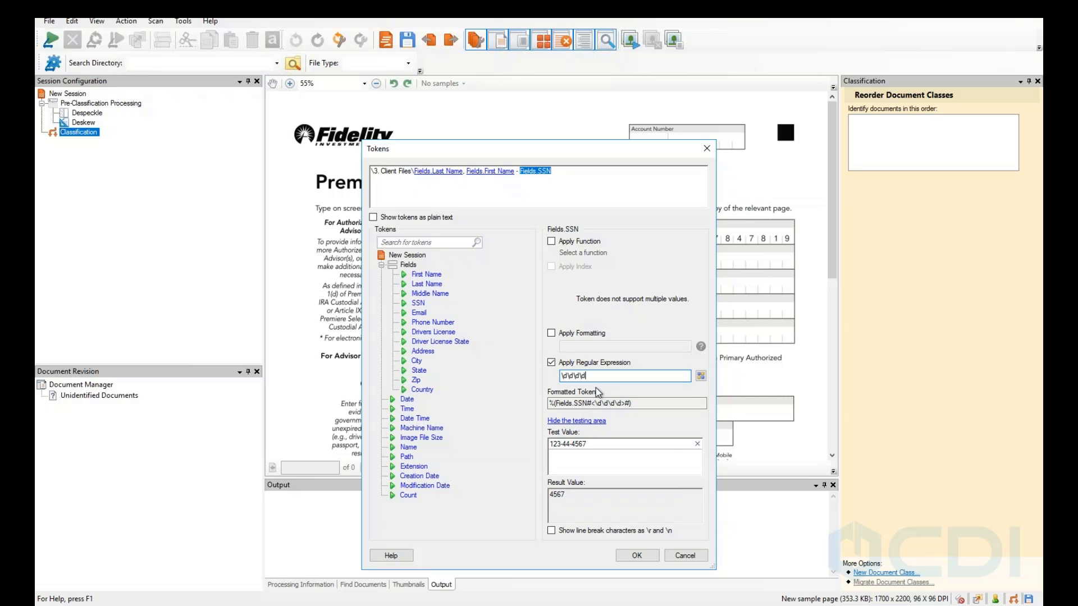
{"action": "left_click_drag", "start_coordinate": [587, 376], "coordinate": [524, 379]}
{"action": "left_click", "coordinate": [607, 380]}
{"action": "left_click", "coordinate": [708, 148]}
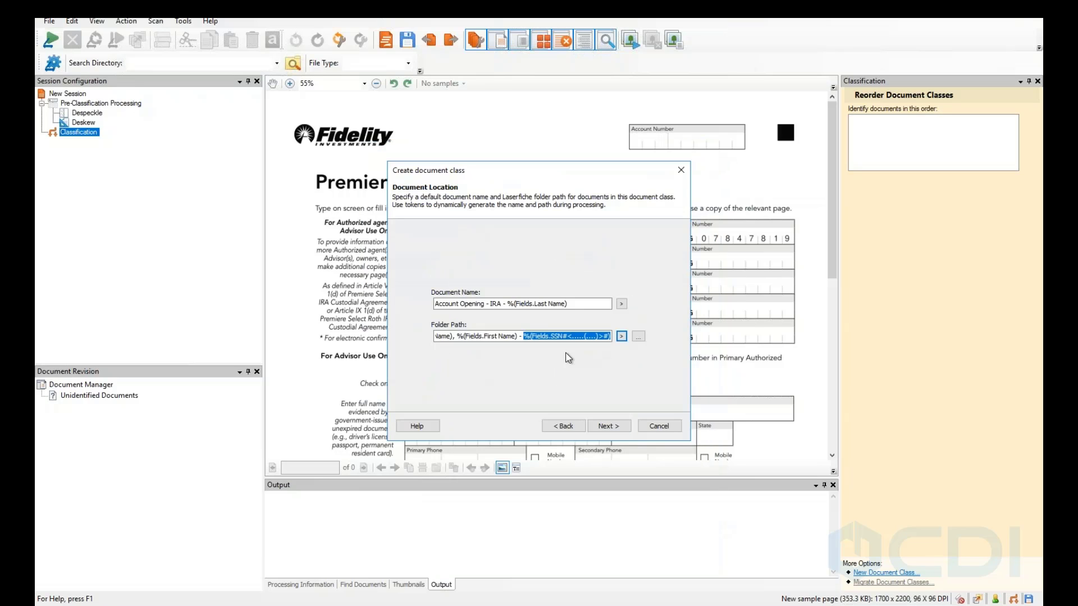
Delete the SSN token from the folder path and re-insert Fields.SSN from the Token Dialog.
{"action": "right_click", "coordinate": [541, 339]}
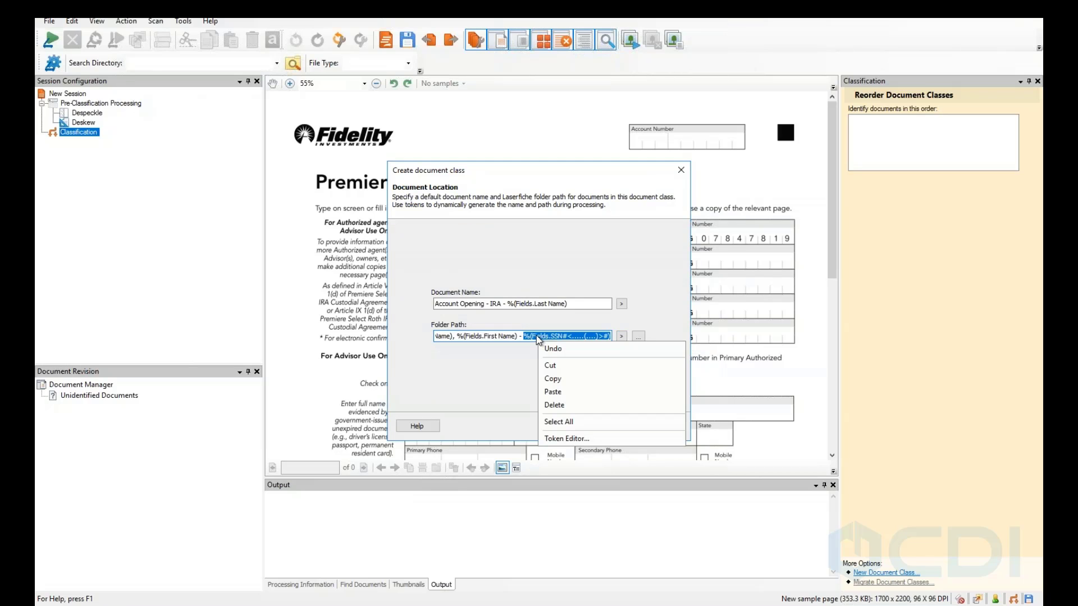
{"action": "left_click", "coordinate": [517, 359]}
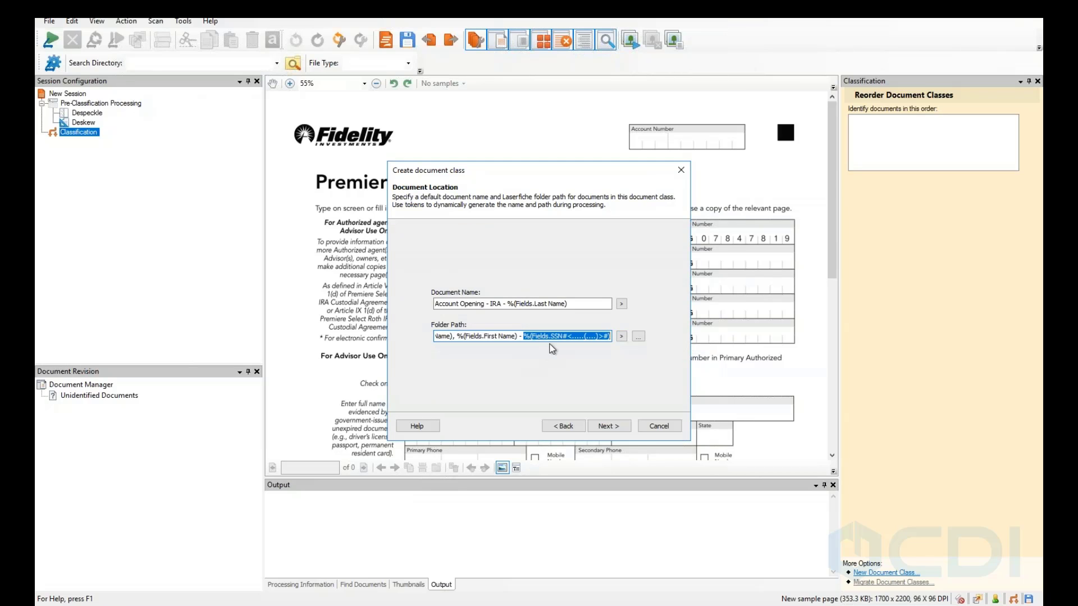
{"action": "key", "text": "Delete"}
{"action": "left_click", "coordinate": [621, 336]}
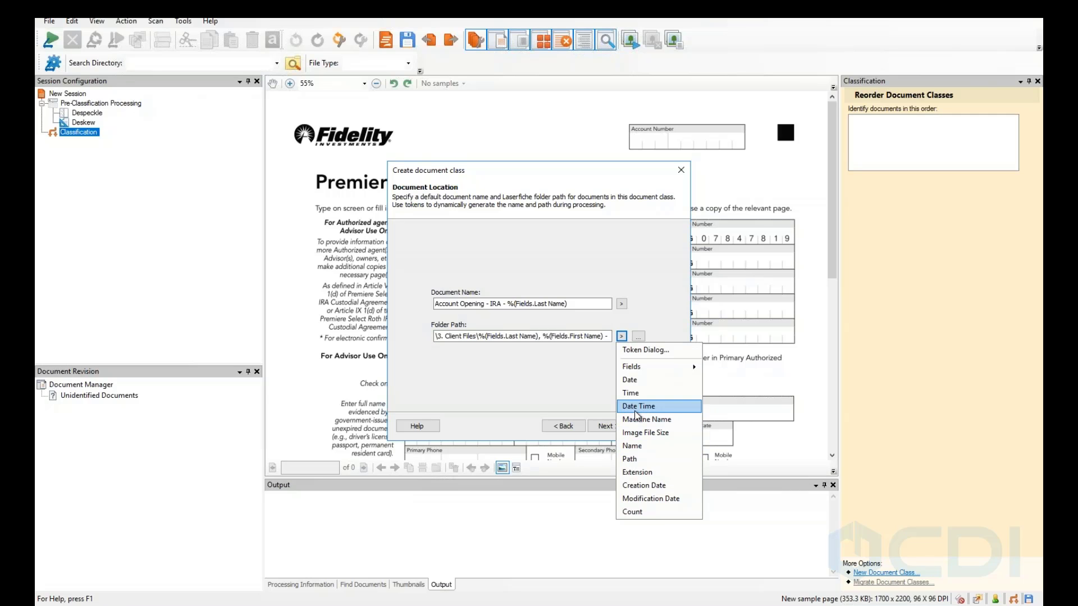
{"action": "left_click", "coordinate": [642, 352]}
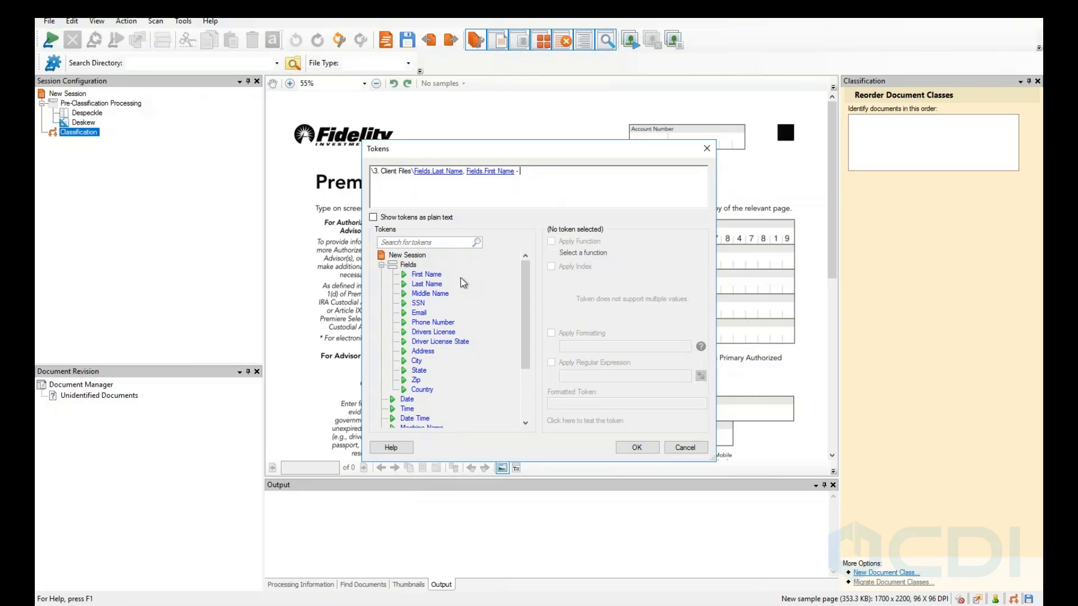
{"action": "double_click", "coordinate": [421, 305]}
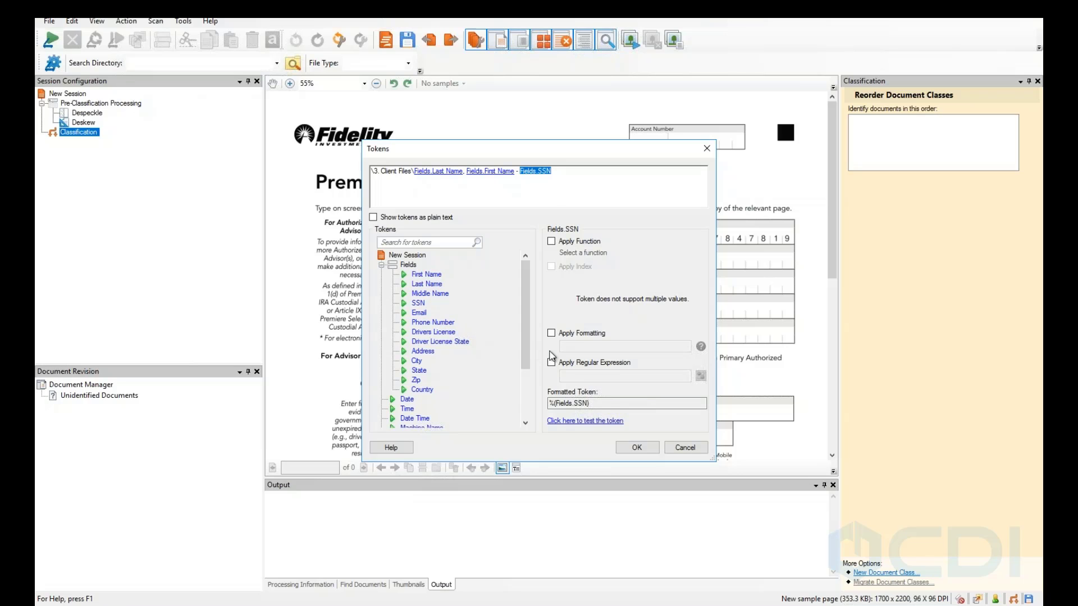
Give the SSN token the regex \d\d\d\d, confirm it yields 4567, and accept it.
{"action": "left_click", "coordinate": [558, 368]}
{"action": "left_click", "coordinate": [572, 376]}
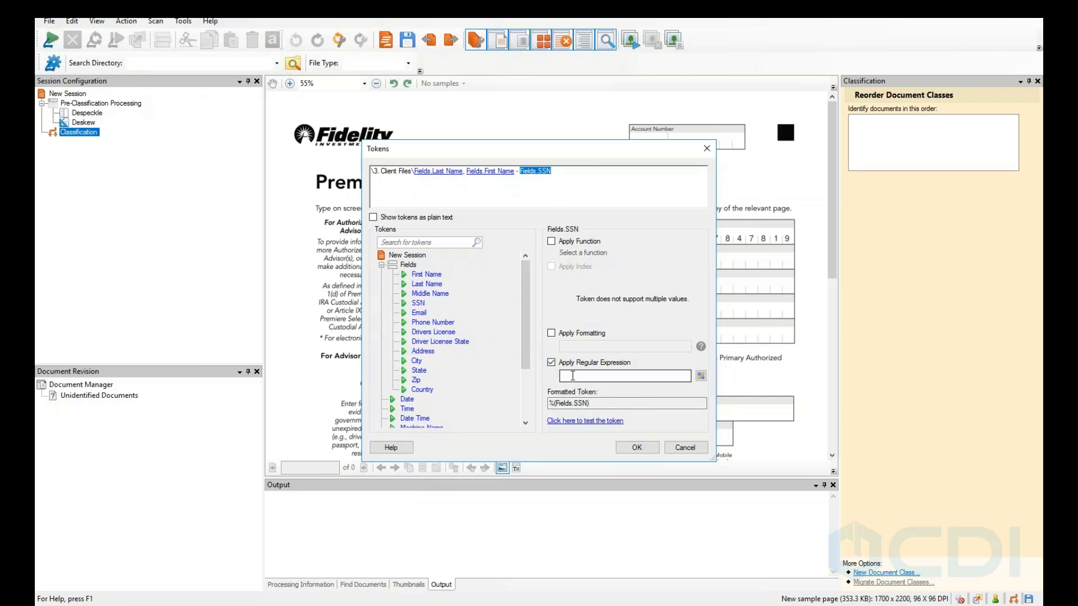
{"action": "type", "text": "\\d\\"}
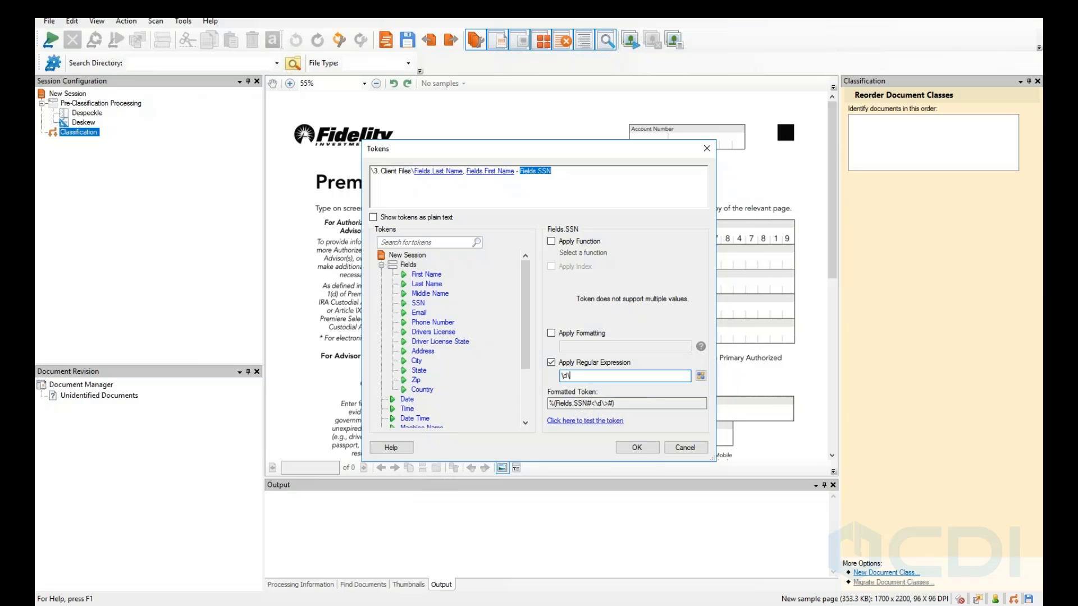
{"action": "type", "text": "d\\d\\d"}
{"action": "left_click", "coordinate": [559, 421]}
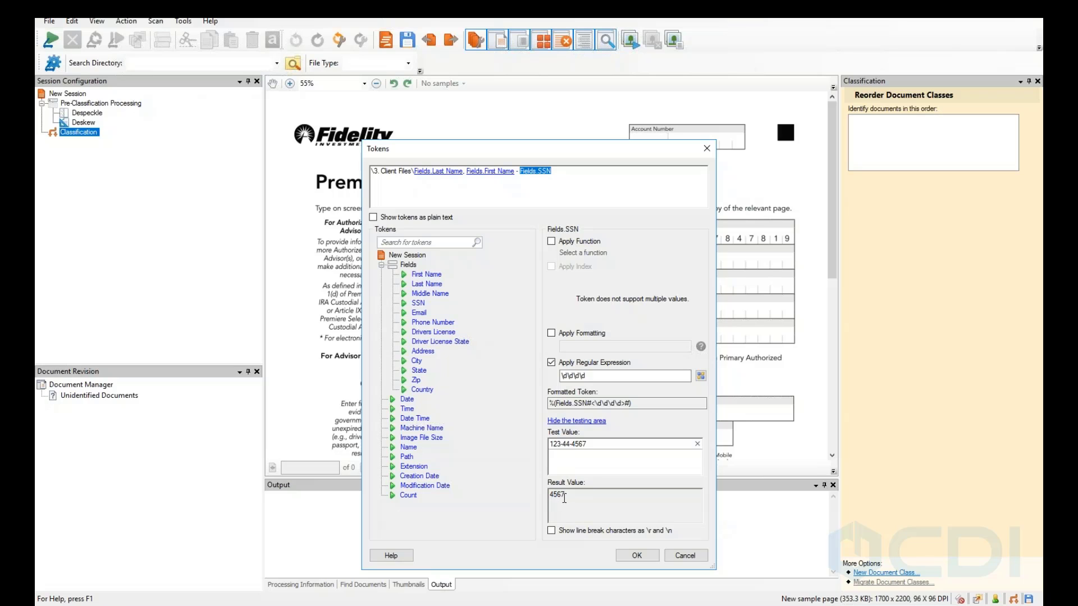
{"action": "left_click", "coordinate": [640, 557]}
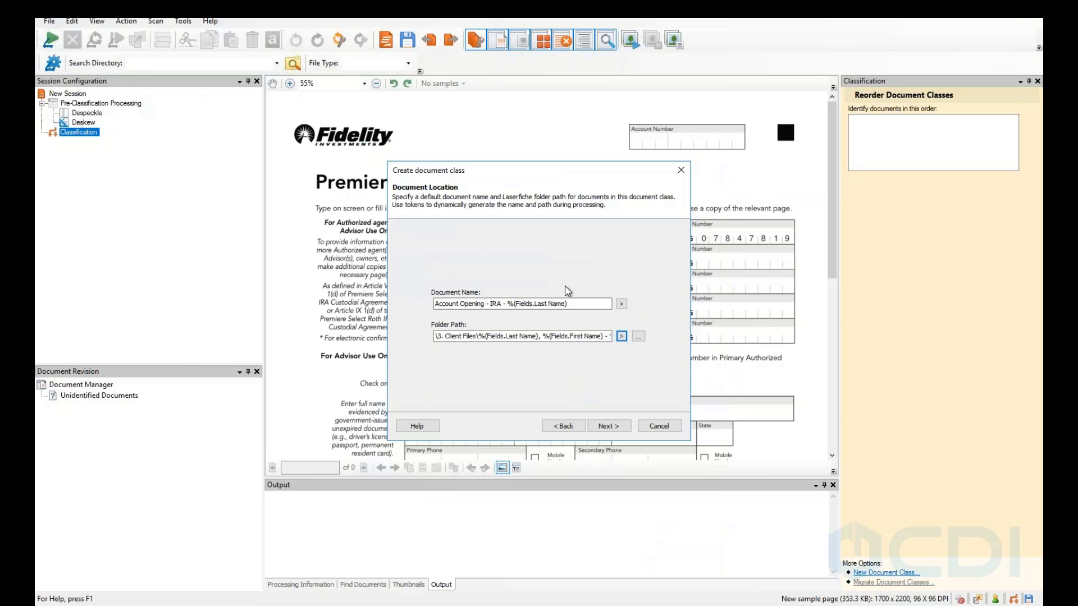
{"action": "left_click", "coordinate": [621, 336]}
{"action": "left_click", "coordinate": [642, 349]}
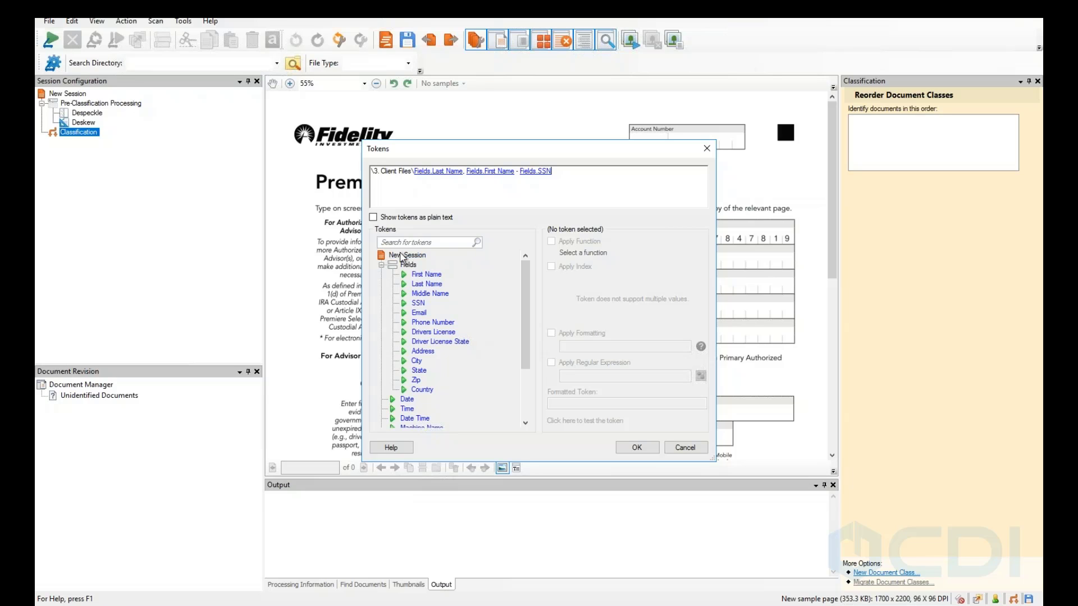
Select Fields.SSN and set its test value to 123456789.
{"action": "left_click", "coordinate": [547, 171]}
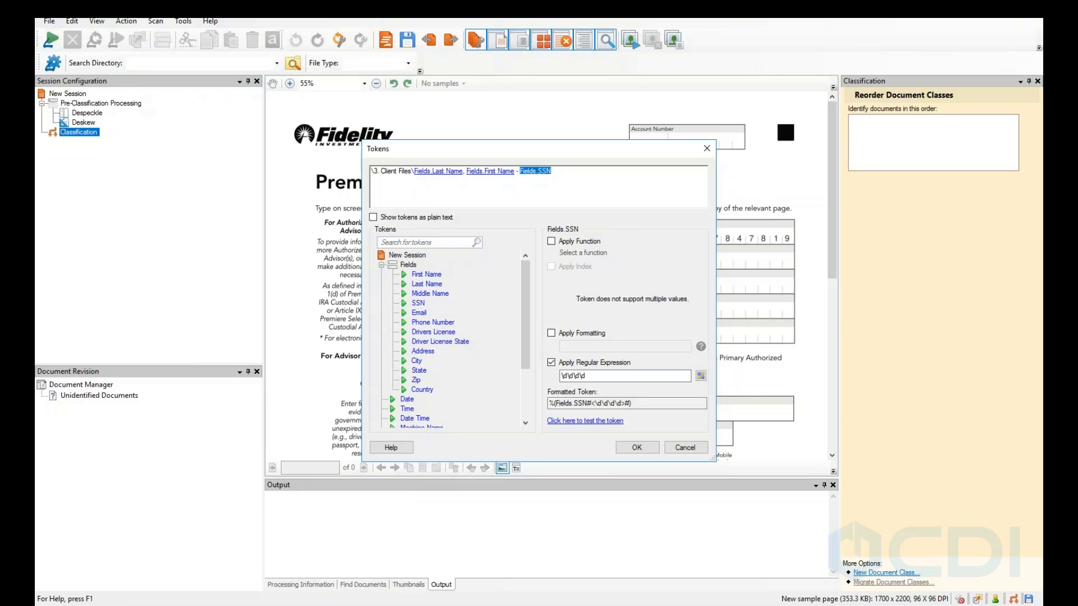
{"action": "left_click", "coordinate": [601, 421]}
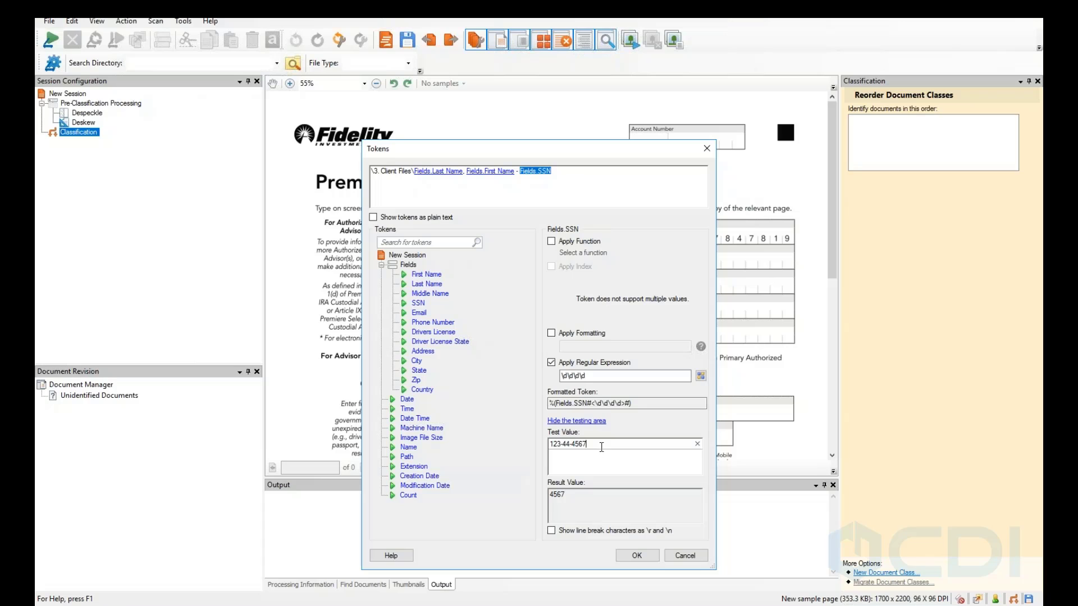
{"action": "left_click_drag", "start_coordinate": [601, 448], "coordinate": [473, 446]}
{"action": "type", "text": "123456789"}
Replace the SSN regex with \d{4}$ so only the last four digits remain.
{"action": "double_click", "coordinate": [590, 378]}
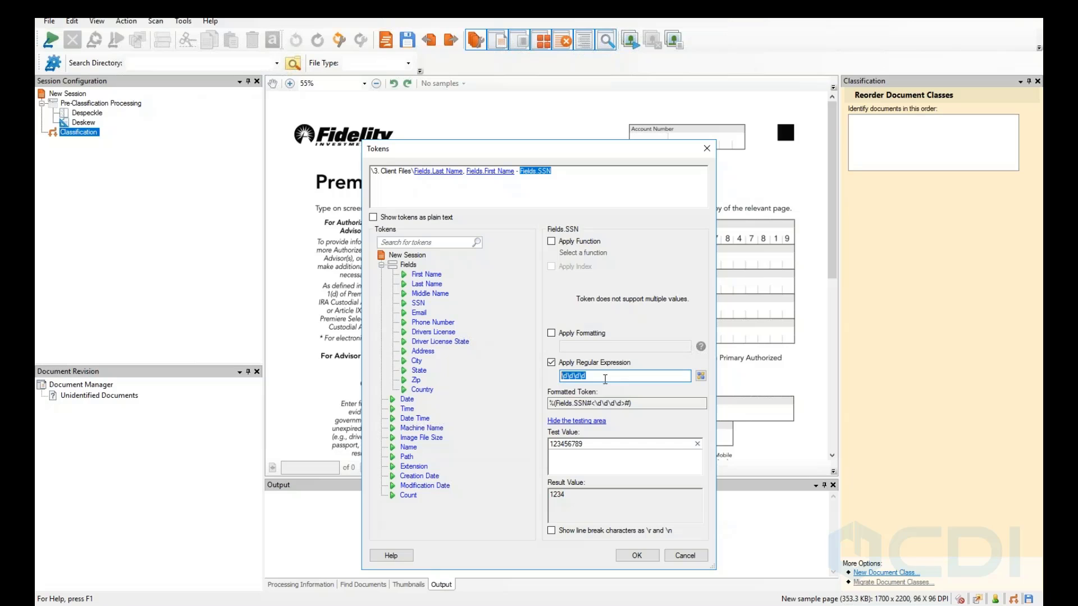
{"action": "type", "text": "\\d\\d\\d\\d\\"}
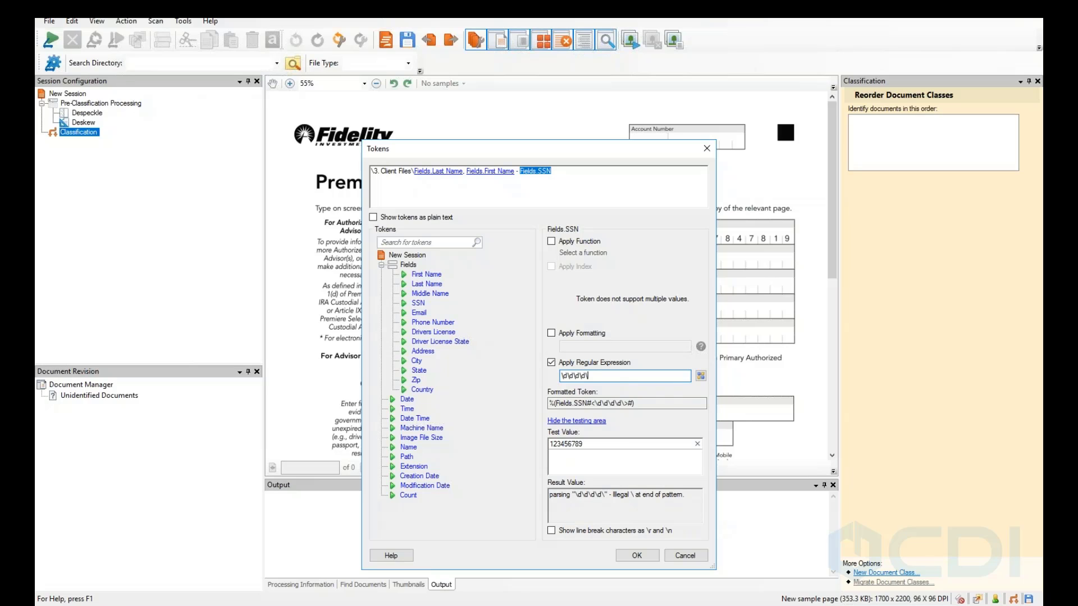
{"action": "key", "text": "BackSpace"}
{"action": "key", "text": "BackSpace"}
{"action": "key", "text": "BackSpace"}
{"action": "key", "text": "BackSpace"}
{"action": "key", "text": "BackSpace"}
{"action": "key", "text": "BackSpace"}
{"action": "key", "text": "BackSpace"}
{"action": "key", "text": "BackSpace"}
{"action": "key", "text": "BackSpace"}
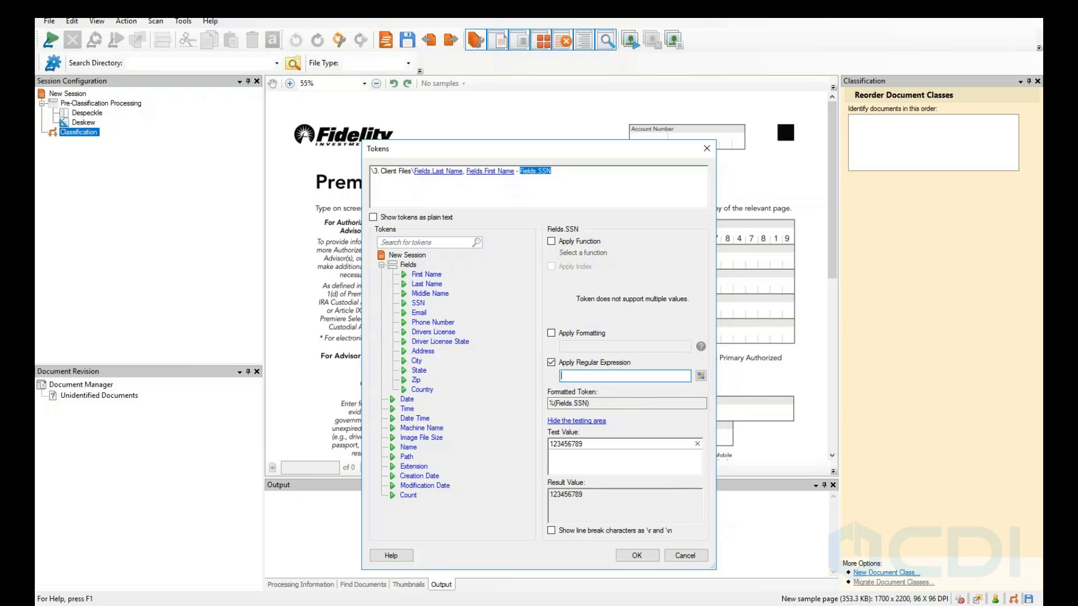
{"action": "type", "text": "\\"}
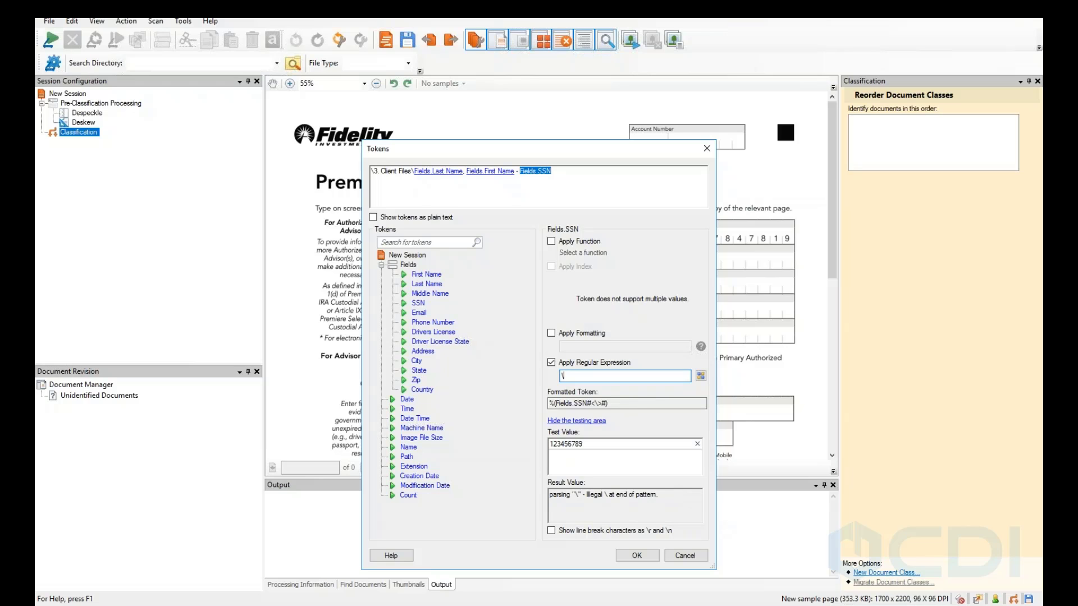
{"action": "type", "text": "d{}"}
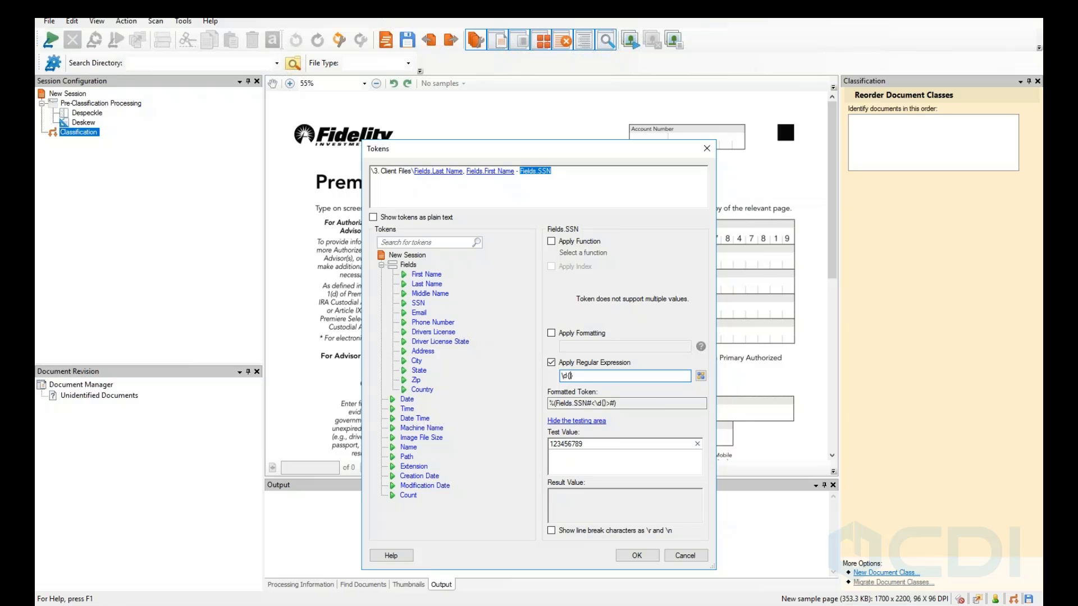
{"action": "type", "text": "4$"}
{"action": "key", "text": "BackSpace"}
{"action": "key", "text": "Right"}
{"action": "type", "text": "$"}
Close the Tokens editor and reopen it from the Folder Path button.
{"action": "left_click", "coordinate": [708, 149]}
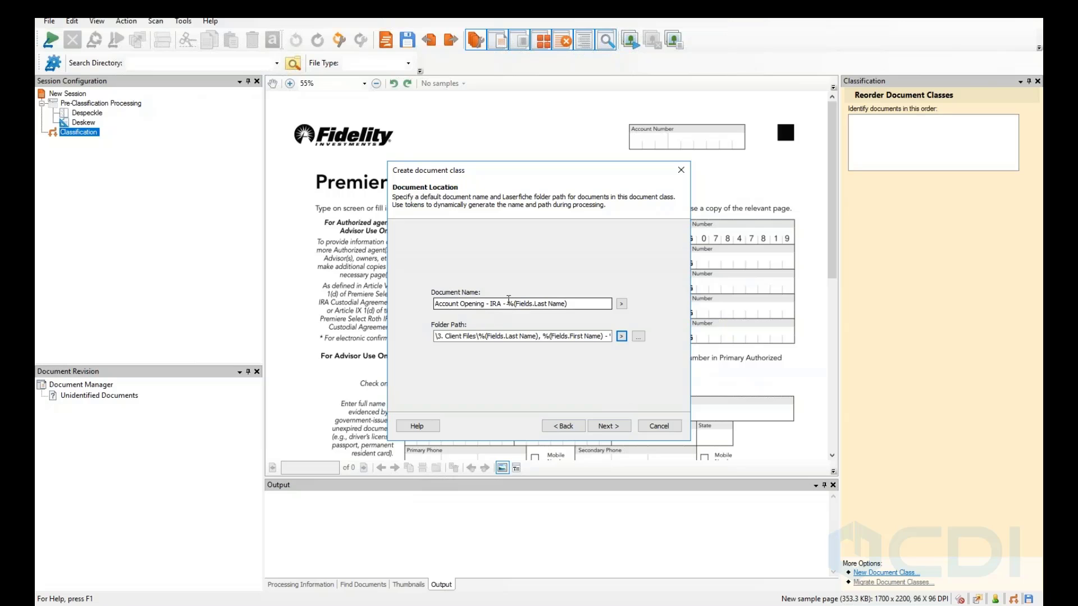
{"action": "left_click", "coordinate": [621, 336]}
{"action": "left_click", "coordinate": [642, 351]}
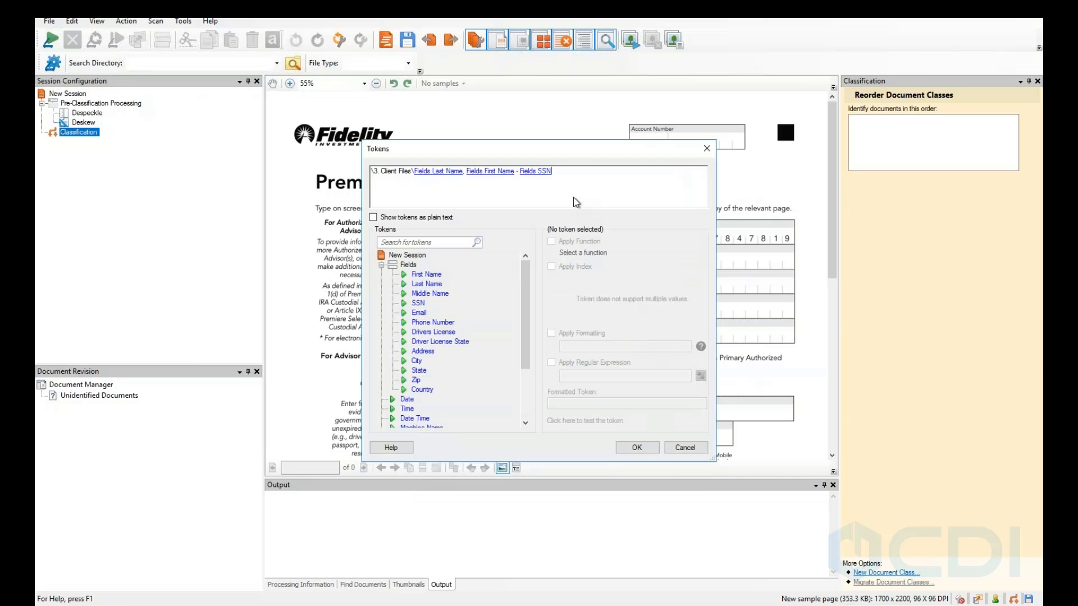
Try appending \Subfolders to the folder path, then cancel to discard it.
{"action": "type", "text": "\\"}
{"action": "type", "text": "SUb"}
{"action": "key", "text": "BackSpace"}
{"action": "key", "text": "BackSpace"}
{"action": "type", "text": "ubfolders"}
{"action": "left_click", "coordinate": [669, 448]}
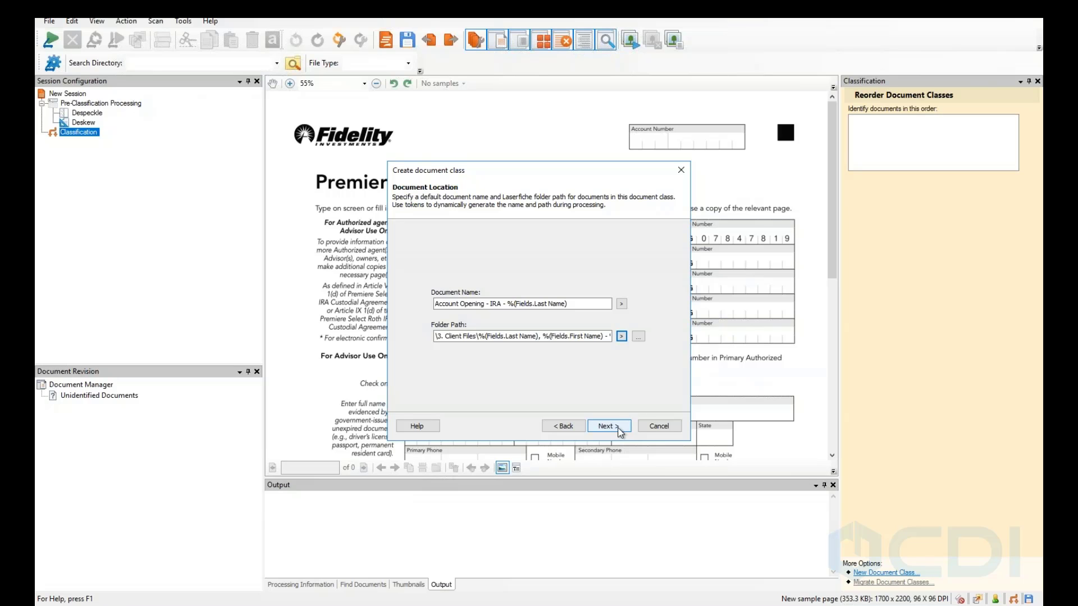
Finish the Account Opening - IRA class wizard and collapse its steps.
{"action": "left_click", "coordinate": [603, 430]}
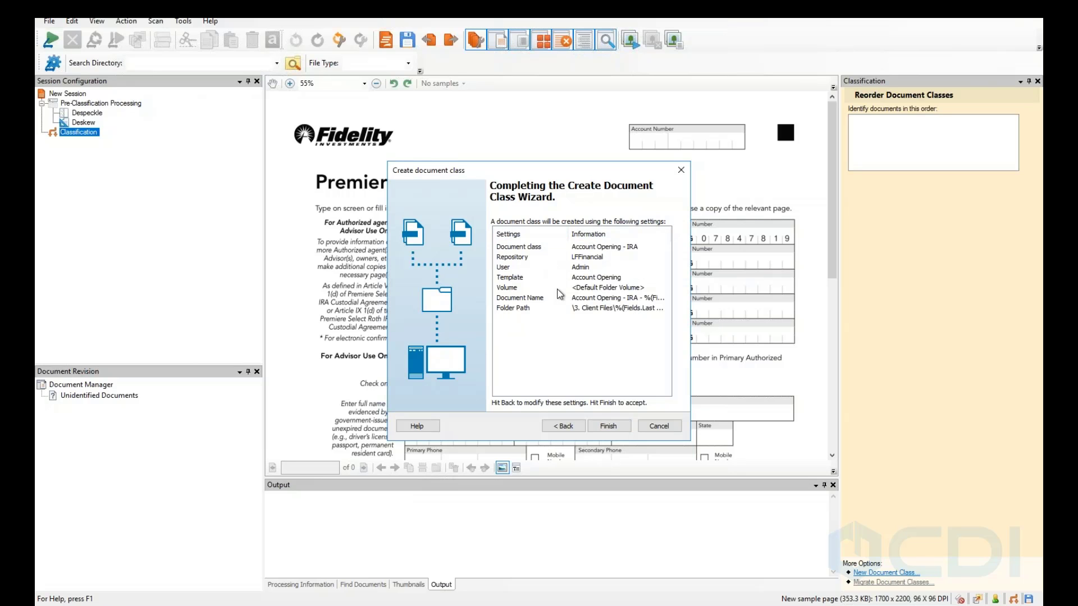
{"action": "left_click", "coordinate": [606, 427]}
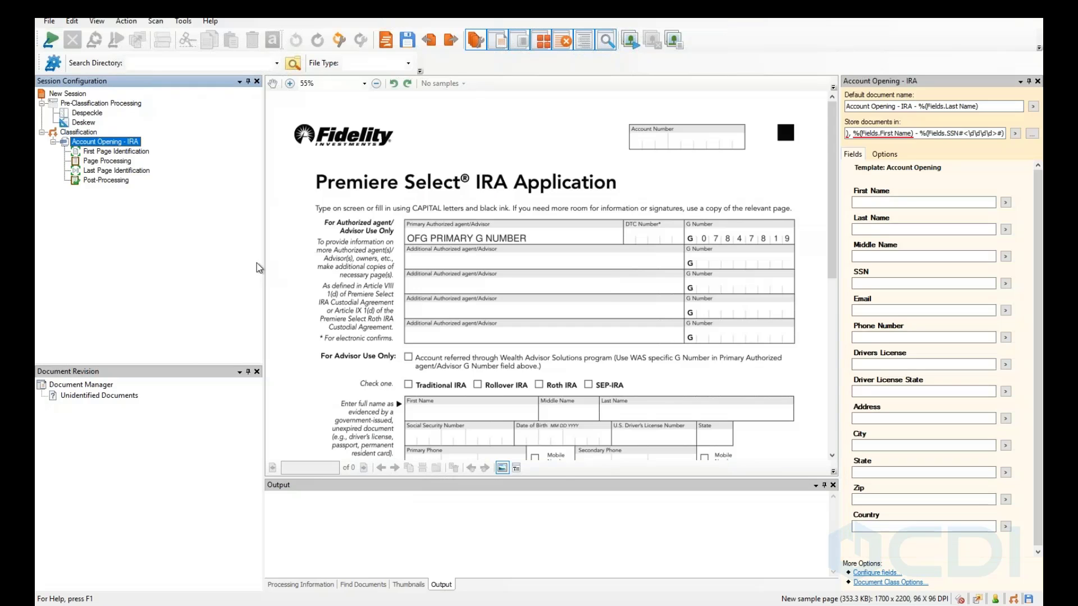
{"action": "left_click", "coordinate": [54, 141]}
Start a new document class named 'Account Opening - Business', then cancel it.
{"action": "right_click", "coordinate": [74, 133]}
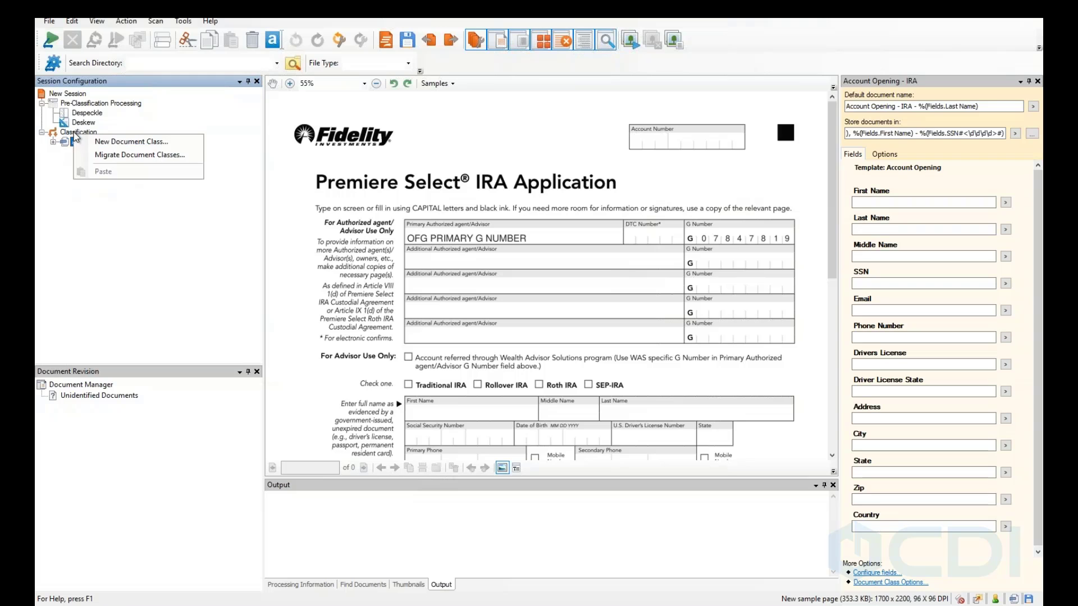
{"action": "key", "text": "Escape"}
{"action": "right_click", "coordinate": [74, 133]}
{"action": "left_click", "coordinate": [130, 139]}
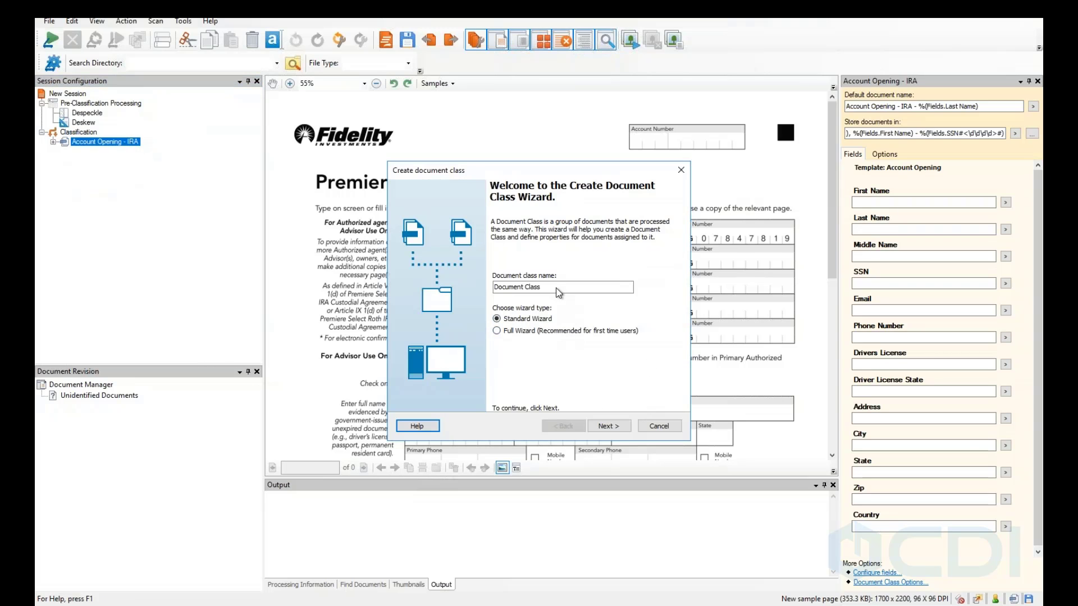
{"action": "left_click_drag", "start_coordinate": [561, 288], "coordinate": [352, 283]}
{"action": "type", "text": "Accou"}
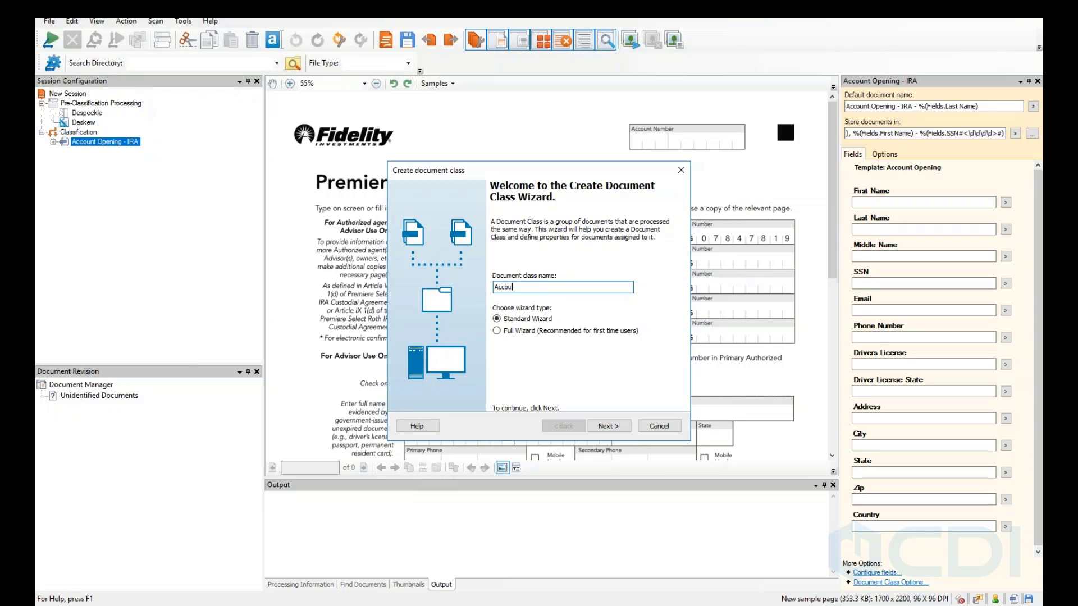
{"action": "type", "text": "nt Openin"}
{"action": "key", "text": "BackSpace"}
{"action": "key", "text": "BackSpace"}
{"action": "type", "text": "ning - Business"}
{"action": "left_click", "coordinate": [610, 427]}
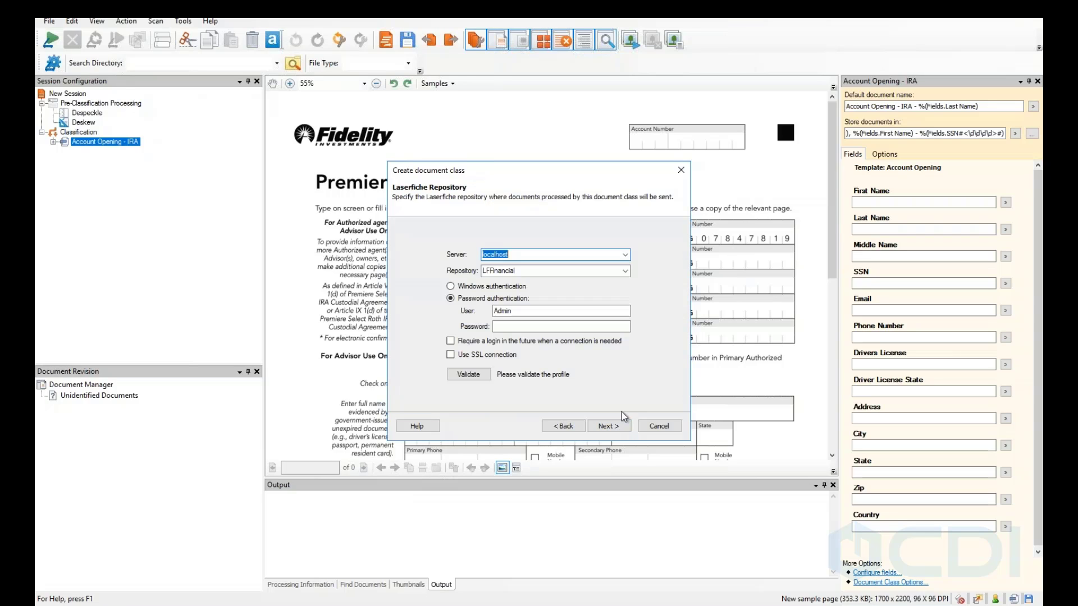
{"action": "left_click", "coordinate": [657, 427]}
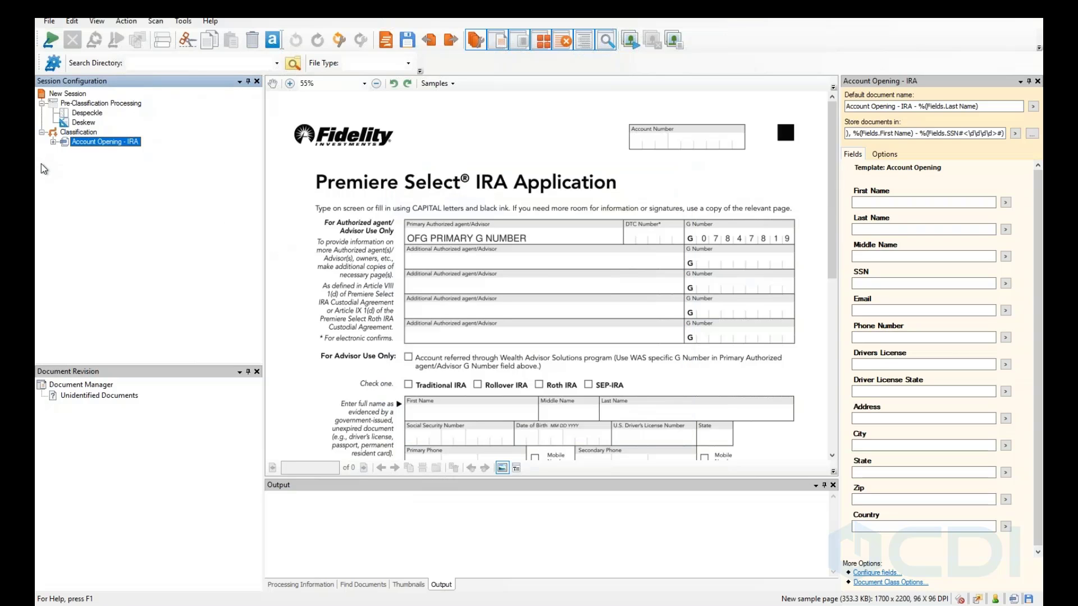
Expand Account Opening - IRA, review Page Processing, Last Page Identification and Post-Processing, then select First Page Identification.
{"action": "left_click", "coordinate": [53, 142]}
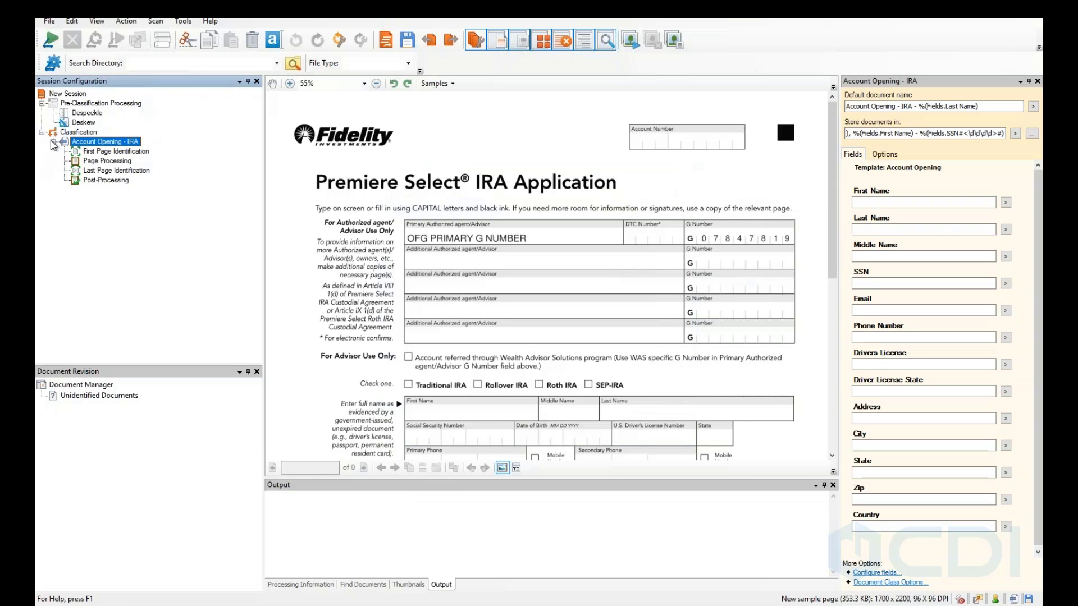
{"action": "left_click", "coordinate": [114, 161]}
{"action": "left_click", "coordinate": [118, 171]}
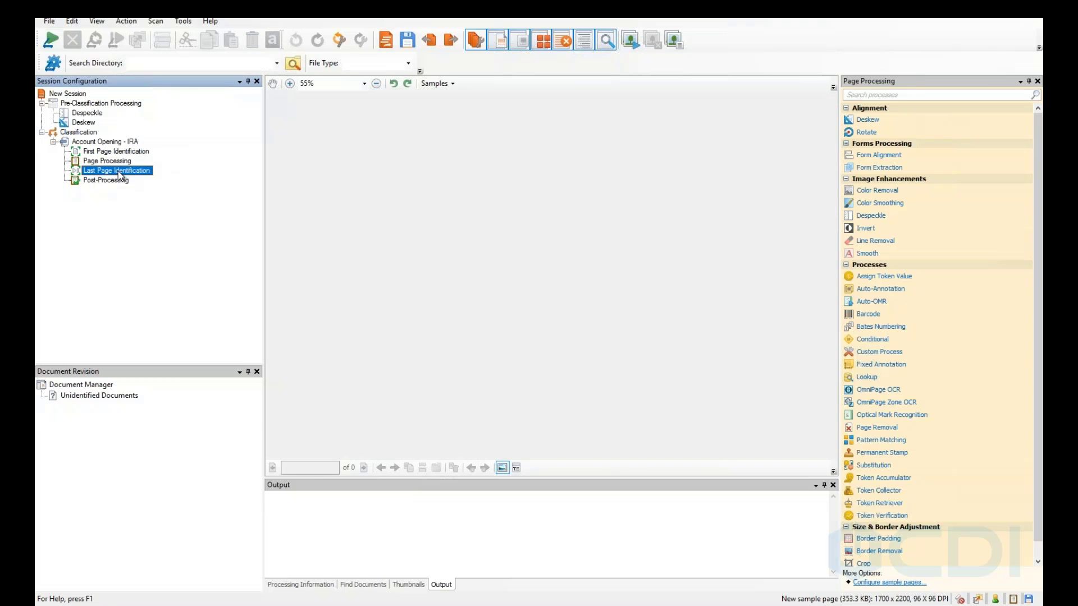
{"action": "left_click", "coordinate": [97, 181]}
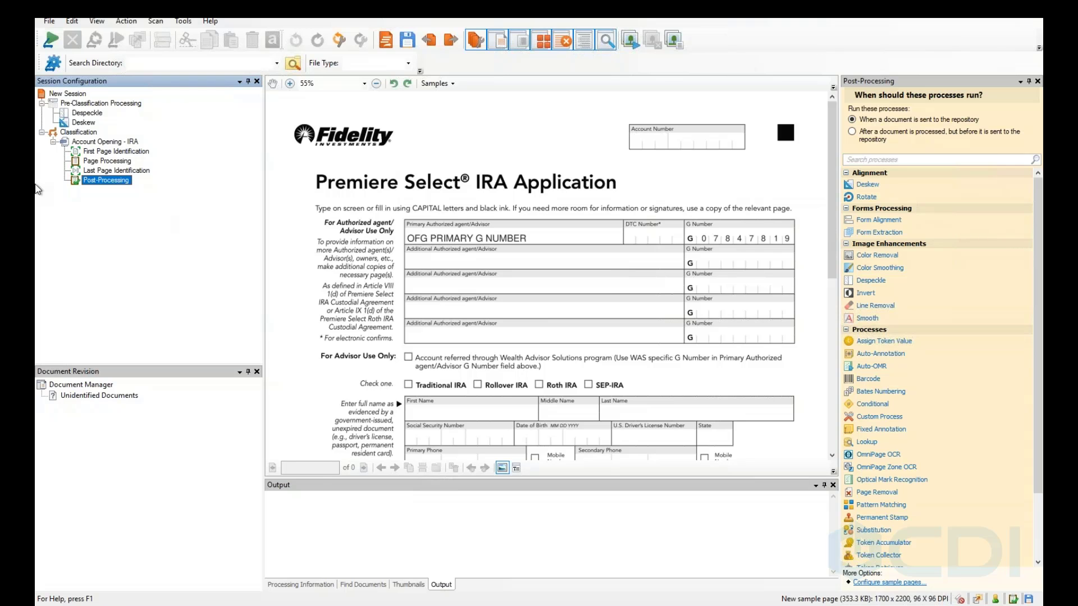
{"action": "left_click", "coordinate": [139, 153]}
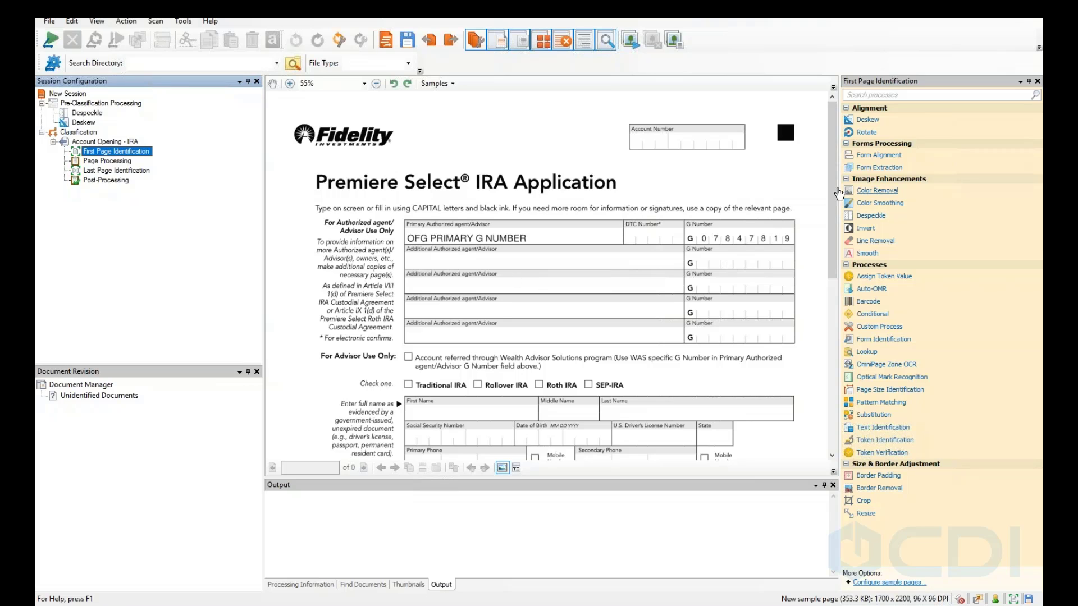
Zoom into the Premiere Select IRA Application title on the sample page and back out.
{"action": "left_click_drag", "start_coordinate": [832, 234], "coordinate": [834, 256]}
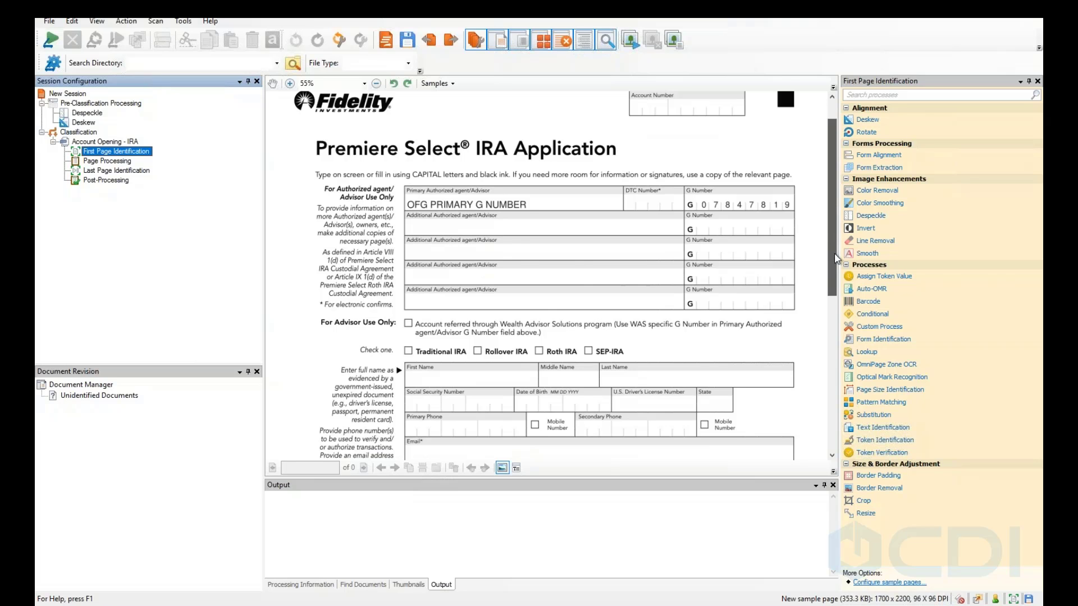
{"action": "scroll", "coordinate": [836, 259], "scroll_direction": "down", "scroll_amount": 5}
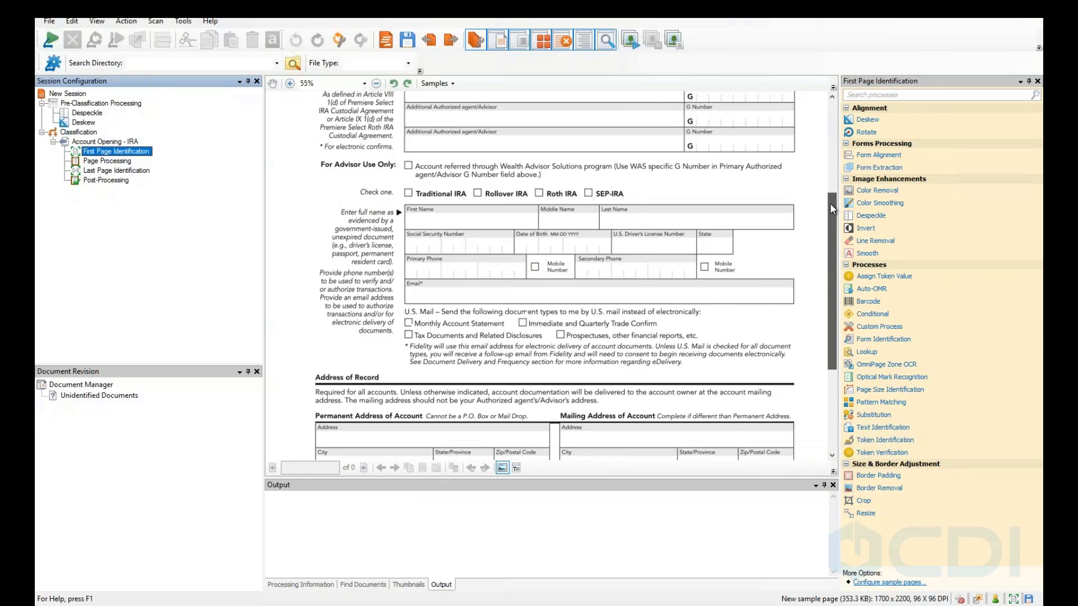
{"action": "scroll", "coordinate": [831, 208], "scroll_direction": "up", "scroll_amount": 1}
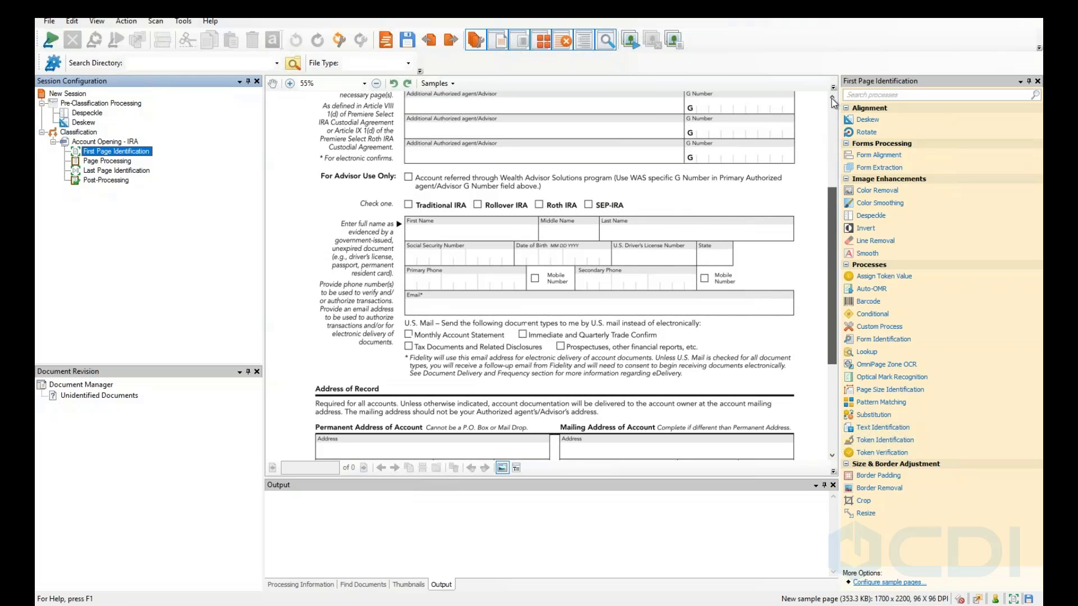
{"action": "scroll", "coordinate": [831, 97], "scroll_direction": "up", "scroll_amount": 5}
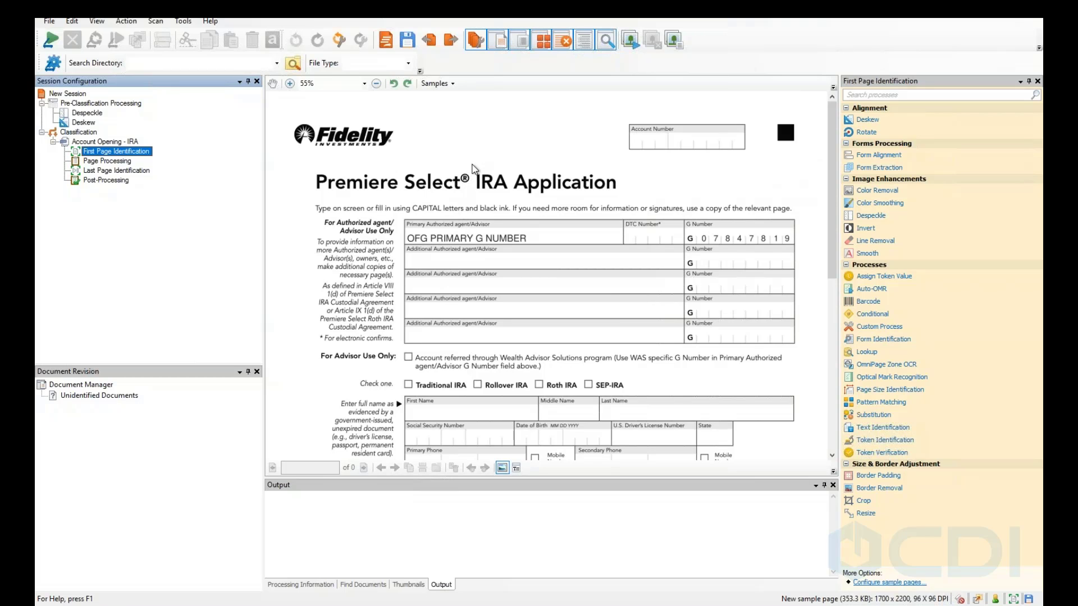
{"action": "left_click_drag", "start_coordinate": [476, 184], "coordinate": [635, 211]}
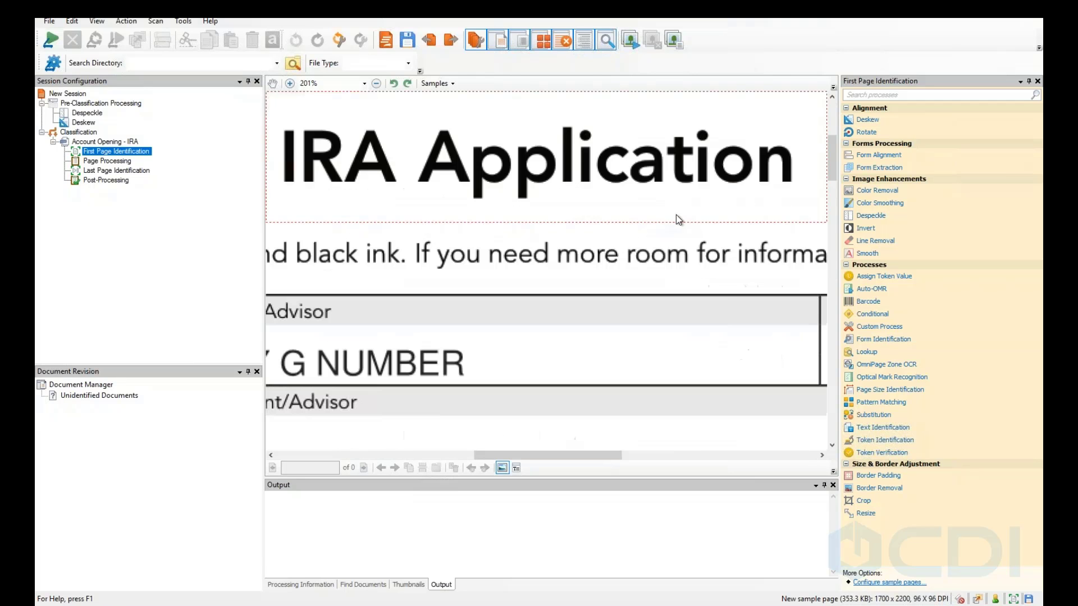
{"action": "scroll", "coordinate": [573, 209], "scroll_direction": "down", "scroll_amount": 4}
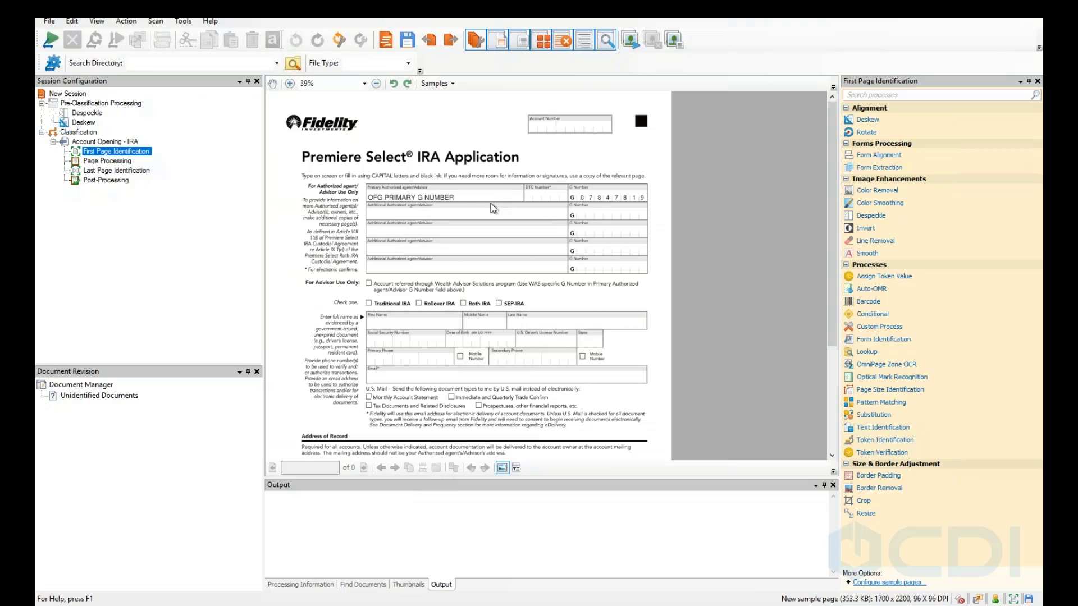
{"action": "scroll", "coordinate": [491, 204], "scroll_direction": "up", "scroll_amount": 1}
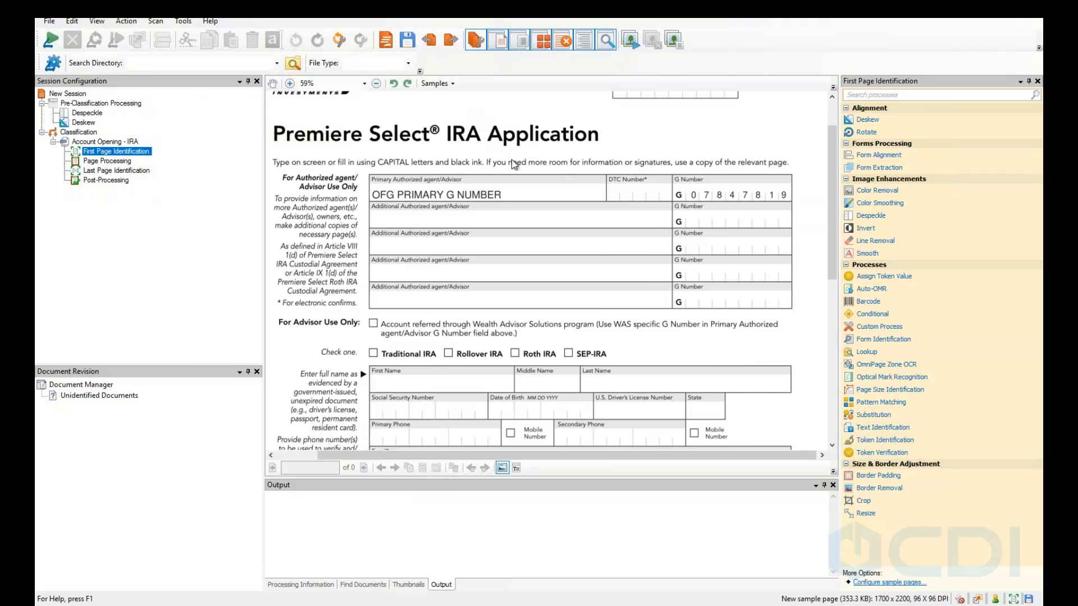
{"action": "scroll", "coordinate": [571, 185], "scroll_direction": "up", "scroll_amount": 1}
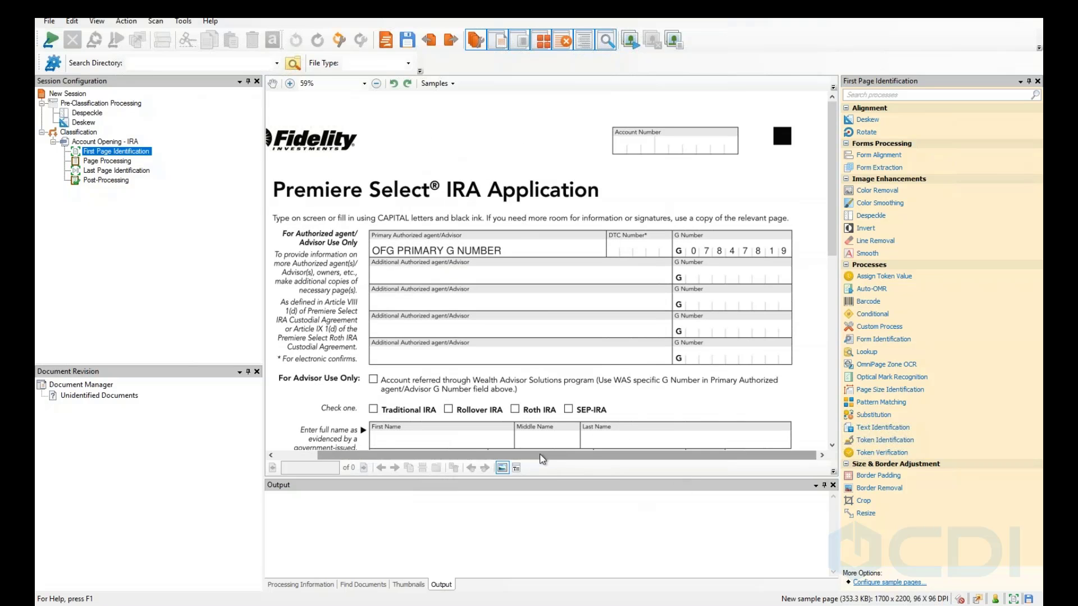
Show the Add Process options for First Page Identification.
{"action": "left_click_drag", "start_coordinate": [412, 457], "coordinate": [260, 390]}
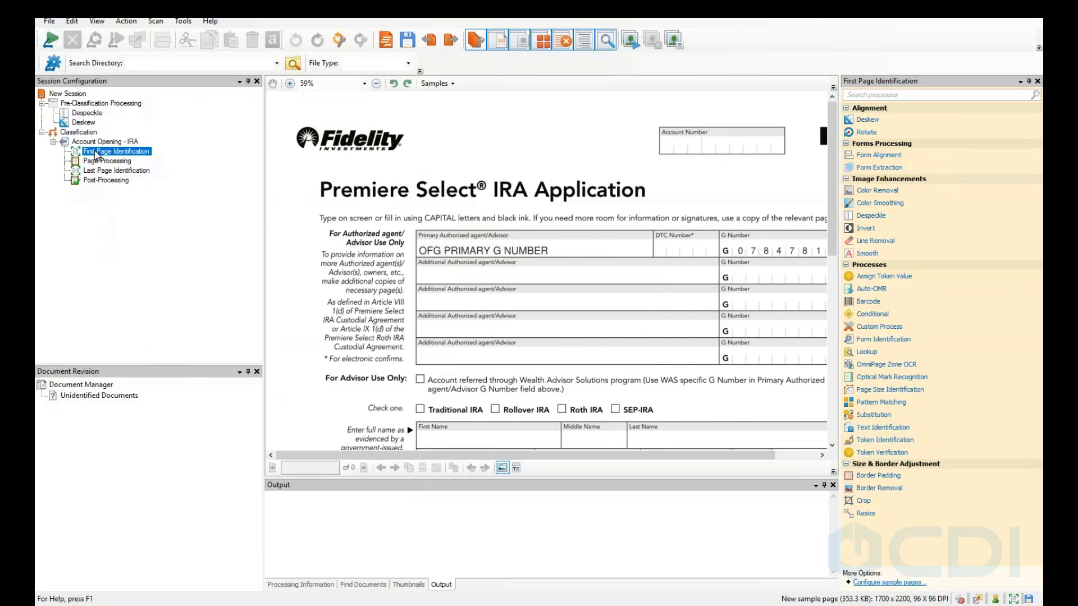
{"action": "right_click", "coordinate": [96, 152]}
{"action": "mouse_move", "coordinate": [146, 160]}
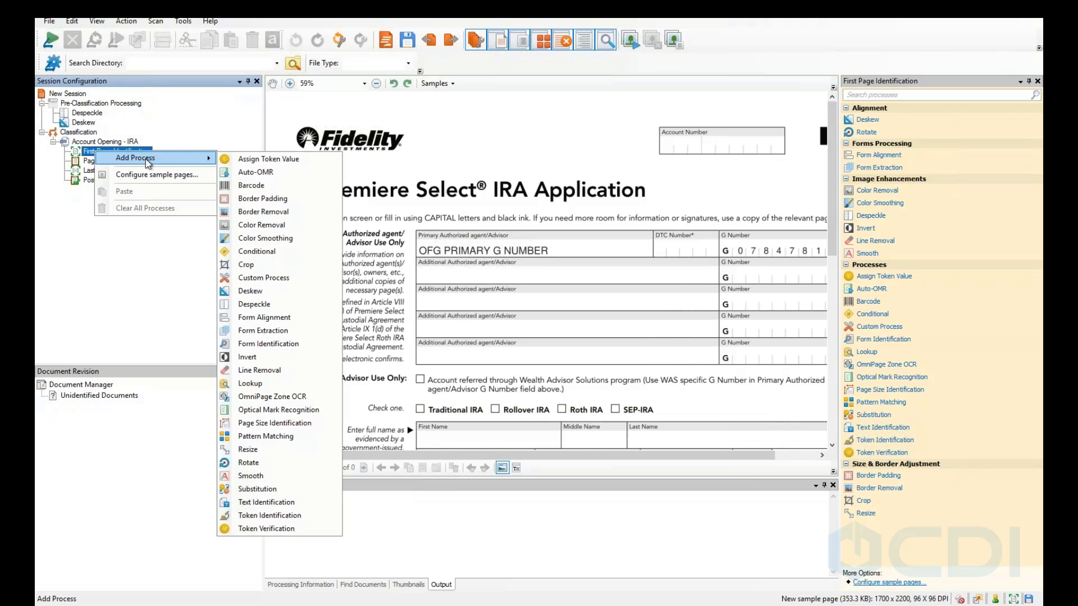
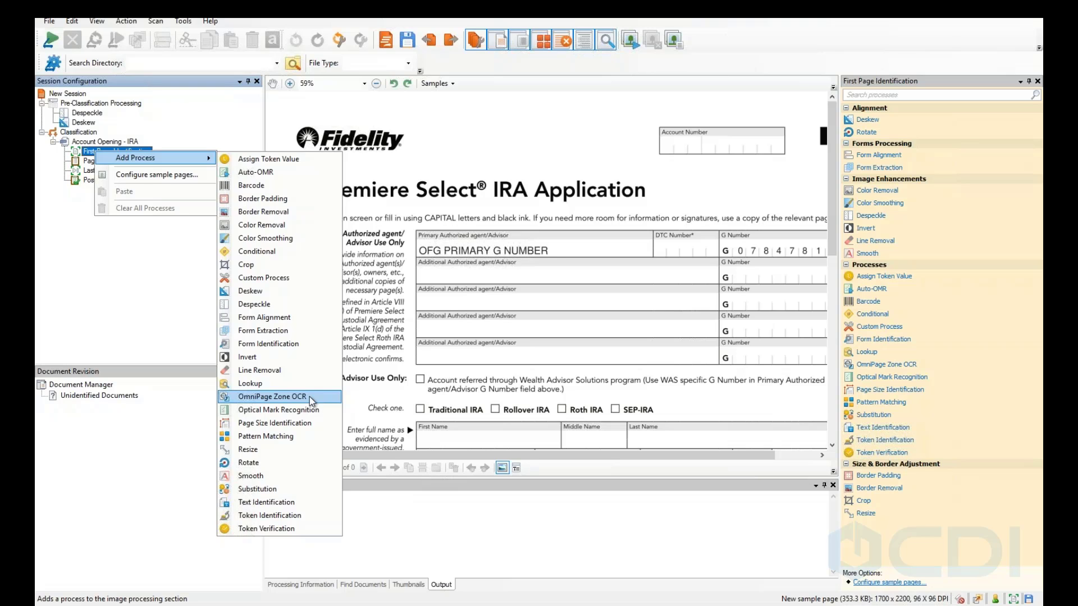
Add an OmniPage Zone OCR process under First Page Identification.
{"action": "left_click", "coordinate": [308, 397]}
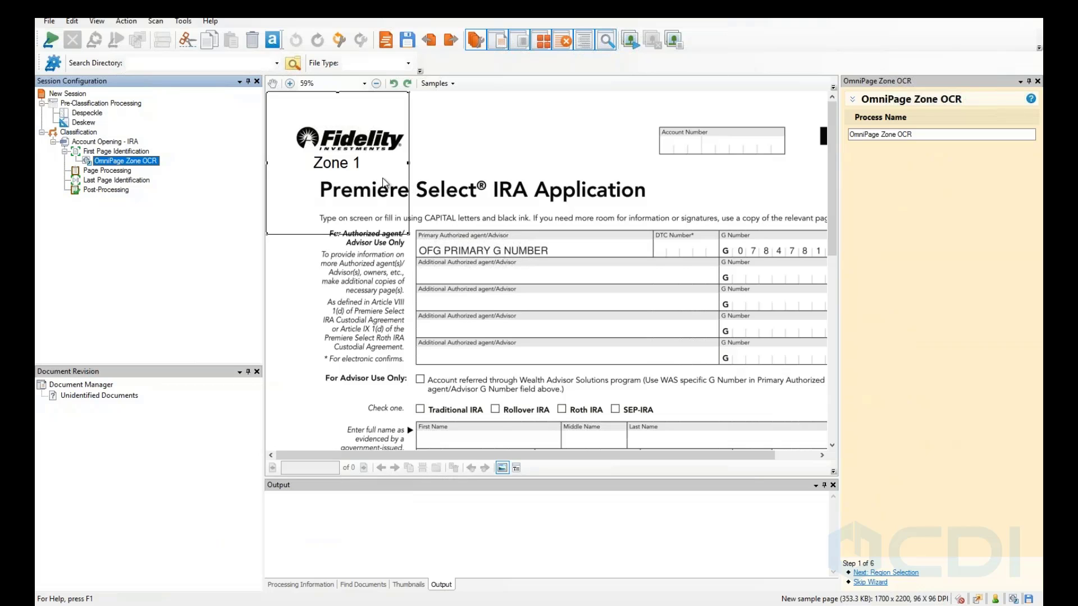
Fit Zone 1 over the form title and agent table (67, 405, 722, 1029 px), then go to Region Selection.
{"action": "mouse_move", "coordinate": [335, 150]}
{"action": "left_mouse_down"}
{"action": "mouse_move", "coordinate": [461, 208]}
{"action": "mouse_move", "coordinate": [467, 198]}
{"action": "mouse_move", "coordinate": [368, 193]}
{"action": "mouse_move", "coordinate": [348, 163]}
{"action": "left_mouse_up"}
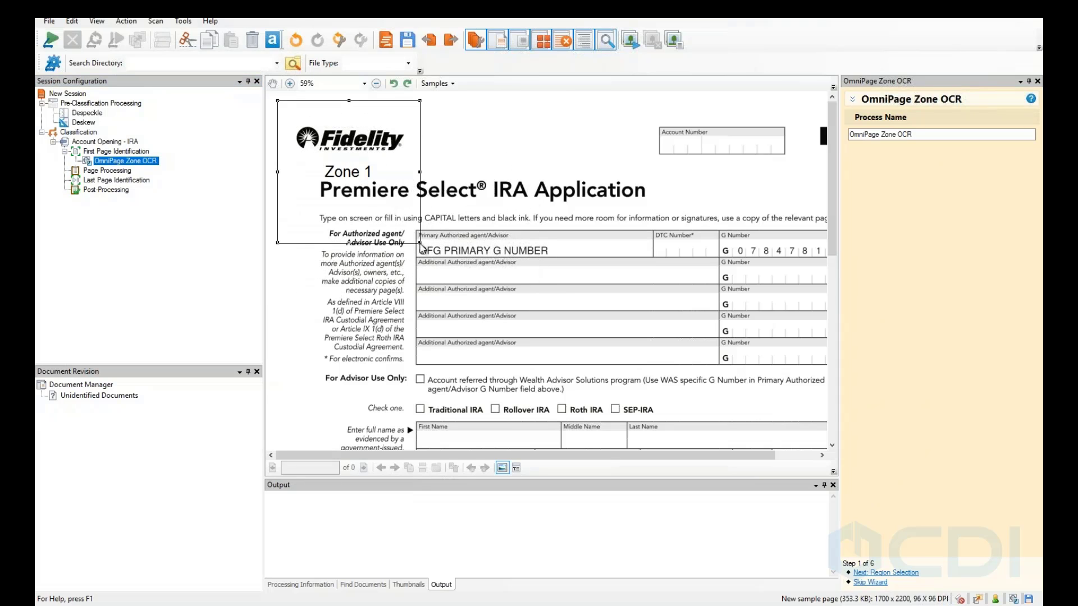
{"action": "left_click_drag", "start_coordinate": [418, 242], "coordinate": [621, 256]}
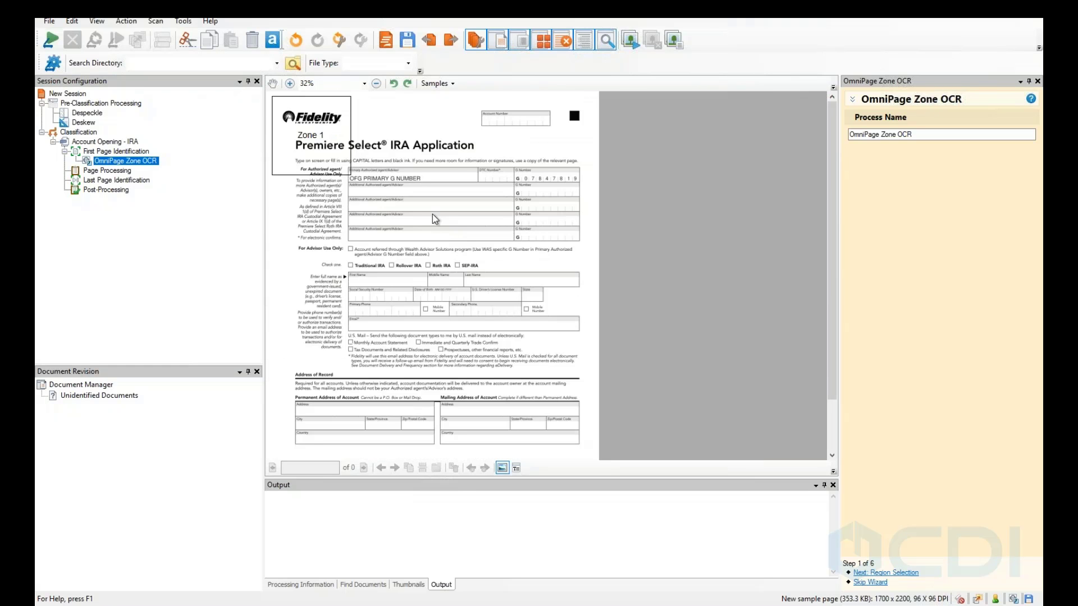
{"action": "scroll", "coordinate": [435, 219], "scroll_direction": "up", "scroll_amount": 3}
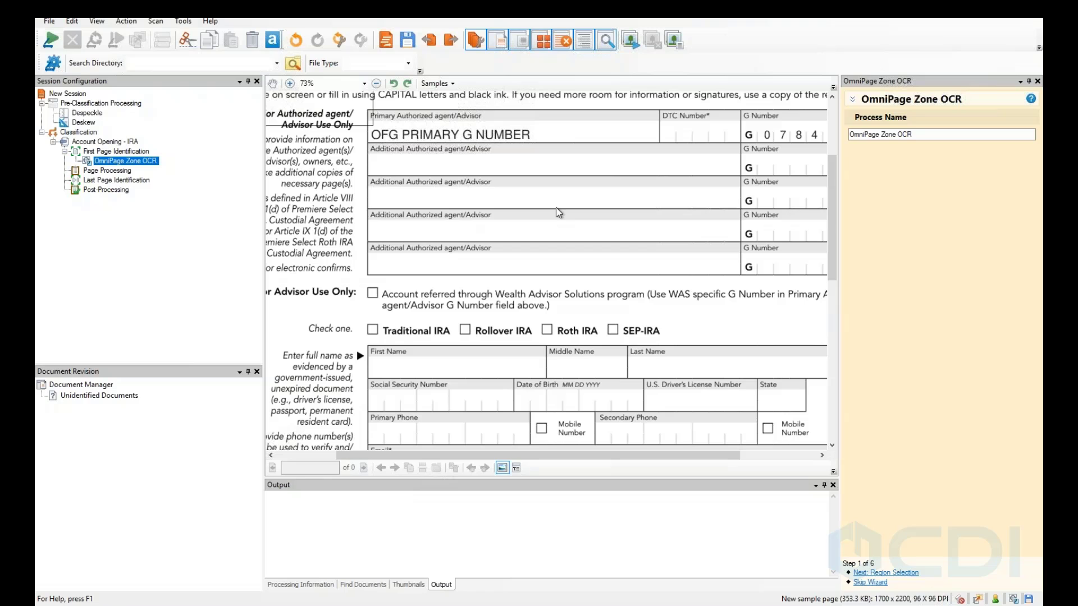
{"action": "scroll", "coordinate": [554, 208], "scroll_direction": "down", "scroll_amount": 3}
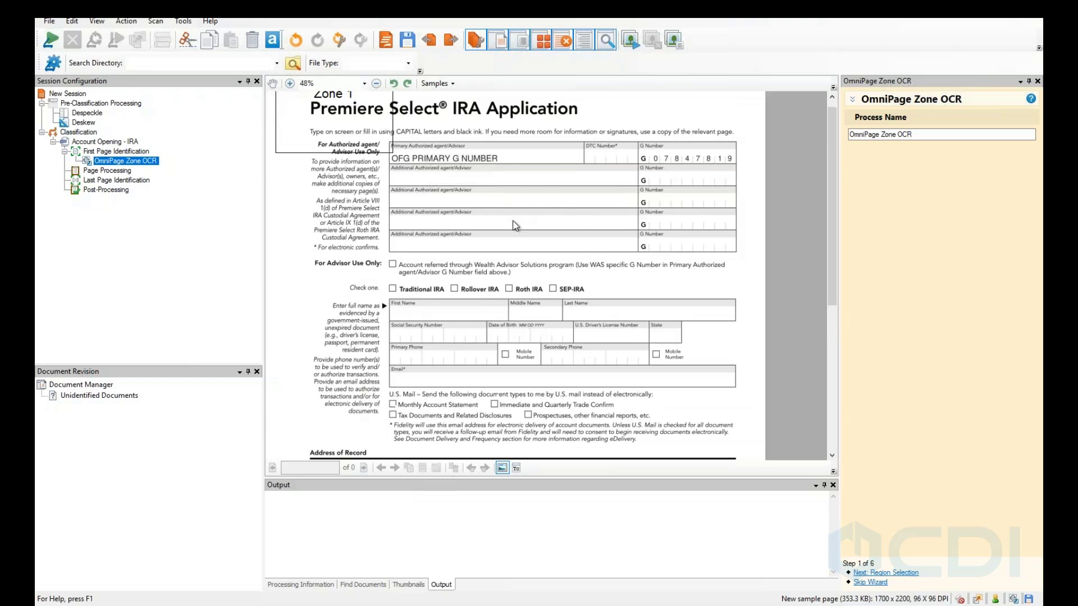
{"action": "scroll", "coordinate": [346, 187], "scroll_direction": "up", "scroll_amount": 2}
{"action": "left_click_drag", "start_coordinate": [345, 157], "coordinate": [427, 181]}
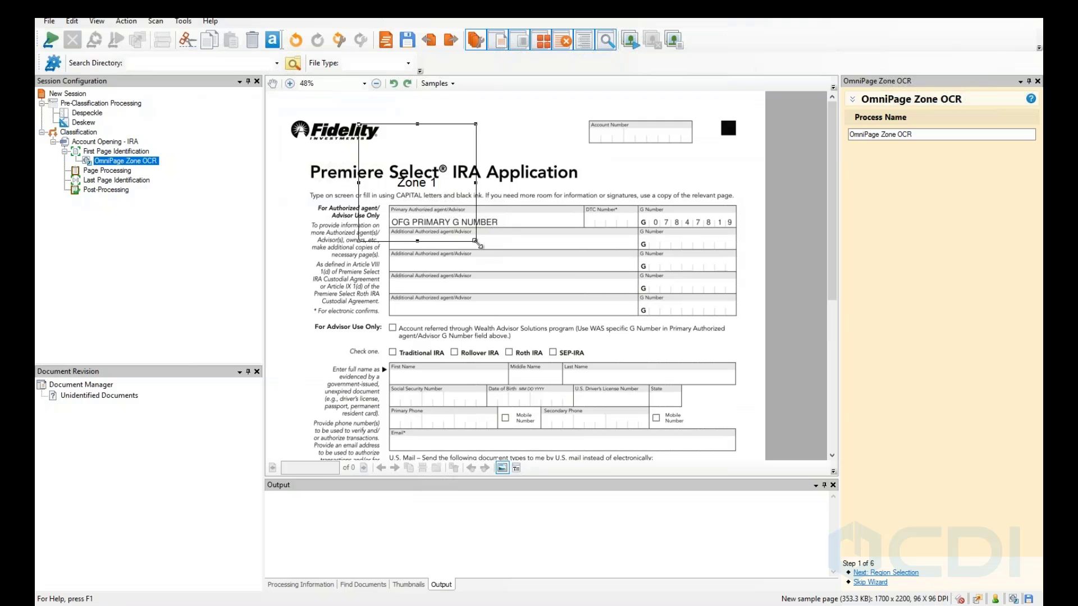
{"action": "left_click_drag", "start_coordinate": [476, 241], "coordinate": [635, 223]}
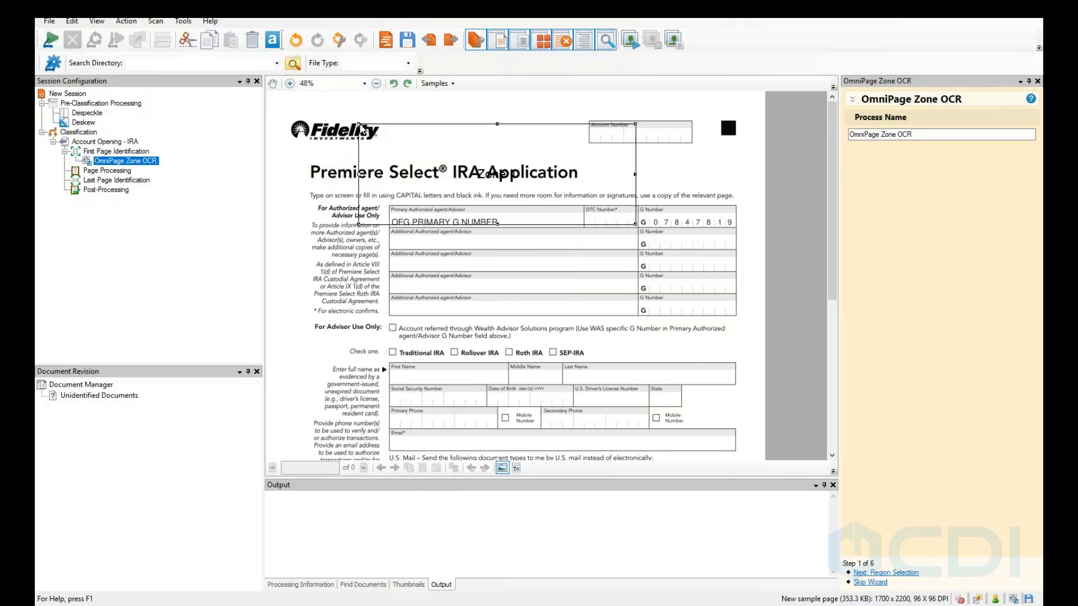
{"action": "left_click_drag", "start_coordinate": [364, 125], "coordinate": [446, 156]}
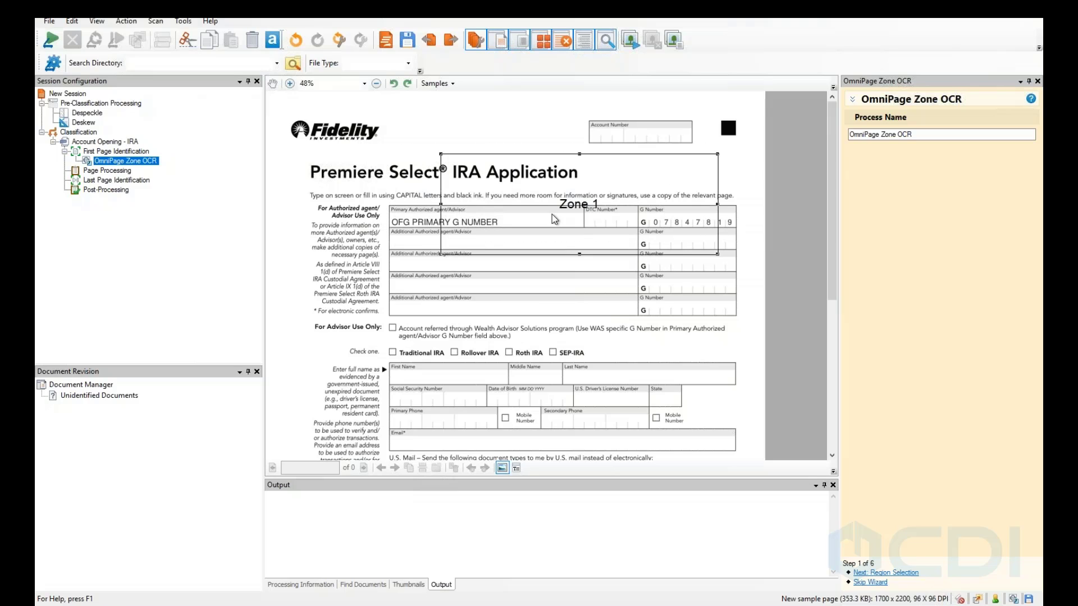
{"action": "left_click_drag", "start_coordinate": [719, 254], "coordinate": [587, 192]}
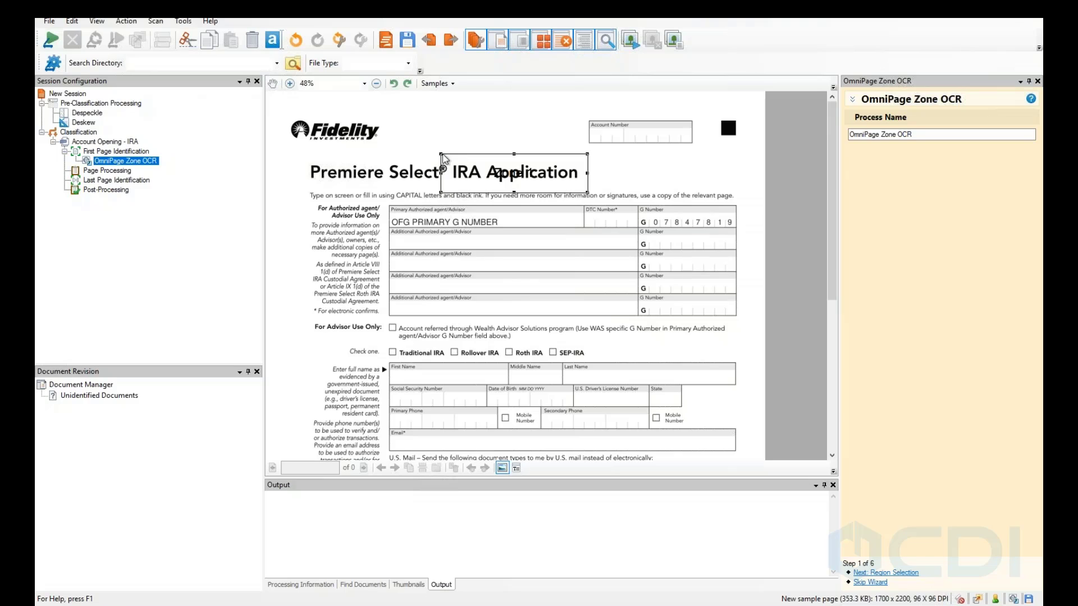
{"action": "left_click_drag", "start_coordinate": [406, 126], "coordinate": [385, 110]}
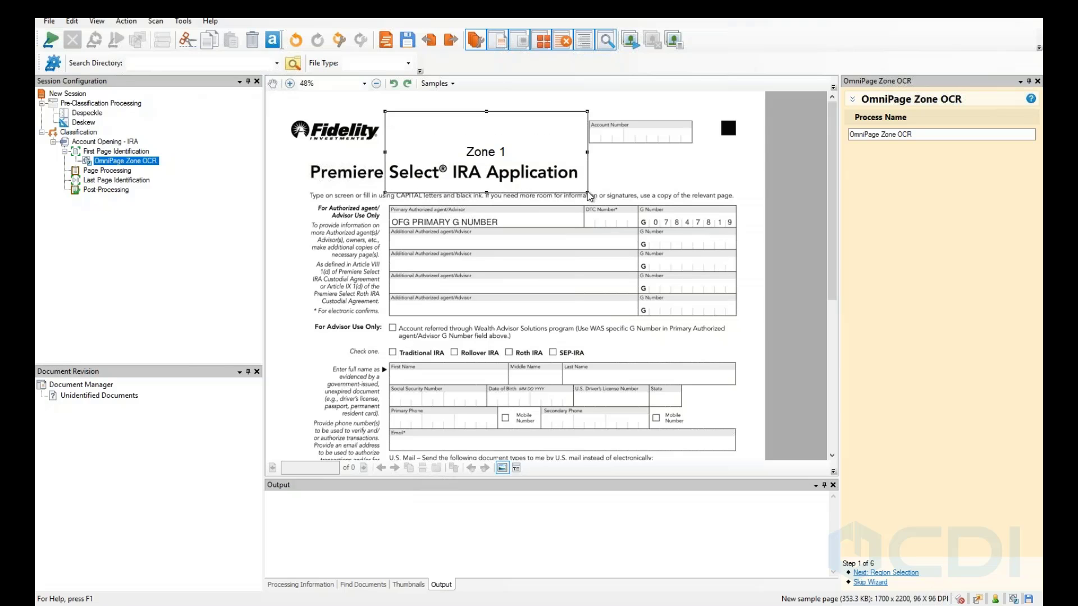
{"action": "left_click_drag", "start_coordinate": [588, 195], "coordinate": [688, 322]}
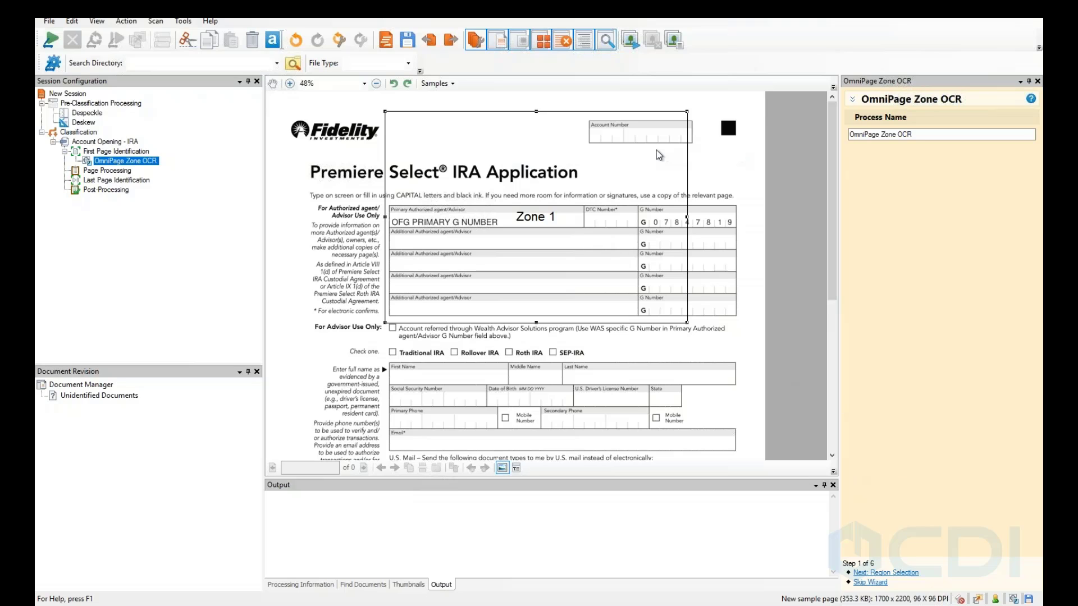
{"action": "left_click", "coordinate": [887, 574]}
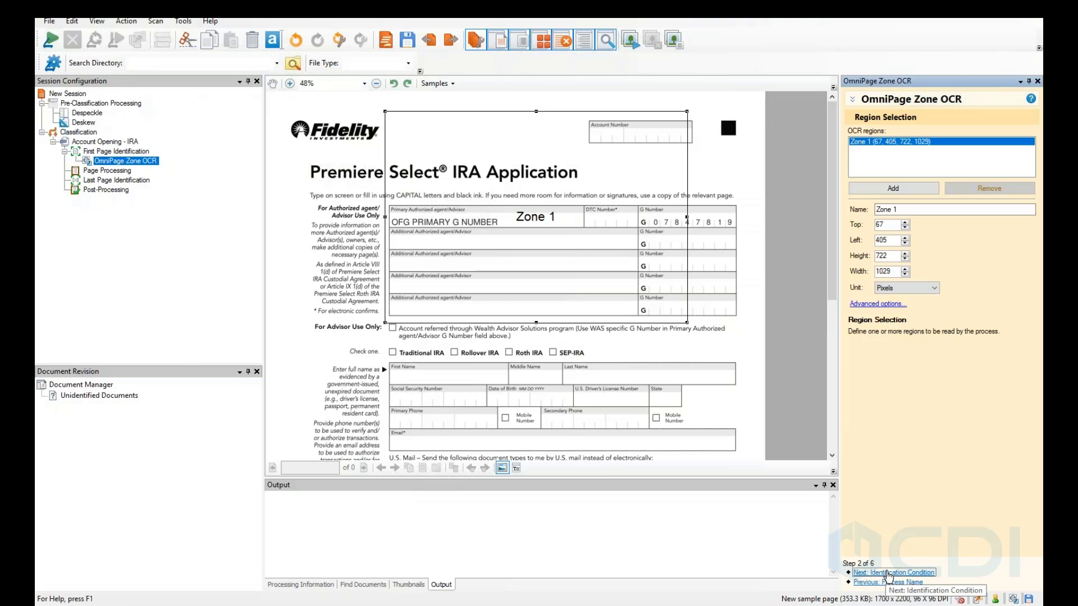
Name the region ID_1, leave Advanced options unchanged, and advance to Identification Condition.
{"action": "left_click", "coordinate": [929, 209]}
{"action": "type", "text": "ID"}
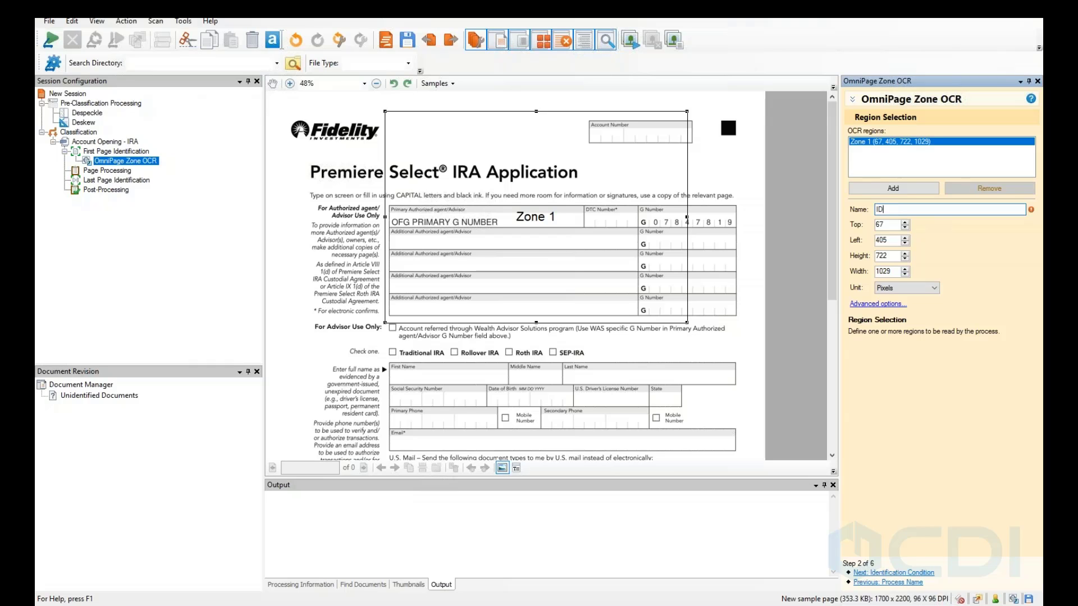
{"action": "type", "text": "_1"}
{"action": "left_click", "coordinate": [879, 304]}
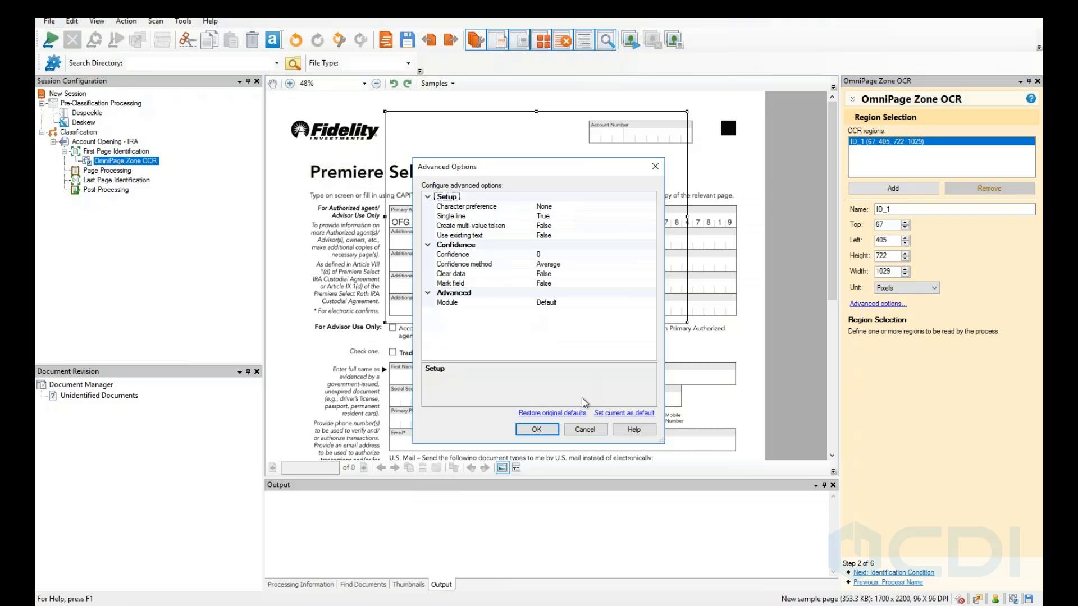
{"action": "left_click", "coordinate": [585, 430]}
{"action": "left_click", "coordinate": [872, 573]}
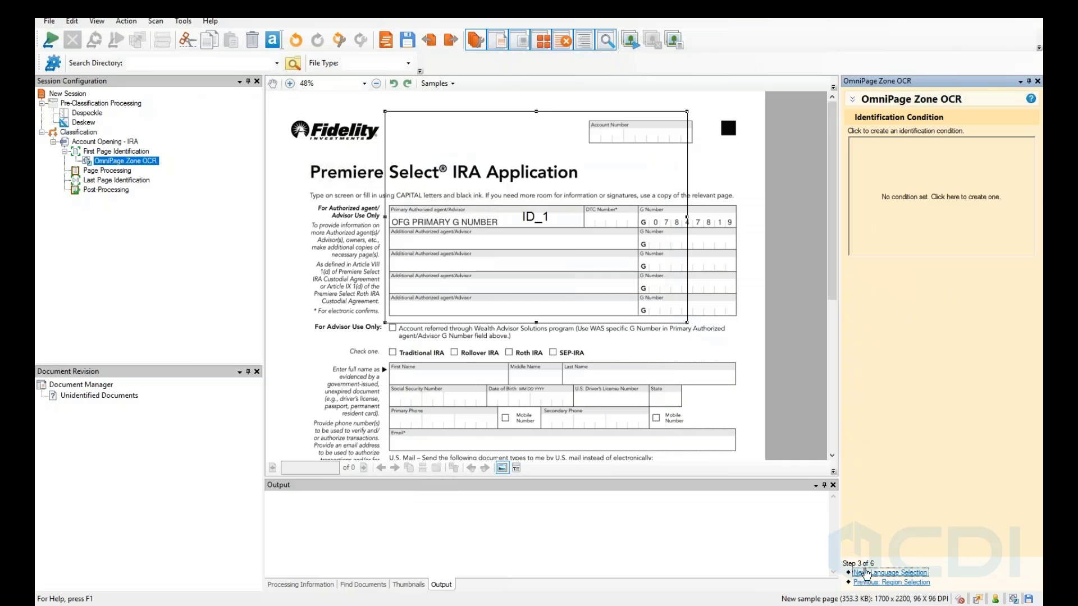
Set the identification condition to ID_1 contains 'IRA Application', then select Page Processing.
{"action": "left_click", "coordinate": [859, 228]}
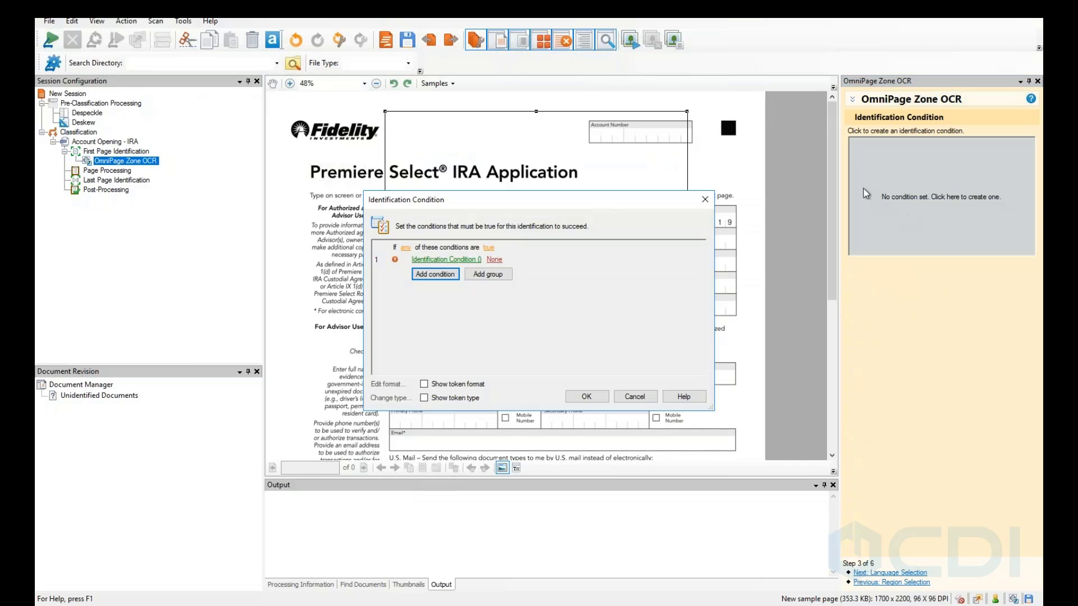
{"action": "left_click", "coordinate": [435, 261]}
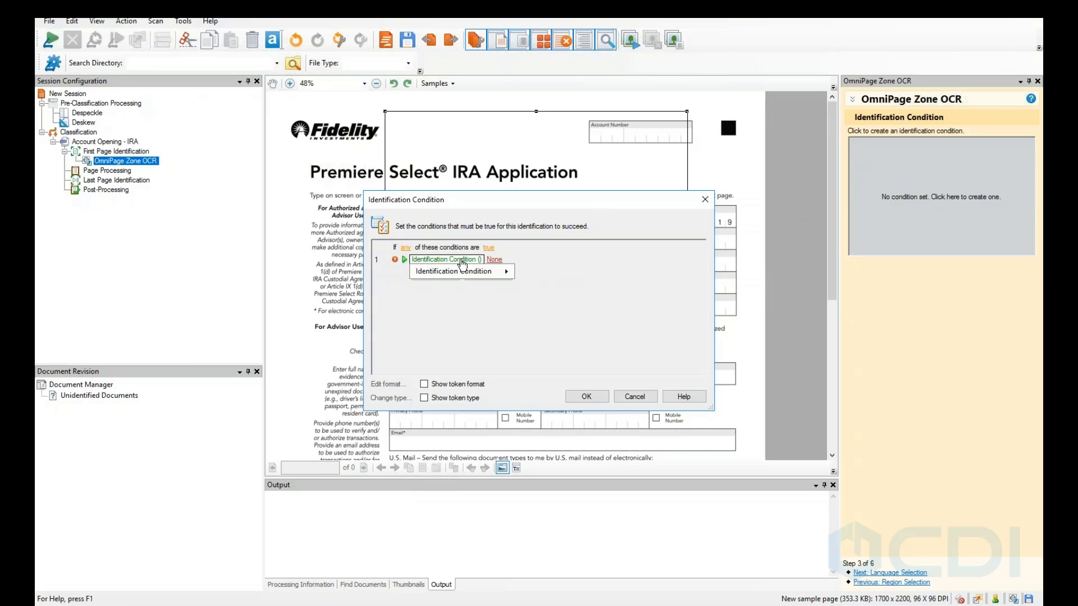
{"action": "mouse_move", "coordinate": [459, 272]}
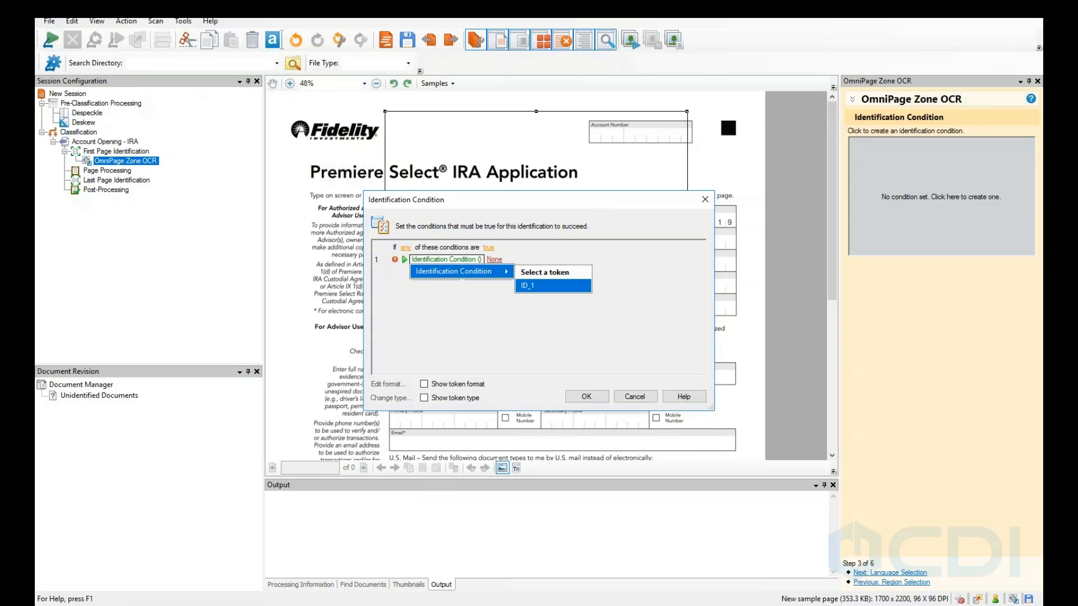
{"action": "left_click", "coordinate": [540, 291]}
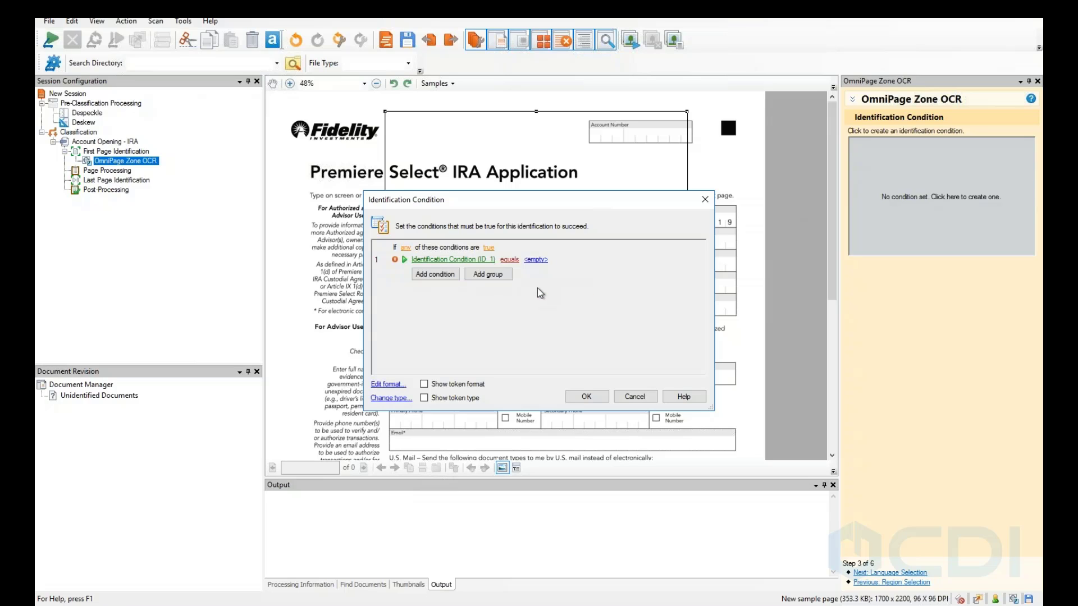
{"action": "left_click", "coordinate": [511, 260]}
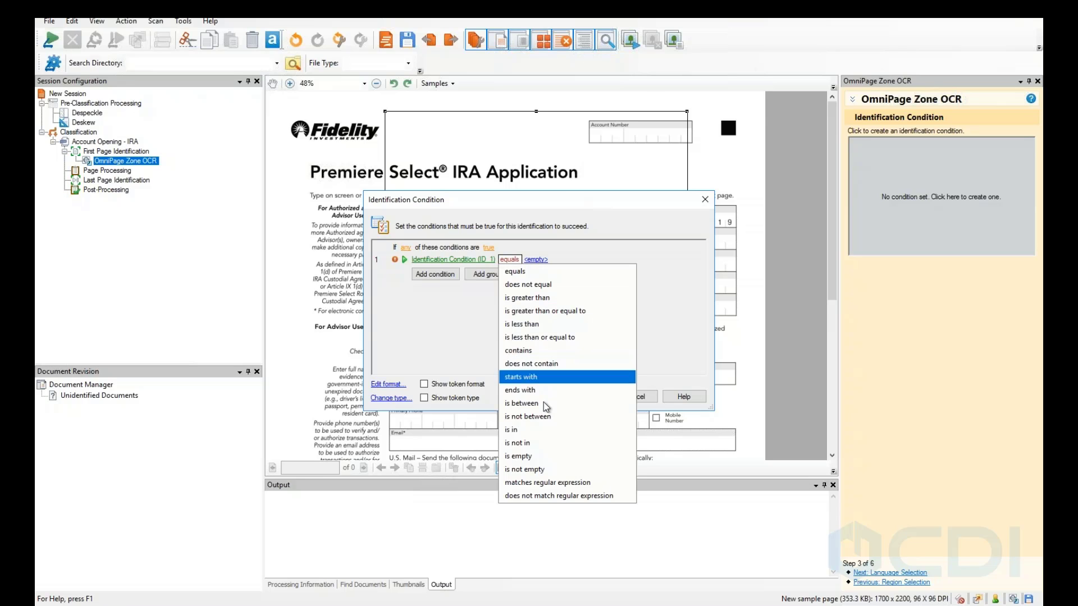
{"action": "left_click", "coordinate": [536, 350]}
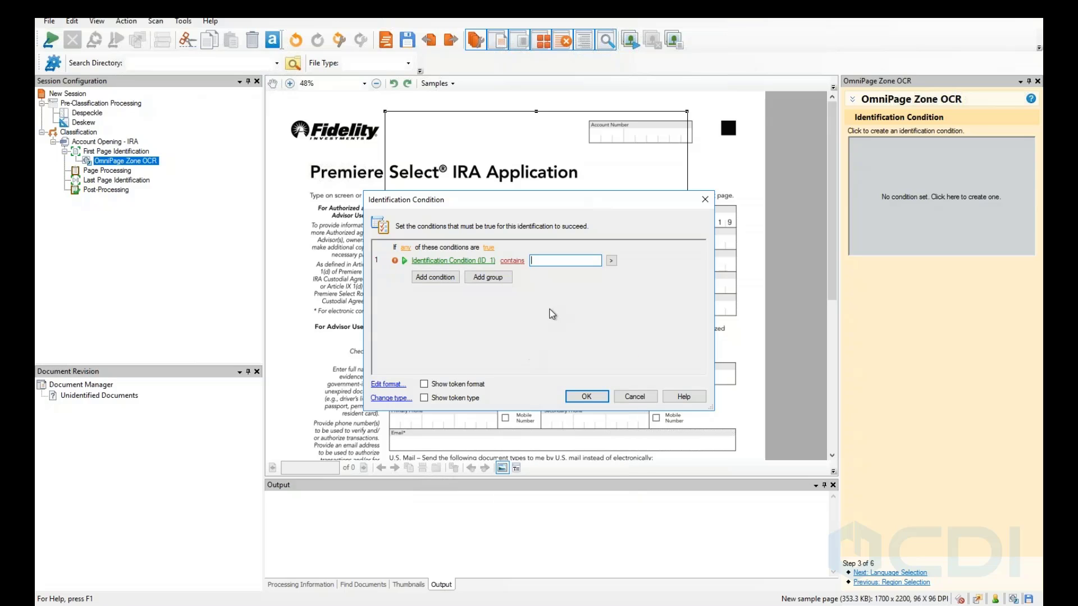
{"action": "type", "text": "IRA Application"}
{"action": "left_click", "coordinate": [574, 396]}
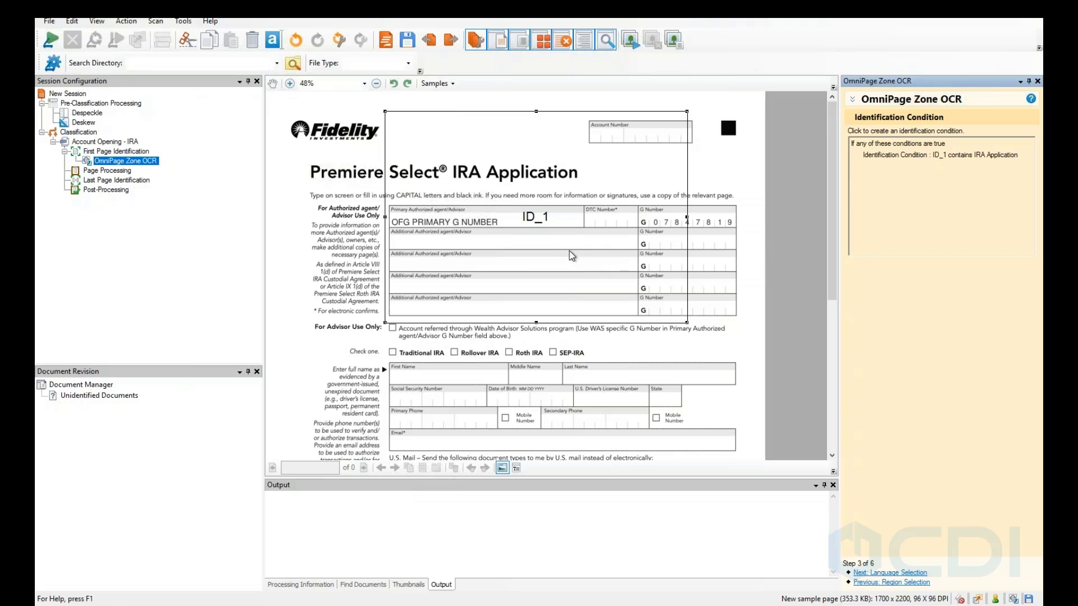
{"action": "left_click", "coordinate": [96, 172]}
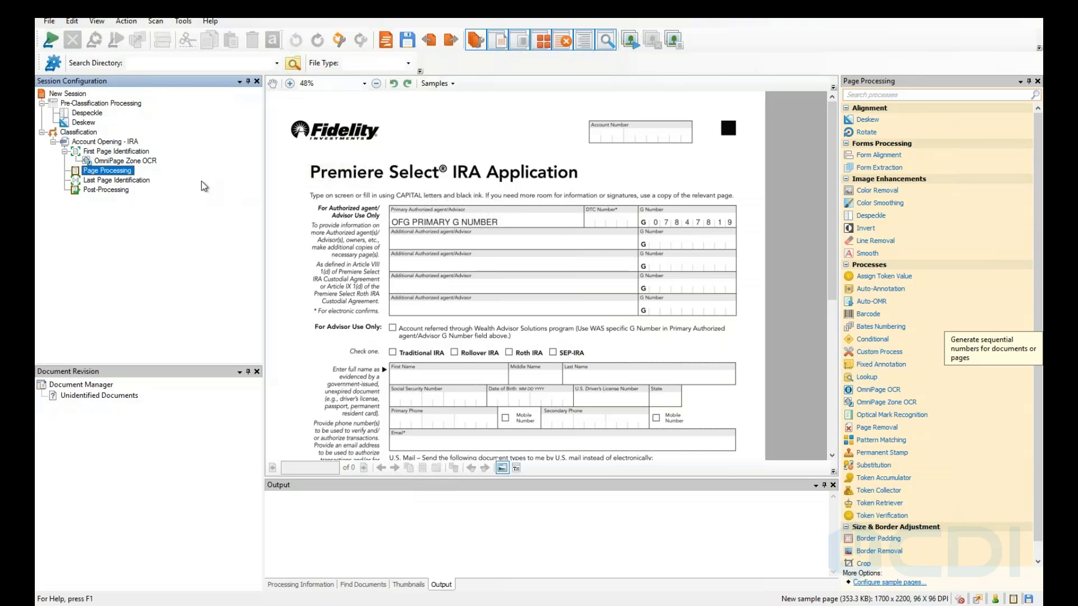
Add a second OmniPage Zone OCR process to the Page Processing stage.
{"action": "left_click", "coordinate": [111, 178]}
{"action": "right_click", "coordinate": [108, 170]}
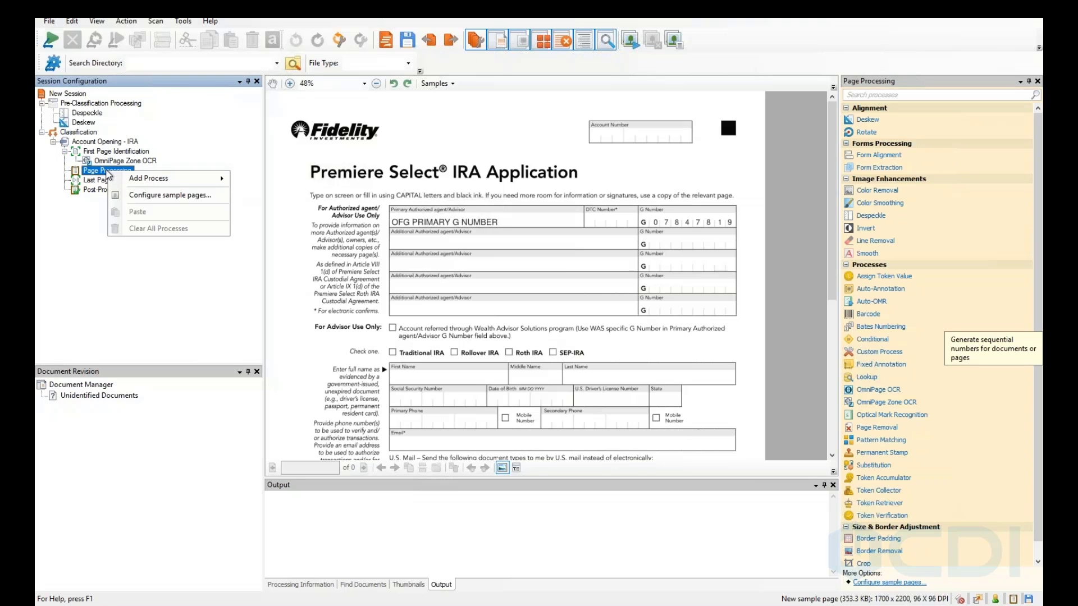
{"action": "mouse_move", "coordinate": [146, 179]}
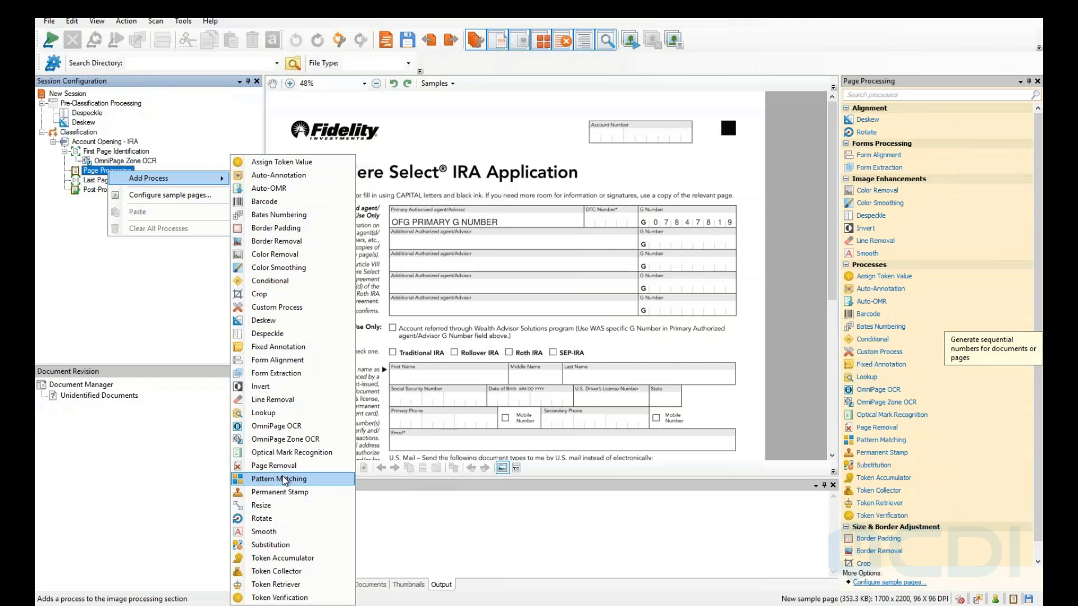
{"action": "left_click", "coordinate": [279, 441]}
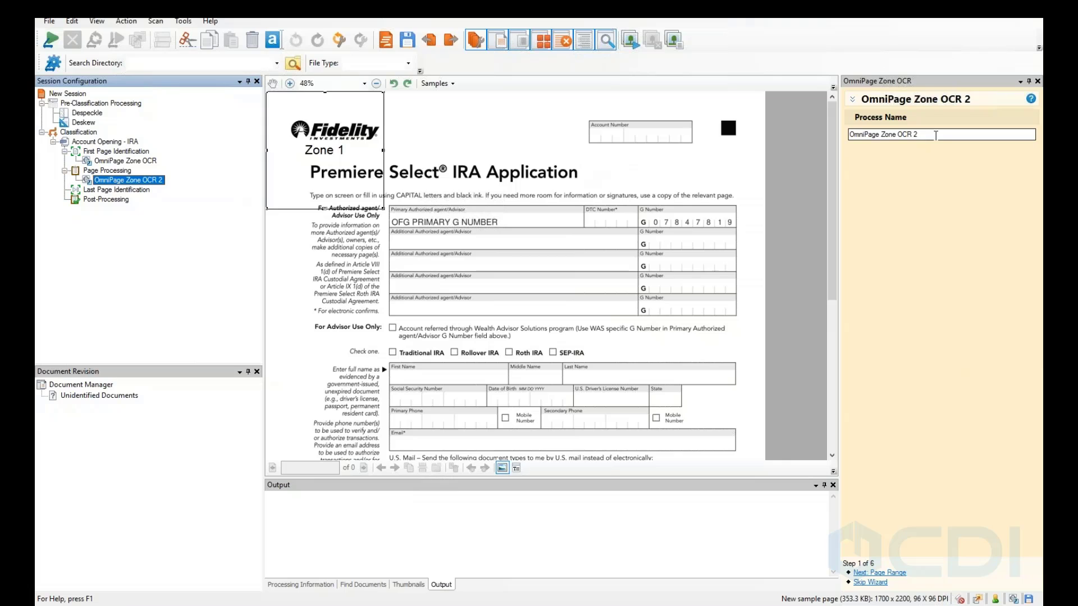
Rename OmniPage Zone OCR 2 to ZONES and OmniPage Zone OCR to PAGE ID.
{"action": "left_click_drag", "start_coordinate": [927, 134], "coordinate": [745, 142]}
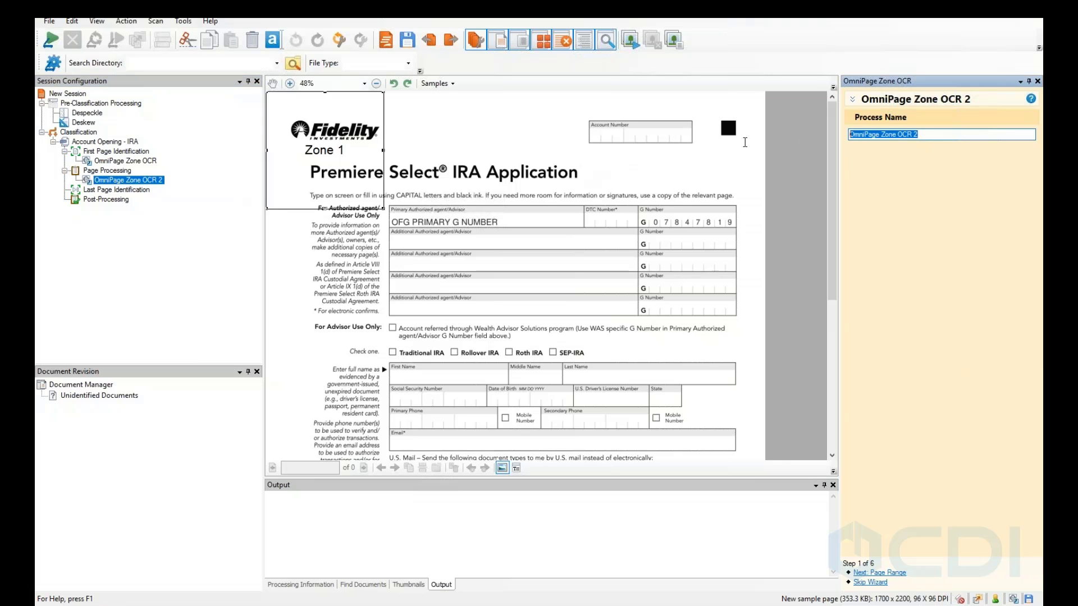
{"action": "type", "text": "ZONES"}
{"action": "left_click", "coordinate": [354, 231]}
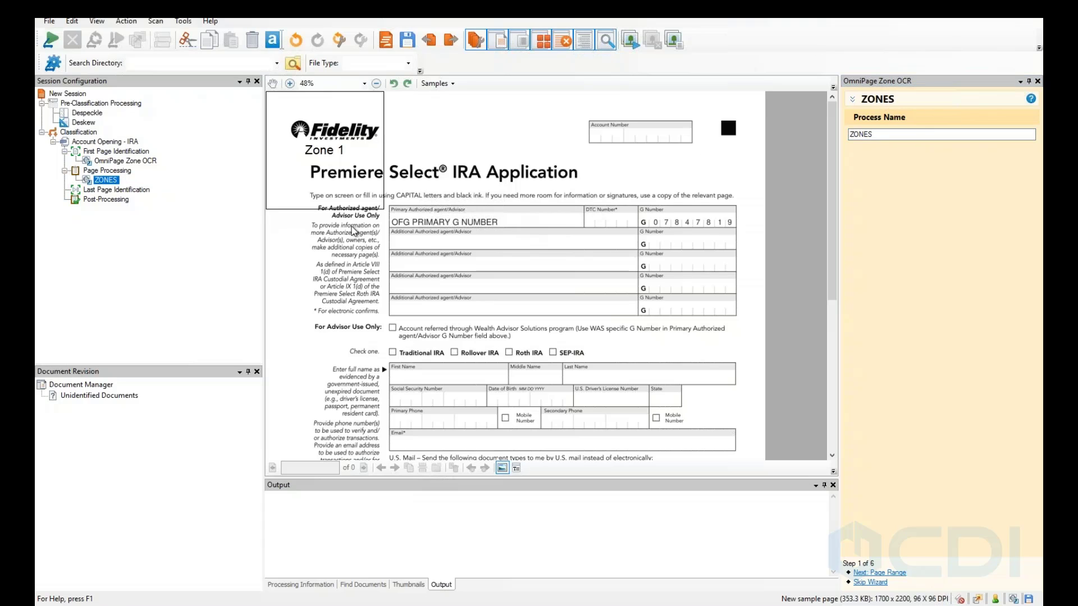
{"action": "left_click", "coordinate": [112, 161]}
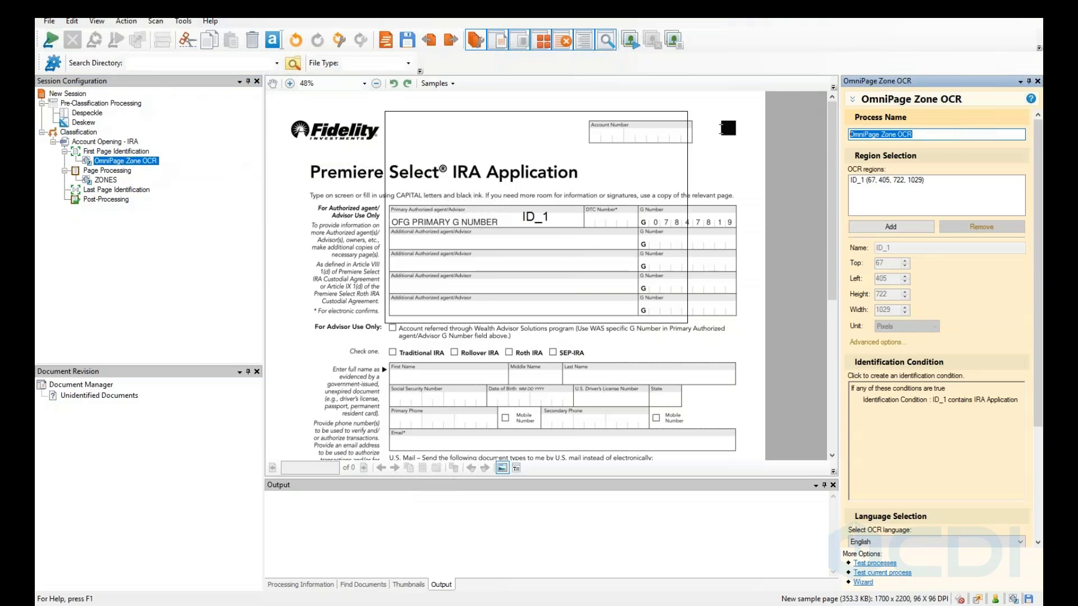
{"action": "type", "text": "PAD"}
{"action": "type", "text": "E ID"}
{"action": "left_click", "coordinate": [322, 245]}
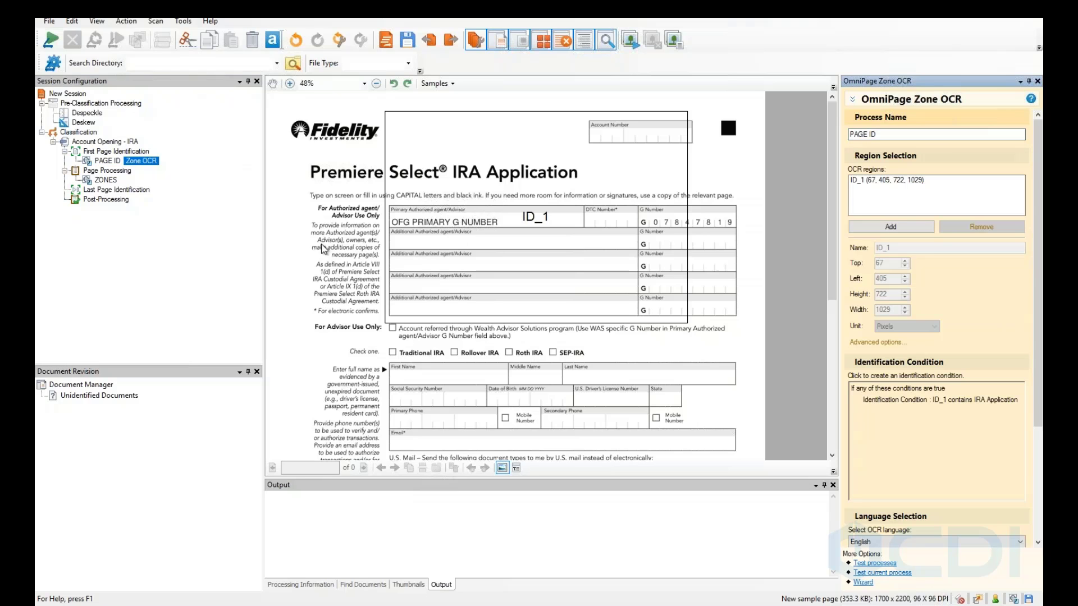
{"action": "left_click", "coordinate": [105, 180]}
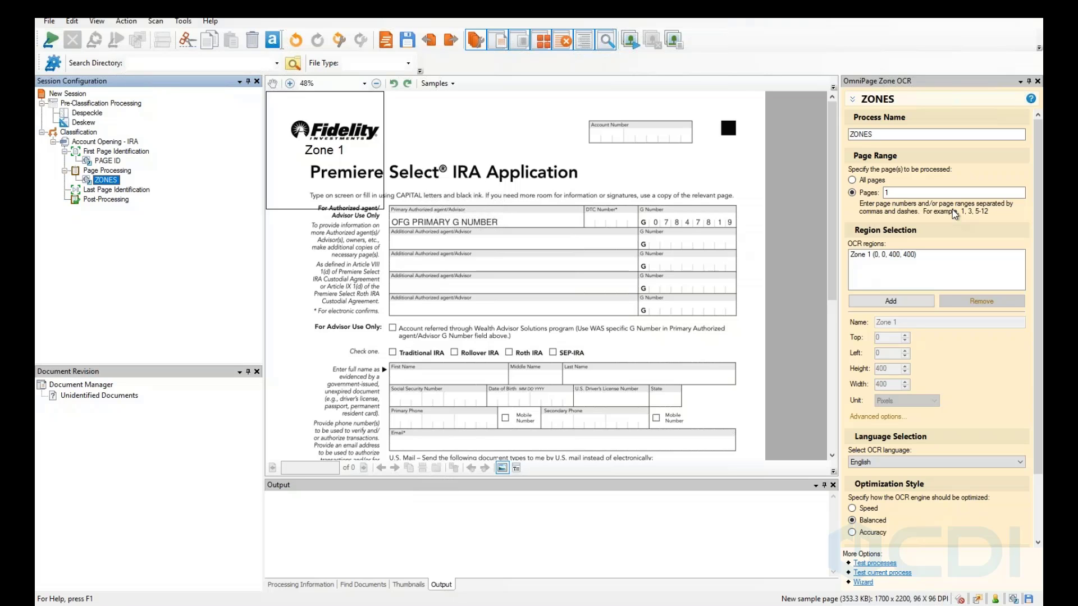
Move and resize Zone 1 to cover the form's First Name box.
{"action": "left_click", "coordinate": [316, 194]}
{"action": "left_click_drag", "start_coordinate": [334, 189], "coordinate": [350, 226]}
{"action": "right_click", "coordinate": [350, 226]}
{"action": "left_click", "coordinate": [456, 125]}
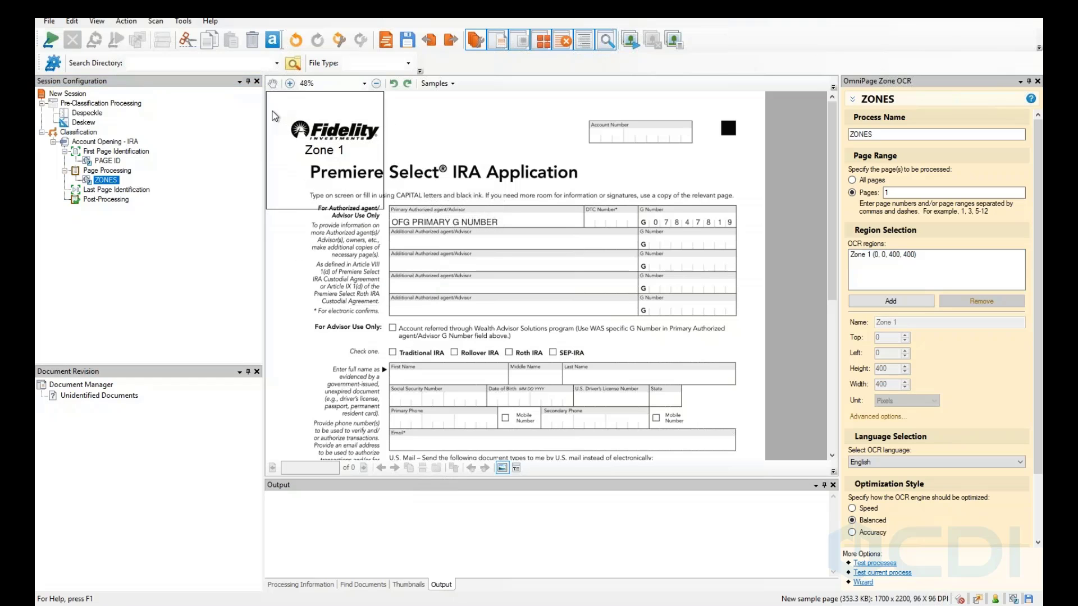
{"action": "left_click", "coordinate": [287, 130]}
{"action": "left_click_drag", "start_coordinate": [287, 130], "coordinate": [410, 380]}
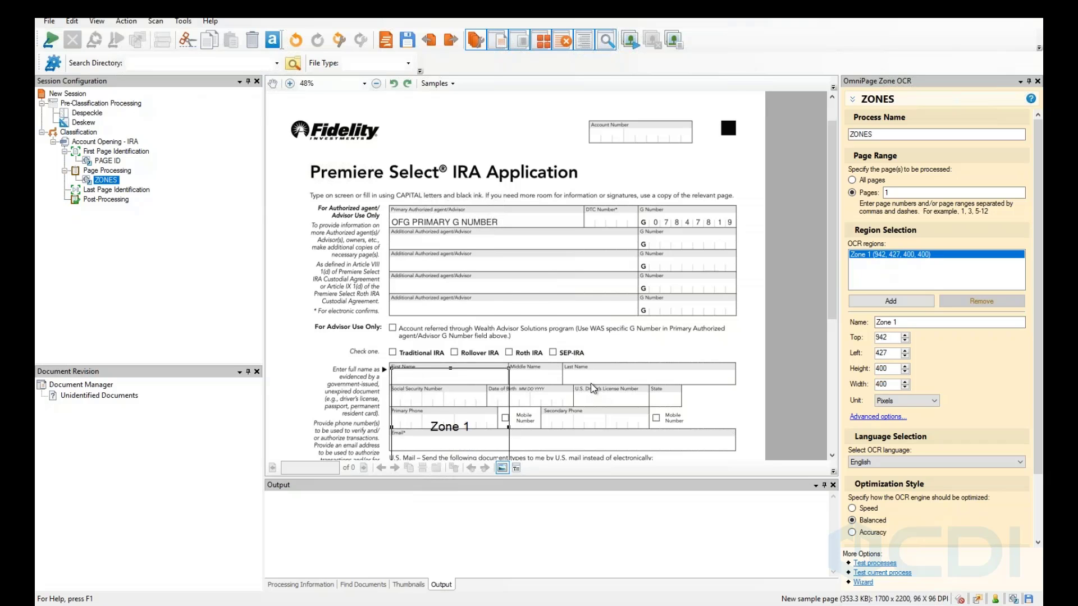
{"action": "scroll", "coordinate": [533, 458], "scroll_direction": "down", "scroll_amount": 1}
{"action": "left_click_drag", "start_coordinate": [509, 449], "coordinate": [387, 340]}
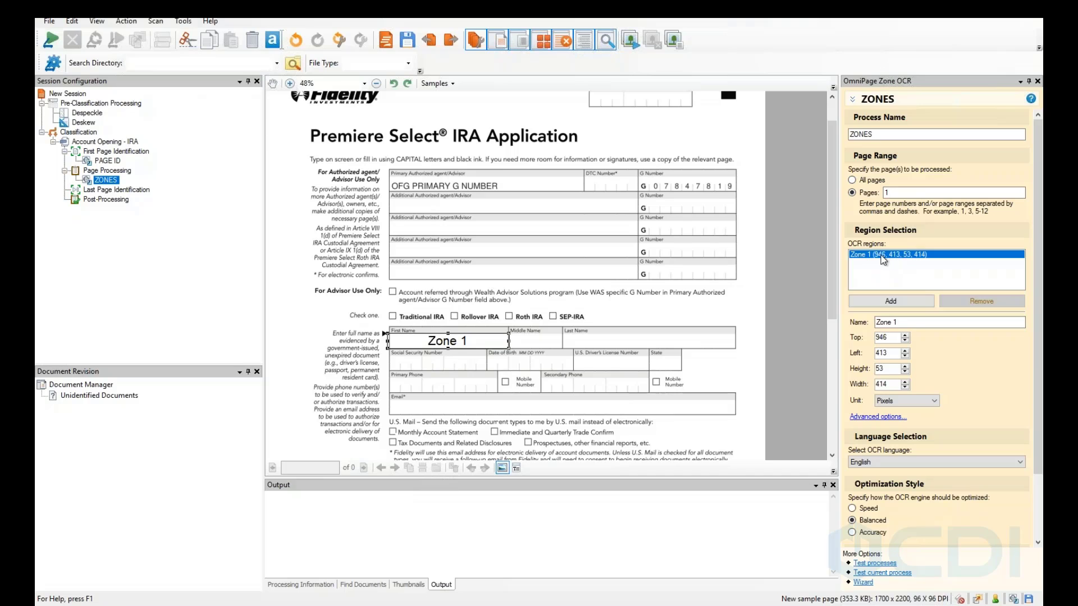
Name the zone First Name and nudge its edge, giving 43, 24.88, 2.41, 23.76 percent.
{"action": "left_click", "coordinate": [907, 323]}
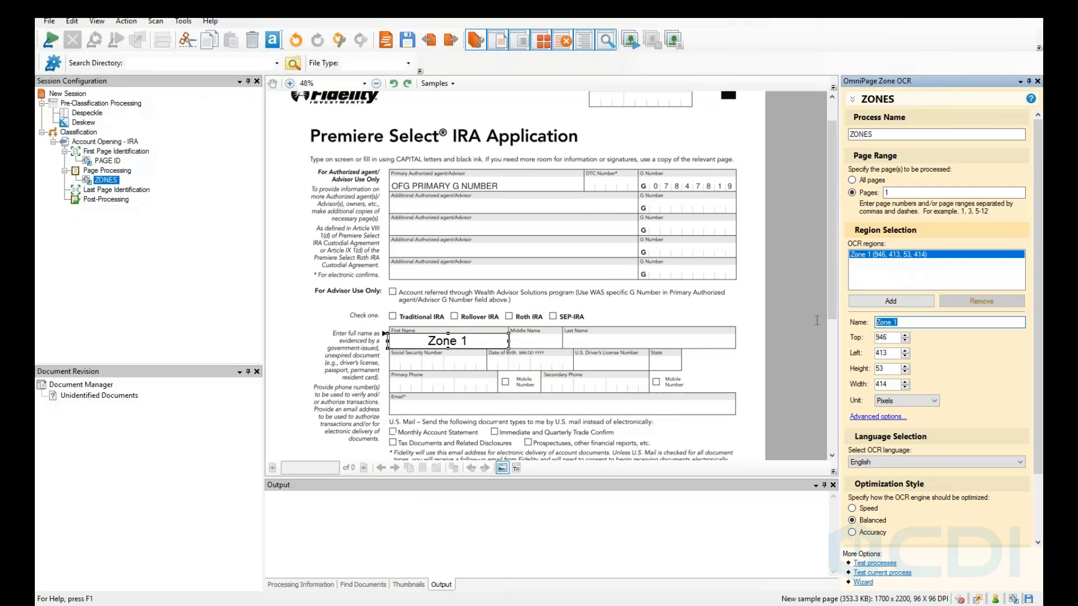
{"action": "type", "text": "First Name"}
{"action": "left_click", "coordinate": [391, 340]}
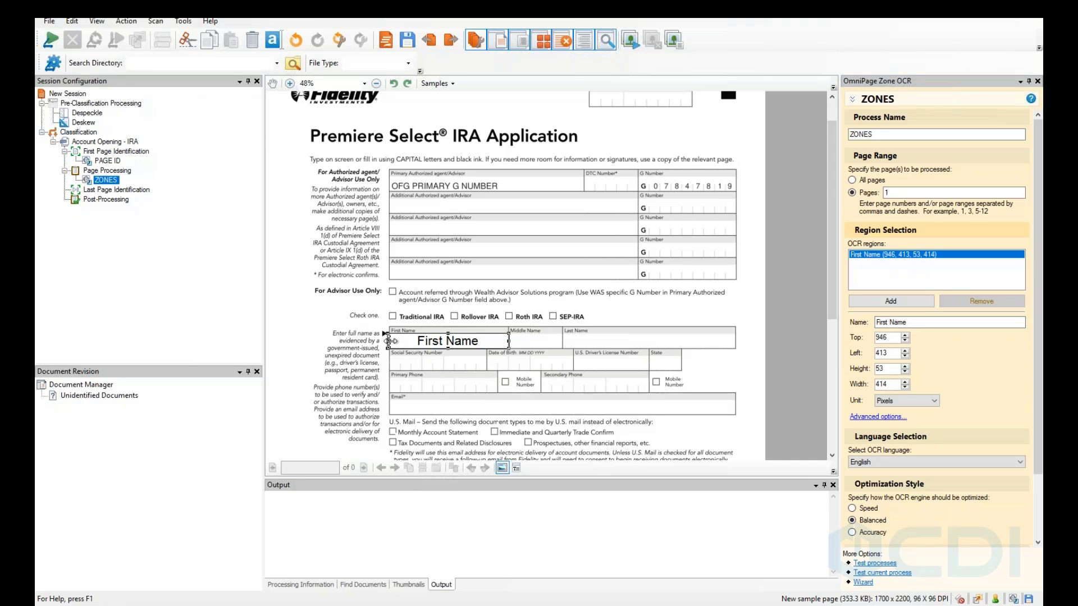
{"action": "left_click_drag", "start_coordinate": [387, 341], "coordinate": [391, 341]}
{"action": "scroll", "coordinate": [935, 403], "scroll_direction": "down", "scroll_amount": 1}
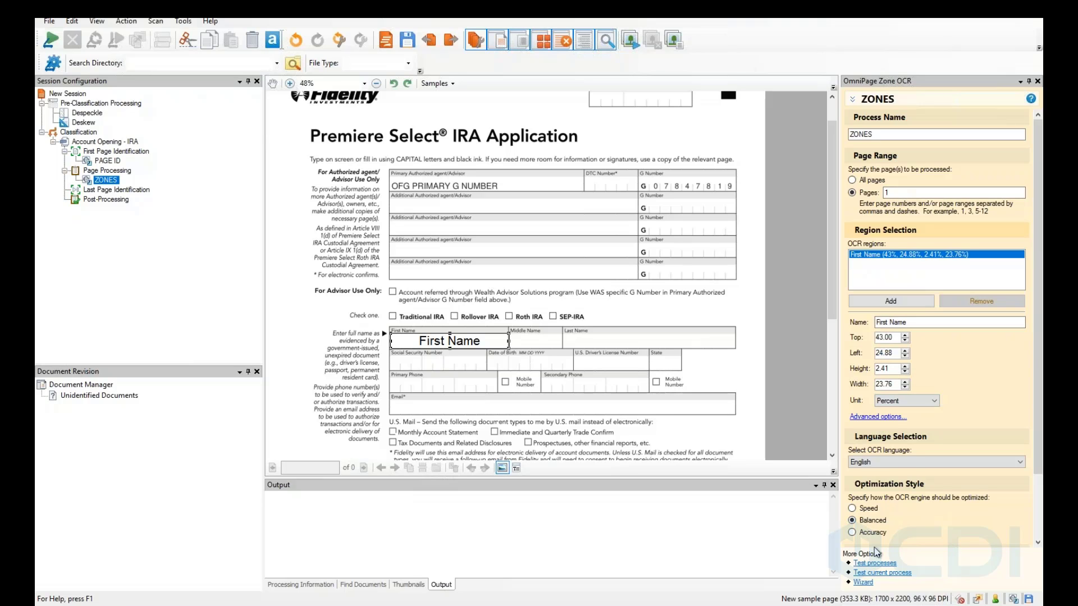
Test the First Name OCR, trim the zone width to 23.29 percent, and rerun the test.
{"action": "scroll", "coordinate": [921, 439], "scroll_direction": "down", "scroll_amount": 2}
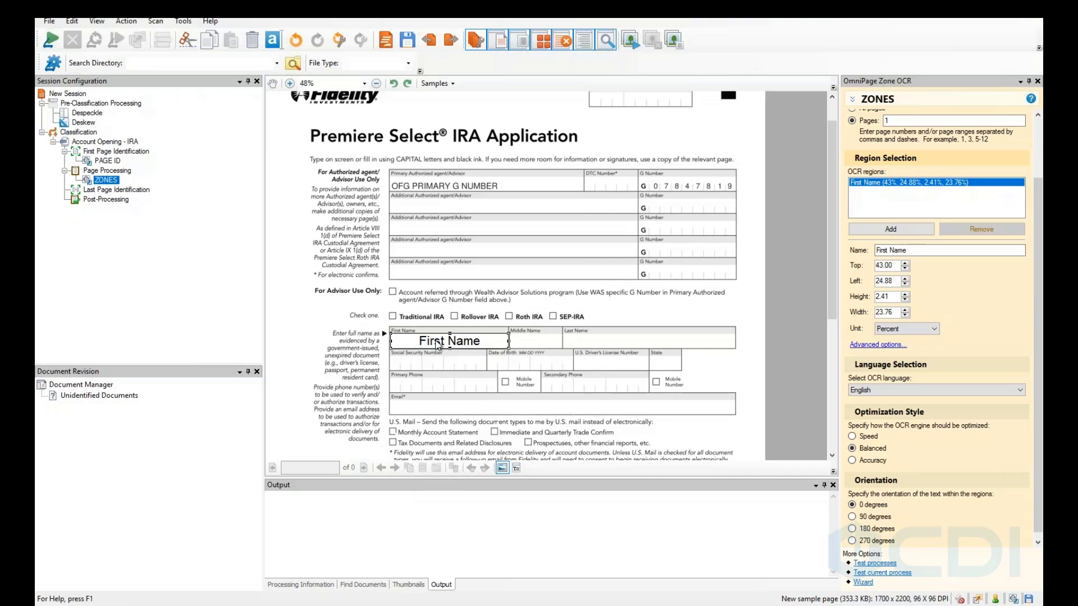
{"action": "left_click", "coordinate": [881, 564]}
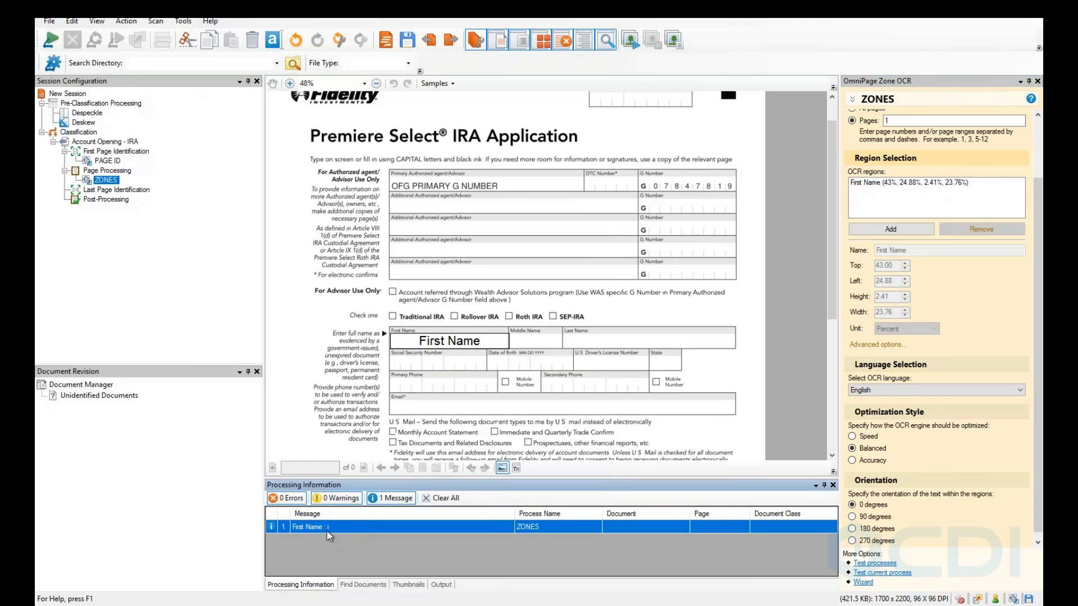
{"action": "left_click", "coordinate": [491, 349]}
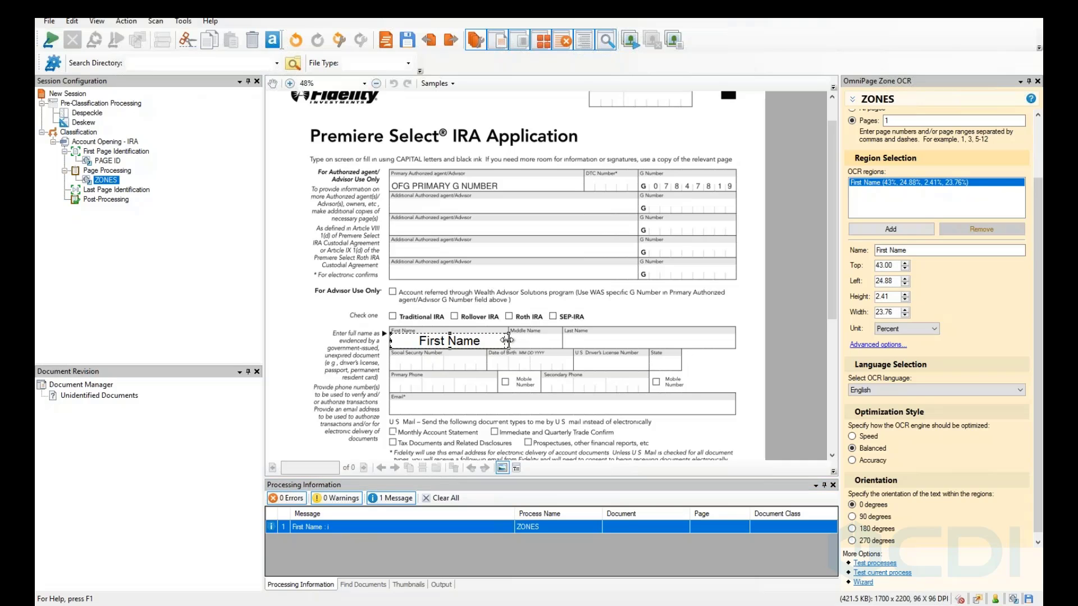
{"action": "left_click_drag", "start_coordinate": [507, 340], "coordinate": [506, 340]}
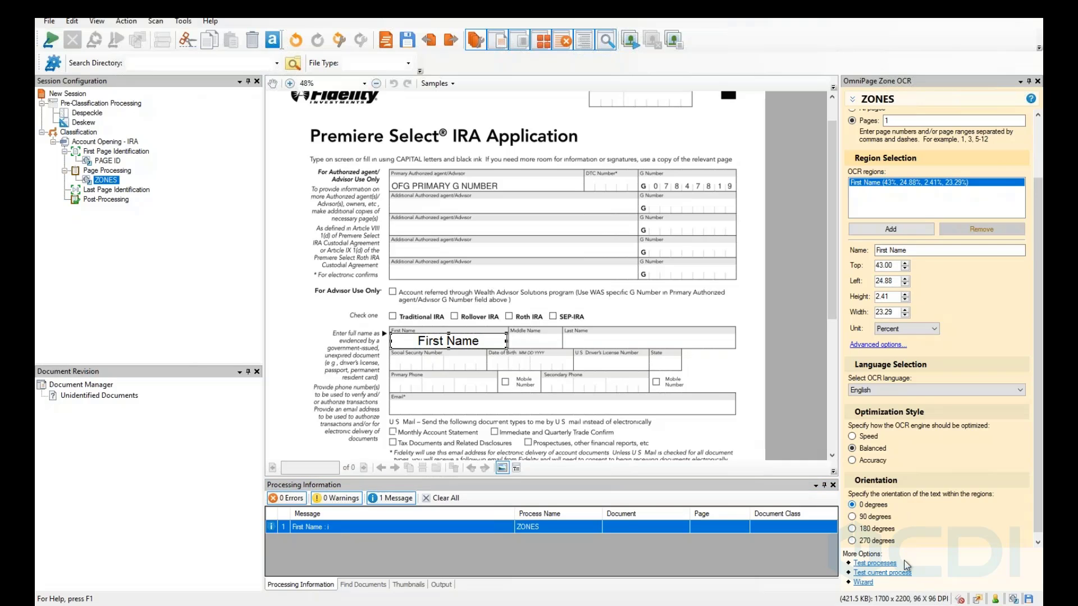
{"action": "left_click", "coordinate": [879, 564]}
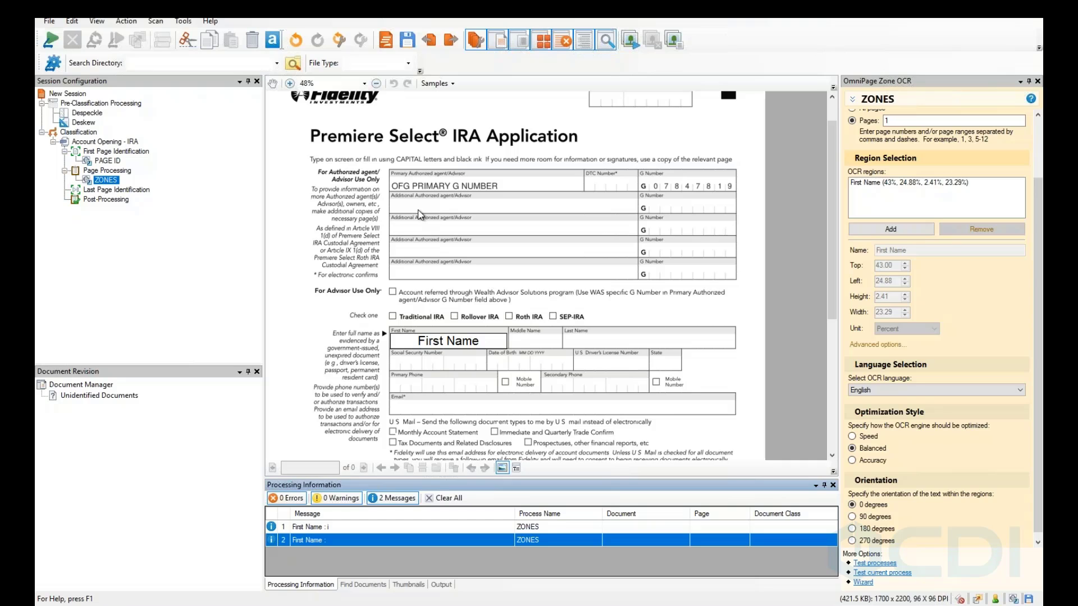
{"action": "scroll", "coordinate": [425, 216], "scroll_direction": "up", "scroll_amount": 1}
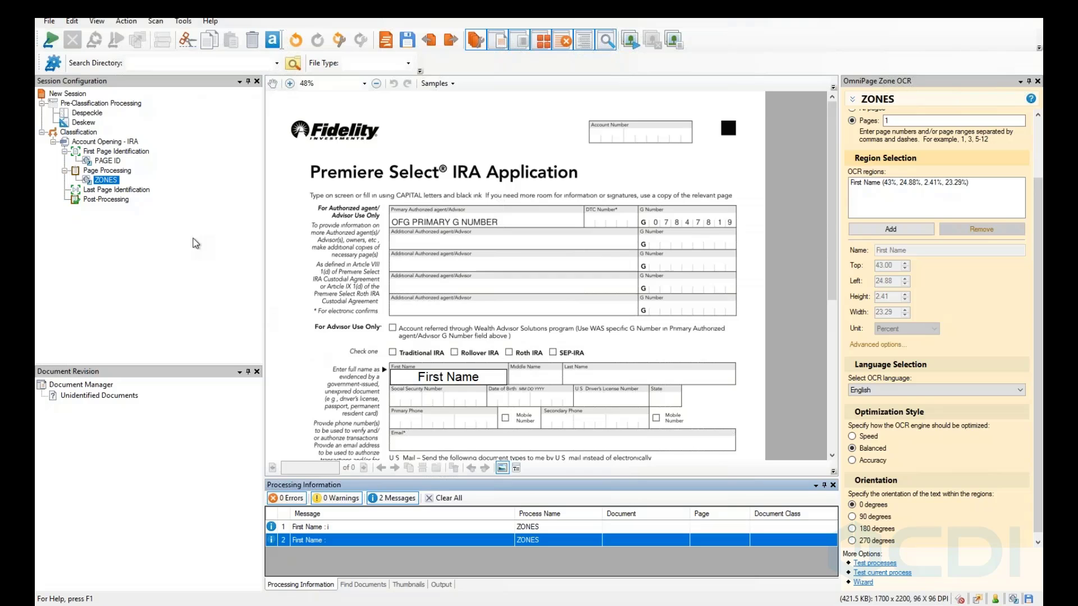
Review Last Page Identification and ZONES, then select First Page Identification.
{"action": "left_click", "coordinate": [105, 191]}
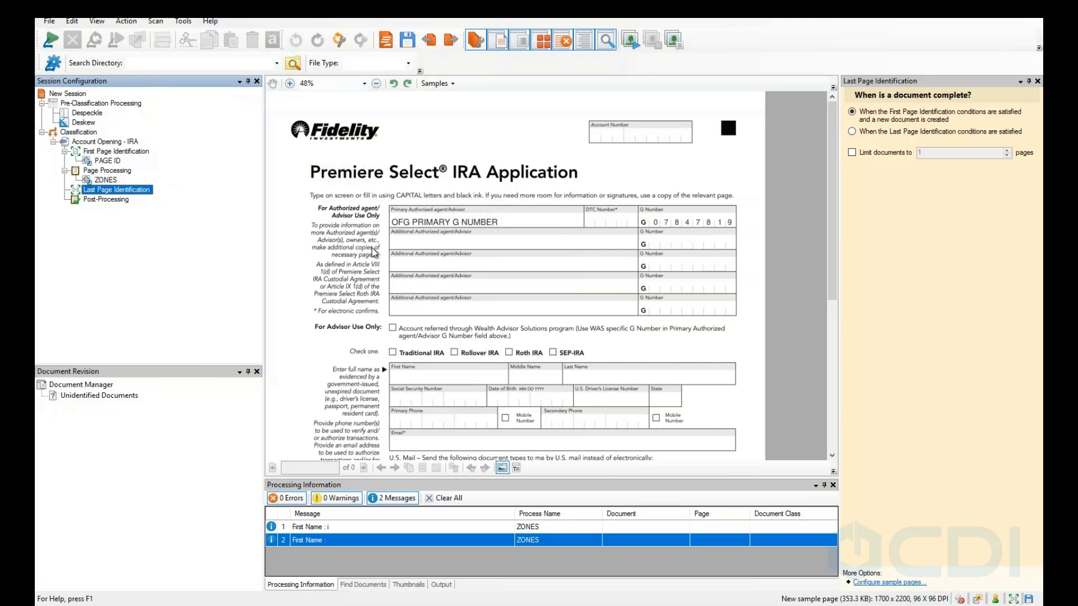
{"action": "left_click", "coordinate": [114, 182]}
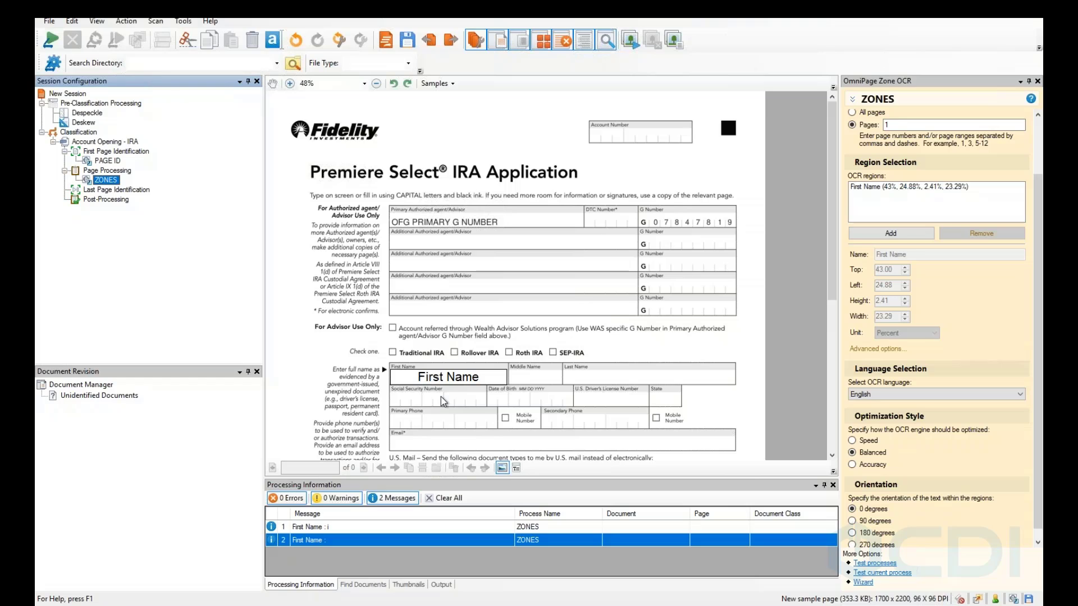
{"action": "left_click", "coordinate": [110, 153]}
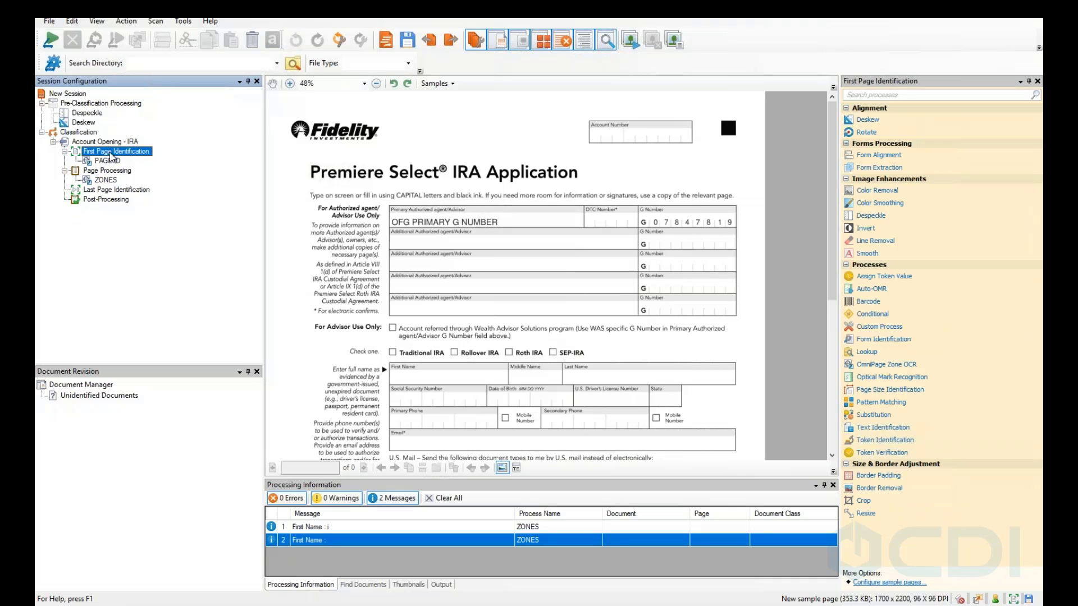
Add a Form Identification process to First Page Identification.
{"action": "right_click", "coordinate": [111, 155]}
{"action": "mouse_move", "coordinate": [188, 167]}
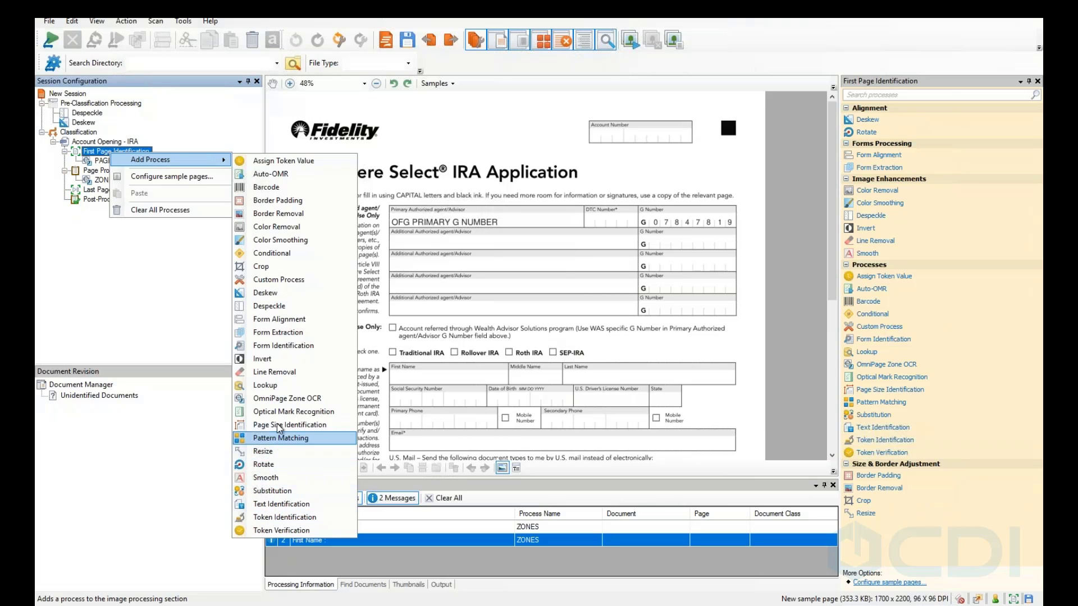
{"action": "left_click", "coordinate": [281, 348]}
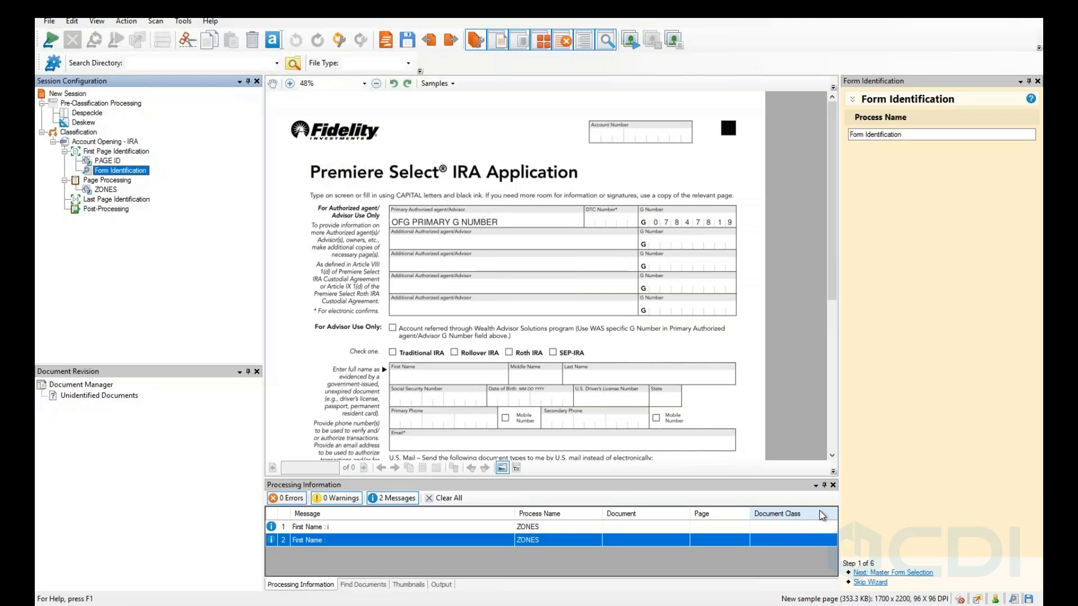
{"action": "left_click", "coordinate": [880, 573]}
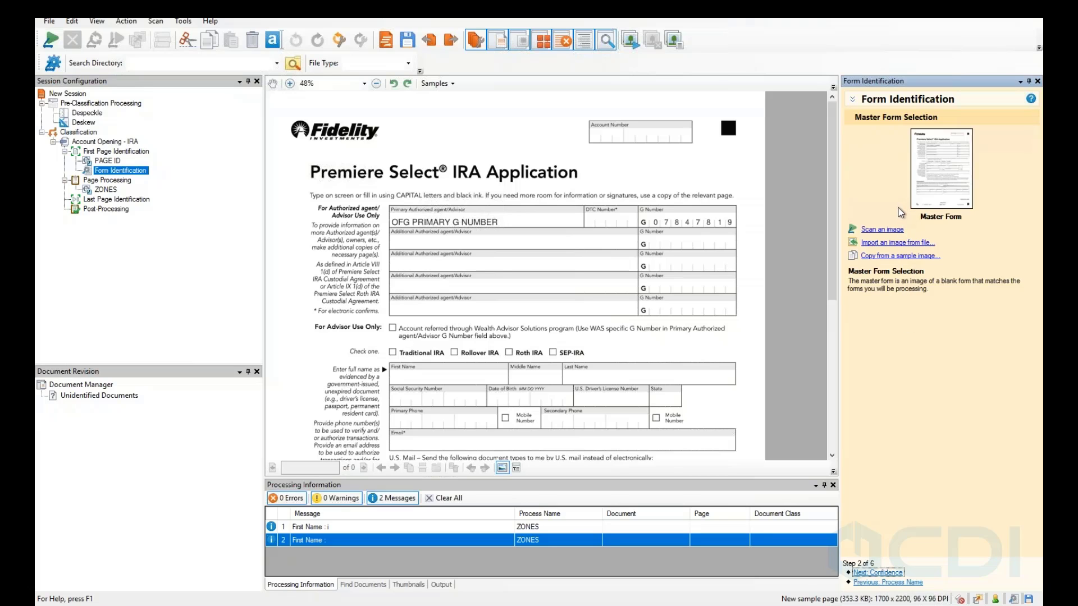
Import the IRA Application - Sample image file as the master form.
{"action": "left_click", "coordinate": [879, 231]}
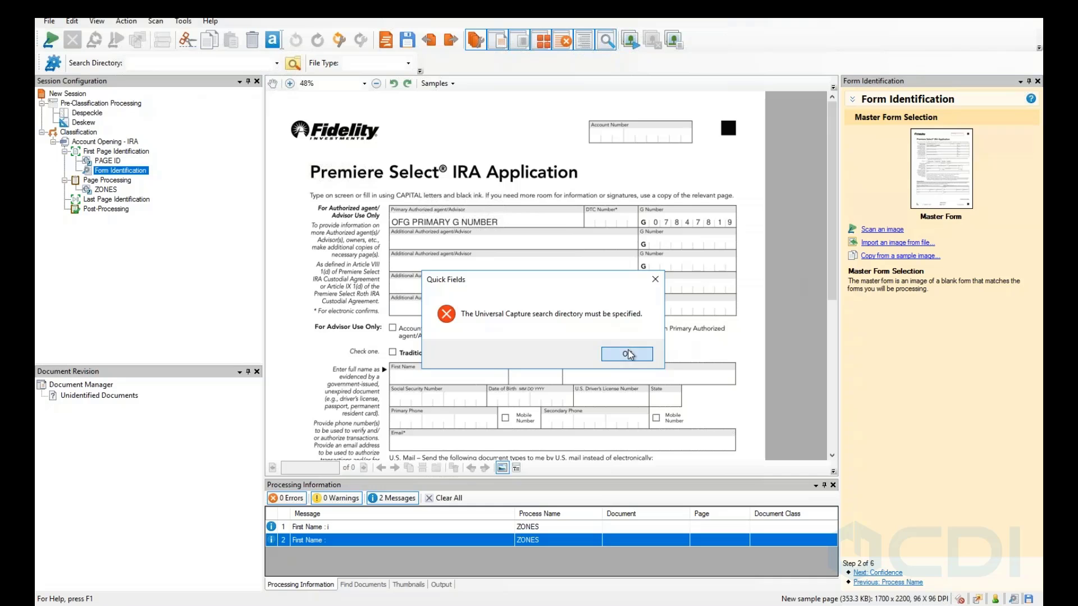
{"action": "left_click", "coordinate": [628, 355]}
{"action": "left_click", "coordinate": [897, 243]}
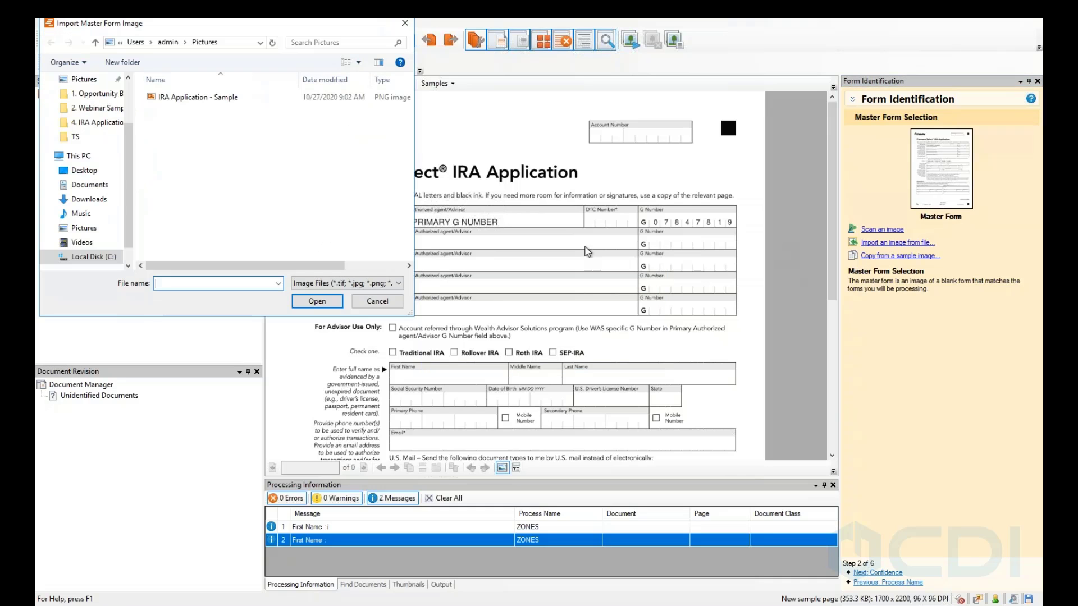
{"action": "double_click", "coordinate": [209, 98]}
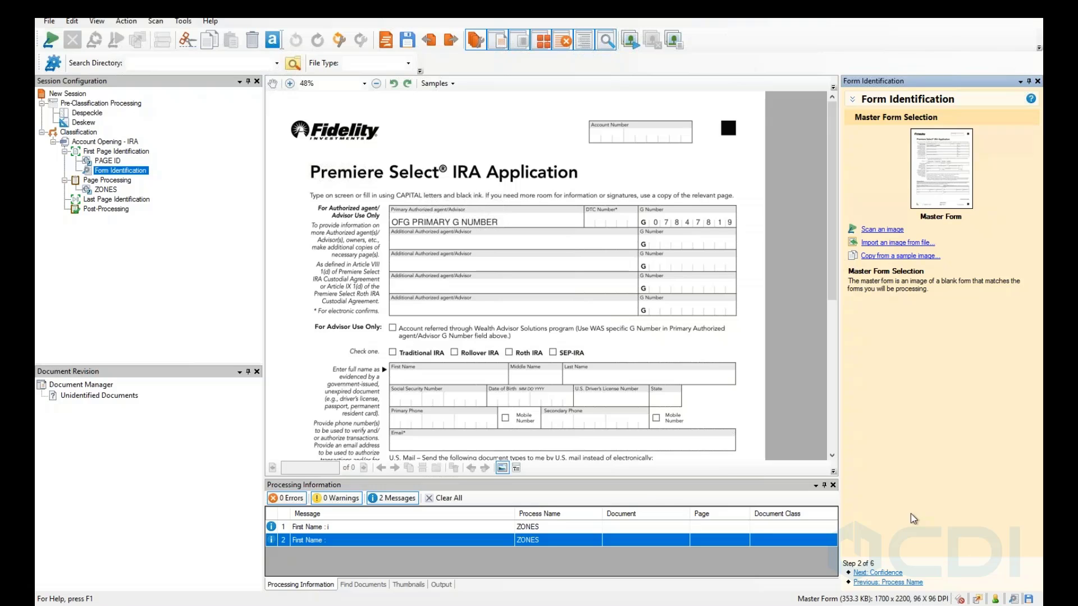
Set the form identification confidence to Medium (75%) instead of High (90%).
{"action": "left_click", "coordinate": [889, 573]}
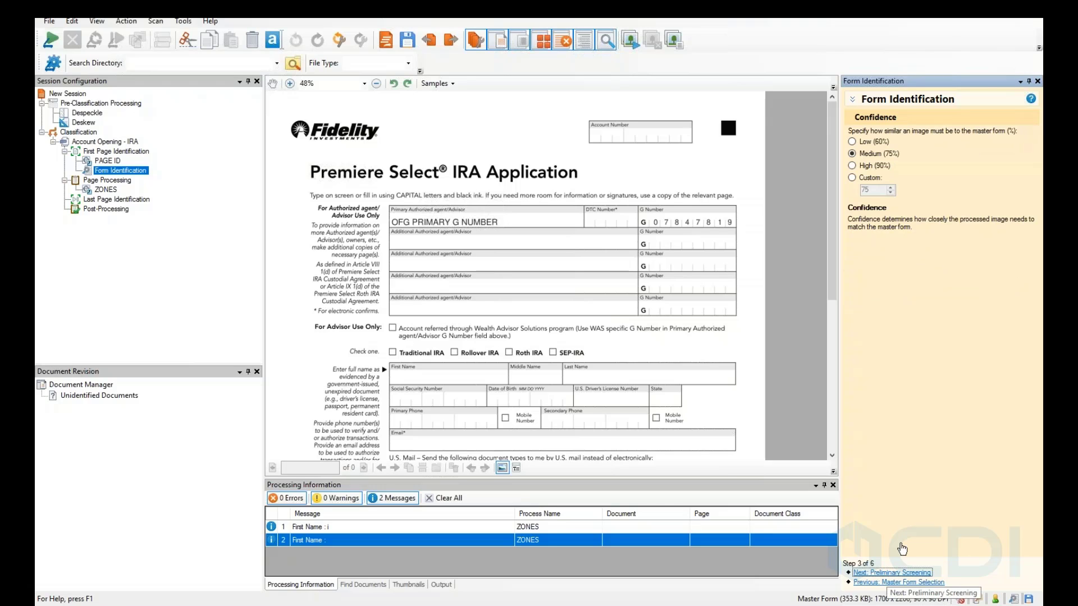
{"action": "left_click", "coordinate": [851, 164]}
{"action": "scroll", "coordinate": [441, 209], "scroll_direction": "down", "scroll_amount": 1}
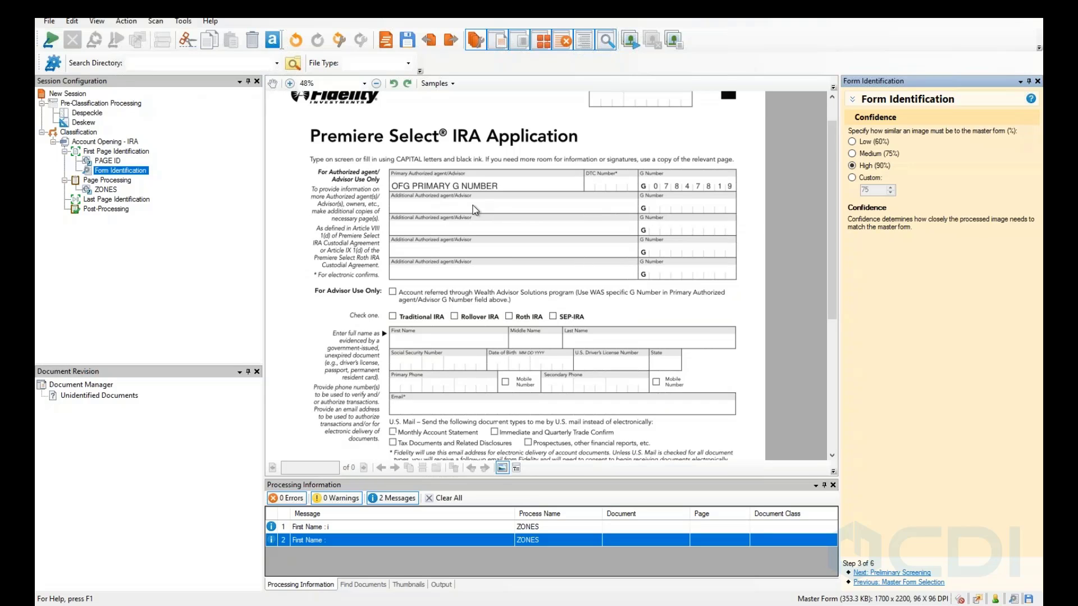
{"action": "left_click", "coordinate": [853, 154]}
{"action": "scroll", "coordinate": [612, 311], "scroll_direction": "down", "scroll_amount": 5}
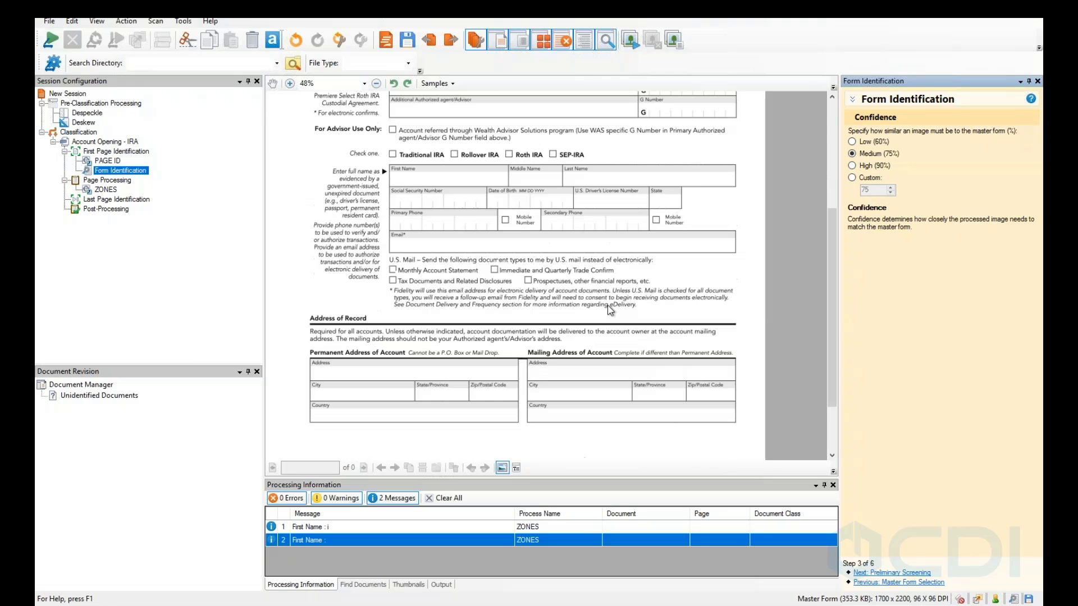
Advance past Preliminary Screening and Optimization Style to the Alignment Method page.
{"action": "left_click", "coordinate": [893, 572]}
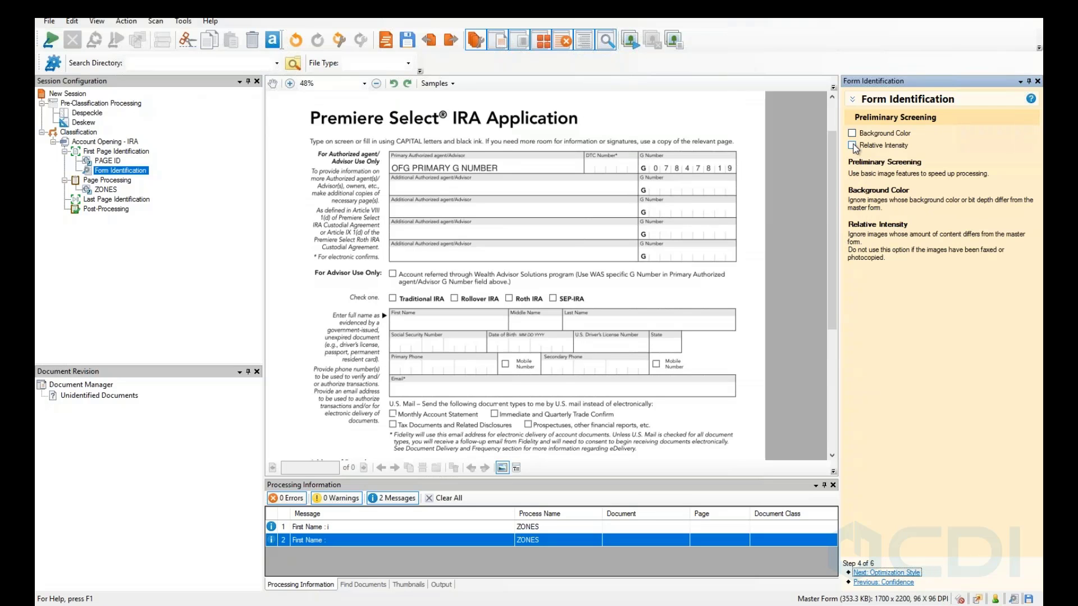
{"action": "left_click", "coordinate": [867, 573]}
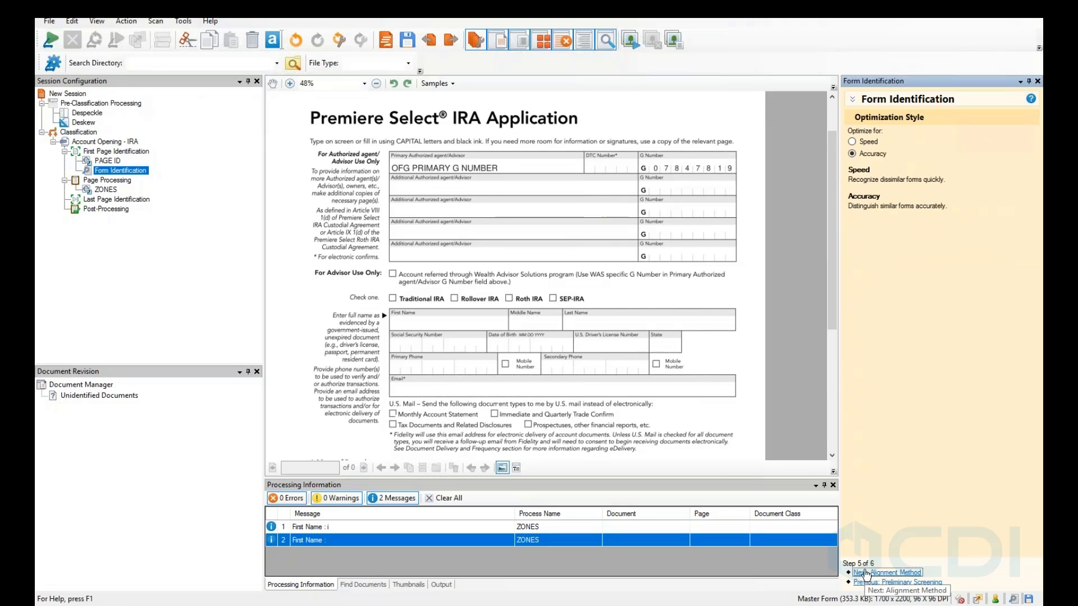
{"action": "left_click", "coordinate": [896, 573]}
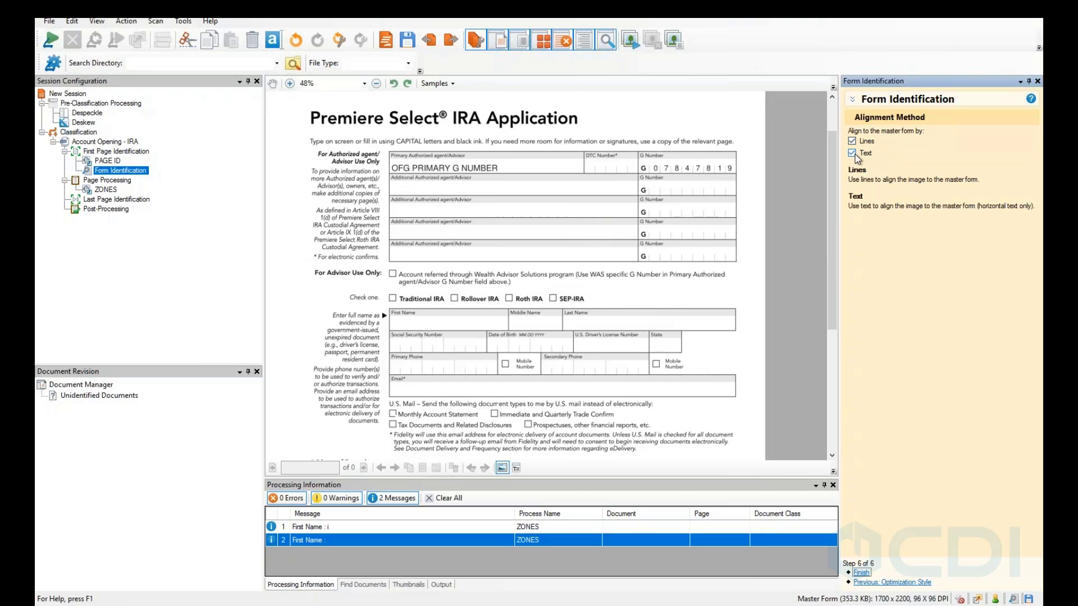
Align to the master form by lines only, dropping Text, and finish the wizard.
{"action": "left_click", "coordinate": [854, 155]}
{"action": "scroll", "coordinate": [667, 325], "scroll_direction": "down", "scroll_amount": 3}
{"action": "scroll", "coordinate": [650, 320], "scroll_direction": "down", "scroll_amount": 3}
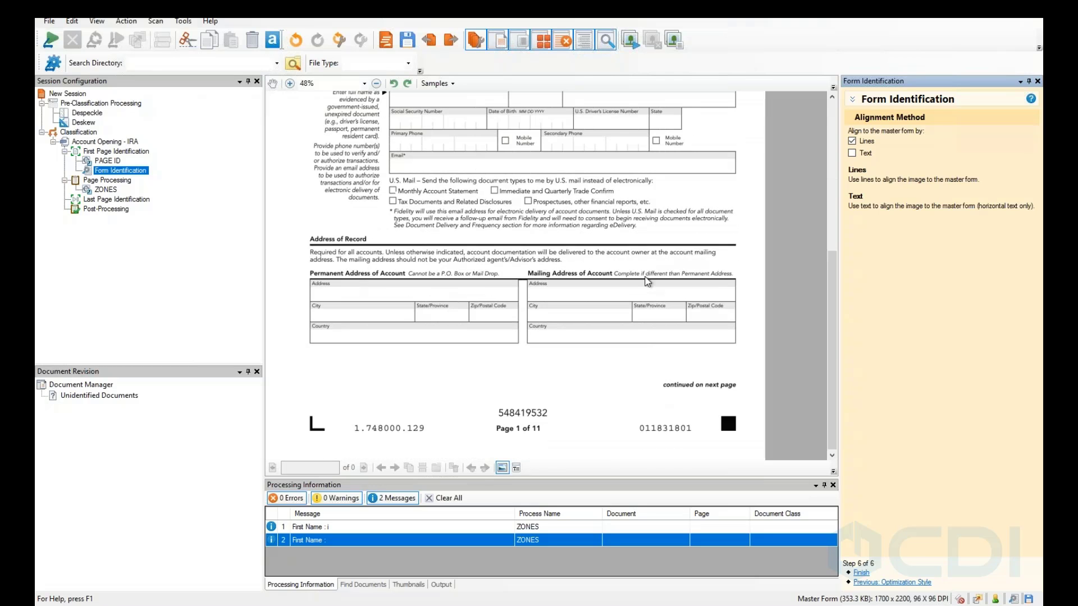
{"action": "scroll", "coordinate": [645, 294], "scroll_direction": "up", "scroll_amount": 2}
{"action": "scroll", "coordinate": [646, 293], "scroll_direction": "up", "scroll_amount": 5}
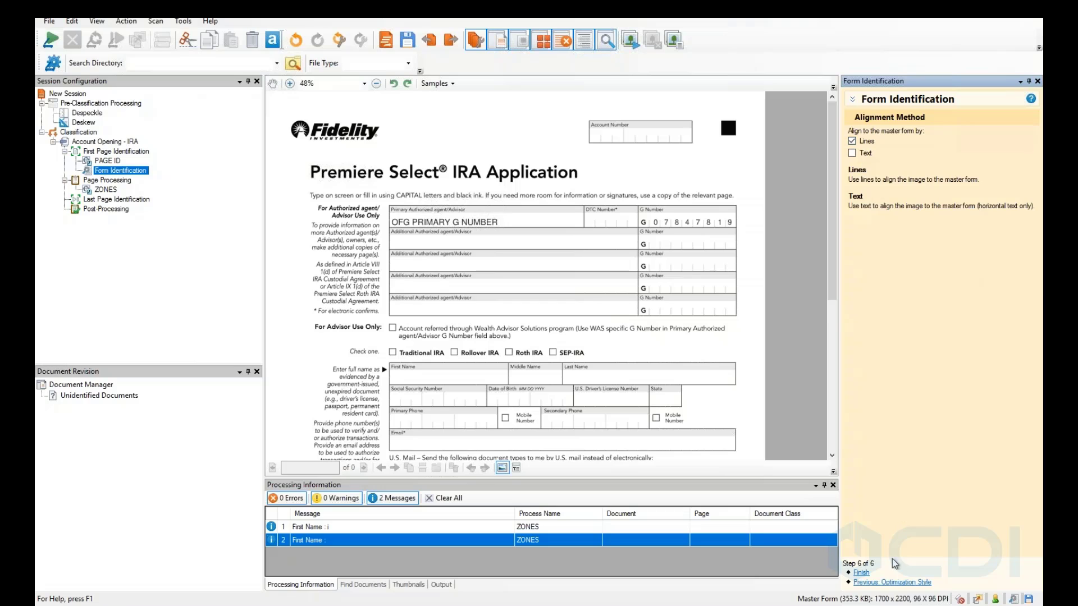
{"action": "left_click", "coordinate": [864, 574]}
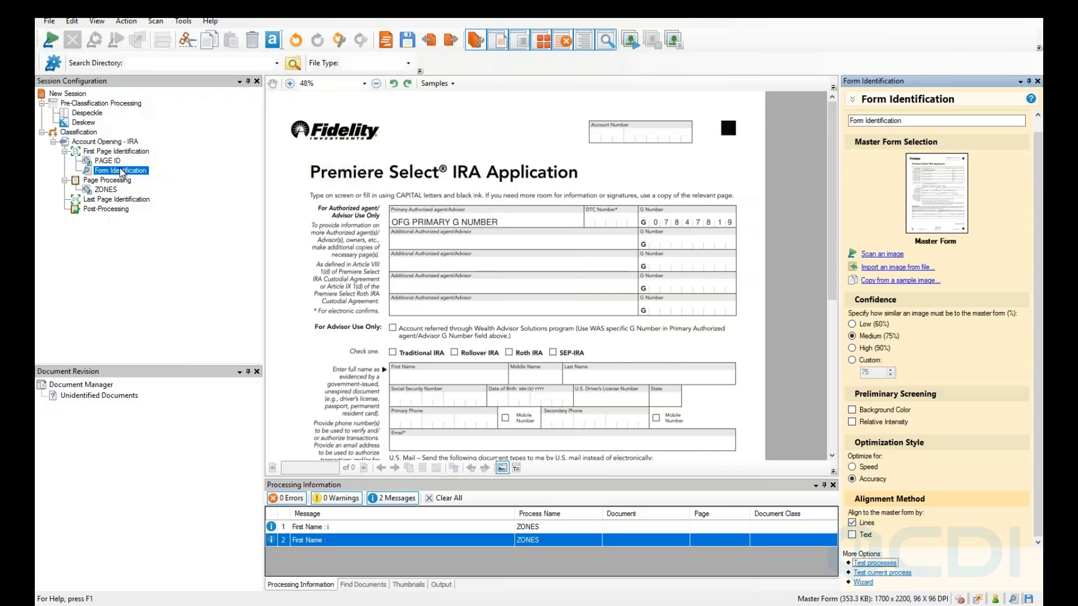
Show the Post-Processing stage's process list and view its Add Process menu without adding anything.
{"action": "left_click", "coordinate": [94, 211]}
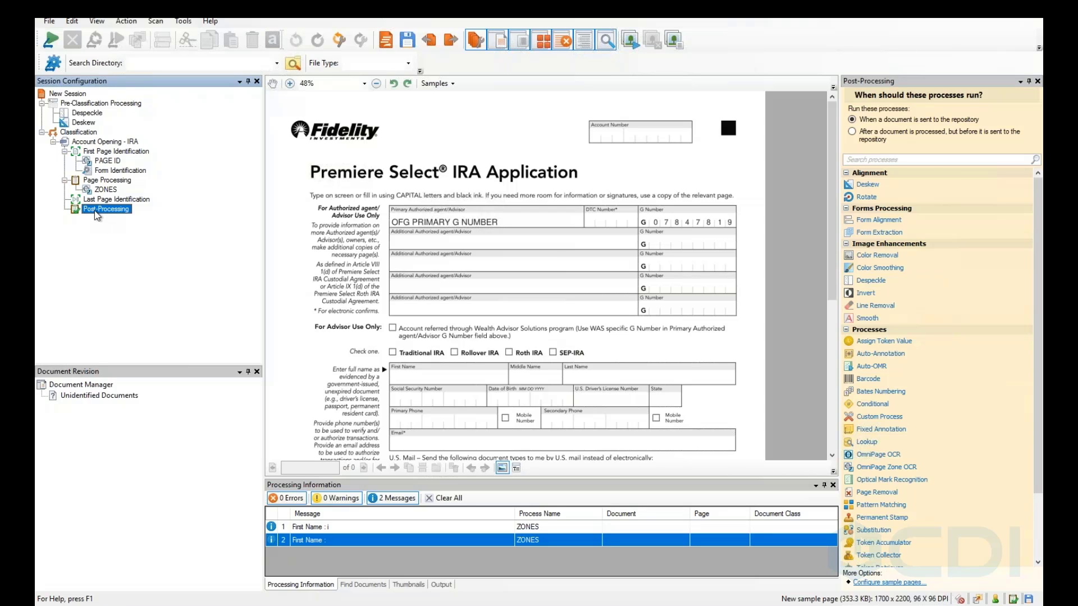
{"action": "right_click", "coordinate": [94, 214]}
{"action": "mouse_move", "coordinate": [159, 221]}
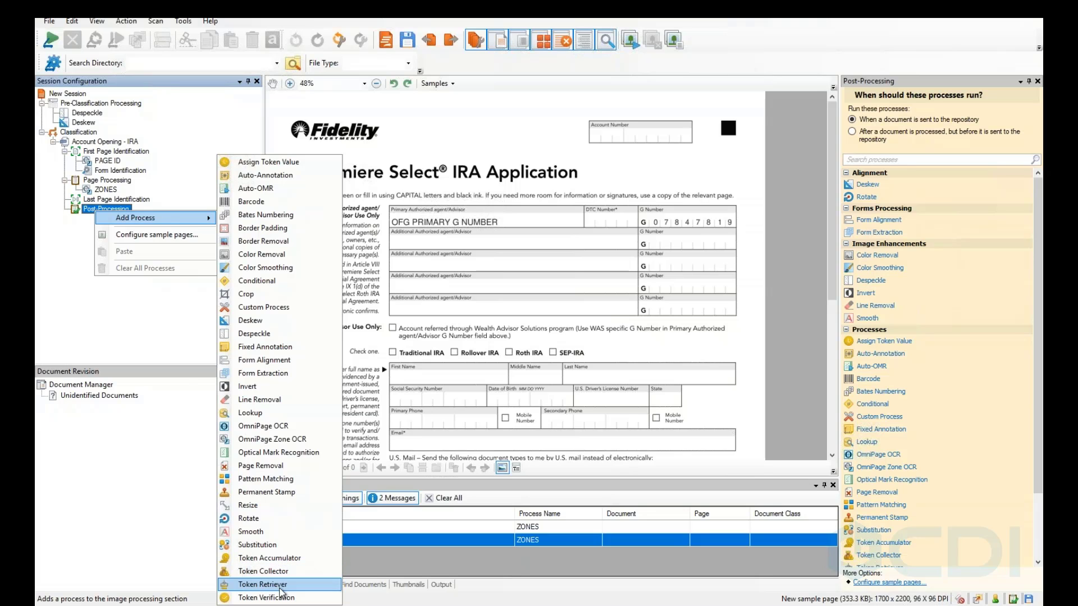
{"action": "left_click", "coordinate": [126, 321]}
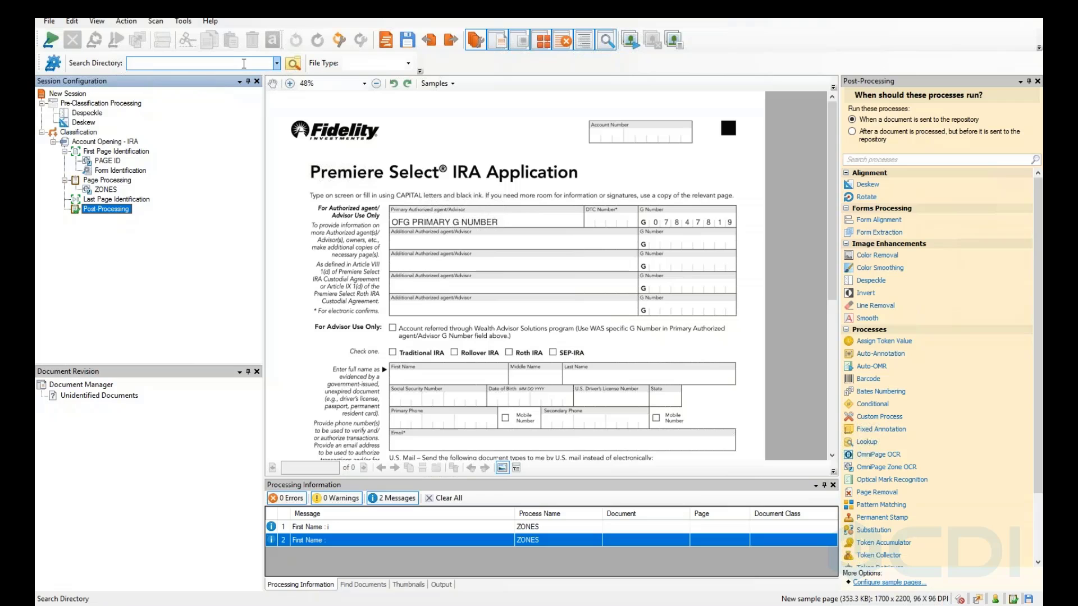
{"action": "left_click", "coordinate": [53, 63]}
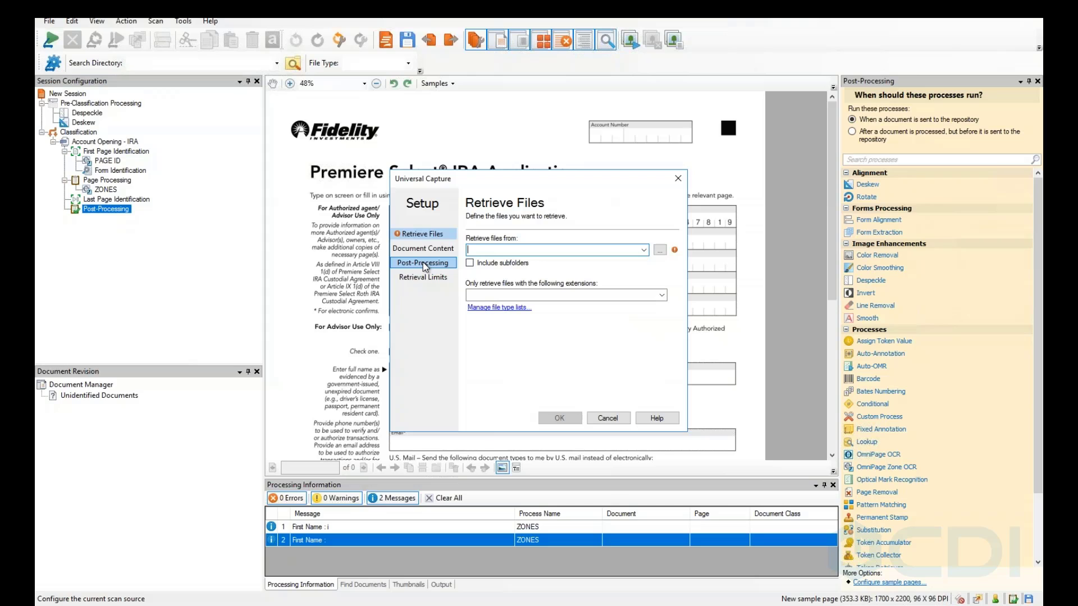
{"action": "left_click", "coordinate": [644, 251]}
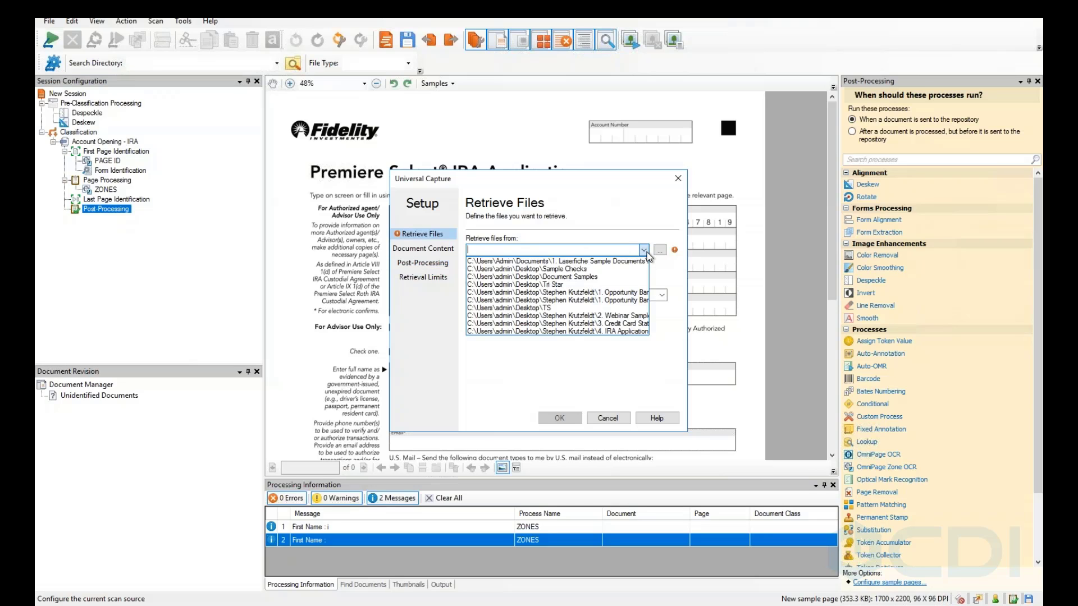
{"action": "left_click", "coordinate": [644, 251]}
{"action": "left_click", "coordinate": [660, 250]}
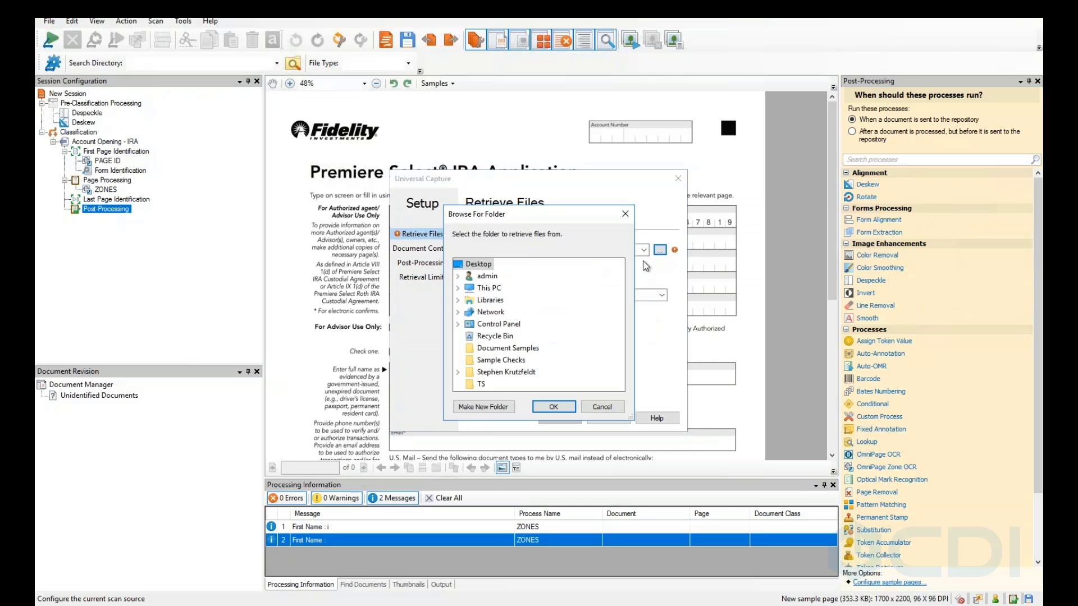
{"action": "left_click", "coordinate": [598, 409]}
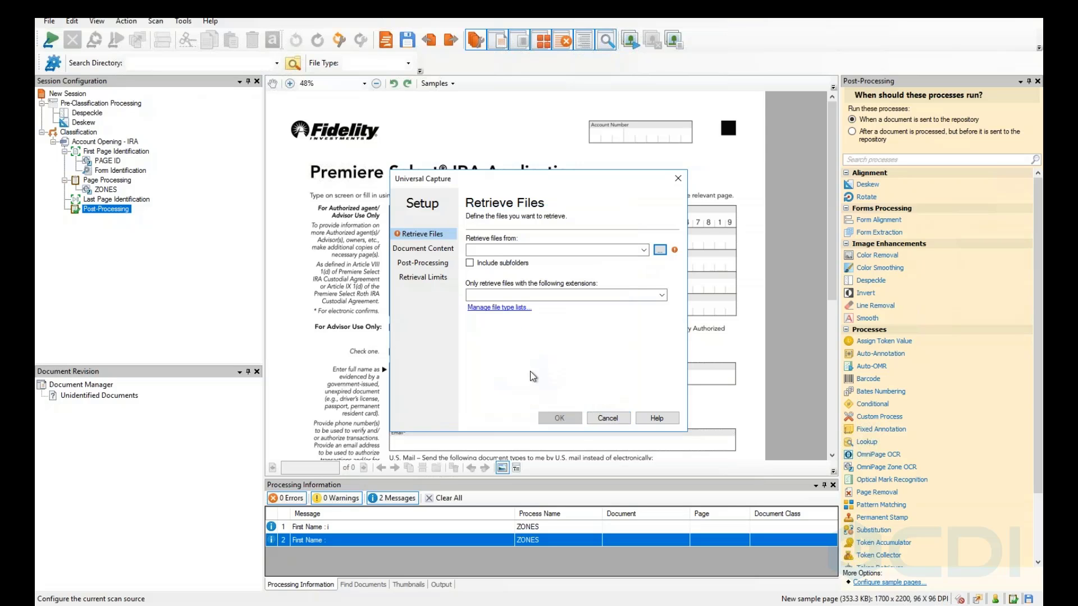
{"action": "left_click", "coordinate": [432, 247]}
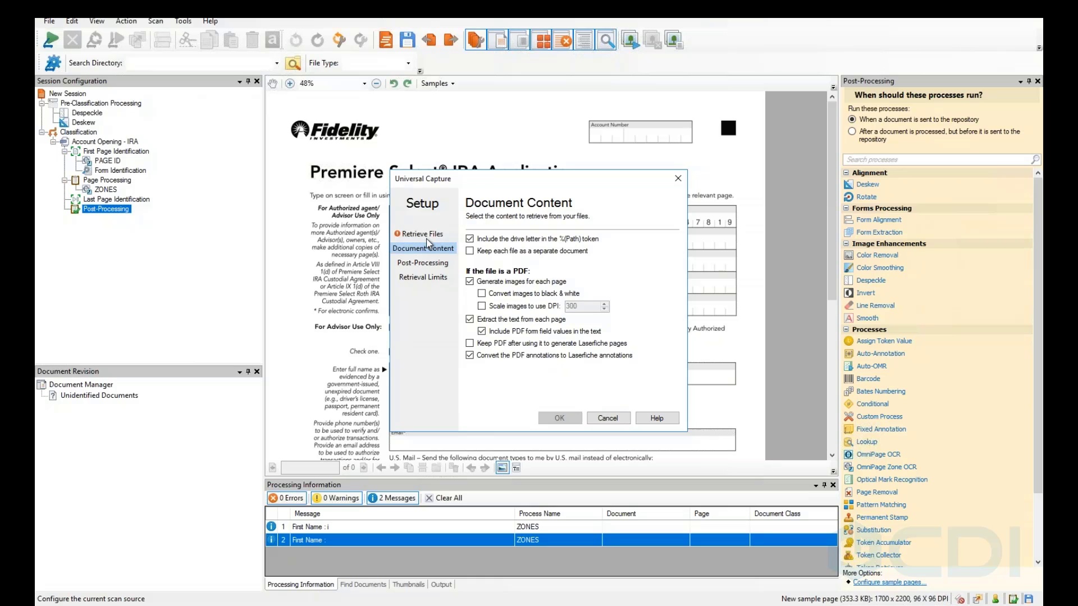
{"action": "left_click", "coordinate": [425, 235]}
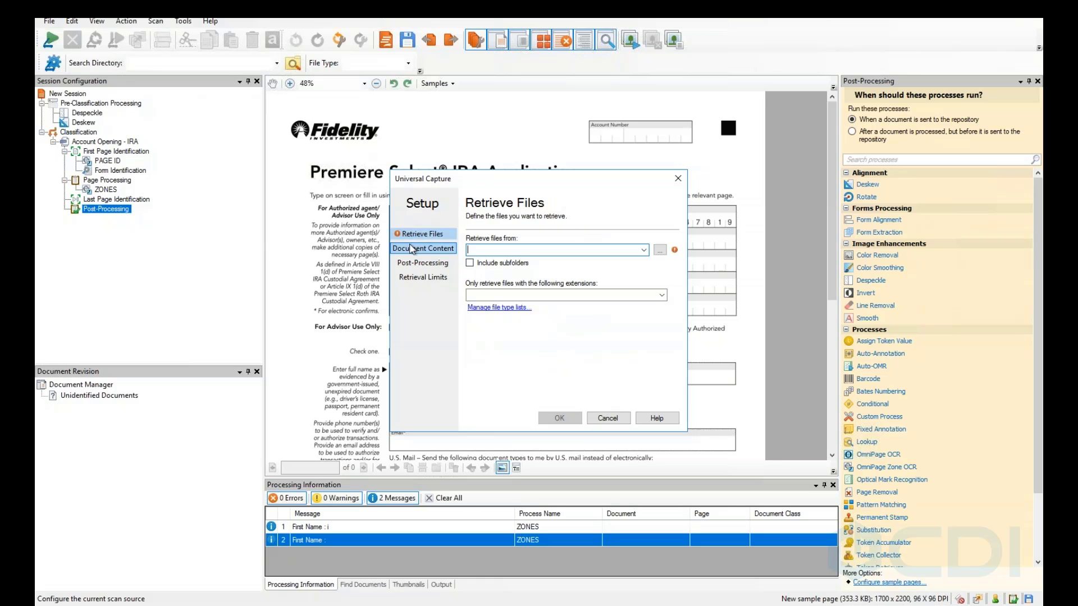
{"action": "left_click", "coordinate": [413, 249]}
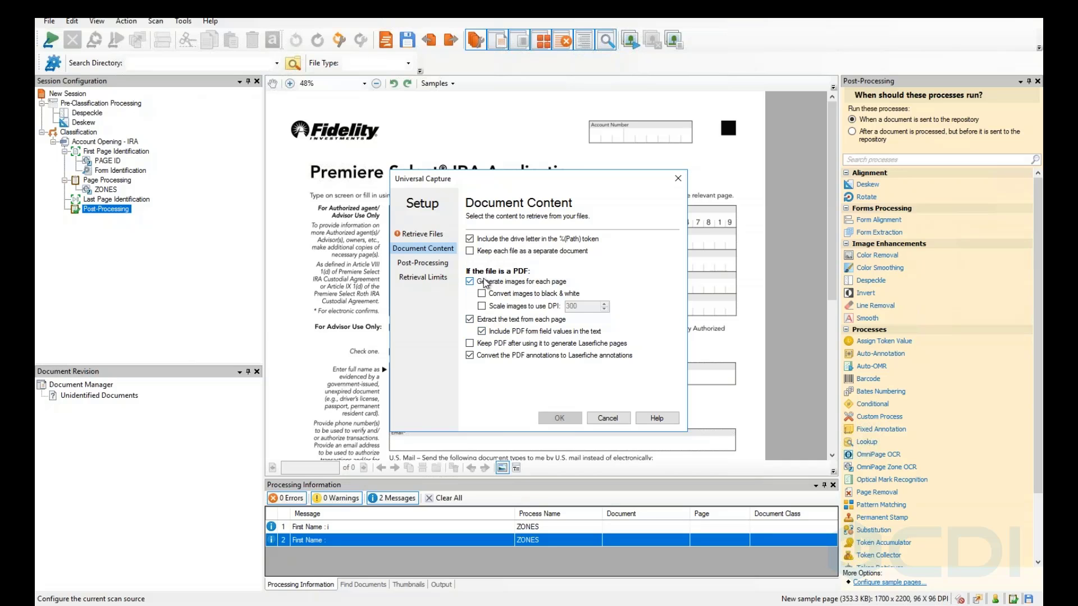
{"action": "left_click", "coordinate": [431, 262]}
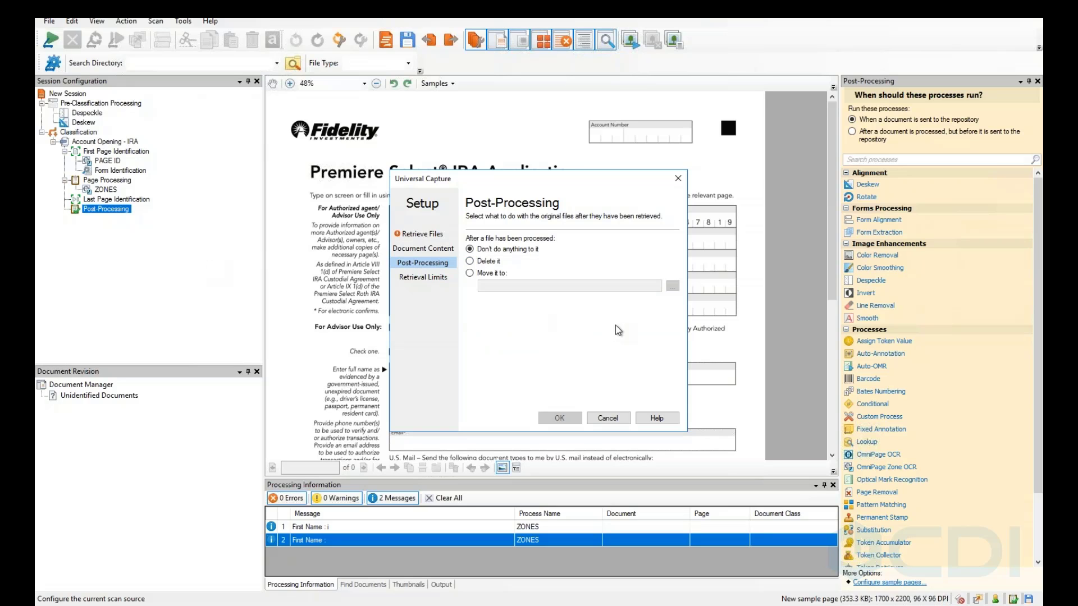
{"action": "left_click", "coordinate": [470, 273]}
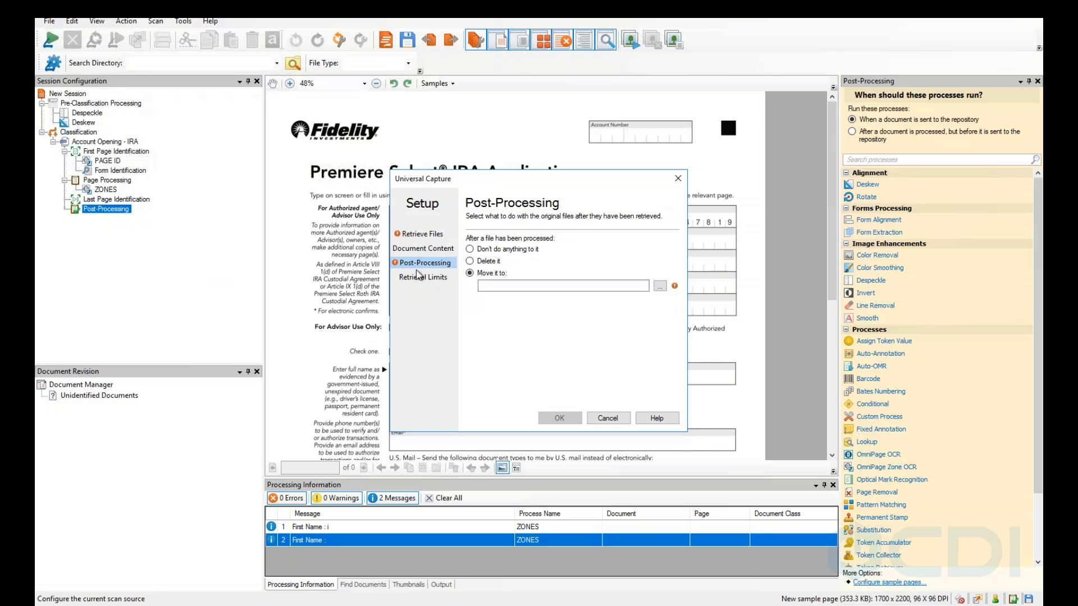
{"action": "left_click", "coordinate": [419, 234]}
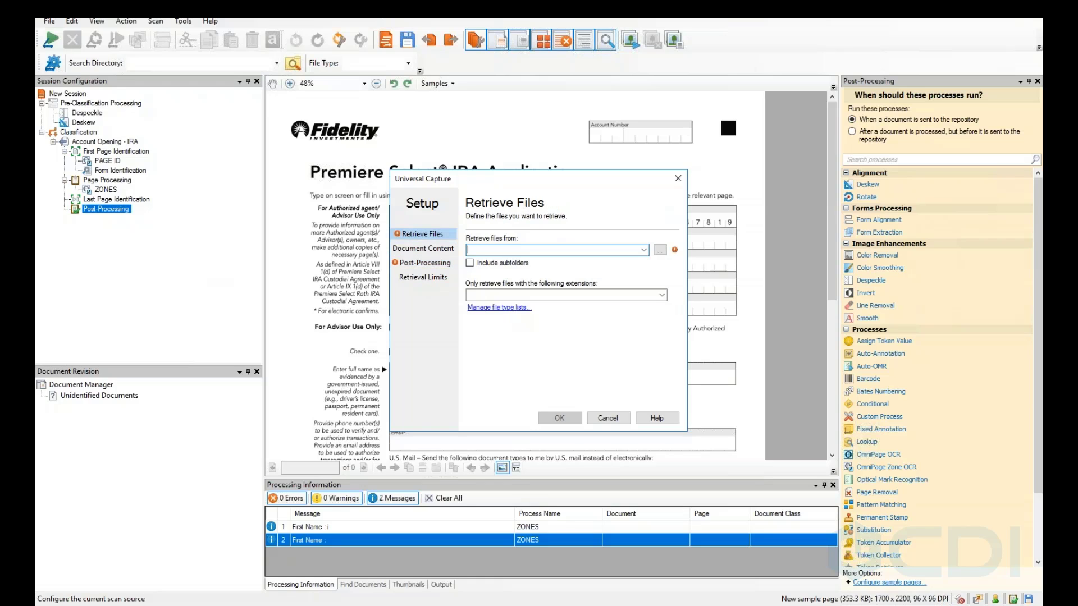
{"action": "left_click", "coordinate": [608, 418]}
Set the sample search directory to the 4. IRA Application folder.
{"action": "left_click", "coordinate": [275, 63]}
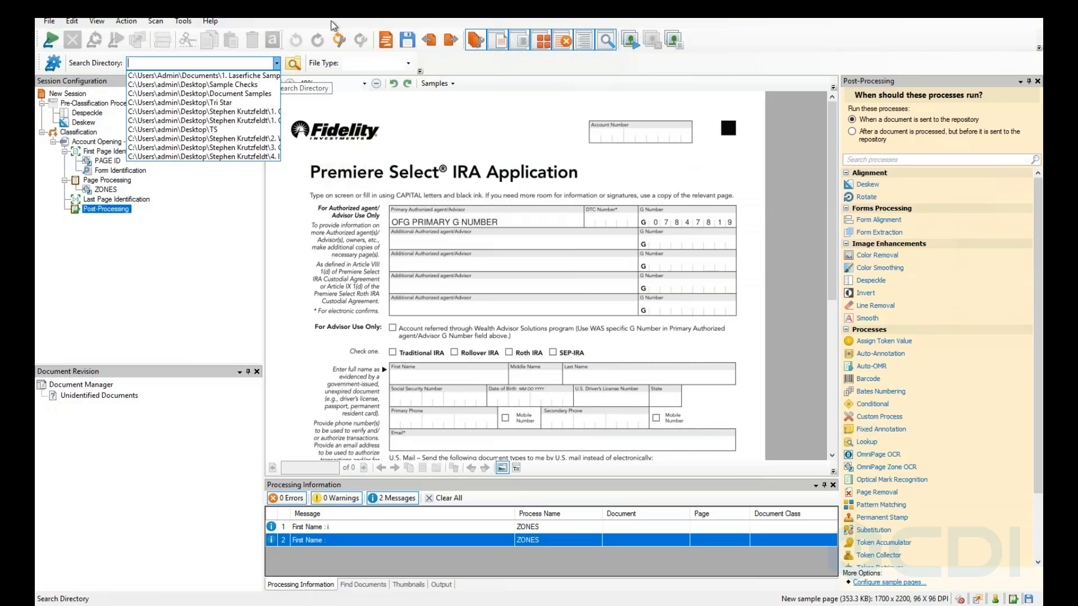
{"action": "left_click", "coordinate": [293, 64]}
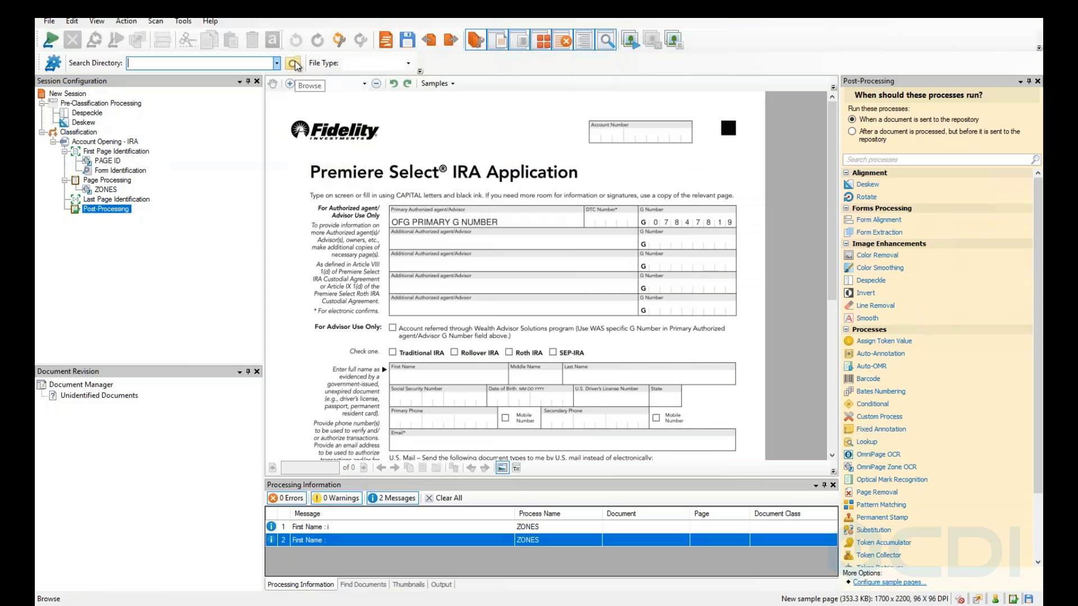
{"action": "left_click", "coordinate": [293, 64]}
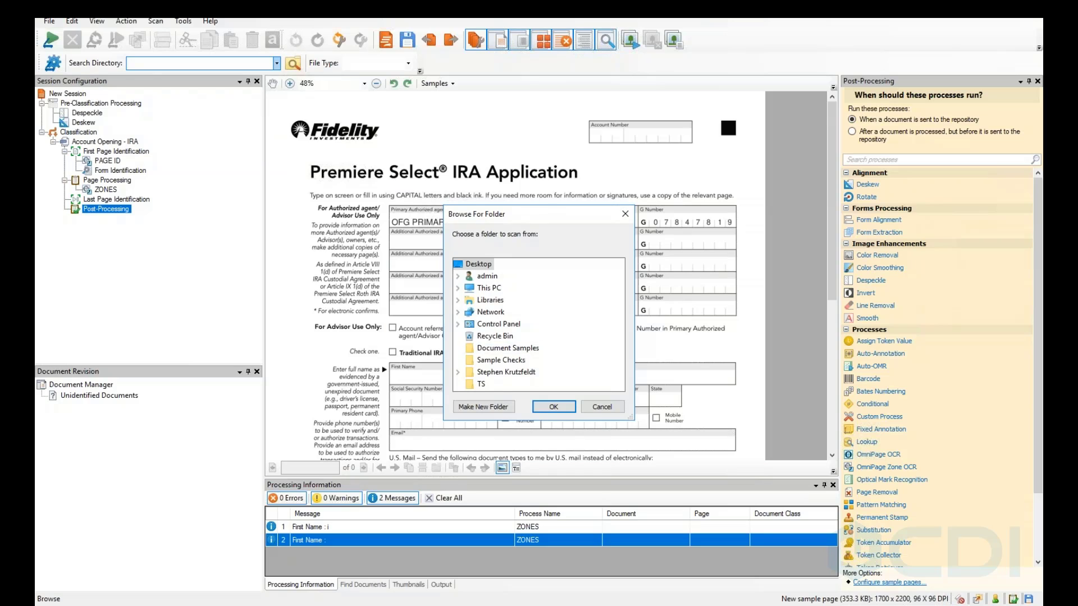
{"action": "left_click", "coordinate": [458, 372]}
{"action": "left_click", "coordinate": [514, 384]}
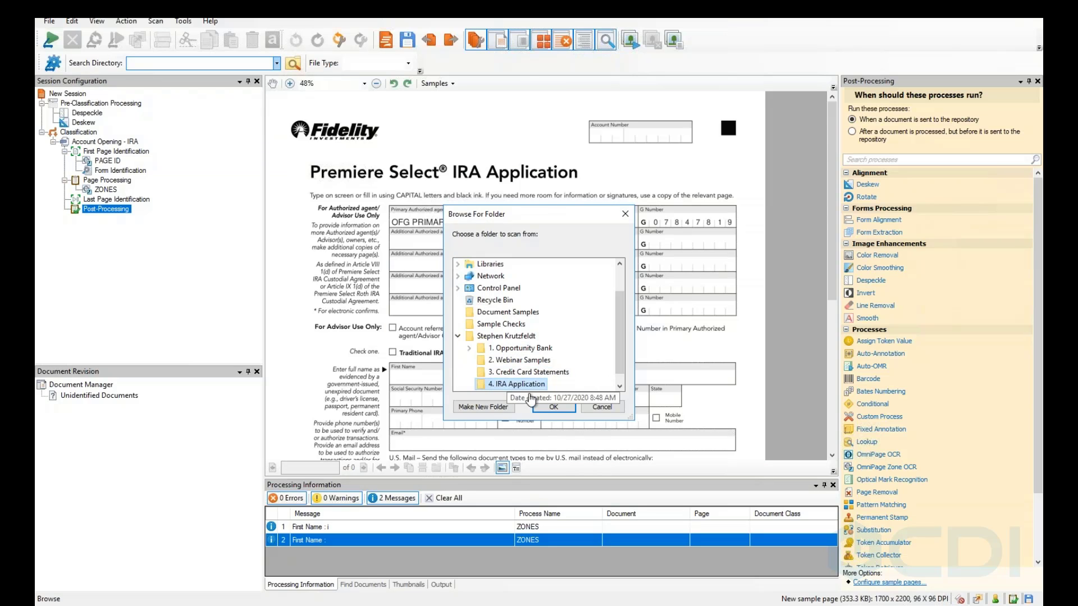
{"action": "left_click", "coordinate": [547, 407]}
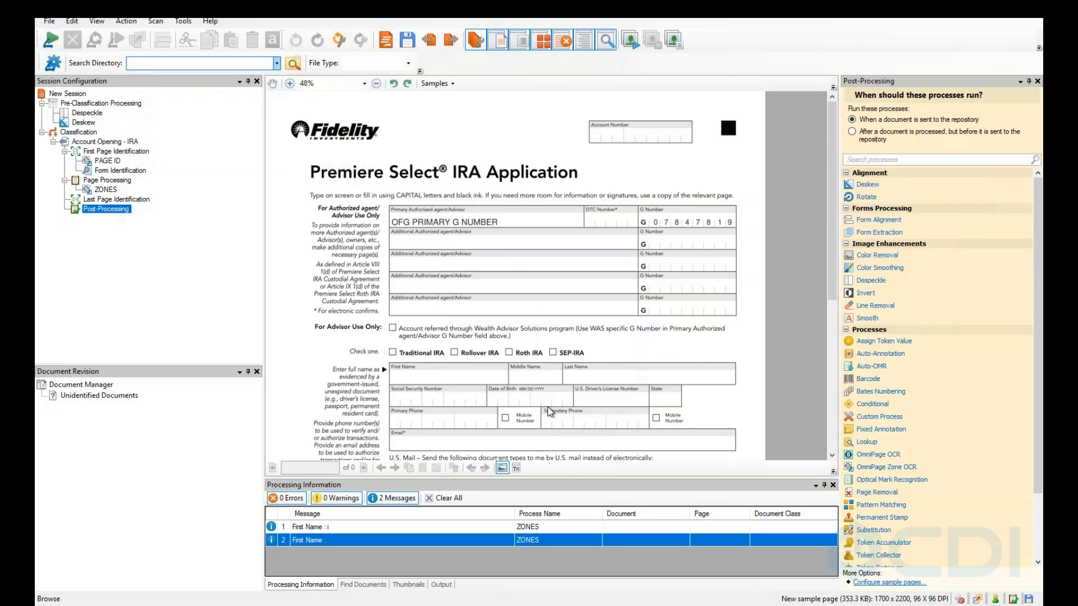
Change the sample file type to *.bmp and start scanning.
{"action": "left_click", "coordinate": [393, 63]}
{"action": "left_click", "coordinate": [381, 85]}
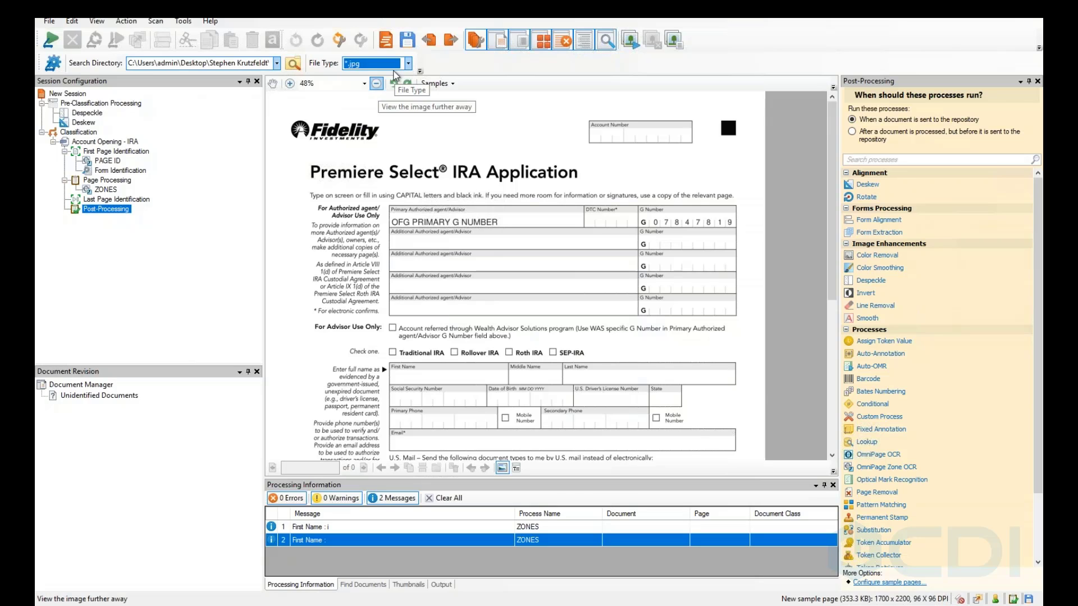
{"action": "left_click", "coordinate": [409, 64]}
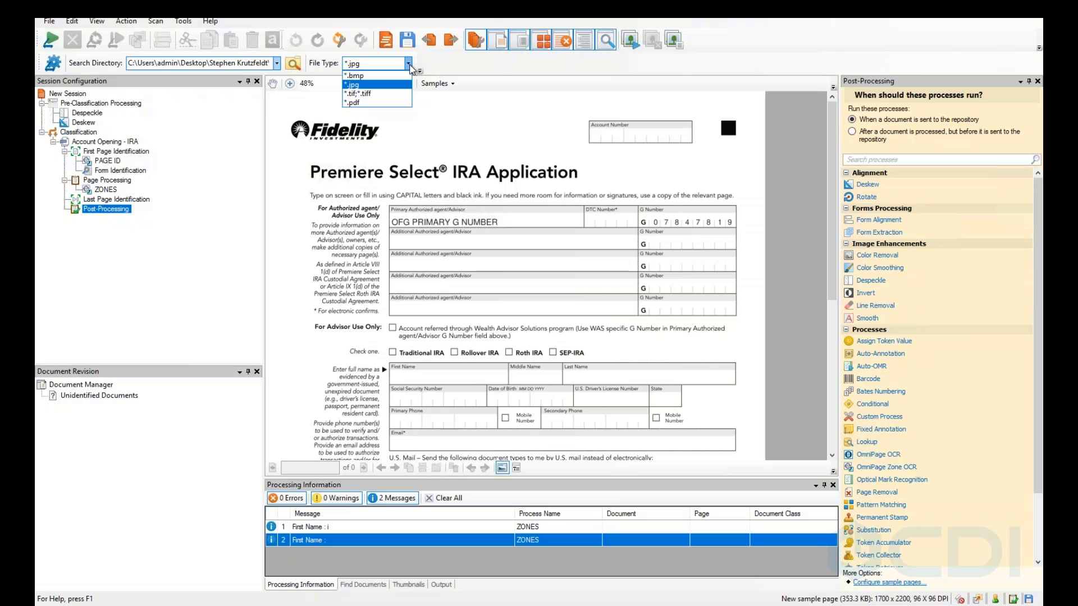
{"action": "left_click", "coordinate": [364, 76]}
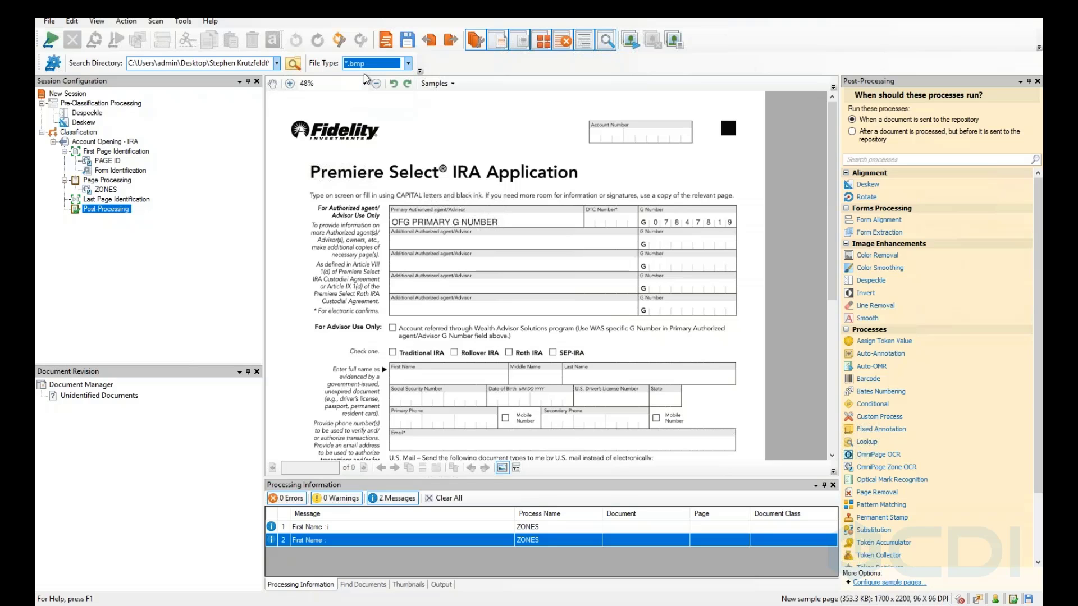
{"action": "left_click", "coordinate": [51, 41]}
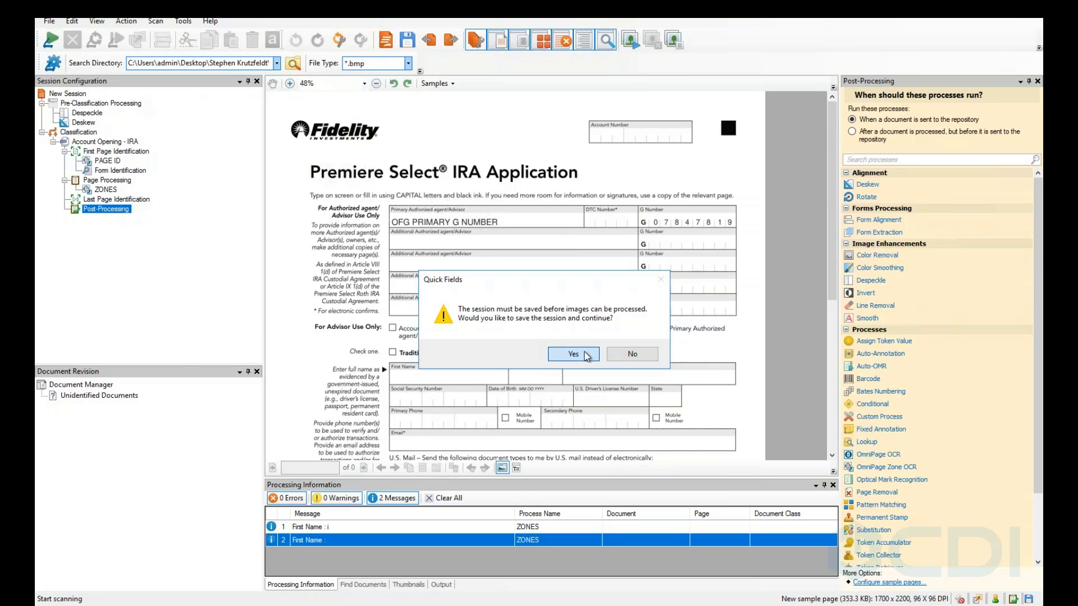
Save the session as 'Demo session', then select Form Identification in the session tree.
{"action": "left_click", "coordinate": [573, 354]}
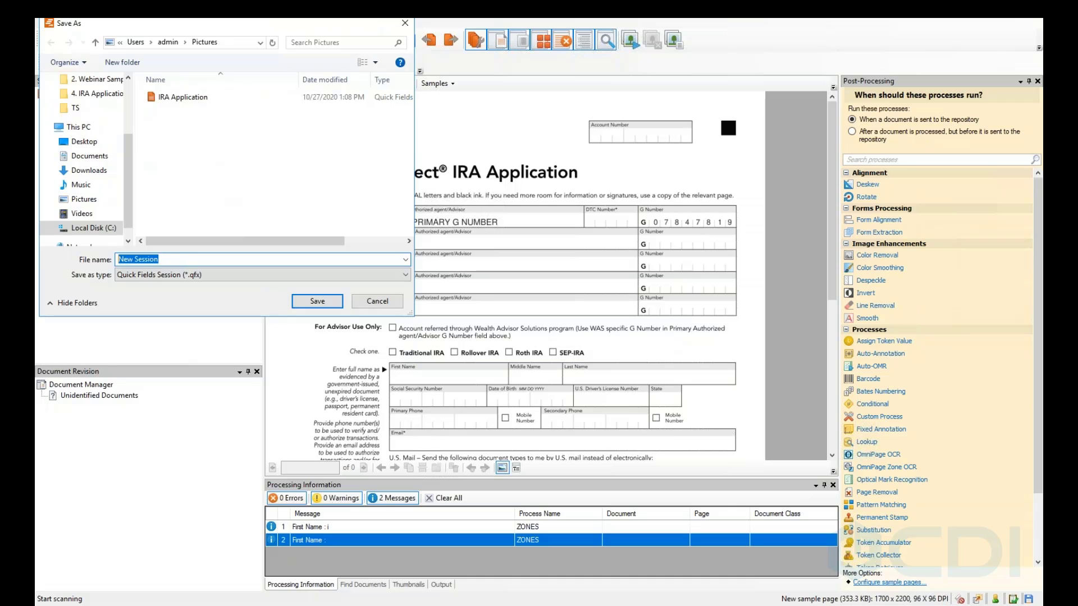
{"action": "type", "text": "Demo"}
{"action": "left_click", "coordinate": [318, 301]}
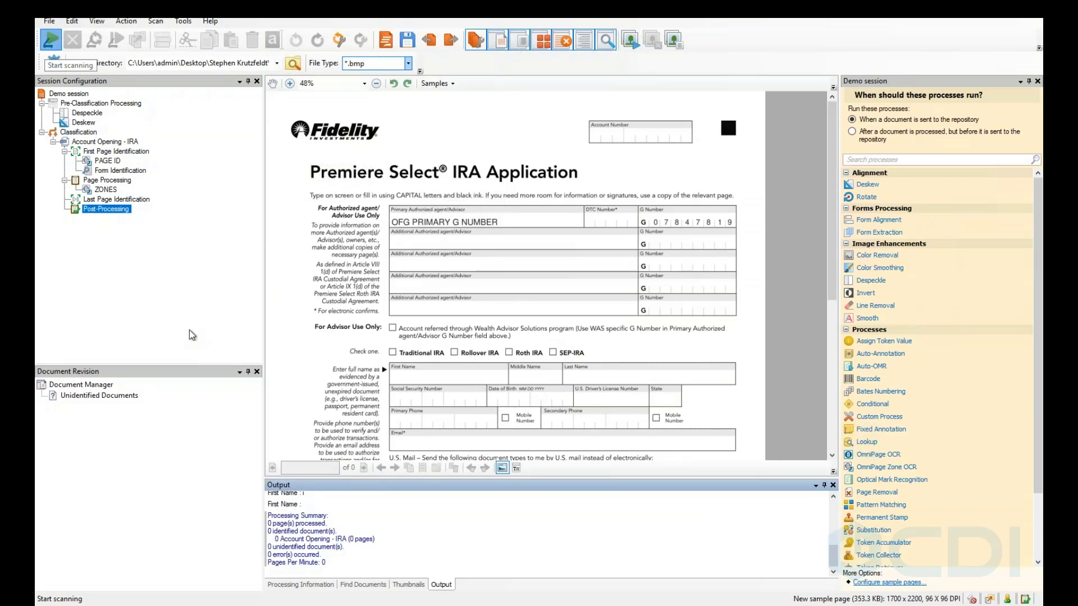
{"action": "left_click", "coordinate": [110, 170]}
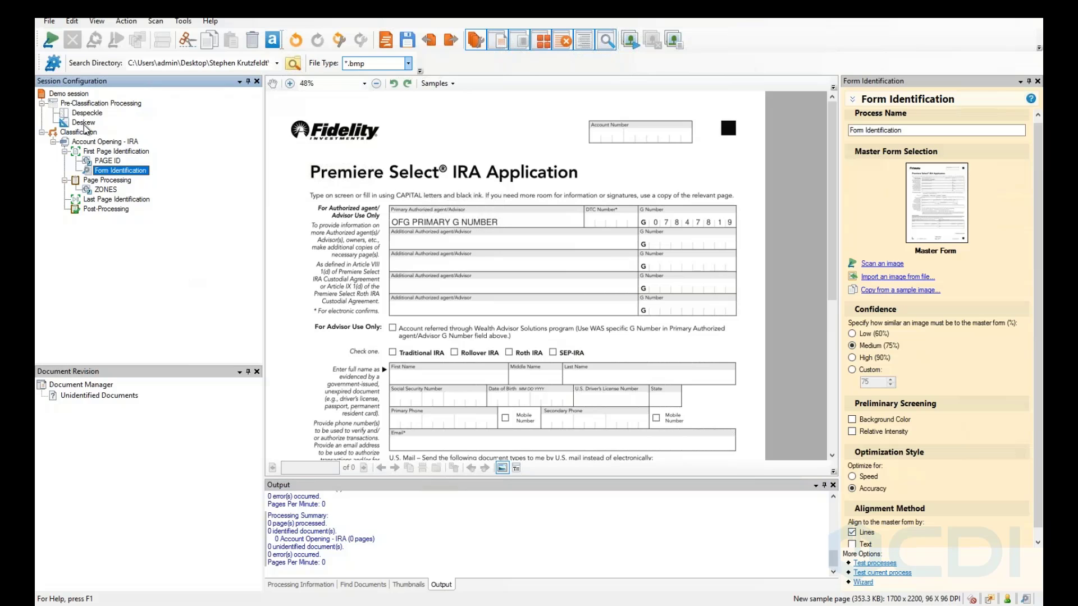
Add a new OCR region under ZONES and name it Last Name.
{"action": "left_click", "coordinate": [108, 161]}
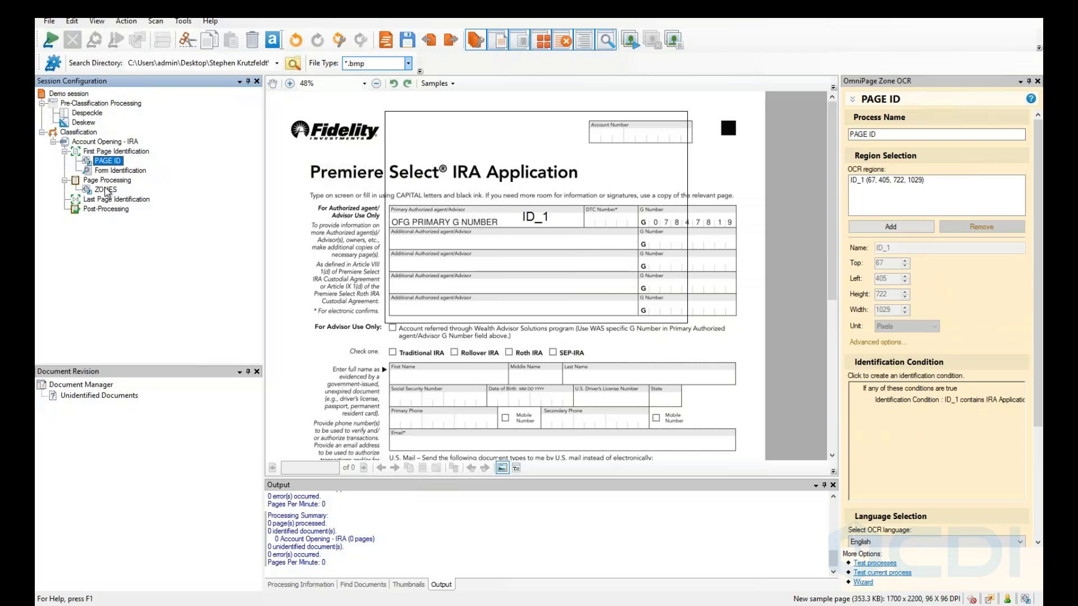
{"action": "left_click", "coordinate": [106, 190]}
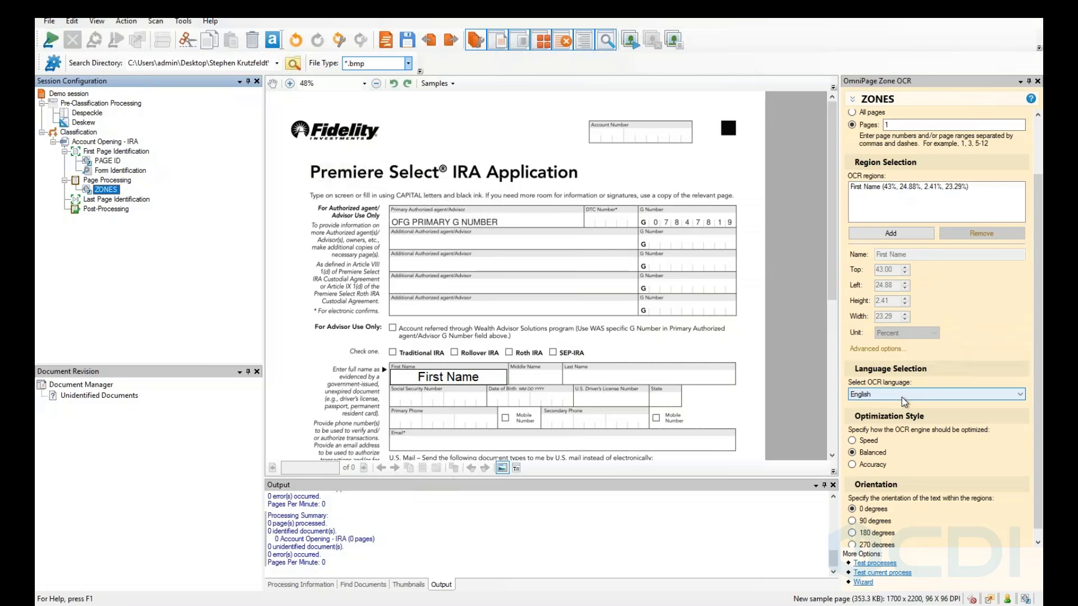
{"action": "scroll", "coordinate": [901, 397], "scroll_direction": "up", "scroll_amount": 3}
{"action": "left_click", "coordinate": [885, 233]}
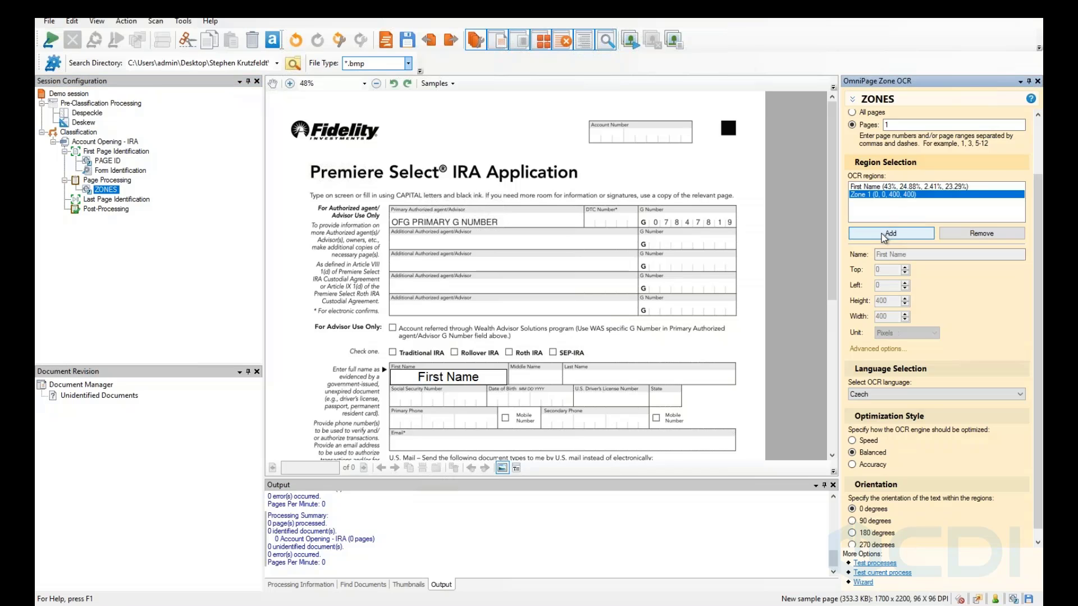
{"action": "left_click_drag", "start_coordinate": [912, 255], "coordinate": [778, 254]}
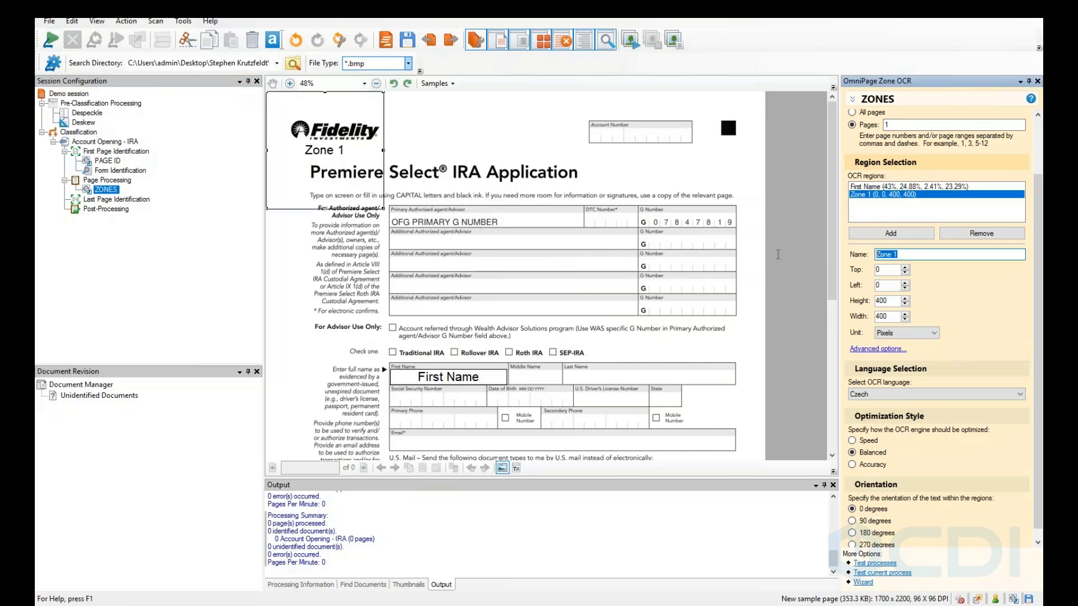
{"action": "type", "text": "Last Name"}
Fit the Last Name zone over the form's Last Name box.
{"action": "left_click_drag", "start_coordinate": [326, 113], "coordinate": [620, 390]}
{"action": "scroll", "coordinate": [746, 417], "scroll_direction": "down", "scroll_amount": 1}
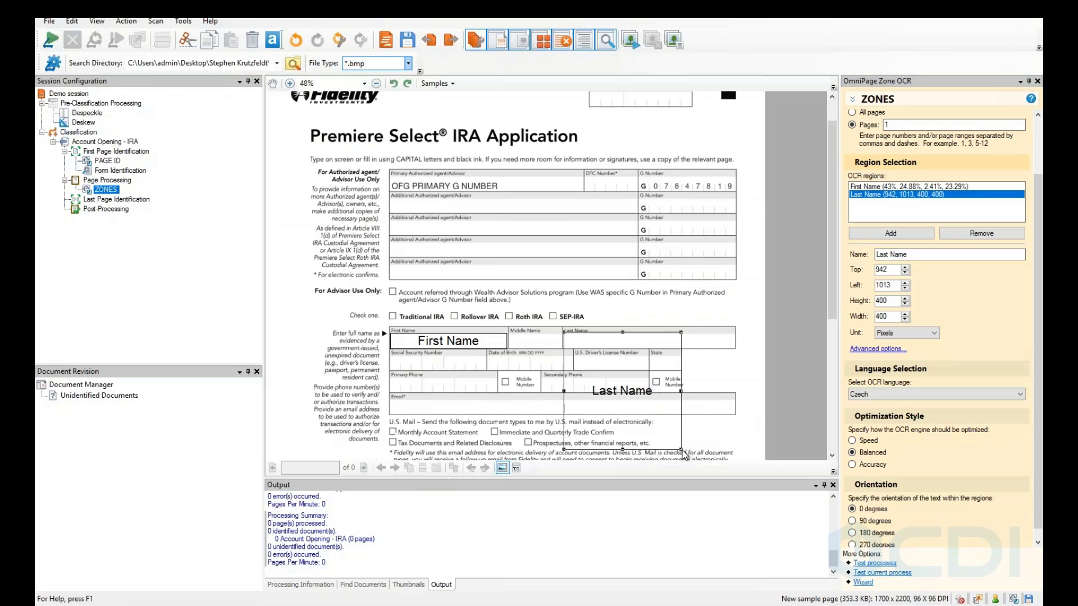
{"action": "left_click_drag", "start_coordinate": [684, 454], "coordinate": [694, 348]}
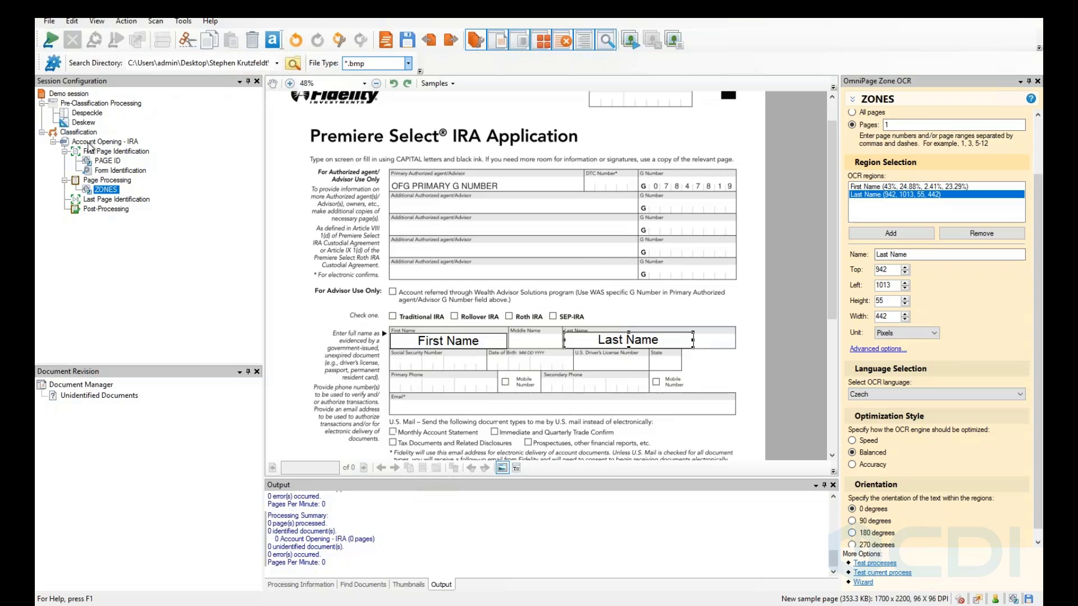
{"action": "left_click", "coordinate": [109, 142]}
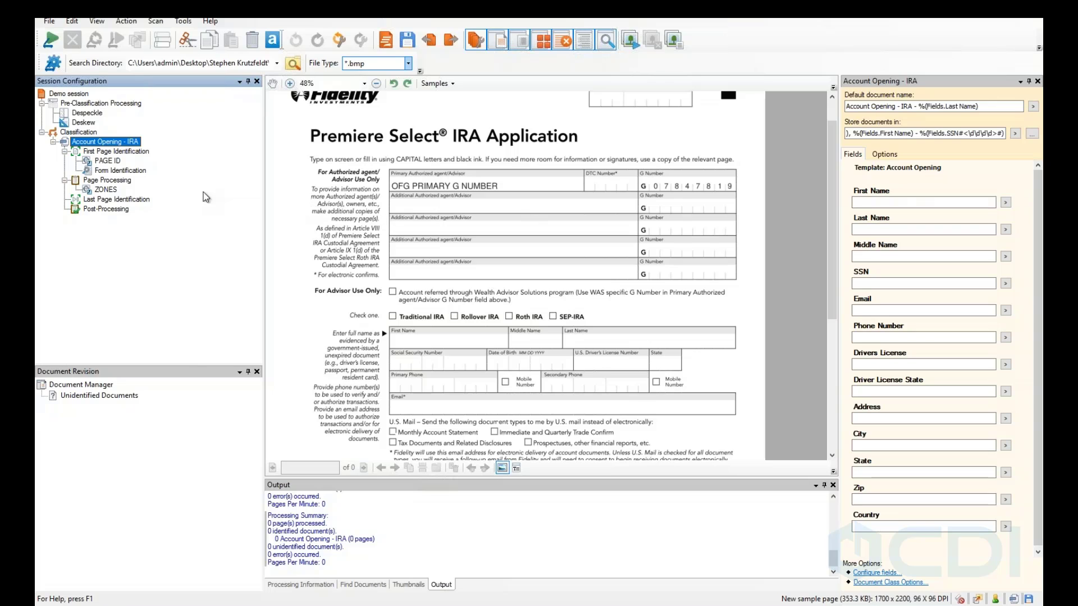
Fill the IRA class's First Name field with the ZONES First Name token.
{"action": "left_click", "coordinate": [53, 143]}
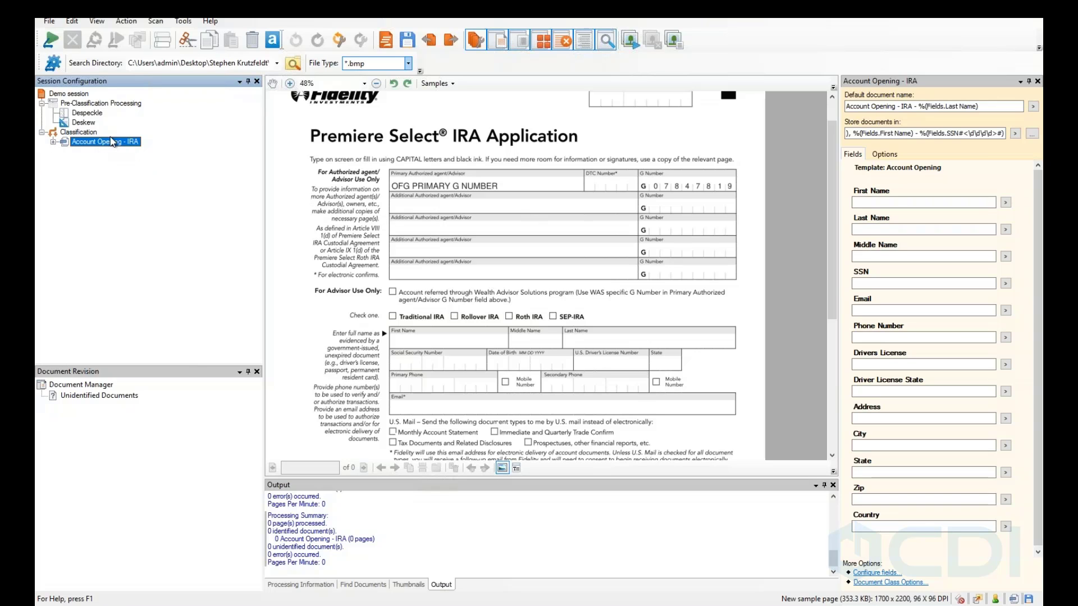
{"action": "left_click", "coordinate": [78, 133]}
{"action": "left_click", "coordinate": [91, 143]}
{"action": "left_click", "coordinate": [1006, 203]}
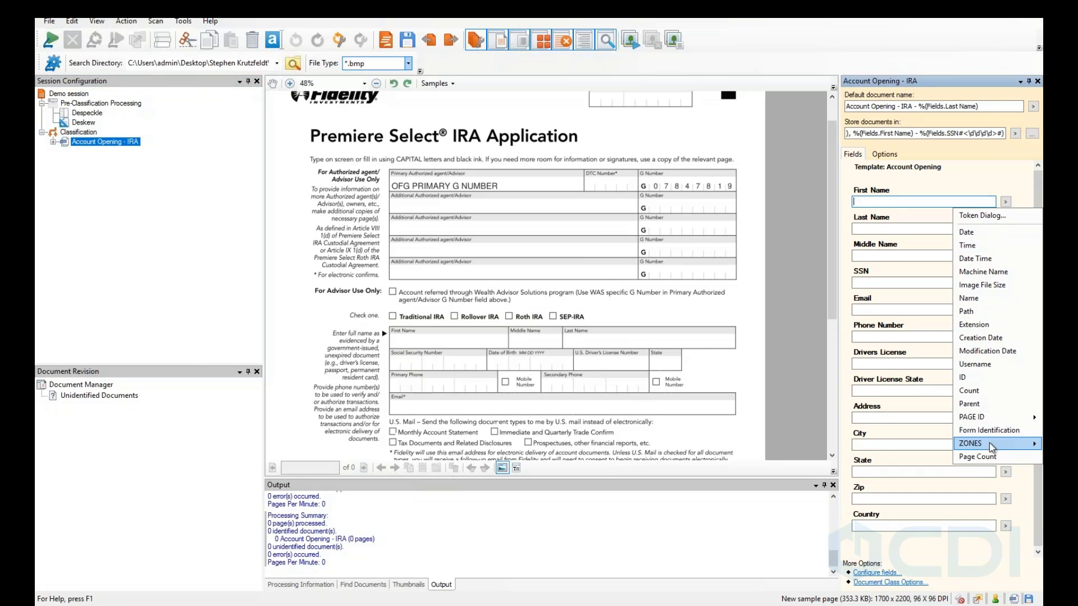
{"action": "mouse_move", "coordinate": [989, 442]}
{"action": "left_click", "coordinate": [908, 444]}
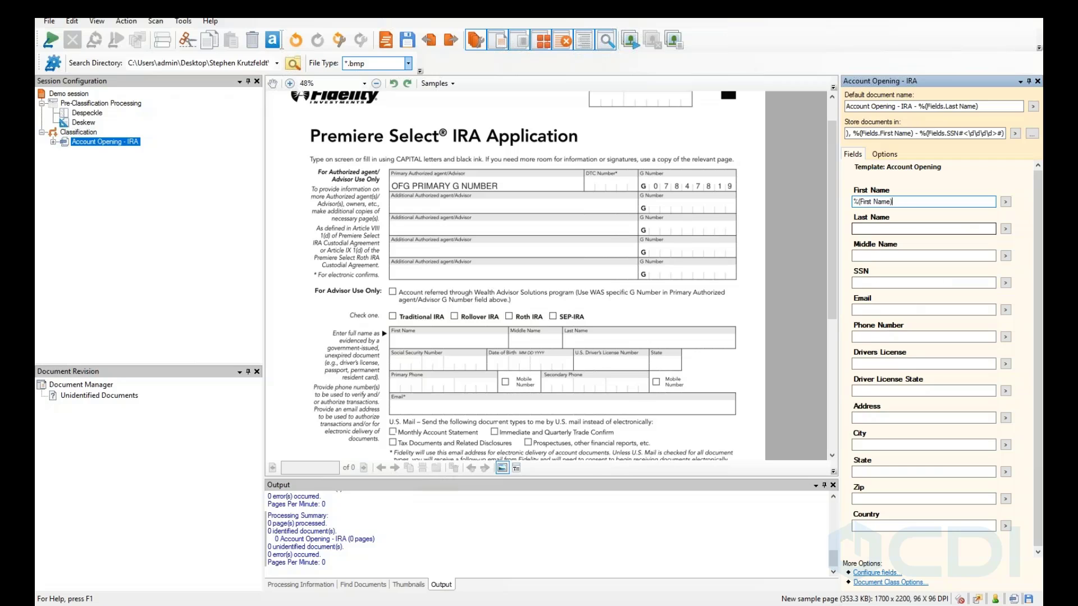
Fill the Last Name field with the ZONES Last Name token and save the session.
{"action": "left_click", "coordinate": [1005, 228]}
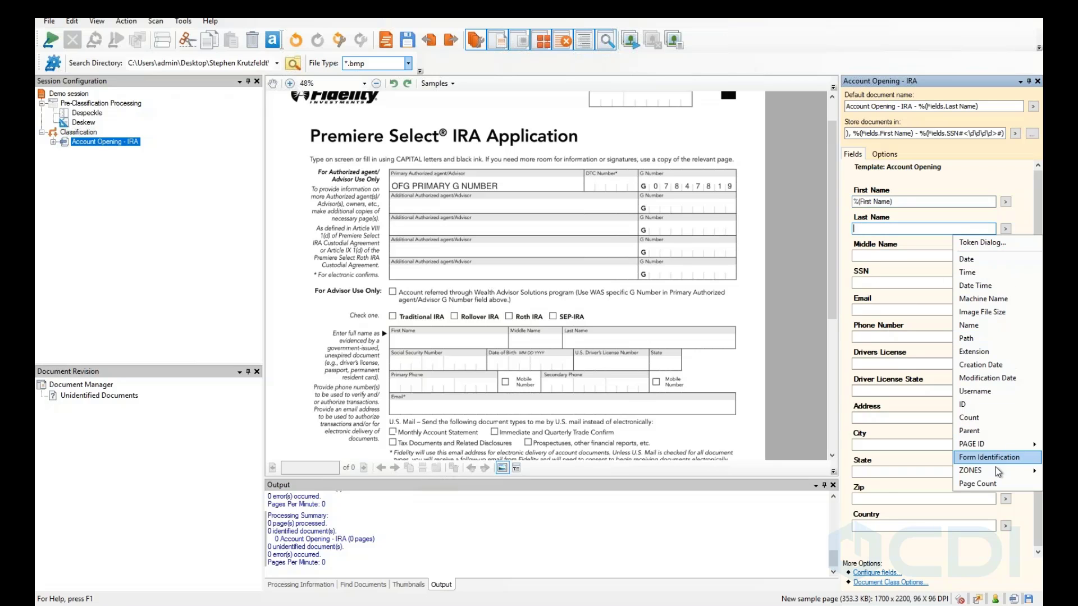
{"action": "mouse_move", "coordinate": [996, 470]}
{"action": "left_click", "coordinate": [914, 485]}
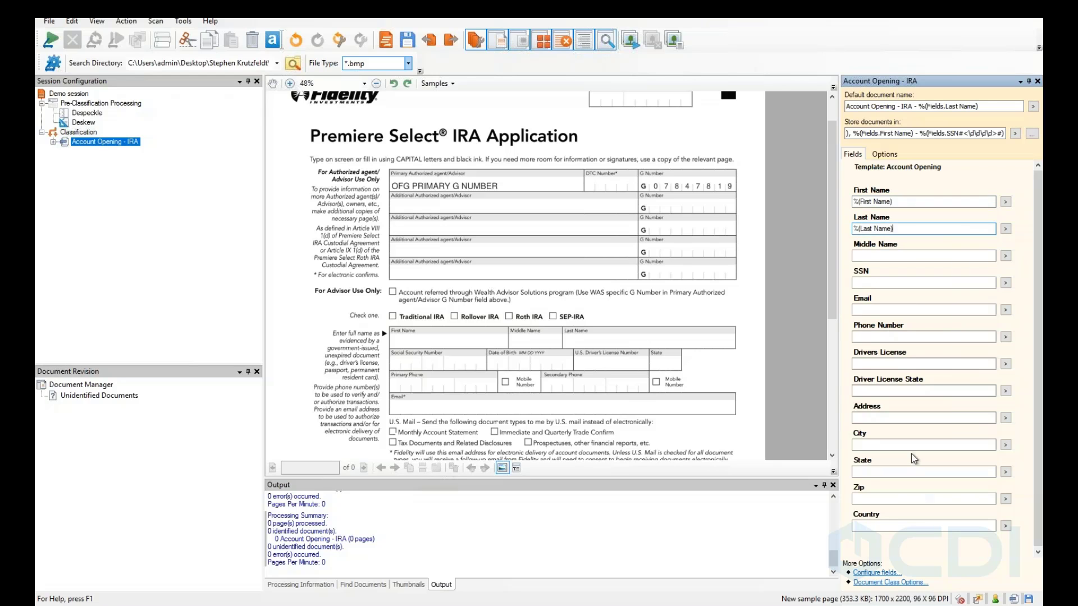
{"action": "left_click", "coordinate": [405, 42]}
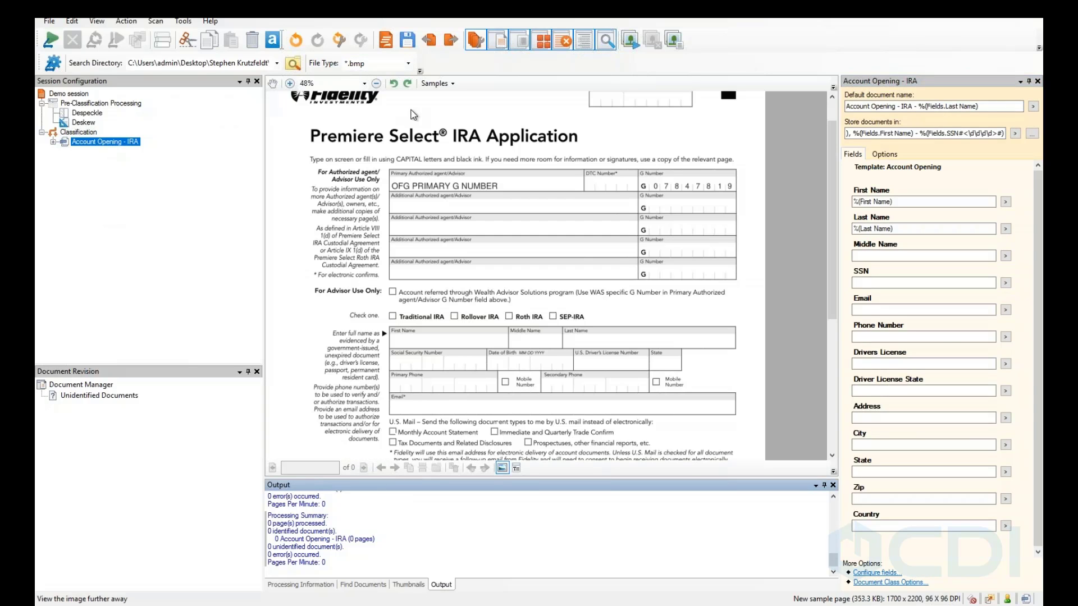
Scan the samples as *.jpg and open the Untitled document under Unidentified Documents.
{"action": "left_click", "coordinate": [408, 63]}
{"action": "left_click", "coordinate": [370, 85]}
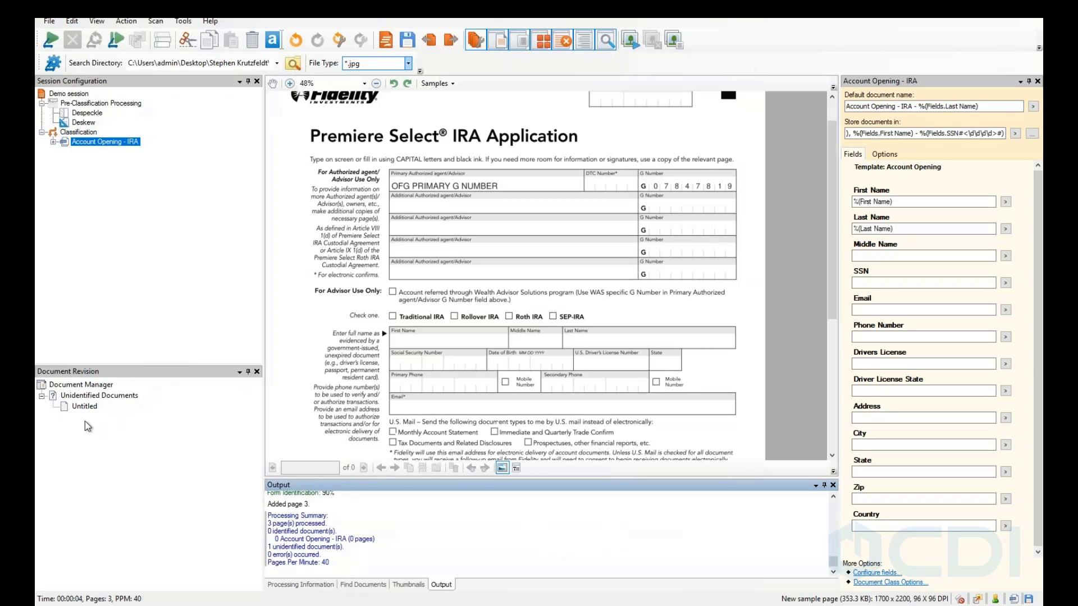
{"action": "left_click", "coordinate": [81, 397]}
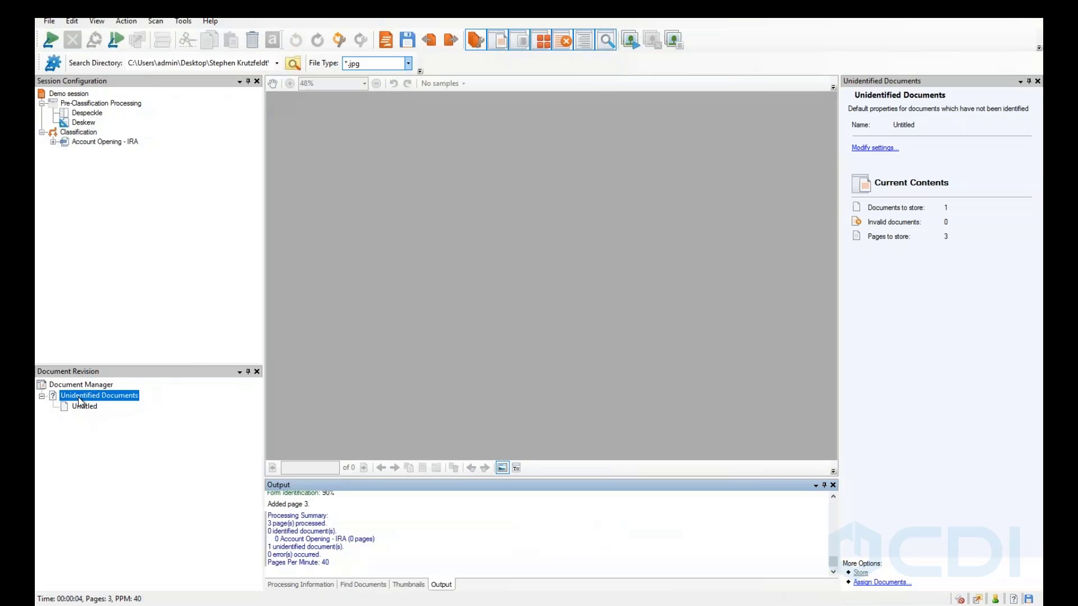
{"action": "left_click", "coordinate": [82, 406]}
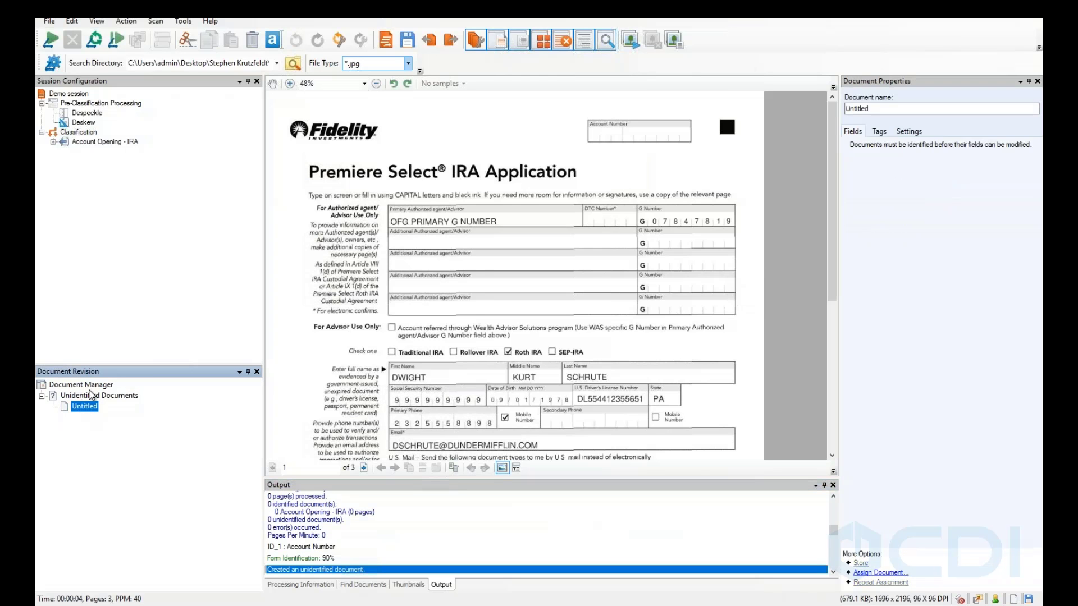
{"action": "left_click", "coordinate": [84, 396]}
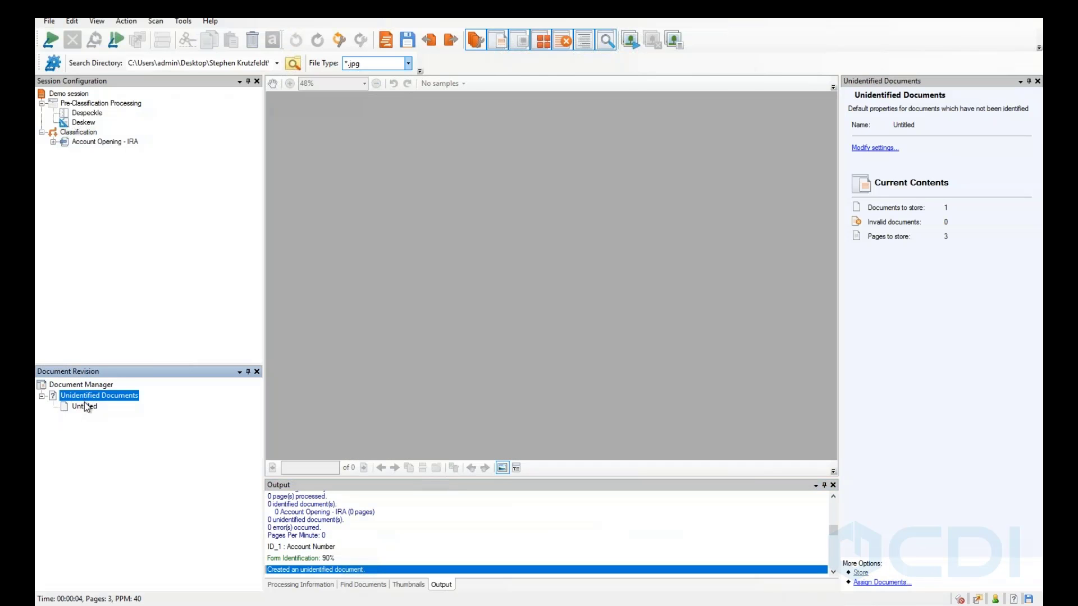
{"action": "left_click", "coordinate": [86, 406]}
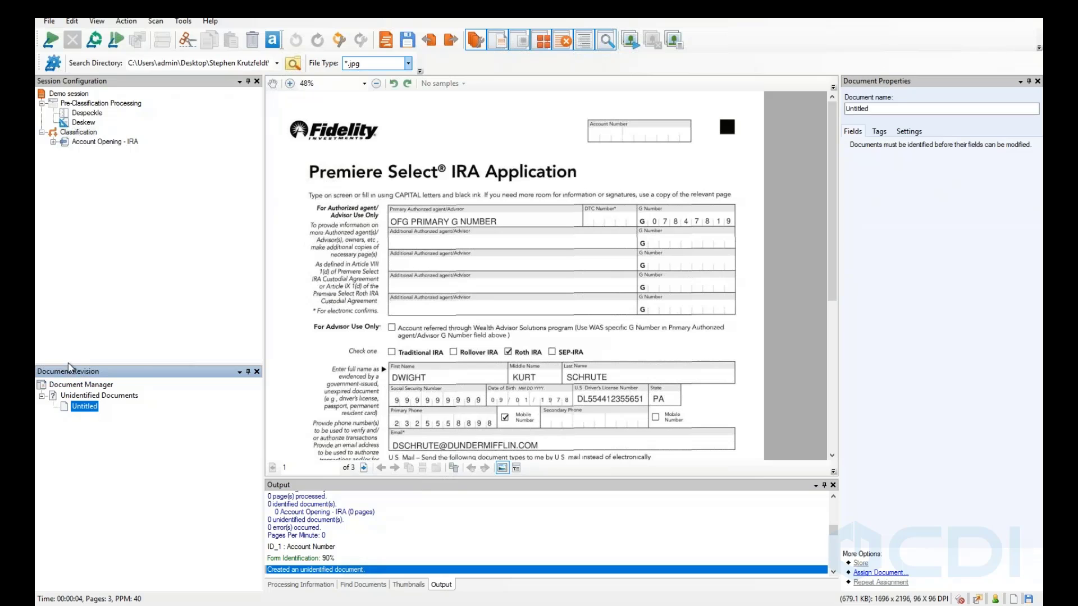